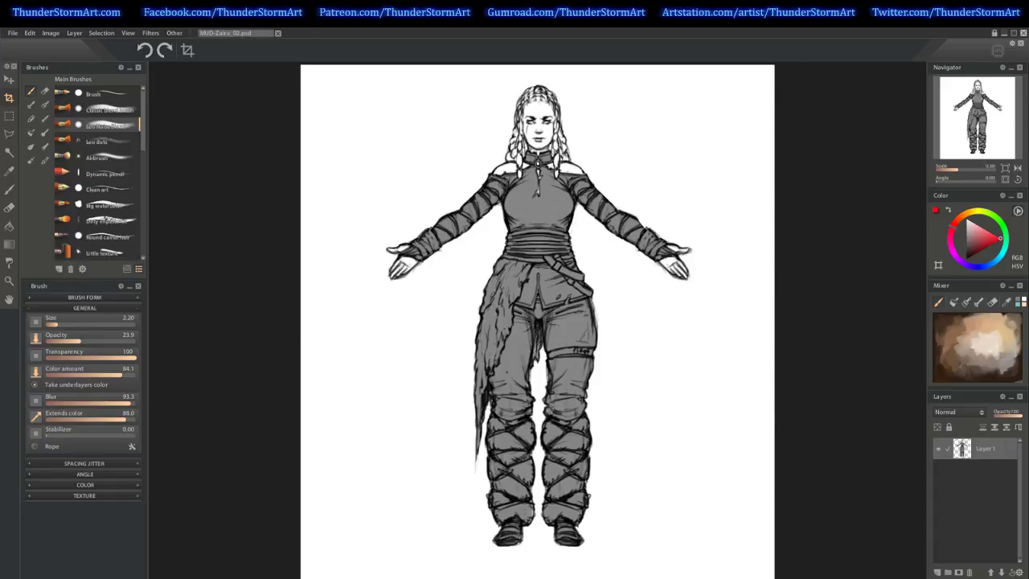
Open a file browser window and move it off the canvas, and open the recent document Zaira_Purge_06.psd.
key("super+e")
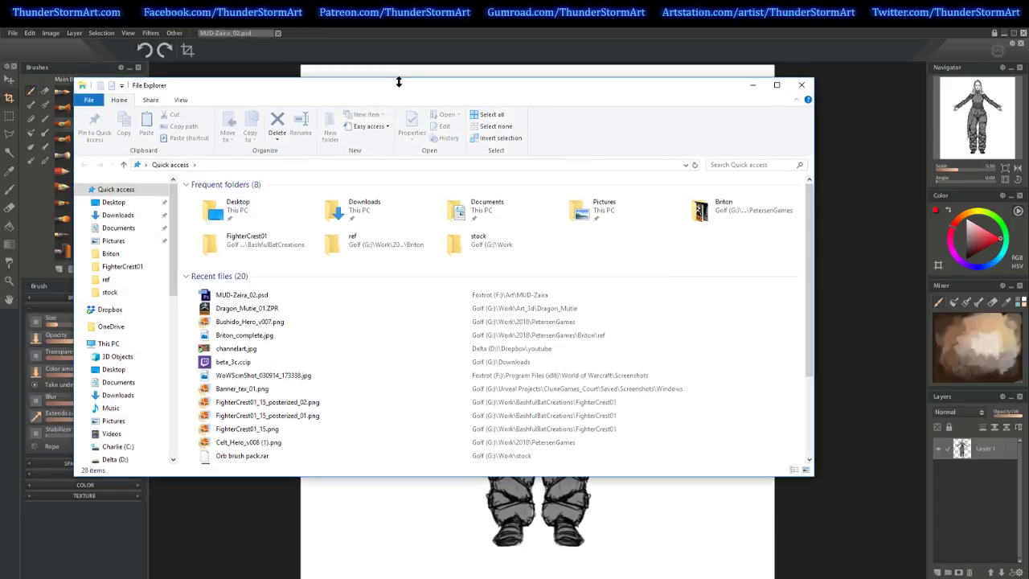
left_click_drag(397, 85, 0, 86)
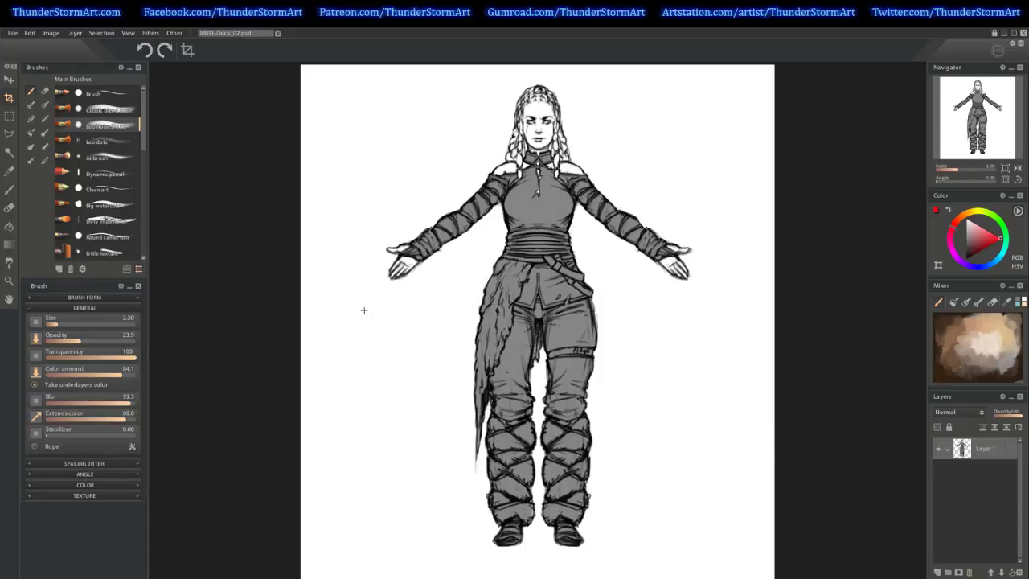
left_click(9, 298)
left_click(13, 33)
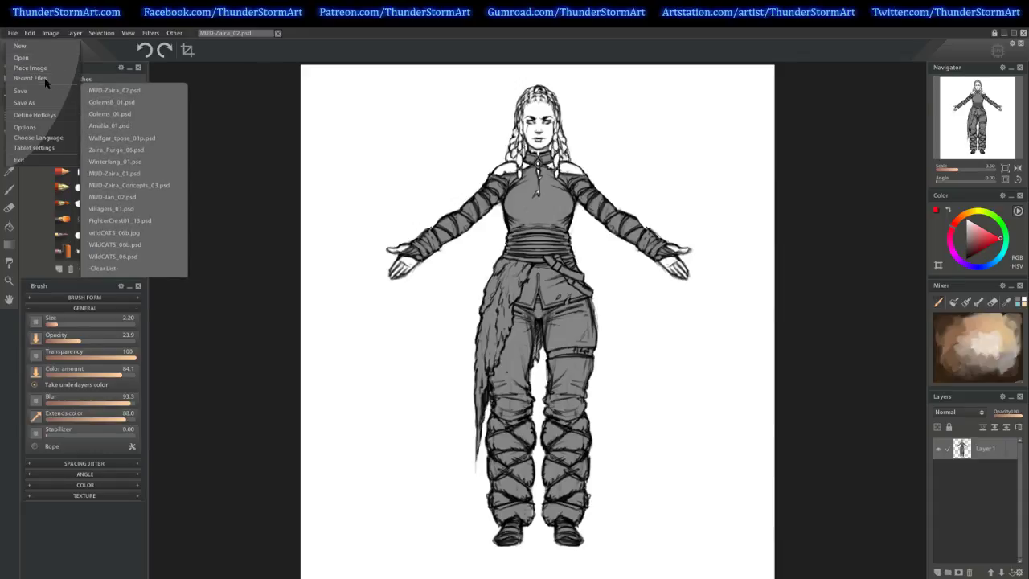
left_click(143, 152)
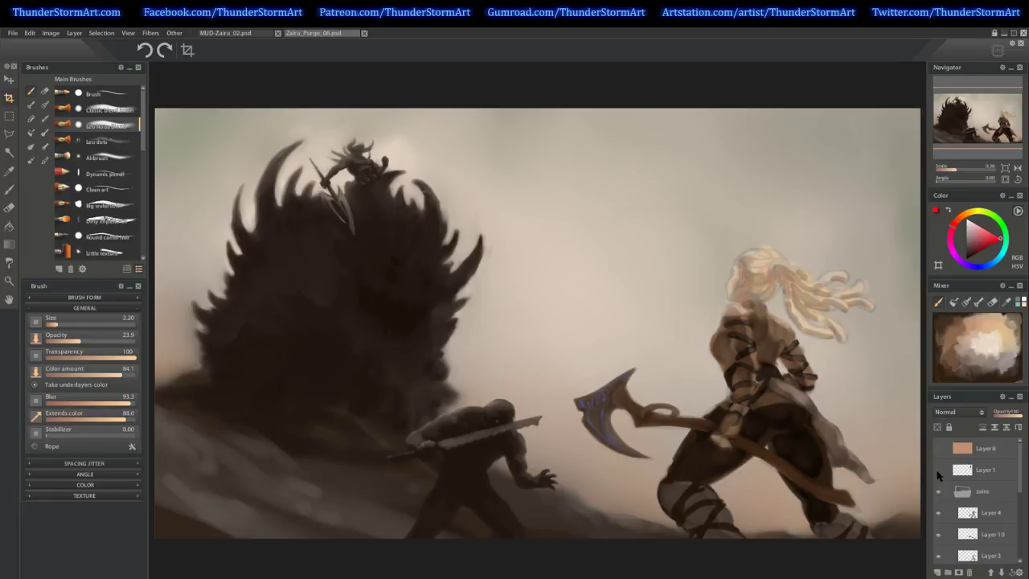
Make the monster line-art layer, Layer 12, visible and raise its opacity.
scroll(981, 531, "down", 2)
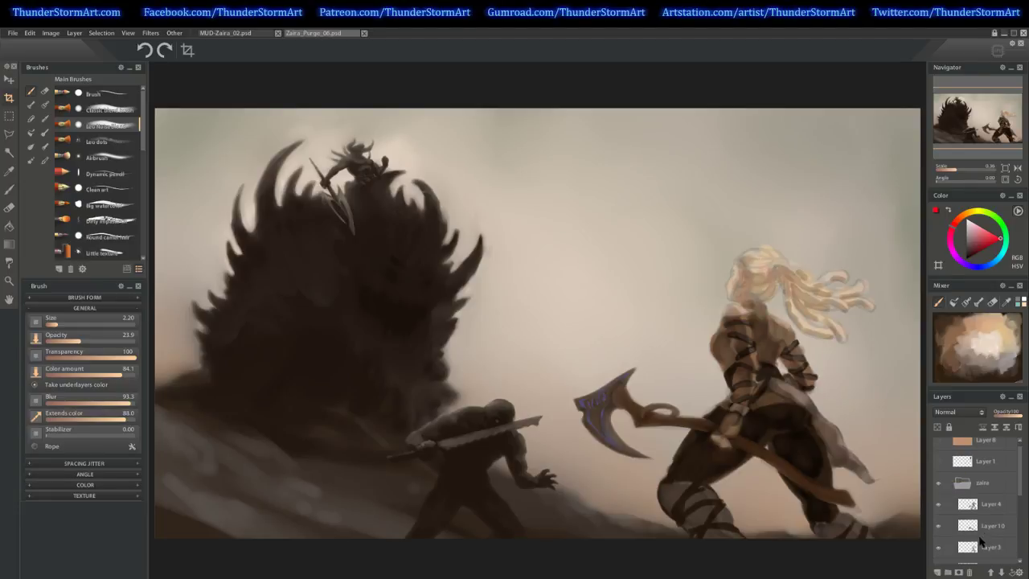
scroll(981, 532, "down", 4)
left_click(988, 501)
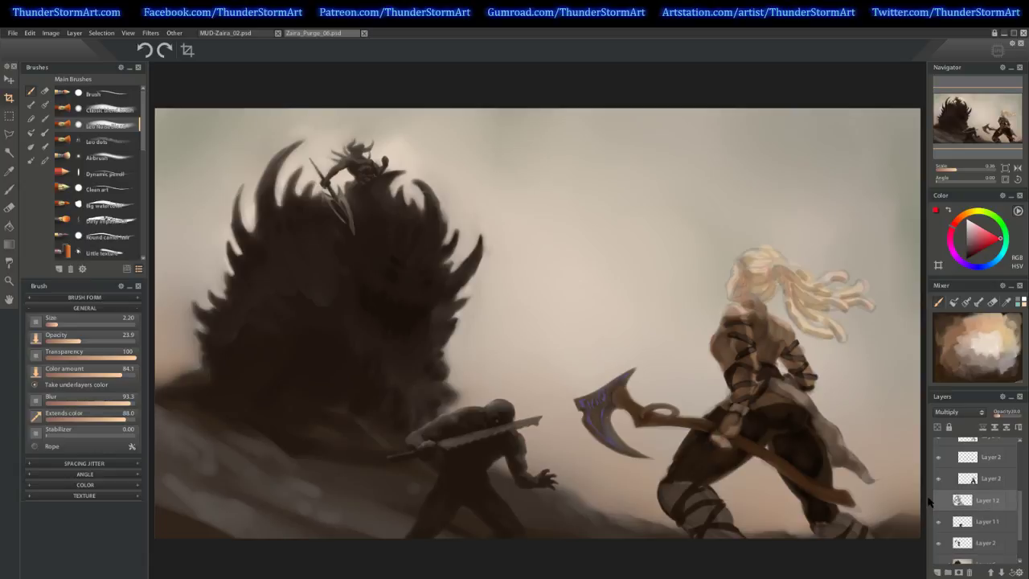
left_click(1010, 416)
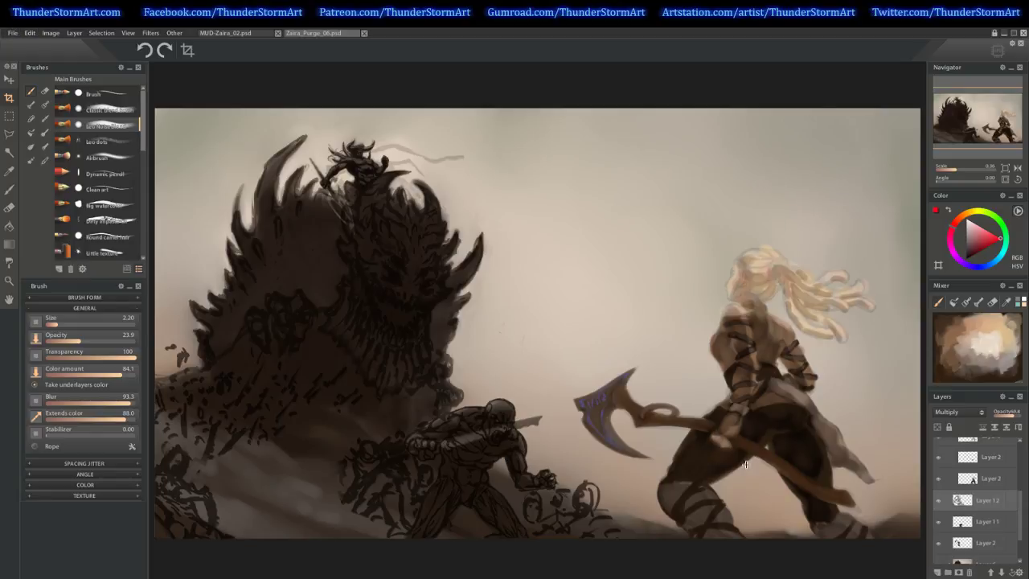
View the axe reference image winterfang_01p.jpg in Photos and close it to return to the painting.
left_click(13, 33)
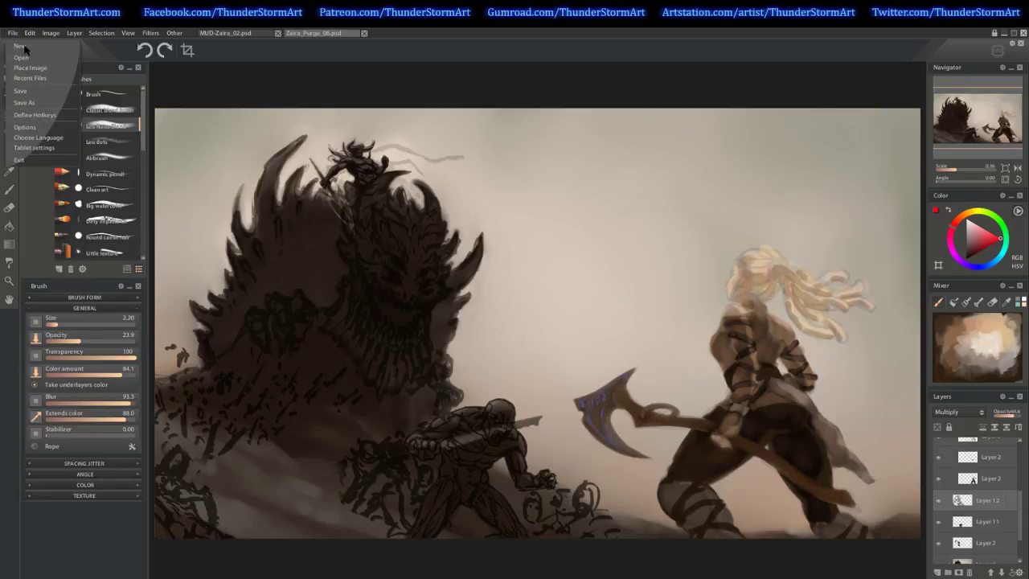
mouse_move(50, 79)
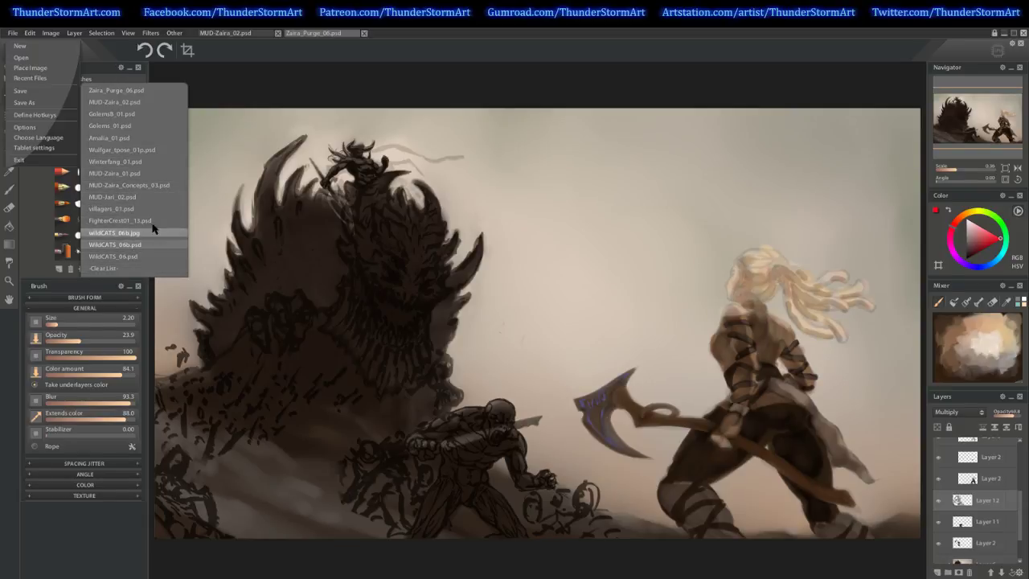
left_click(162, 178)
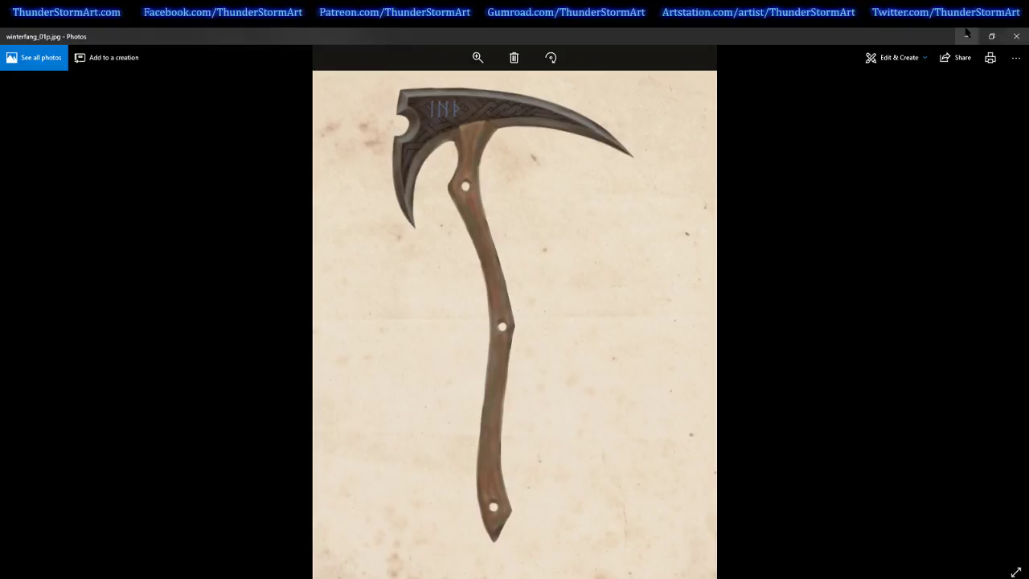
left_click(991, 36)
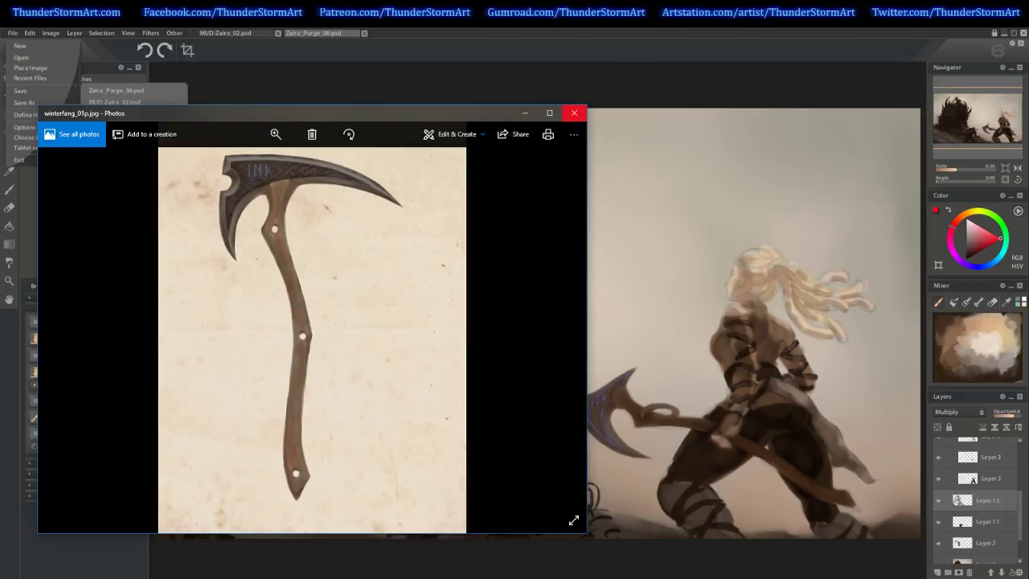
left_click(576, 114)
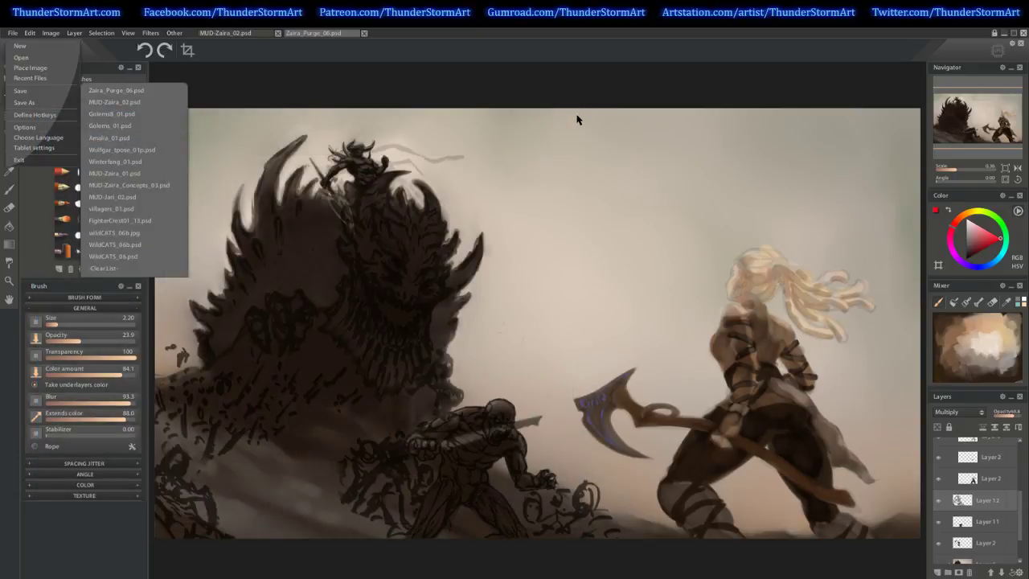
left_click(363, 33)
left_click(524, 345)
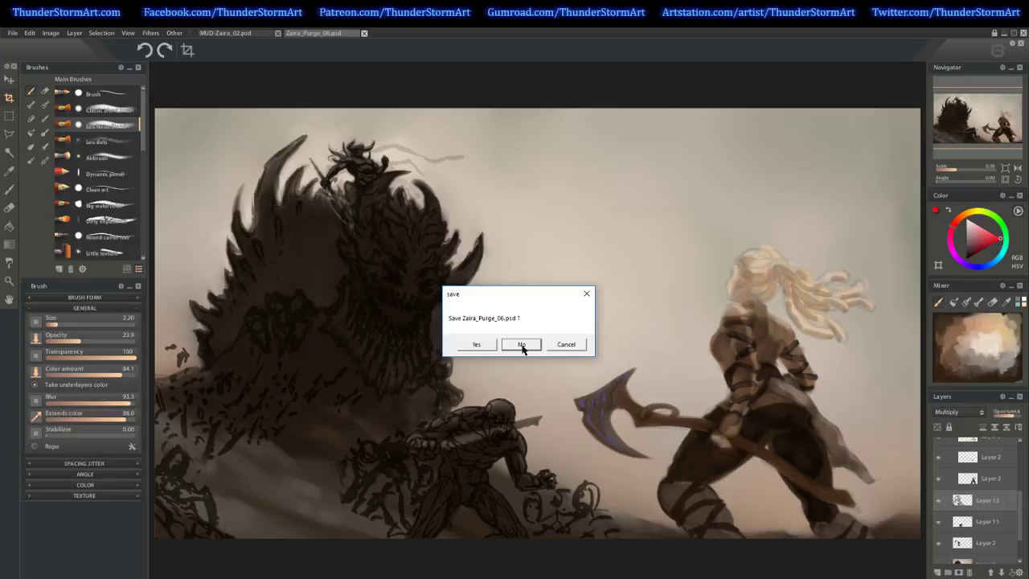
left_click(578, 345)
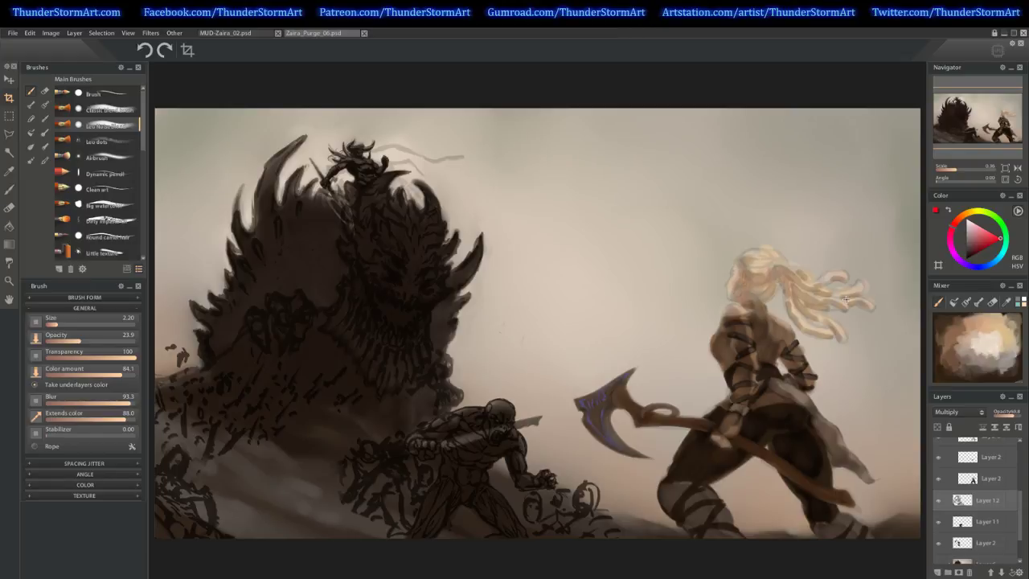
Move Layer 2 with the blonde warrior's flat colours out of its group to the top of the layer stack.
left_click(989, 479)
left_click(991, 441)
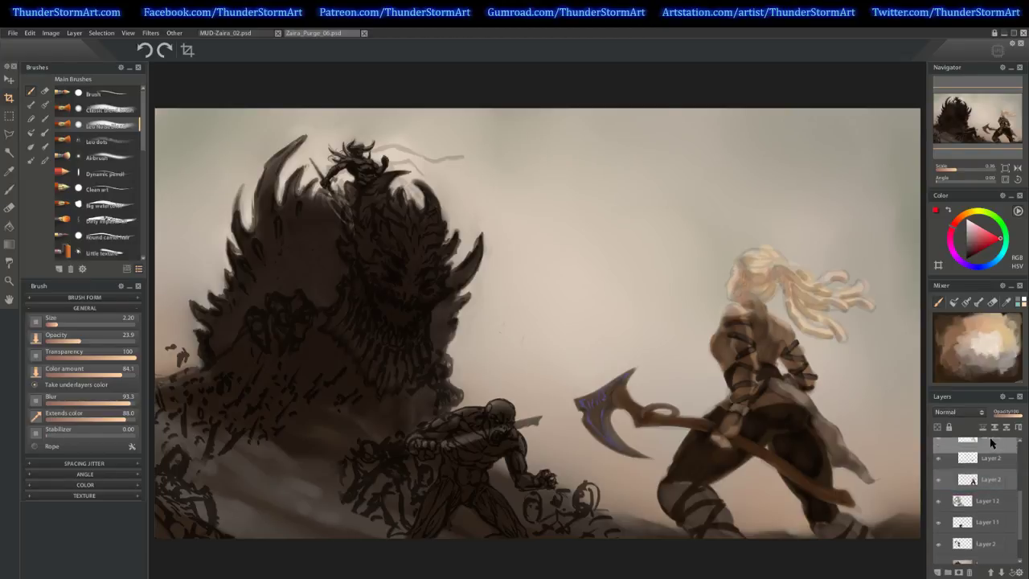
scroll(990, 442, "up", 5)
left_click(988, 445)
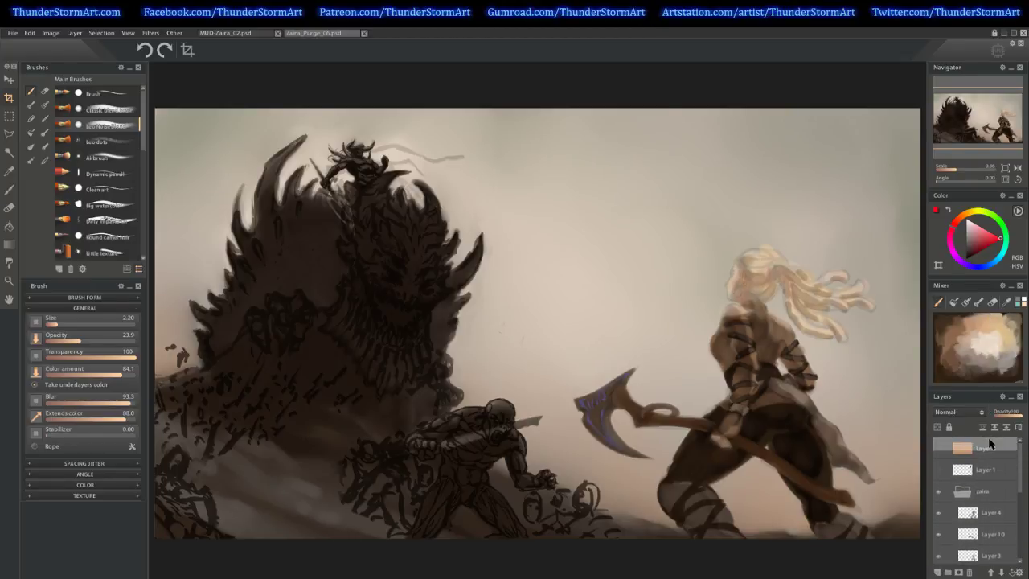
key("ctrl+shift+n")
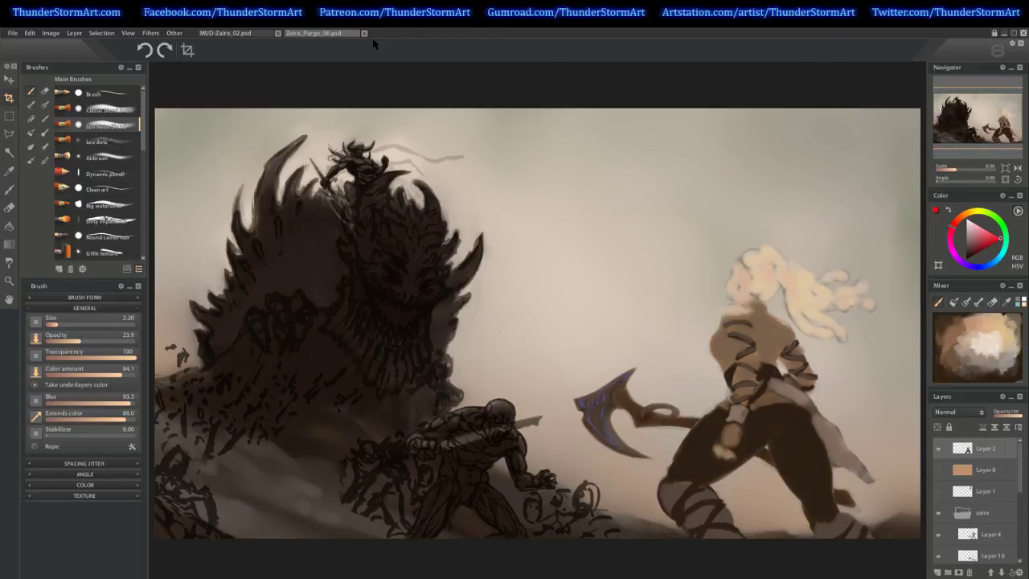
Toggle the visibility of the topmost Layer 2 to check that it holds the warrior's flat colours.
left_click(9, 116)
left_click(937, 450)
left_click(937, 449)
left_click(937, 449)
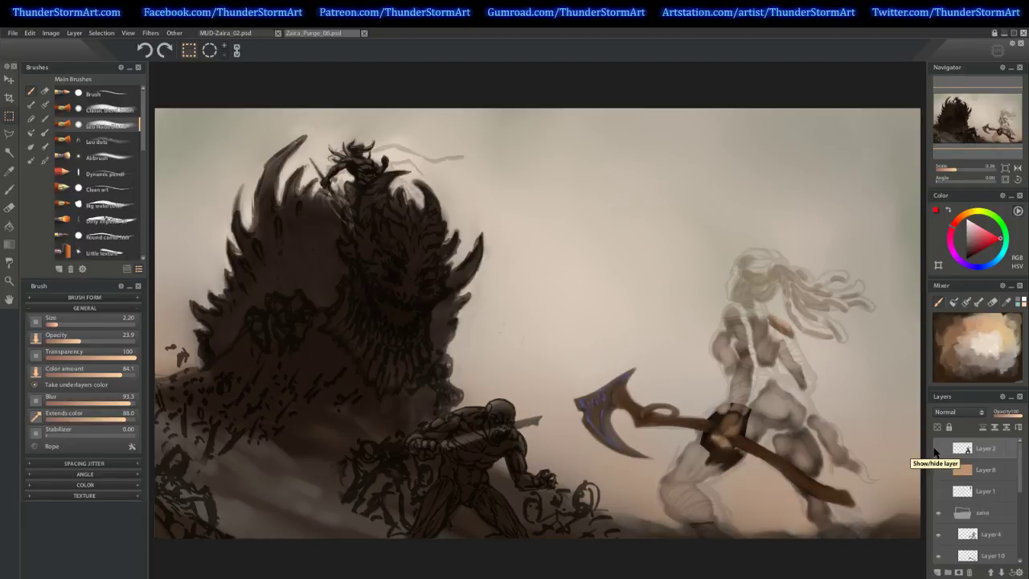
left_click(937, 449)
left_click(934, 449)
left_click(934, 449)
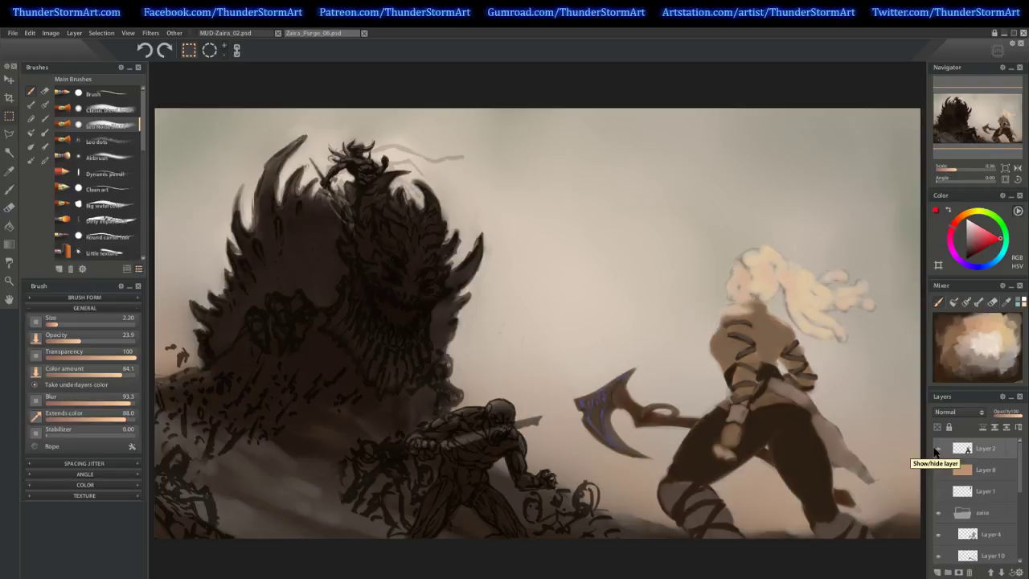
Copy a rectangular selection around the warrior from Layer 2 and paste it into MUD-Zaira_02.psd.
left_click_drag(611, 209, 899, 536)
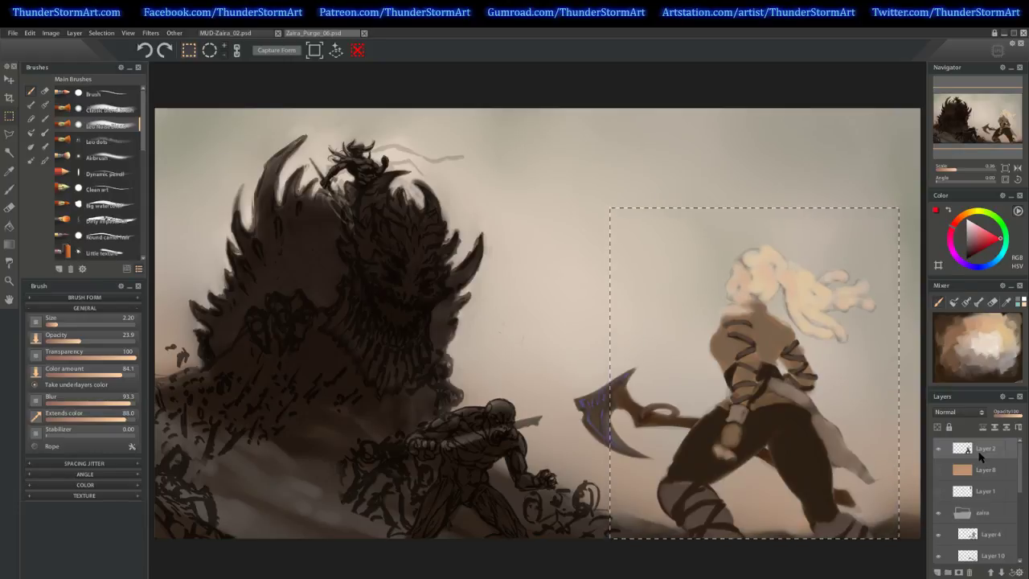
key("ctrl+Tab")
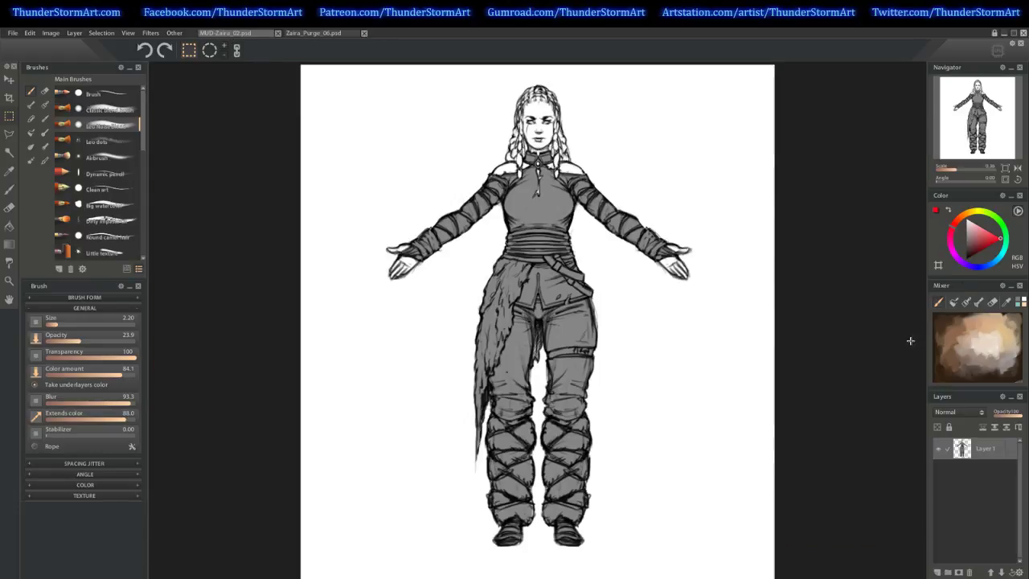
key("ctrl+v")
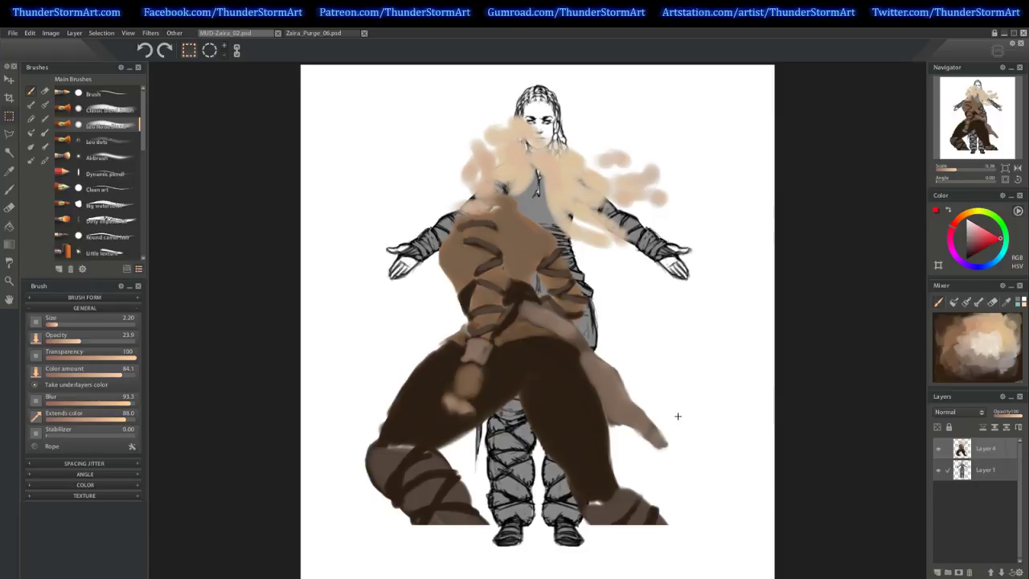
Scale down the pasted warrior and place it as a colour reference in the blank area beside the figure's lower legs.
key("ctrl+t")
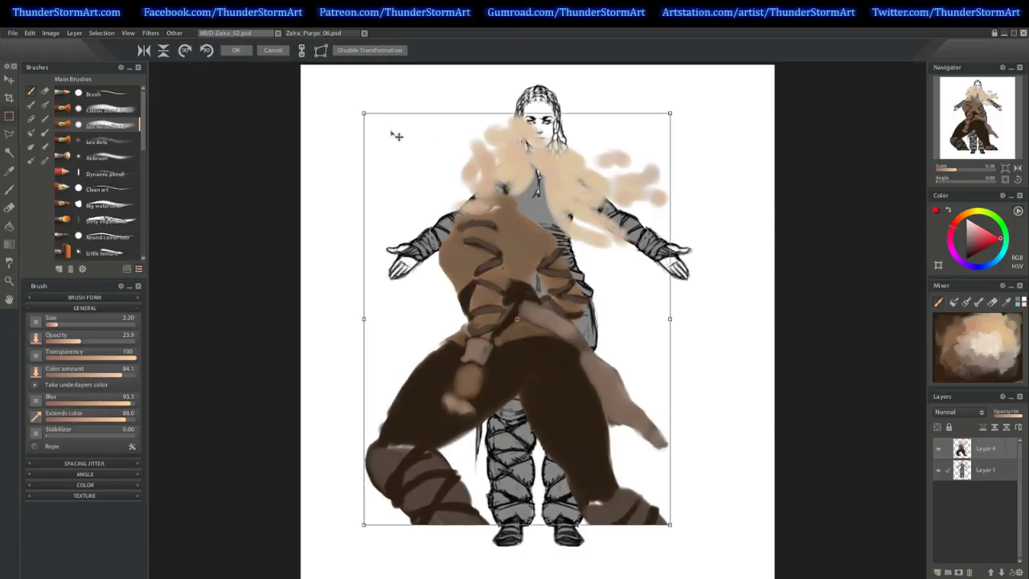
left_click_drag(362, 108, 478, 219)
mouse_move(538, 318)
left_mouse_down()
mouse_move(716, 415)
mouse_move(706, 423)
left_mouse_up()
key("Return")
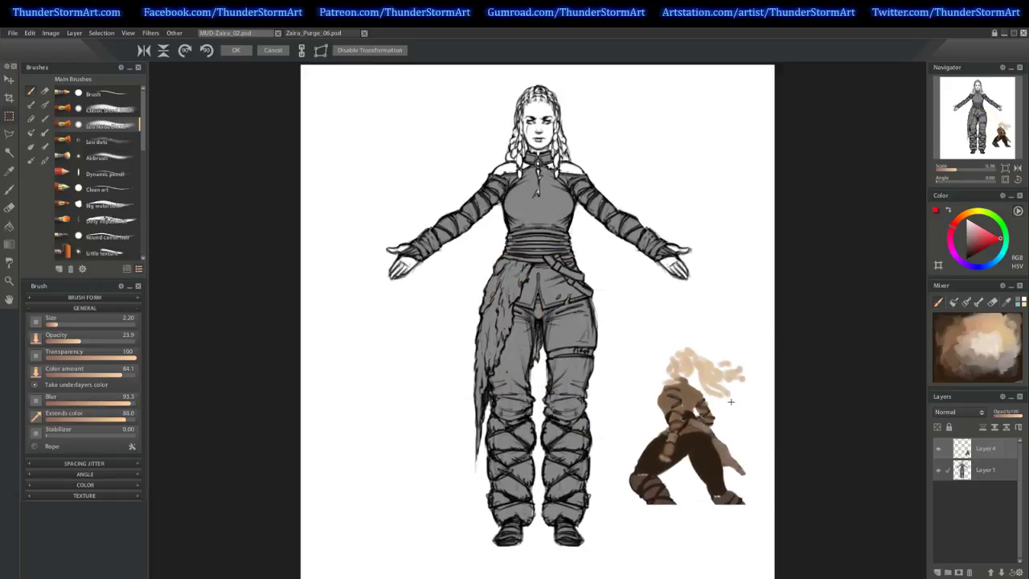
Close Zaira_Purge_06.psd without saving its changes.
left_click(348, 39)
left_click(363, 33)
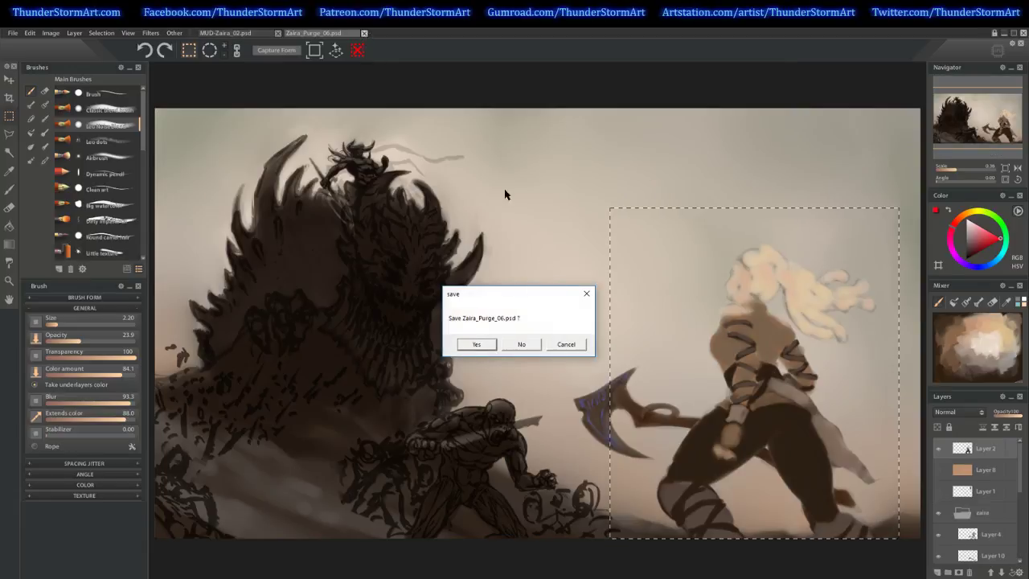
left_click(526, 345)
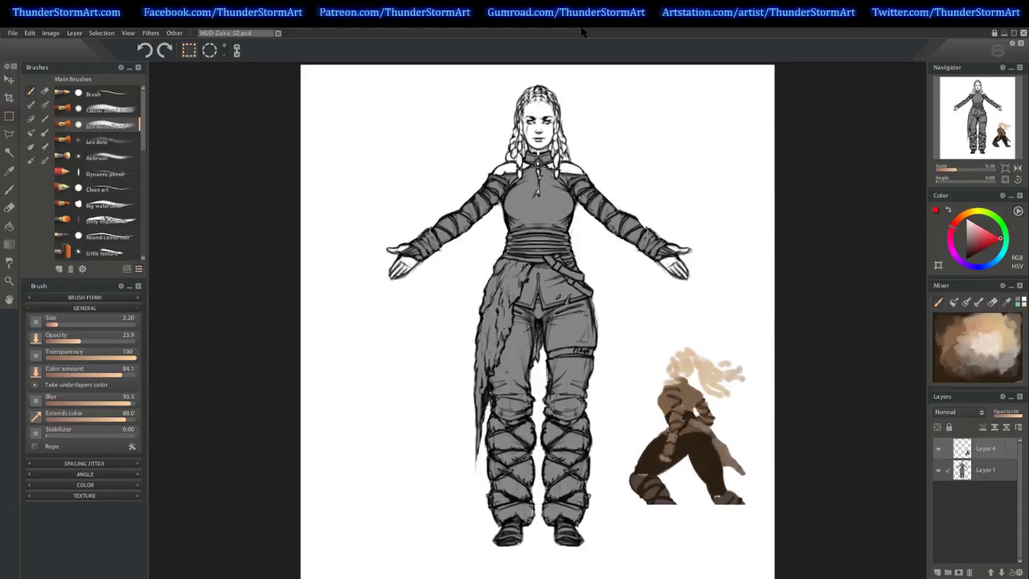
Make Layer 1 active, choose the preset named Brush after trying strokes on the canvas, and undo the test stroke.
left_click(990, 473)
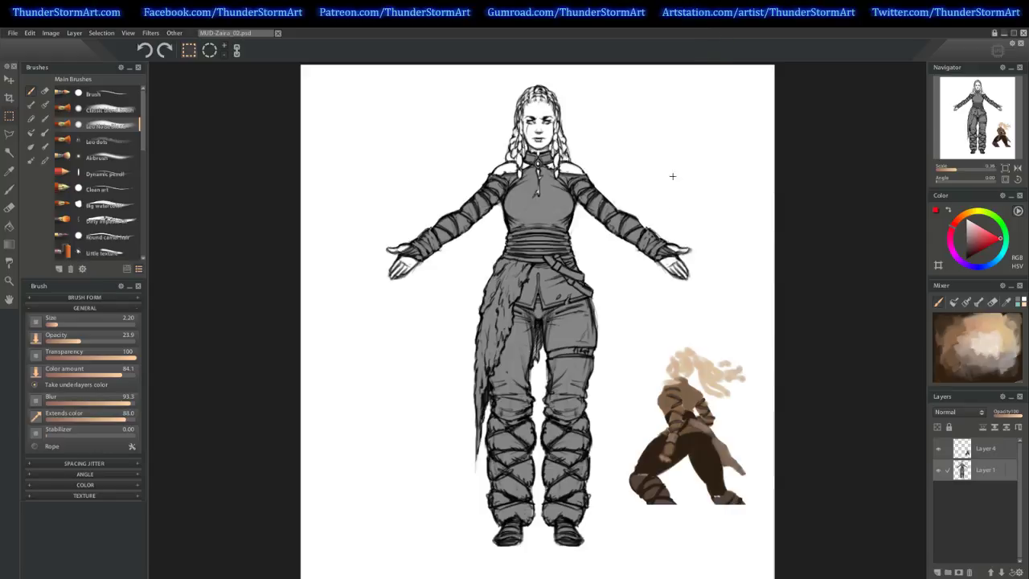
key("b")
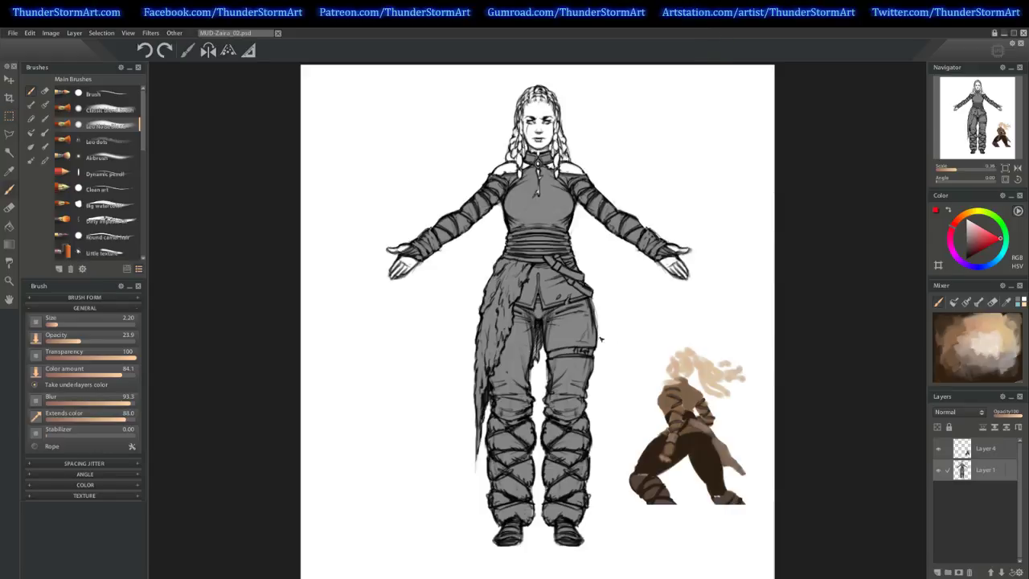
key("bracketright")
mouse_move(608, 355)
left_mouse_down()
mouse_move(574, 385)
mouse_move(651, 363)
left_mouse_up()
left_click(120, 94)
mouse_move(490, 291)
left_mouse_down()
mouse_move(457, 322)
mouse_move(382, 454)
mouse_move(635, 250)
left_mouse_up()
key("ctrl+z")
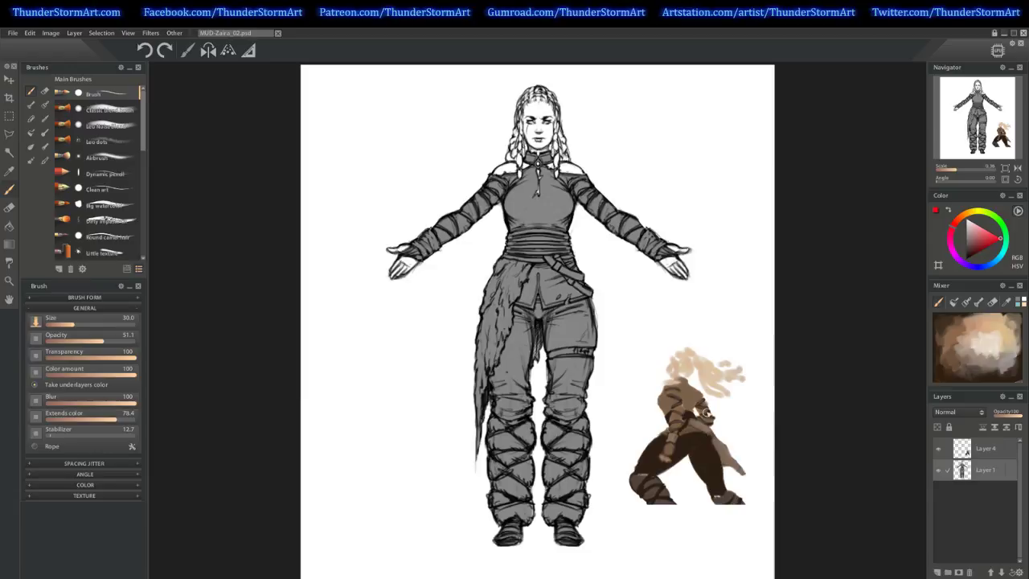
Sample a light peach tone from the pasted colour reference and add a Multiply layer directly above Layer 1.
left_click(691, 366, "alt")
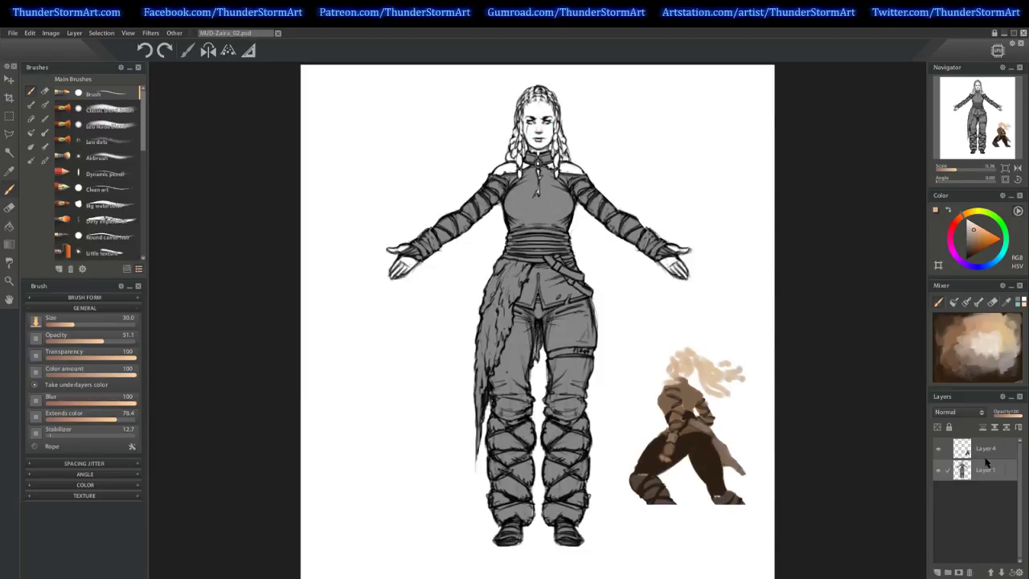
key("ctrl+shift+n")
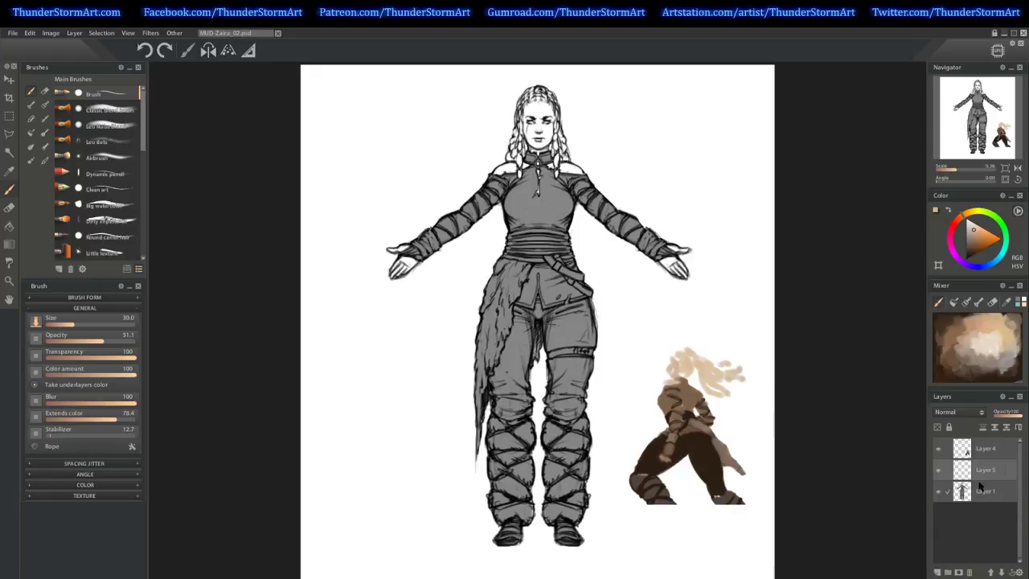
left_click(956, 412)
left_click(961, 255)
Paint the hands, shoulders, face and hanging neck cord in light peach on the Multiply layer above Layer 1.
left_click_drag(958, 171, 963, 170)
left_click(968, 102)
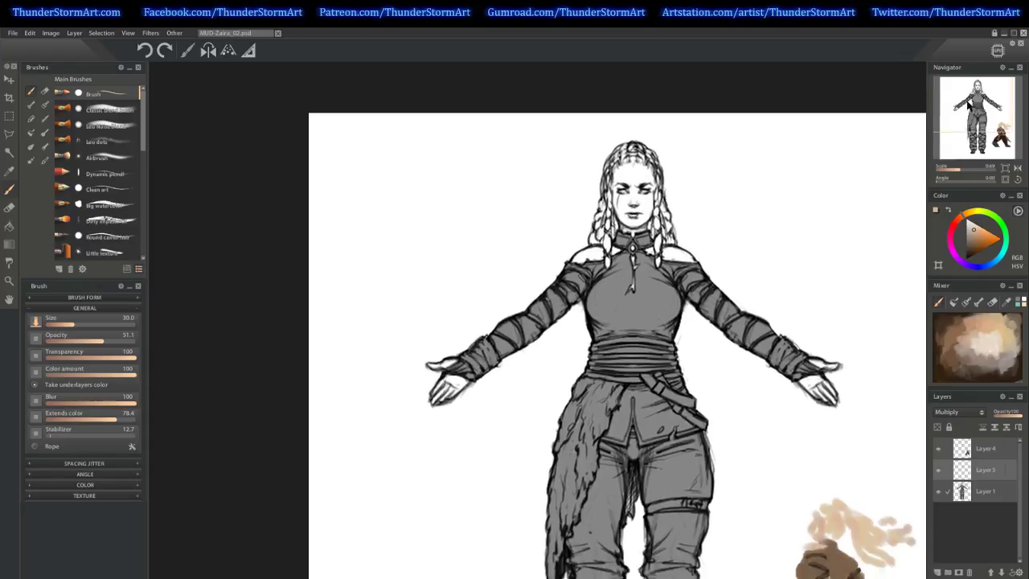
mouse_move(407, 342)
left_mouse_down()
mouse_move(396, 362)
mouse_move(423, 342)
mouse_move(415, 328)
mouse_move(394, 326)
mouse_move(419, 317)
left_mouse_up()
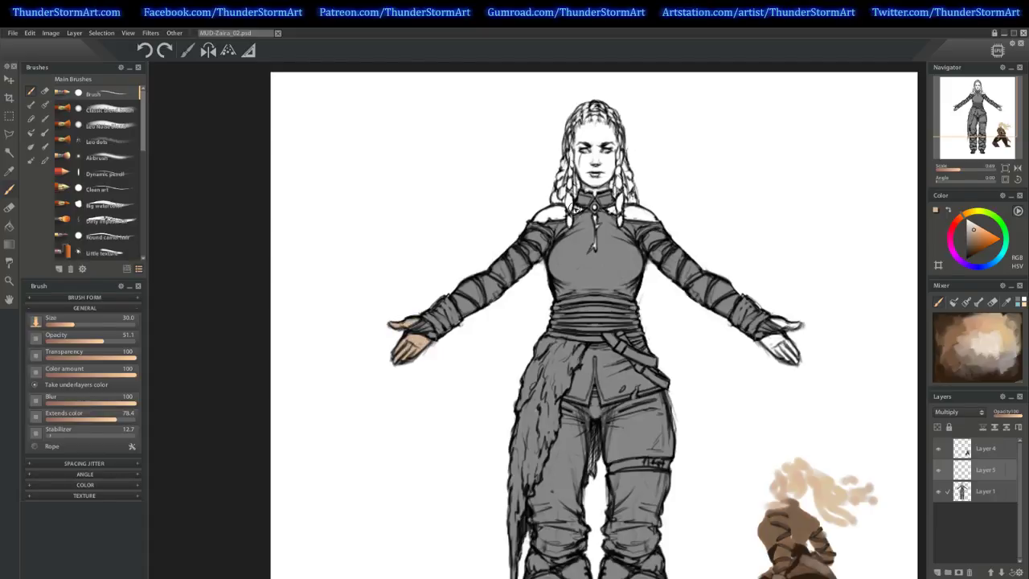
mouse_move(560, 215)
left_mouse_down()
mouse_move(537, 221)
mouse_move(549, 212)
left_mouse_up()
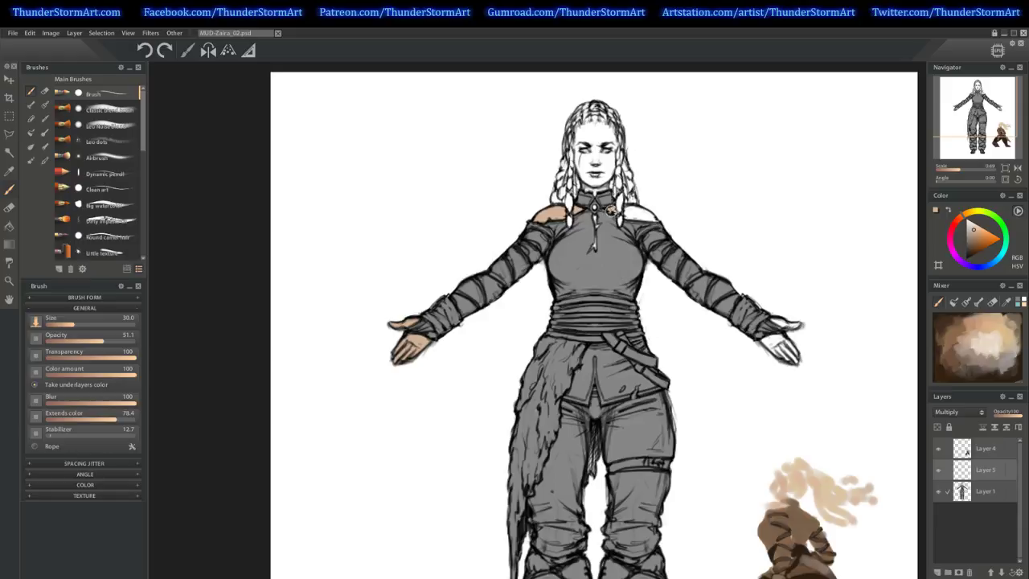
mouse_move(611, 210)
left_mouse_down()
mouse_move(653, 219)
mouse_move(628, 215)
mouse_move(648, 211)
mouse_move(657, 221)
mouse_move(629, 208)
left_mouse_up()
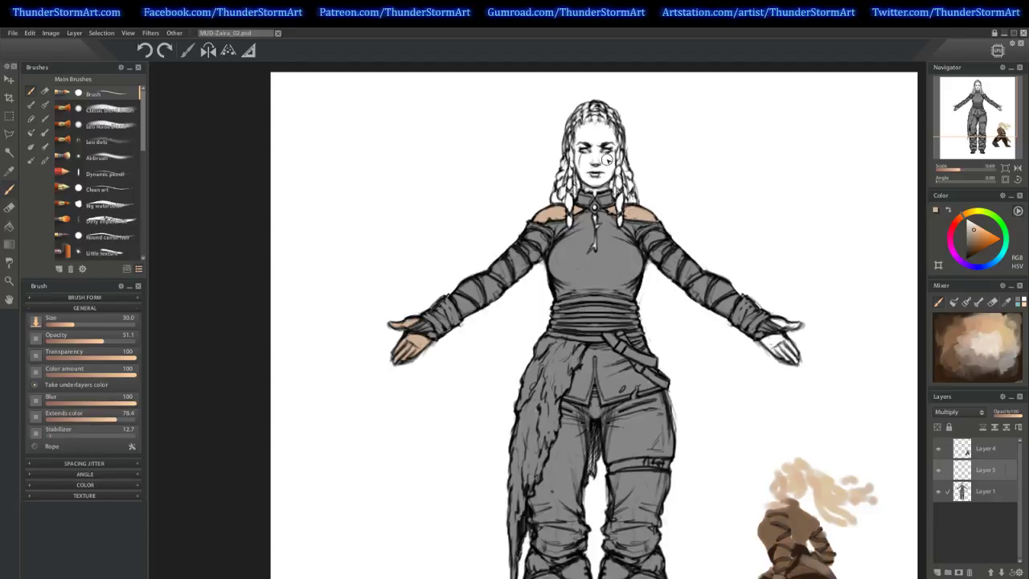
mouse_move(585, 131)
left_mouse_down()
mouse_move(603, 123)
mouse_move(613, 152)
left_mouse_up()
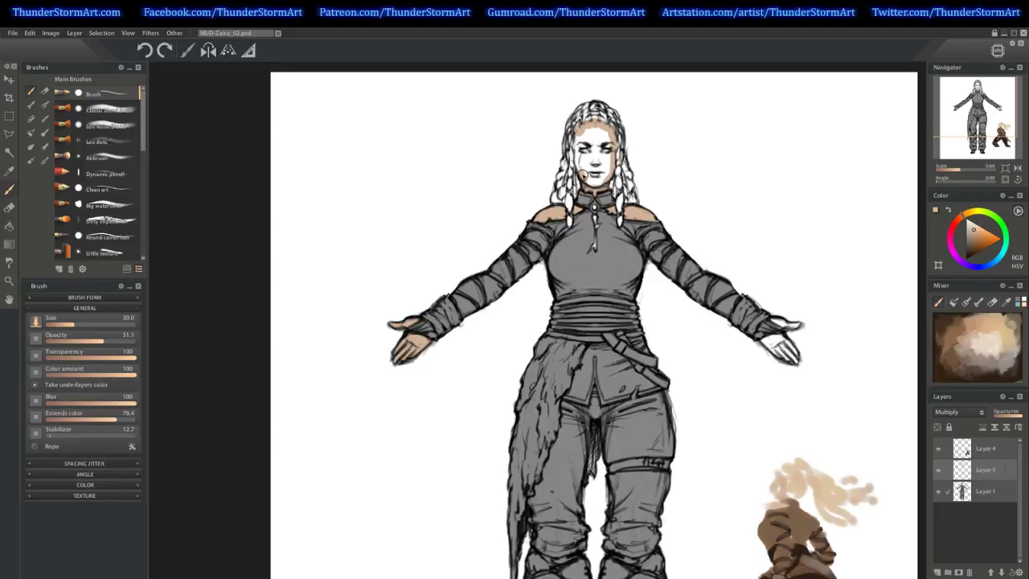
mouse_move(577, 151)
left_mouse_down()
mouse_move(583, 136)
mouse_move(596, 165)
mouse_move(603, 153)
mouse_move(598, 184)
mouse_move(609, 136)
mouse_move(595, 135)
mouse_move(602, 166)
left_mouse_up()
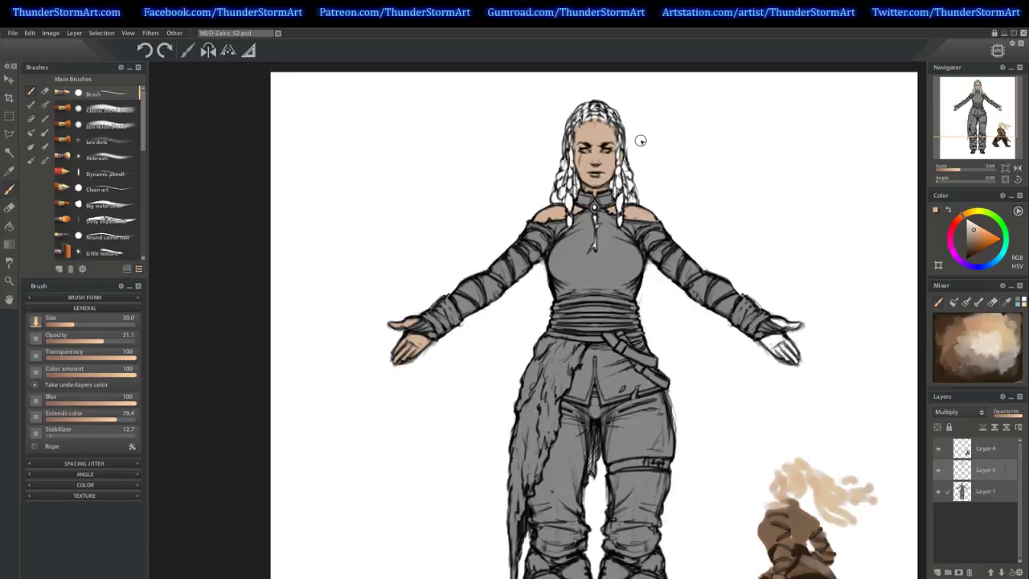
mouse_move(779, 343)
left_mouse_down()
mouse_move(763, 340)
mouse_move(796, 361)
mouse_move(785, 344)
left_mouse_up()
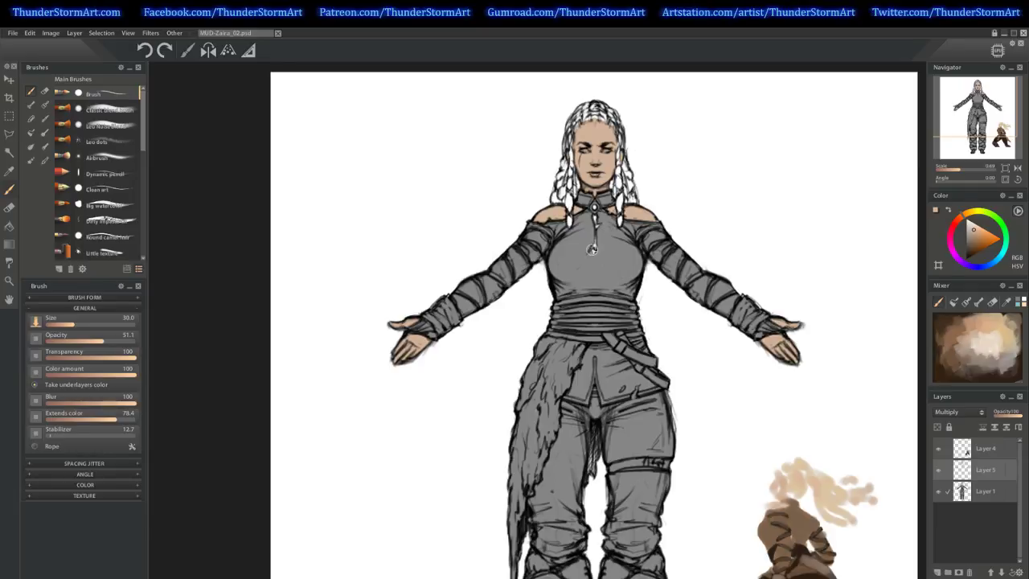
left_click_drag(593, 248, 596, 226)
Sample a brown from the reference warrior and add a new layer between Layer 5 and Layer 1.
left_click(807, 518, "alt")
left_click(937, 572)
left_click_drag(980, 500, 982, 495)
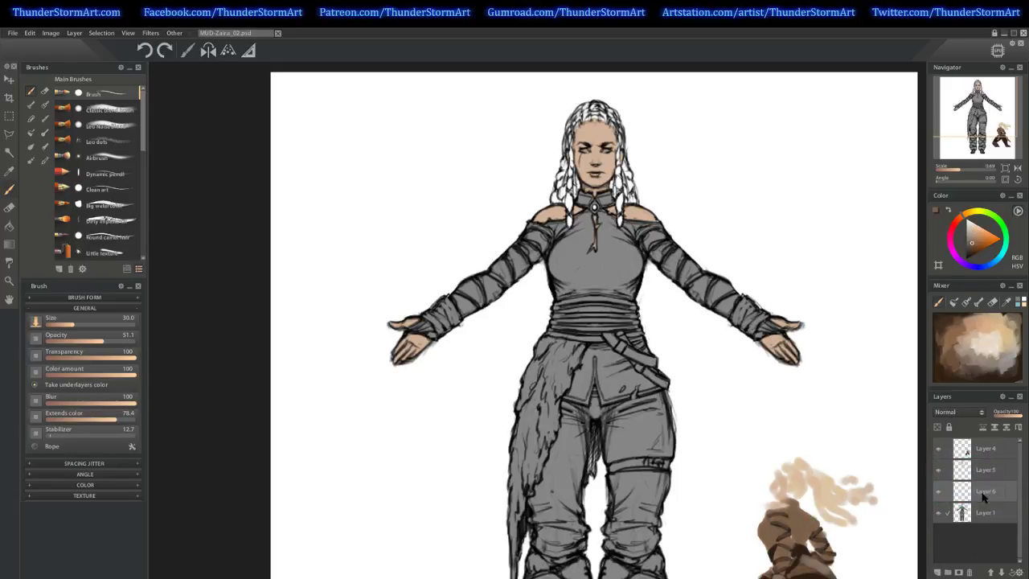
left_click(983, 513)
left_click_drag(619, 264, 581, 278)
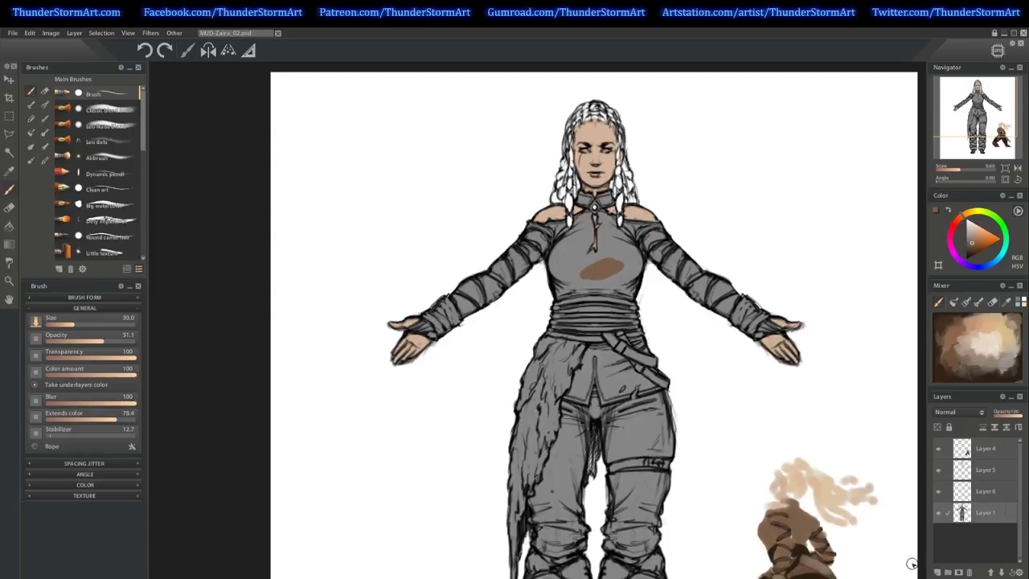
key("ctrl+z")
left_click(985, 494)
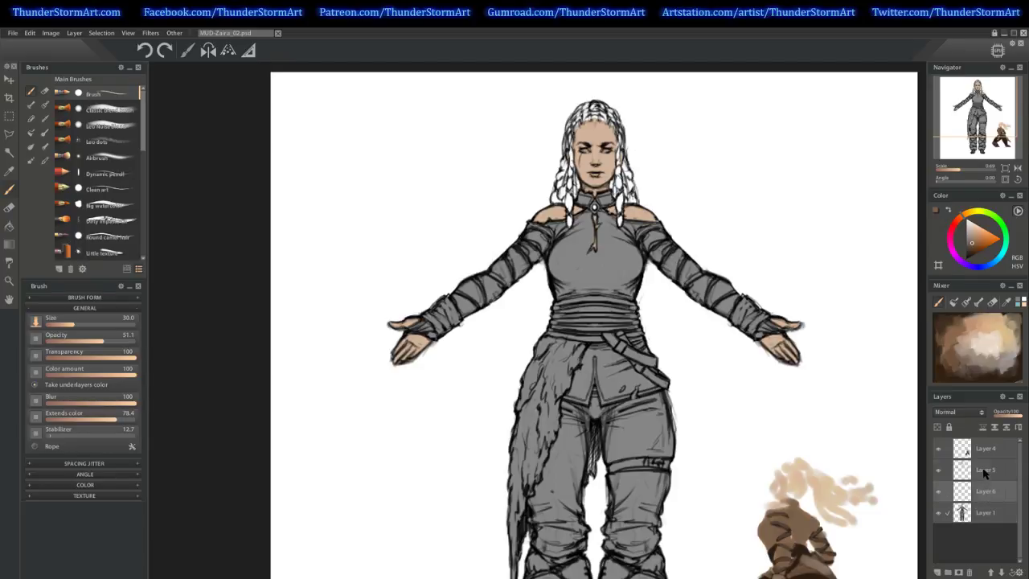
Set Layer 5's blending mode to Normal and Layer 6's to Multiply.
left_click(984, 472)
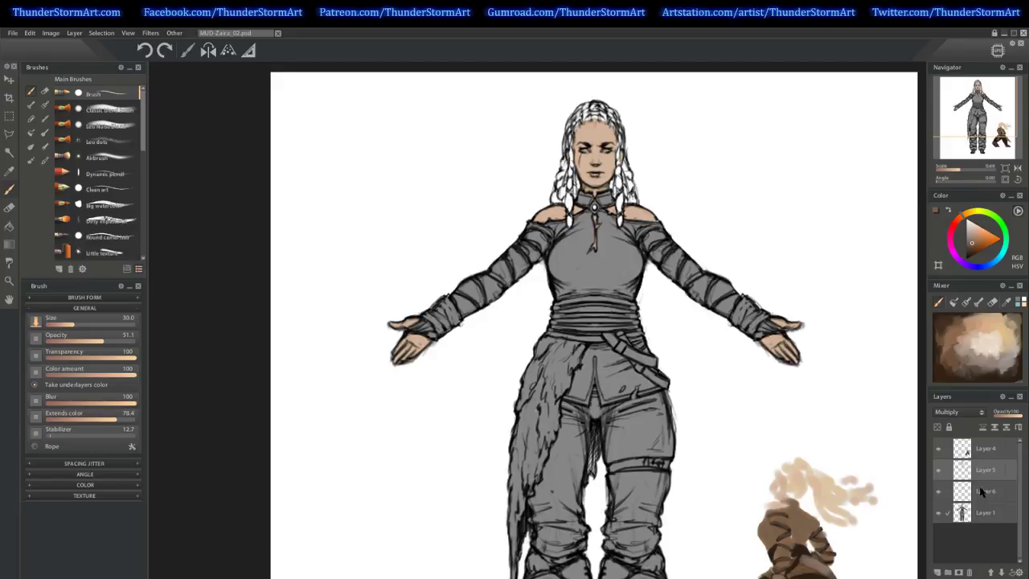
left_click(956, 412)
left_click(959, 226)
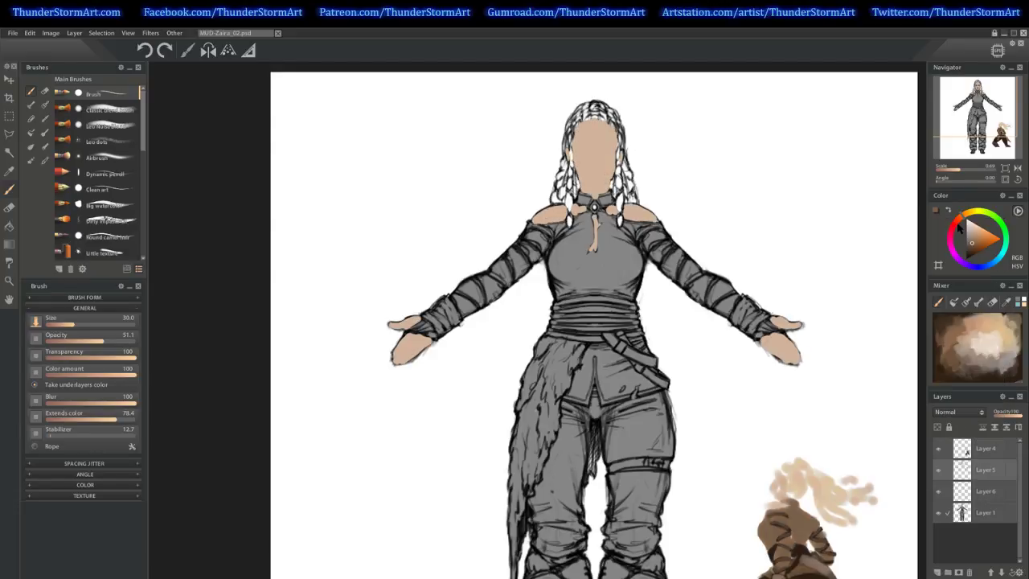
left_click(985, 487)
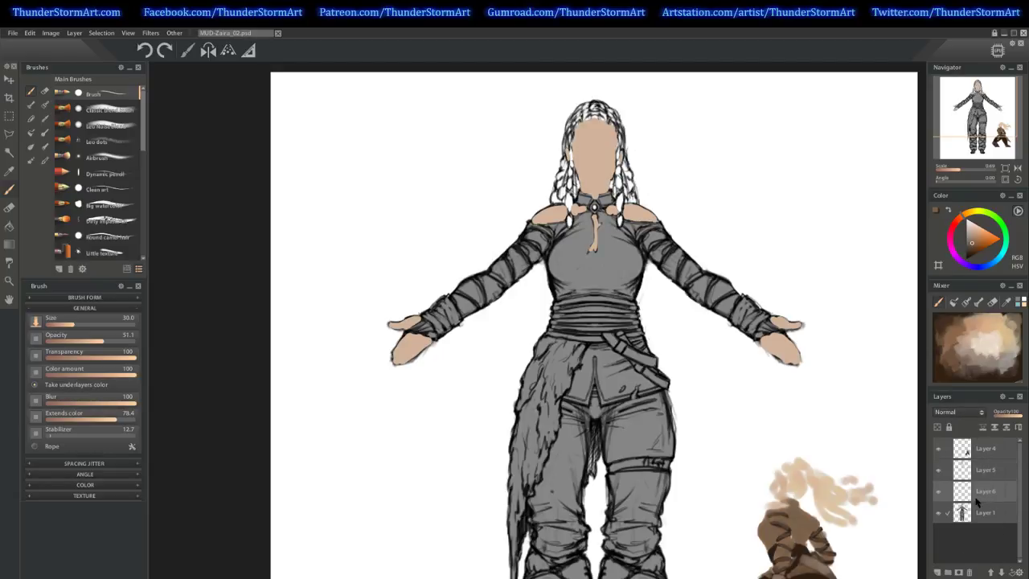
left_click(956, 411)
left_click(969, 254)
Block in the first brown strokes on the chest of the top on Layer 6, switching to a lighter brown.
left_click_drag(575, 218, 577, 234)
left_click_drag(574, 233, 561, 269)
left_click(972, 235)
mouse_move(572, 246)
left_mouse_down()
mouse_move(578, 265)
mouse_move(566, 259)
left_mouse_up()
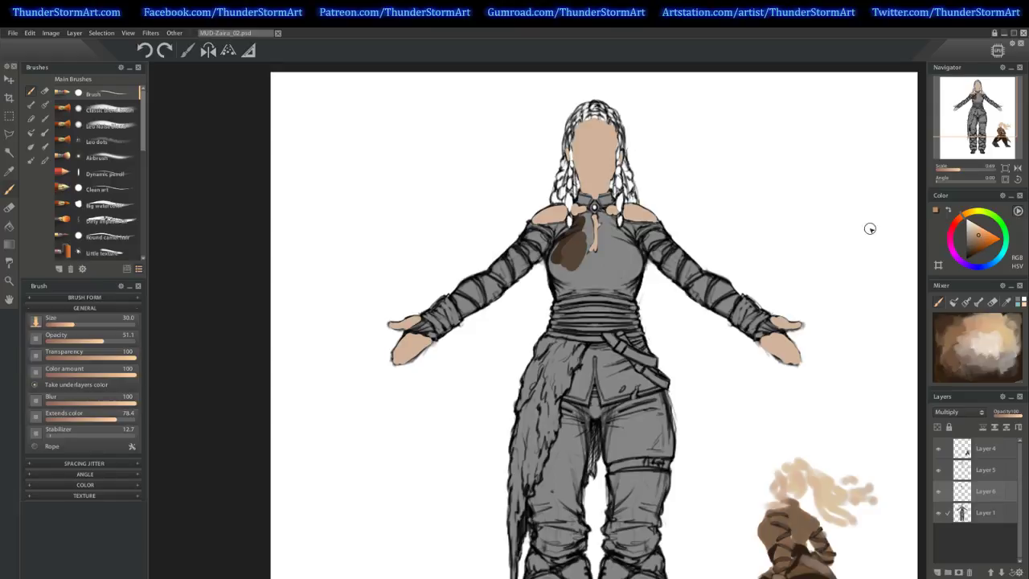
left_click_drag(575, 248, 566, 260)
mouse_move(585, 265)
left_mouse_down()
mouse_move(596, 278)
mouse_move(609, 272)
left_mouse_up()
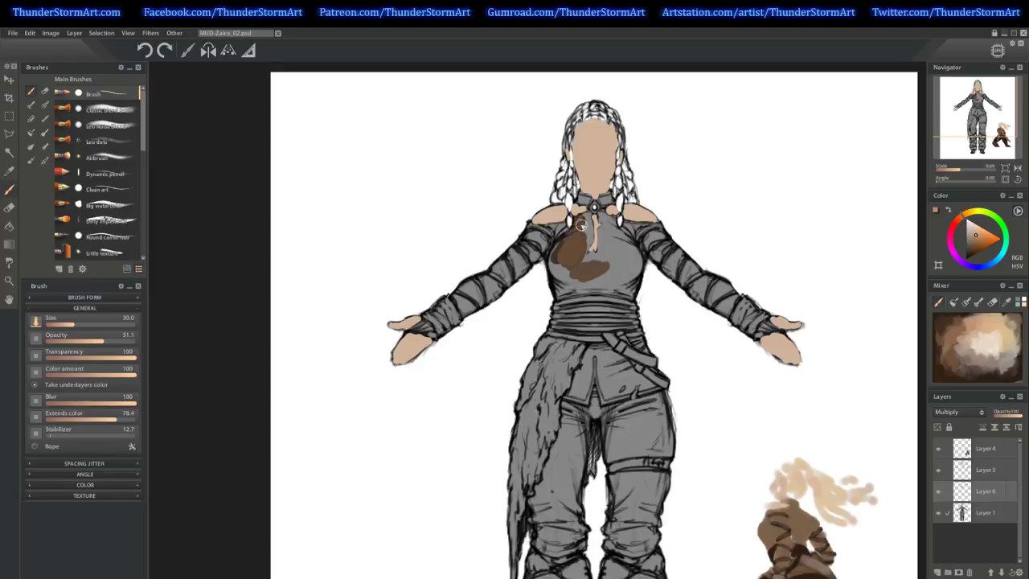
Fill the collar and the rest of the top down to the waist sash with the lighter brown.
mouse_move(558, 224)
left_mouse_down()
mouse_move(557, 242)
mouse_move(559, 226)
mouse_move(585, 225)
mouse_move(593, 208)
mouse_move(583, 201)
left_mouse_up()
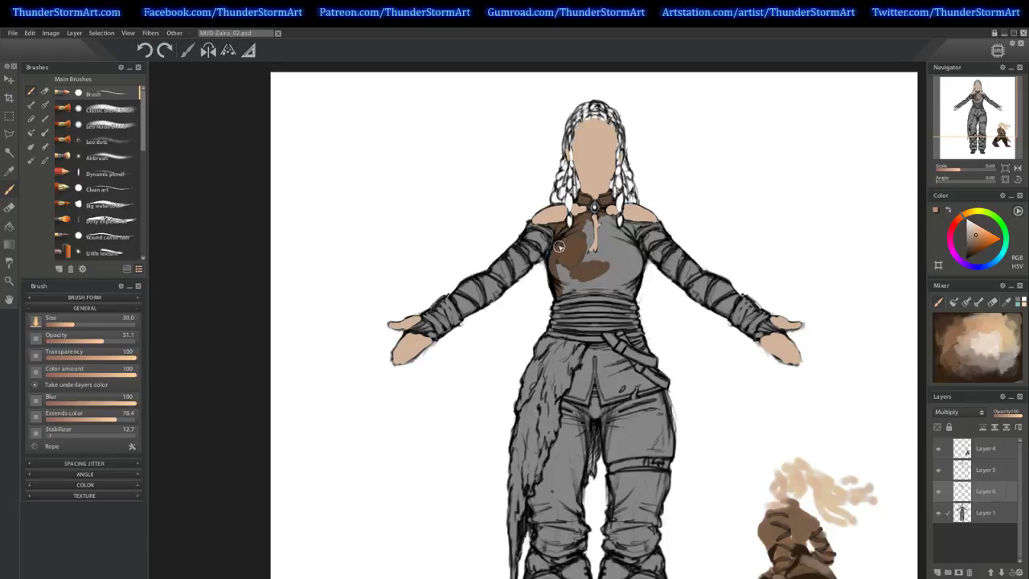
left_click_drag(559, 247, 553, 262)
left_click_drag(601, 224, 625, 241)
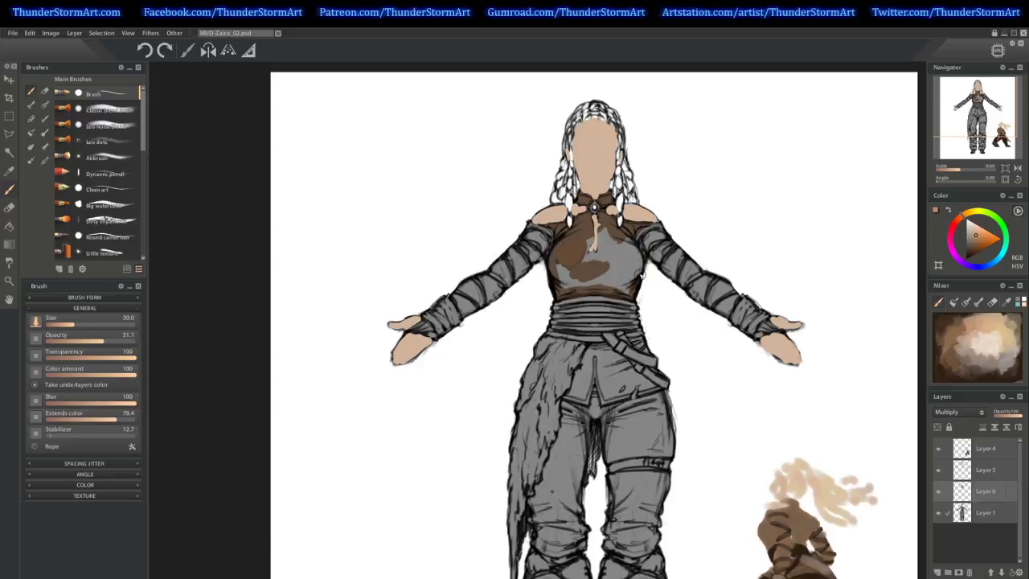
mouse_move(635, 254)
left_mouse_down()
mouse_move(603, 241)
mouse_move(561, 263)
mouse_move(587, 247)
mouse_move(569, 276)
mouse_move(613, 276)
mouse_move(588, 287)
mouse_move(626, 291)
mouse_move(632, 264)
mouse_move(593, 262)
left_mouse_up()
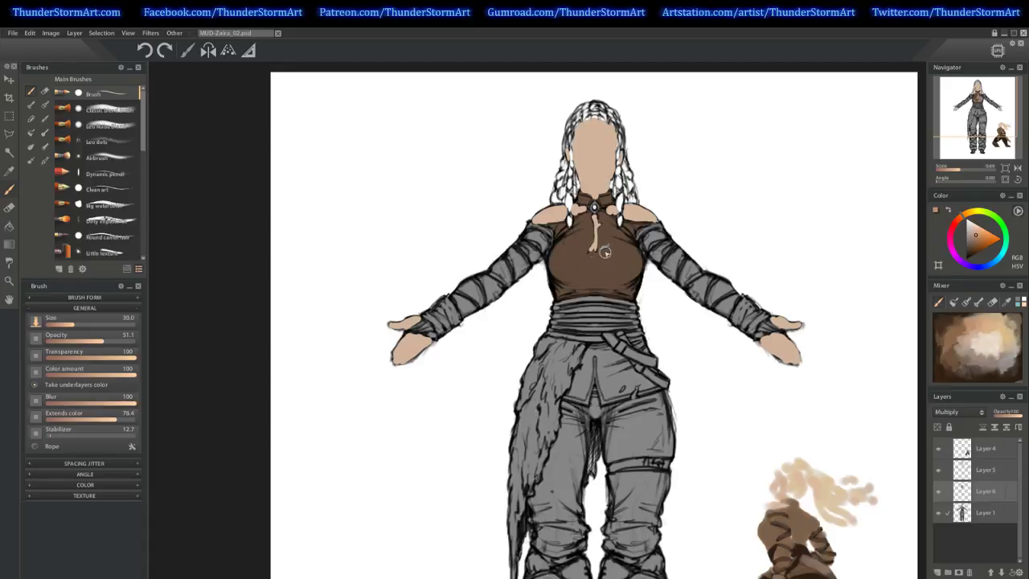
Paint the tunic flaps below the waist sash in the same brown, keeping the colour off the belt straps.
left_click_drag(710, 344, 682, 255)
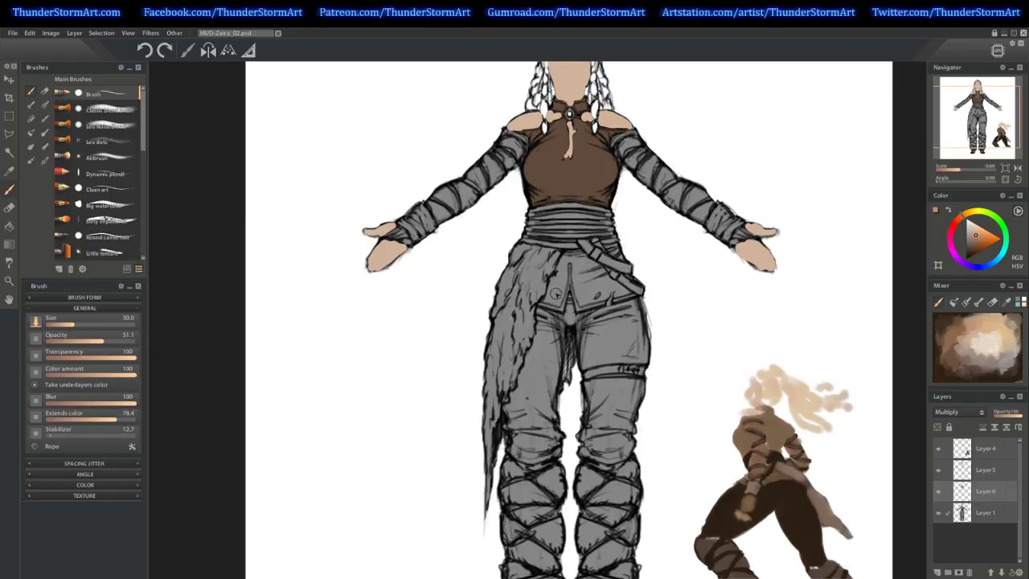
left_click_drag(541, 303, 576, 256)
mouse_move(555, 308)
left_mouse_down()
mouse_move(567, 276)
mouse_move(551, 301)
mouse_move(569, 261)
mouse_move(579, 309)
mouse_move(571, 268)
mouse_move(574, 290)
mouse_move(564, 291)
mouse_move(571, 256)
mouse_move(565, 292)
mouse_move(581, 254)
mouse_move(623, 281)
mouse_move(619, 303)
mouse_move(618, 291)
mouse_move(618, 300)
mouse_move(633, 295)
mouse_move(608, 278)
mouse_move(636, 275)
left_mouse_up()
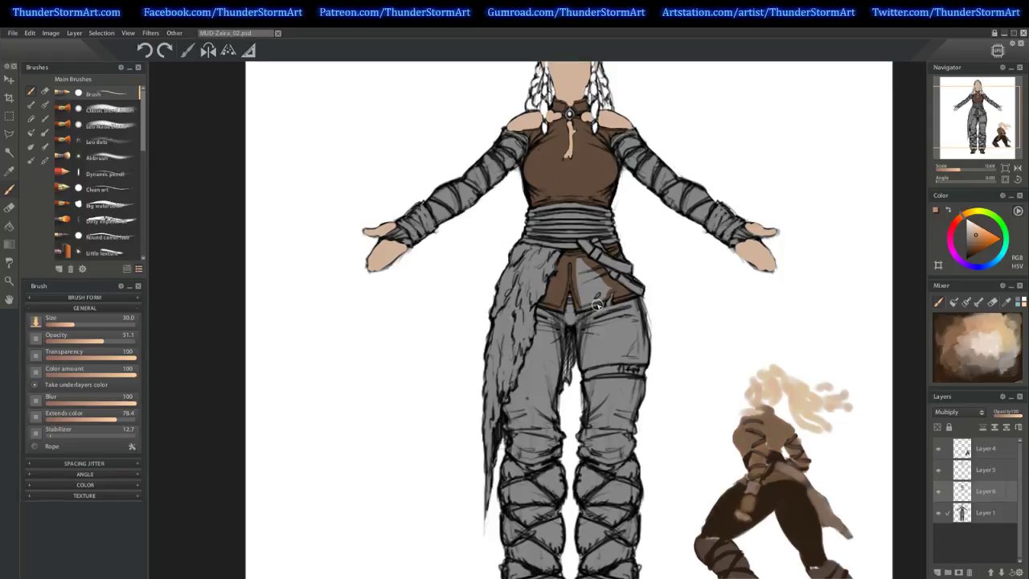
mouse_move(597, 303)
left_mouse_down()
mouse_move(583, 309)
mouse_move(604, 289)
mouse_move(585, 303)
mouse_move(579, 265)
mouse_move(593, 272)
left_mouse_up()
key("e")
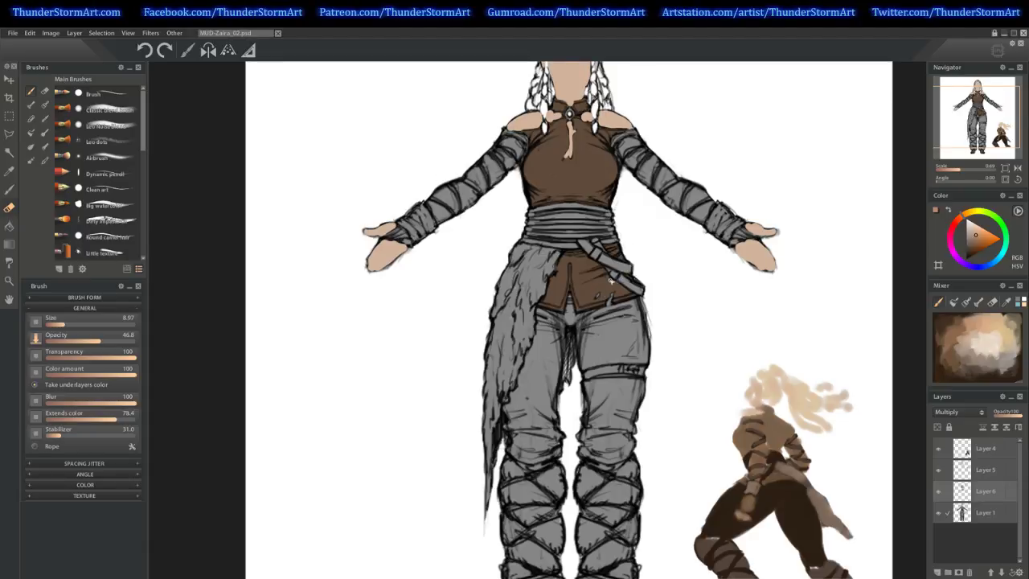
key("b")
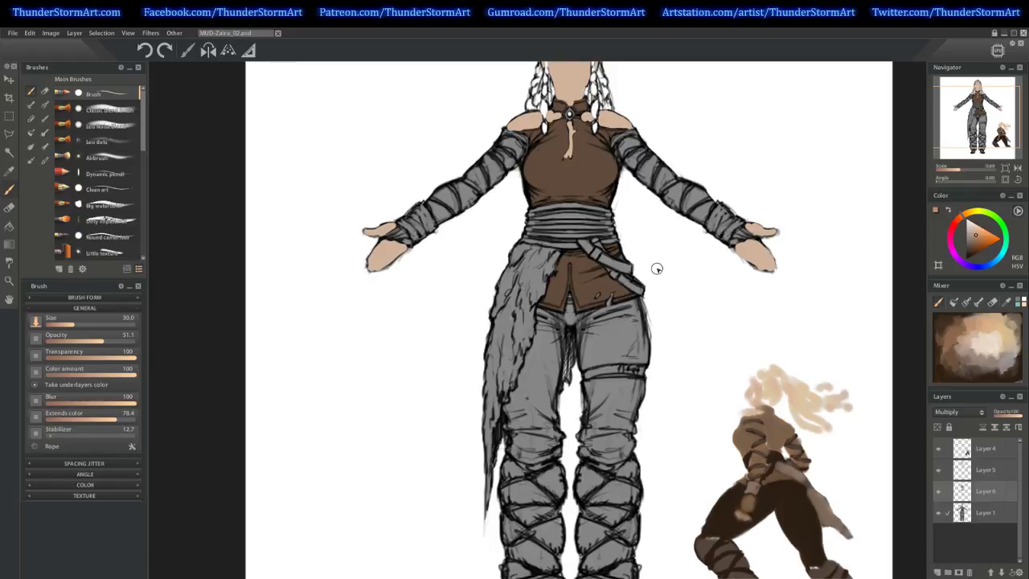
Choose a dark reddish brown, starting from a tone sampled off the reference warrior, and undo the test strokes on the thigh.
left_click_drag(667, 287, 624, 278)
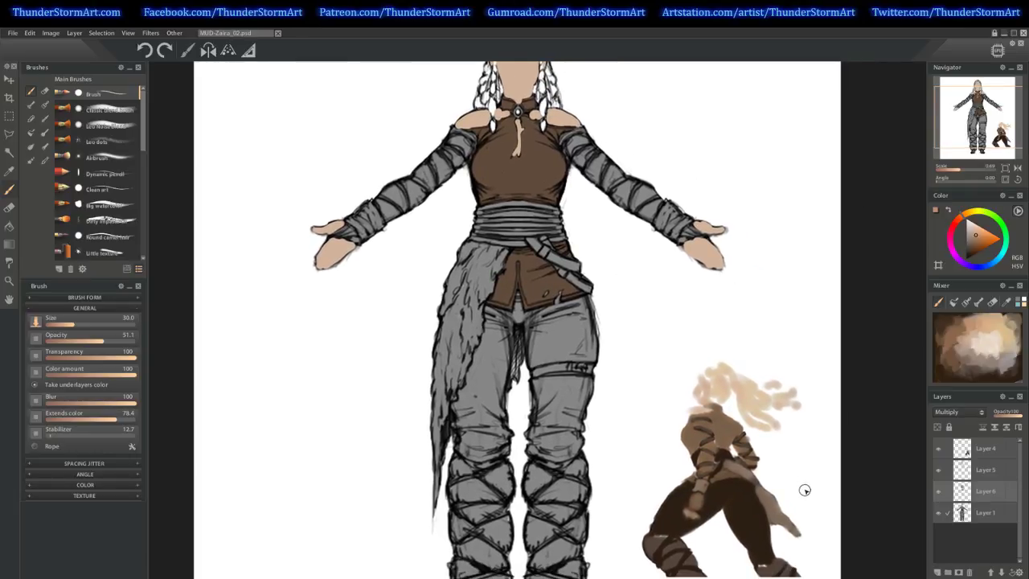
left_click(734, 410, "alt")
left_click_drag(496, 354, 500, 375)
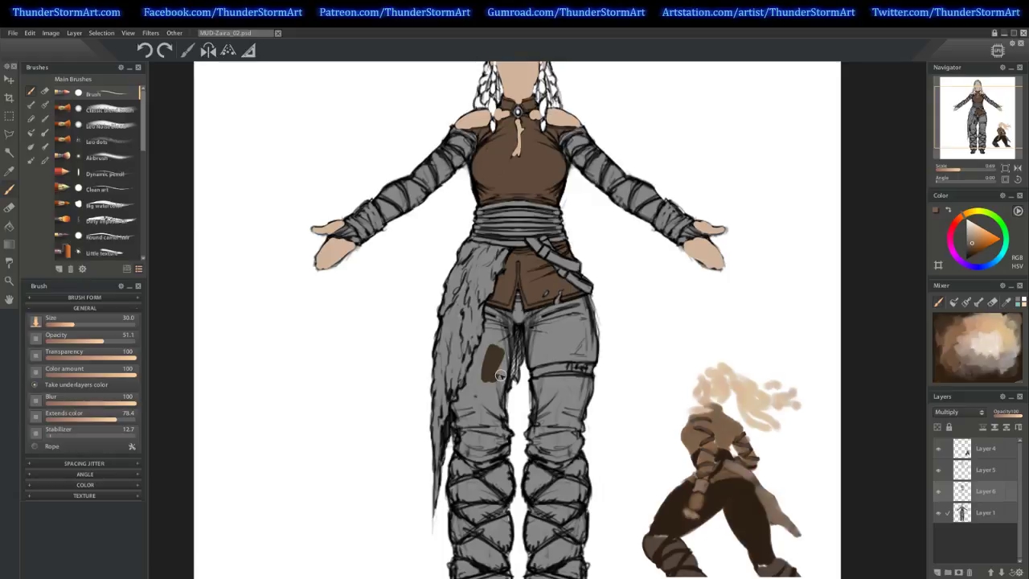
key("ctrl+z")
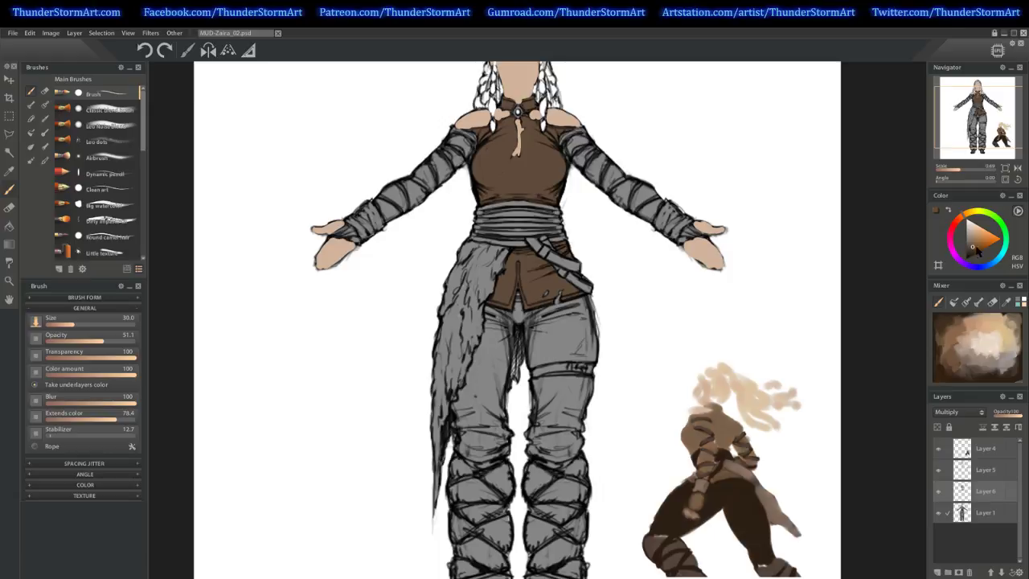
mouse_move(505, 347)
left_mouse_down()
mouse_move(487, 363)
mouse_move(498, 336)
left_mouse_up()
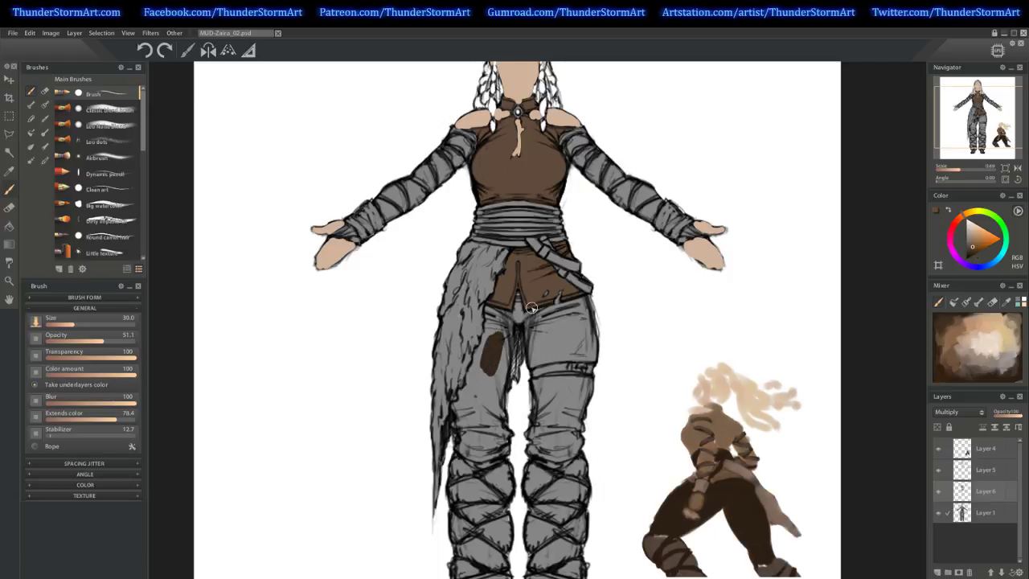
key("ctrl+z")
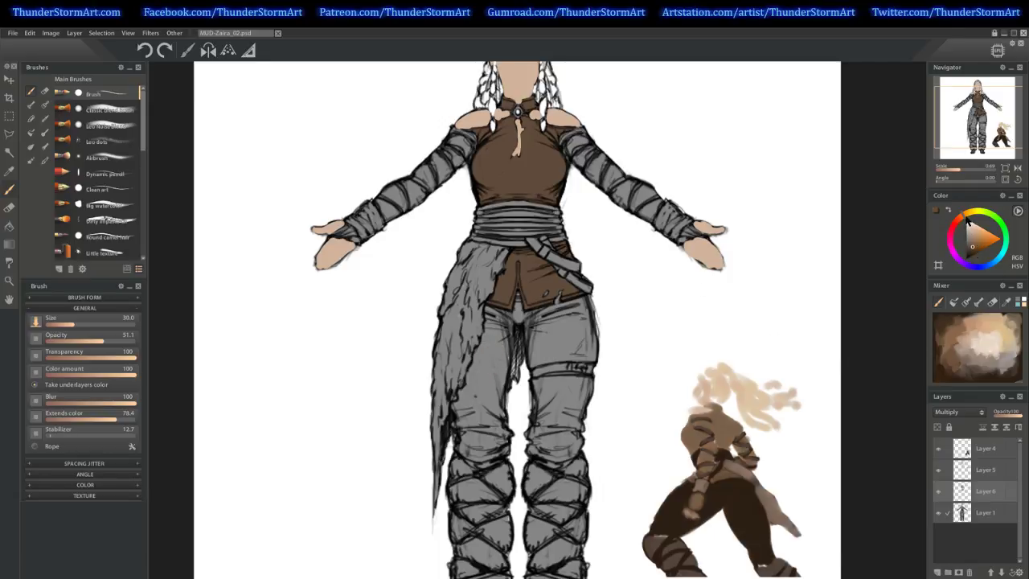
left_click(961, 221)
mouse_move(510, 339)
left_mouse_down()
mouse_move(490, 368)
mouse_move(506, 360)
left_mouse_up()
key("ctrl+z")
mouse_move(504, 332)
left_mouse_down()
mouse_move(490, 370)
mouse_move(503, 353)
left_mouse_up()
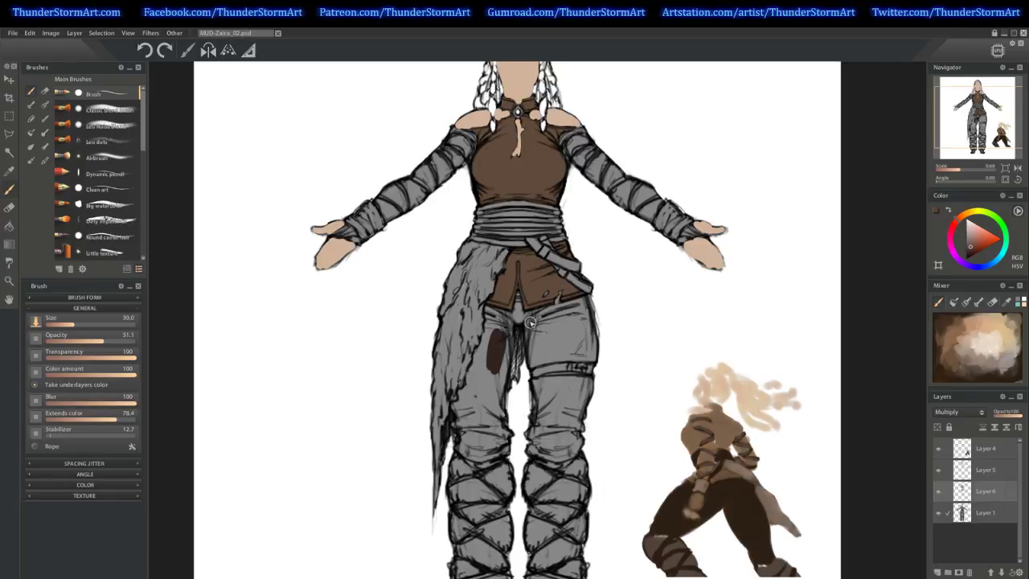
key("ctrl+z")
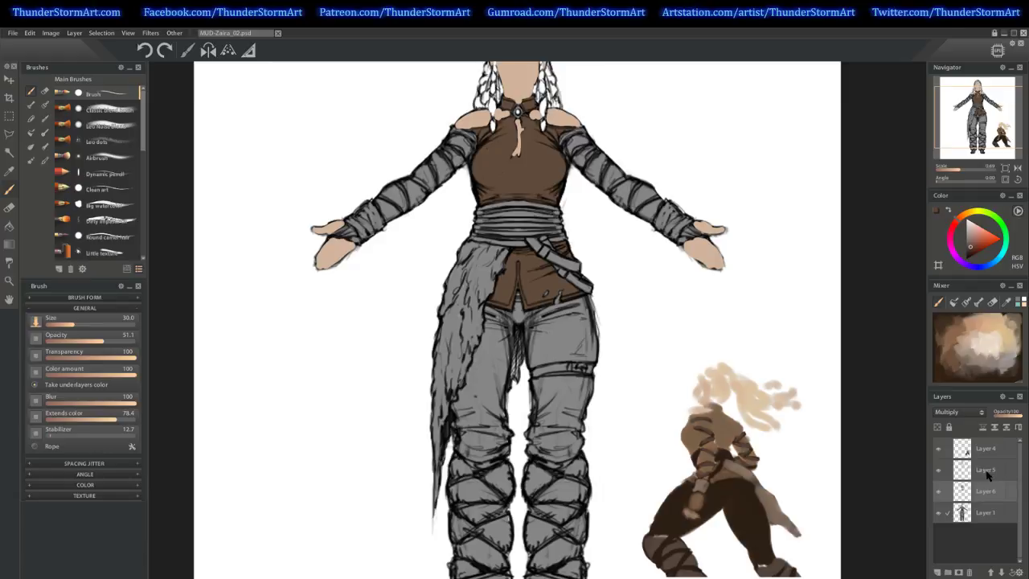
Set Layer 6's blending mode to Normal.
left_click(958, 412)
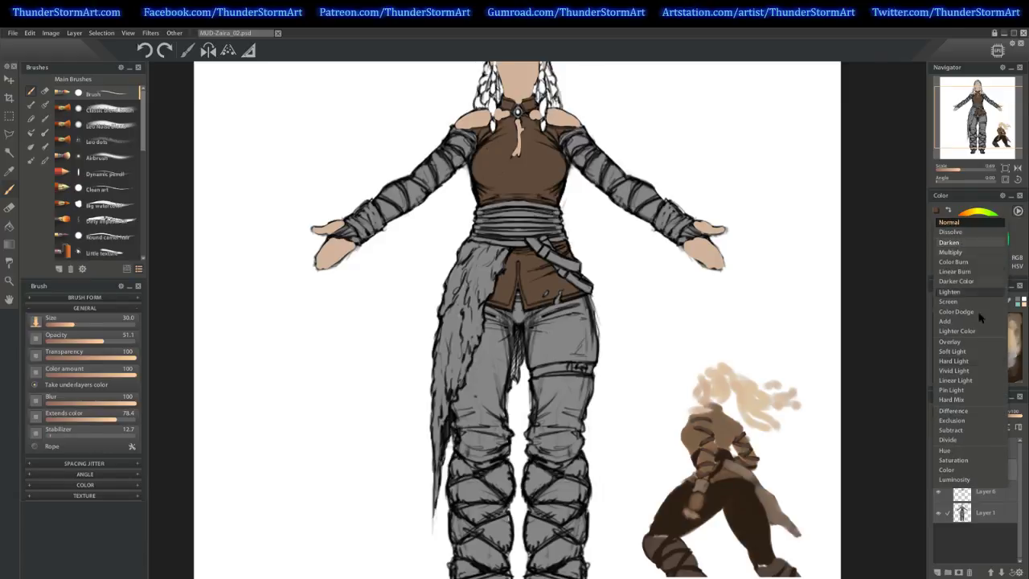
left_click(952, 251)
left_click(958, 411)
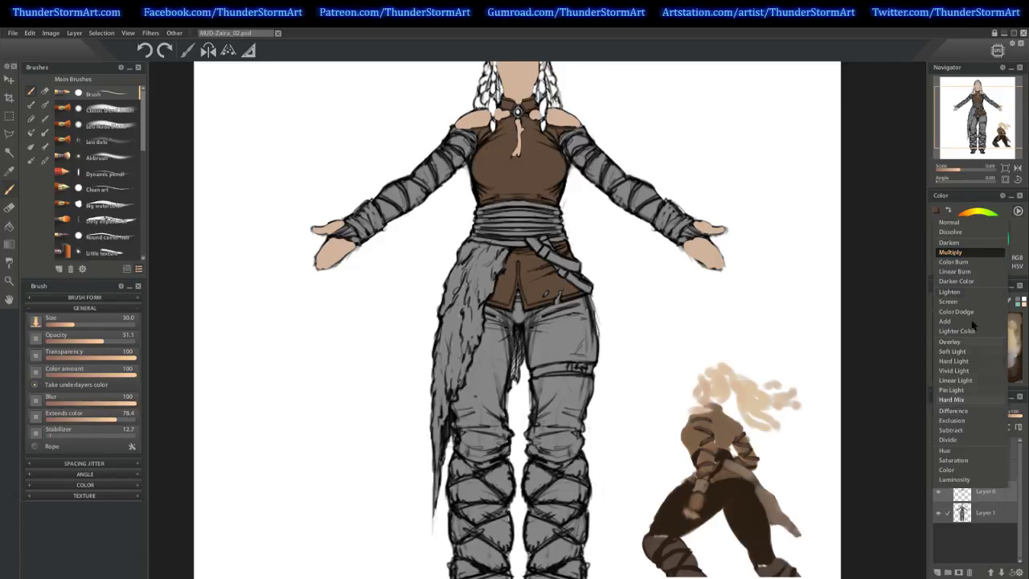
left_click(950, 223)
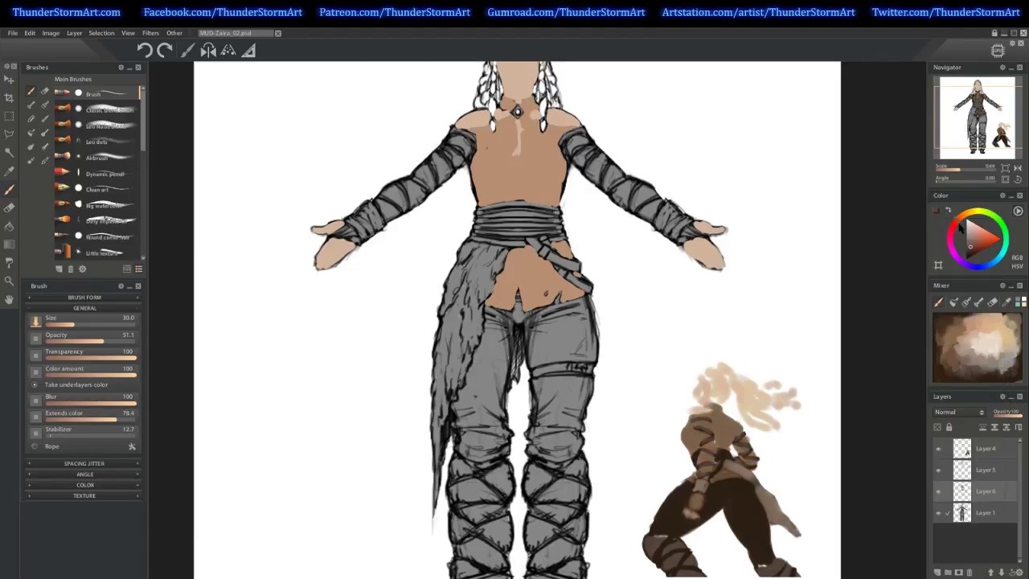
Merge Layer 5 down into Layer 6 and add a new layer directly above Layer 1.
left_click(988, 476)
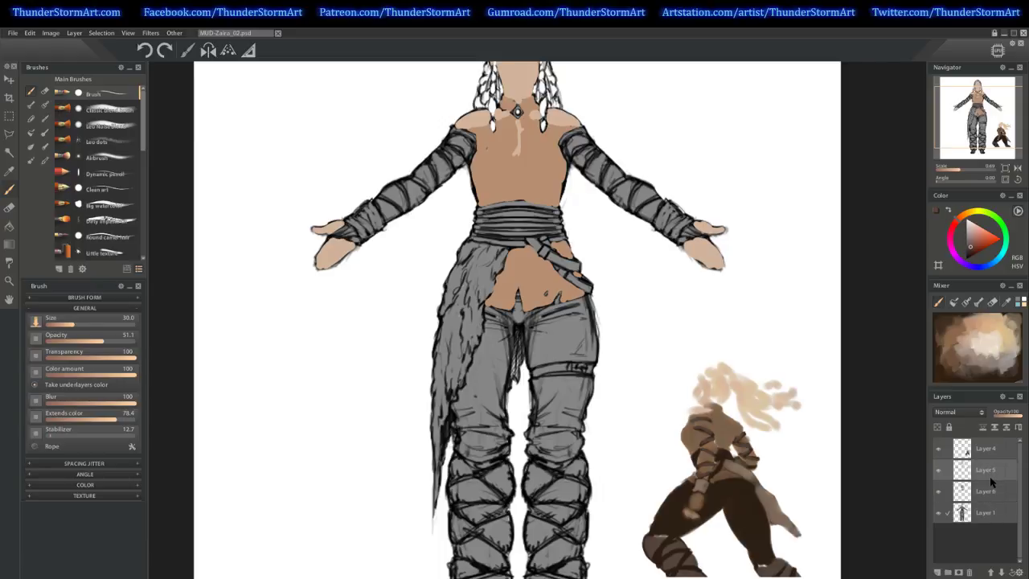
key("ctrl+e")
left_click(975, 490)
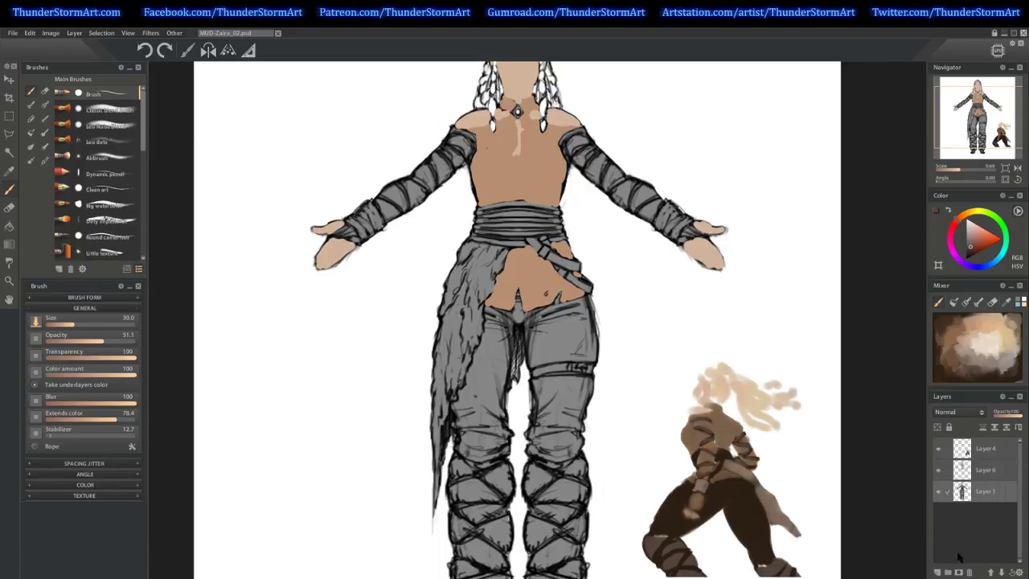
left_click(937, 572)
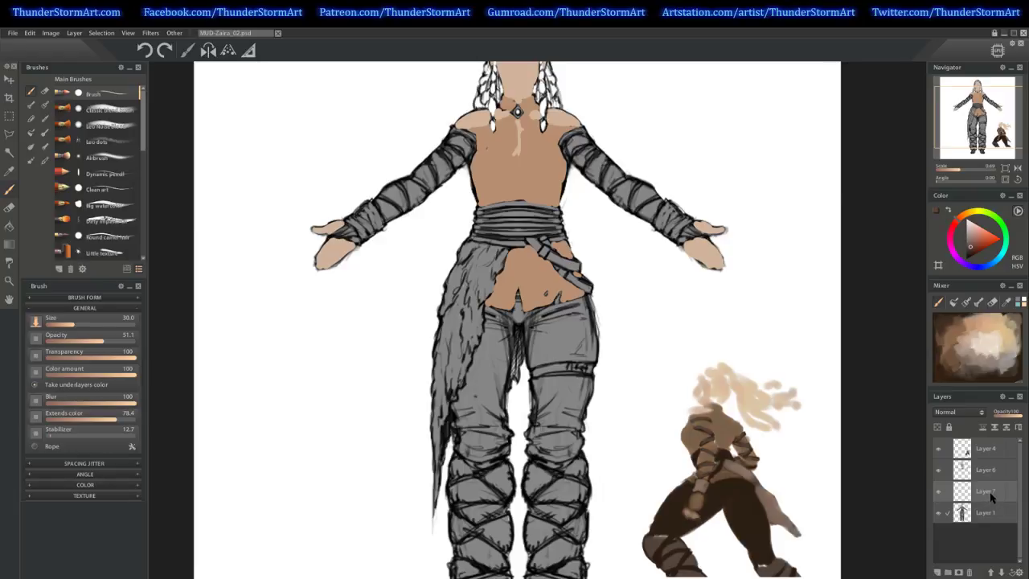
Set Layer 7's blending mode to Multiply and paint both trouser legs dark reddish brown, leaving the thigh strap and lower-leg wraps grey.
left_click(972, 413)
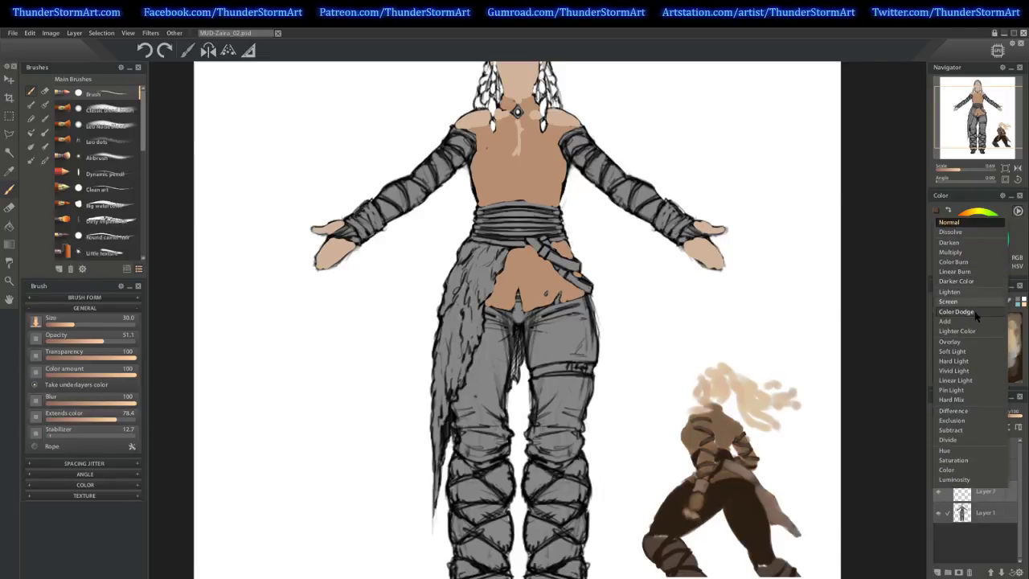
left_click(956, 252)
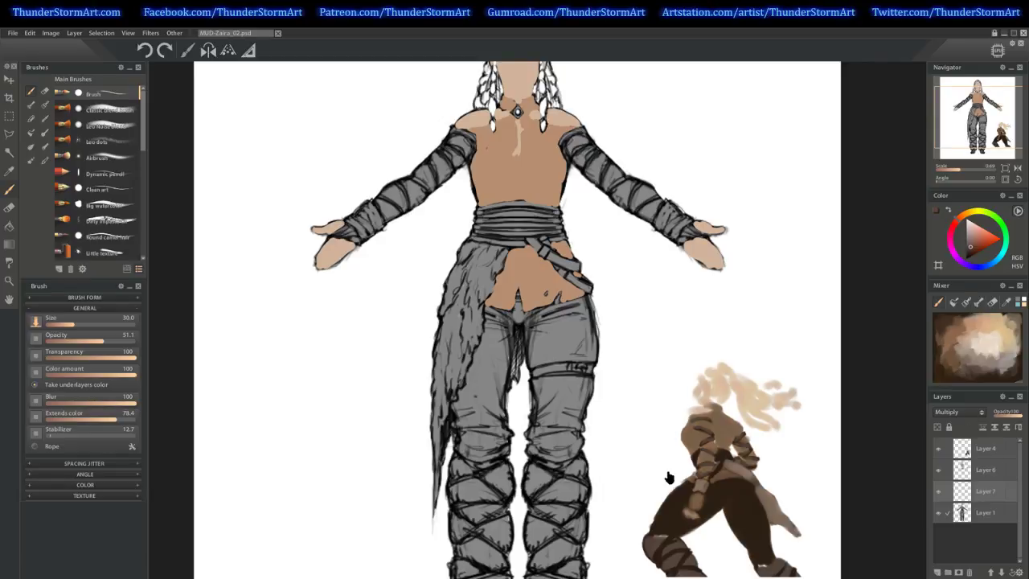
left_click_drag(668, 477, 663, 397)
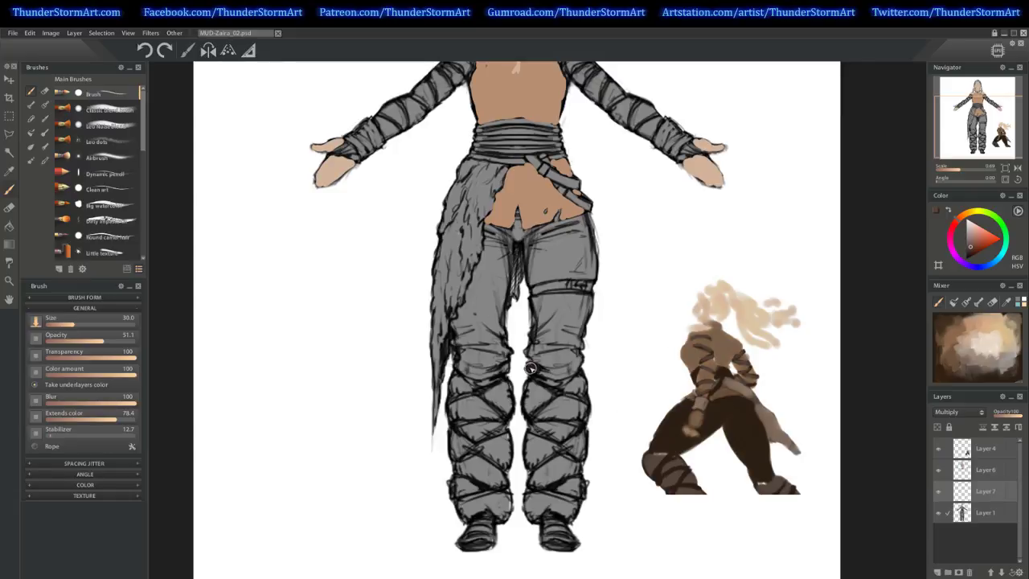
mouse_move(530, 366)
left_mouse_down()
mouse_move(524, 352)
mouse_move(542, 332)
mouse_move(537, 339)
mouse_move(537, 299)
mouse_move(563, 291)
mouse_move(588, 302)
mouse_move(574, 376)
mouse_move(592, 339)
mouse_move(587, 354)
mouse_move(540, 375)
mouse_move(575, 367)
mouse_move(545, 352)
mouse_move(568, 285)
mouse_move(551, 319)
mouse_move(575, 299)
mouse_move(573, 325)
mouse_move(552, 312)
mouse_move(577, 323)
mouse_move(571, 352)
mouse_move(582, 325)
mouse_move(569, 302)
left_mouse_up()
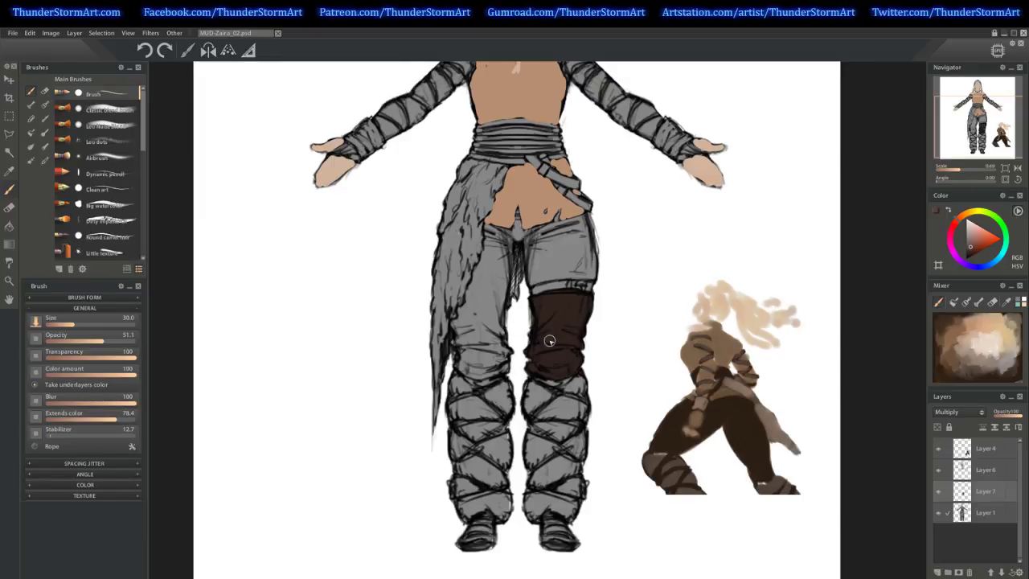
mouse_move(504, 364)
left_mouse_down()
mouse_move(460, 366)
mouse_move(472, 342)
mouse_move(460, 356)
mouse_move(454, 322)
mouse_move(490, 229)
mouse_move(476, 302)
left_mouse_up()
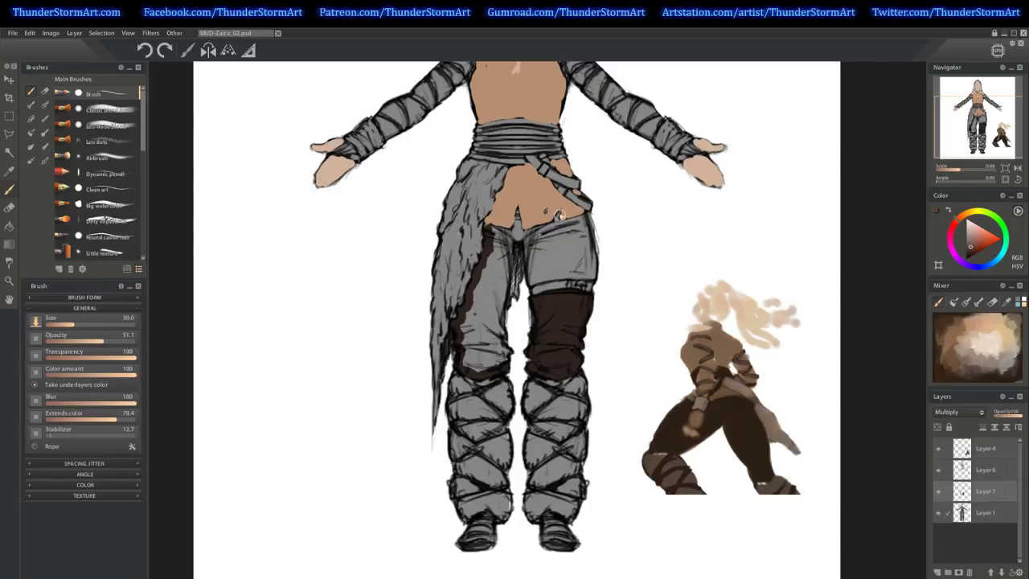
left_click_drag(560, 217, 554, 234)
mouse_move(500, 339)
left_mouse_down()
mouse_move(507, 239)
mouse_move(503, 281)
mouse_move(509, 235)
mouse_move(531, 229)
mouse_move(529, 283)
mouse_move(528, 222)
mouse_move(522, 241)
mouse_move(511, 235)
mouse_move(518, 209)
mouse_move(495, 244)
mouse_move(489, 224)
mouse_move(486, 303)
mouse_move(494, 280)
mouse_move(494, 294)
mouse_move(483, 330)
mouse_move(482, 280)
mouse_move(471, 301)
mouse_move(465, 354)
mouse_move(474, 374)
mouse_move(499, 357)
mouse_move(487, 368)
mouse_move(499, 361)
mouse_move(491, 323)
mouse_move(476, 353)
mouse_move(474, 325)
left_mouse_up()
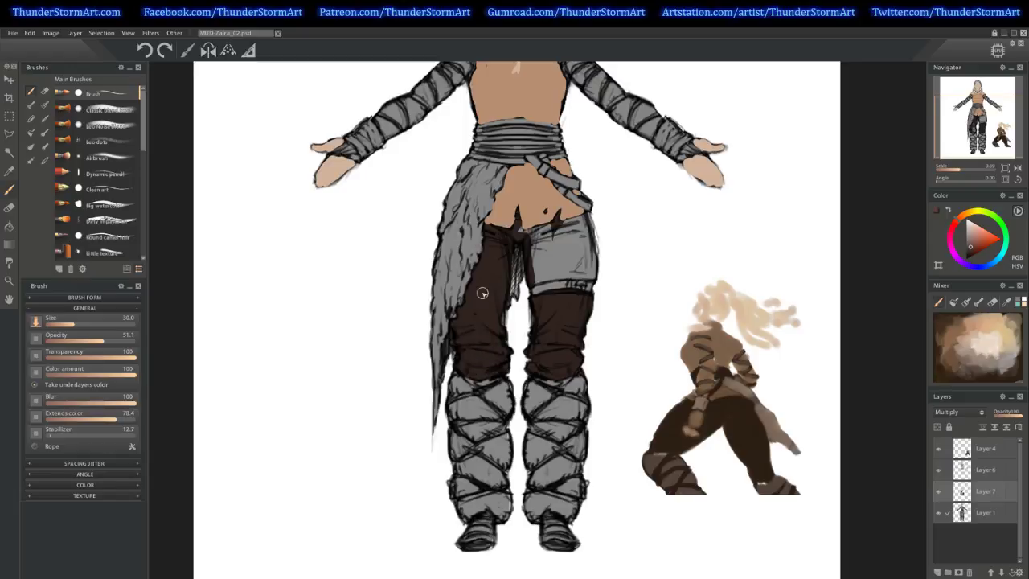
mouse_move(544, 217)
left_mouse_down()
mouse_move(519, 226)
mouse_move(551, 231)
mouse_move(592, 211)
mouse_move(583, 221)
mouse_move(595, 273)
mouse_move(584, 283)
mouse_move(535, 282)
mouse_move(577, 263)
mouse_move(593, 270)
mouse_move(572, 215)
mouse_move(579, 249)
mouse_move(538, 274)
mouse_move(554, 242)
mouse_move(536, 250)
mouse_move(535, 267)
mouse_move(570, 285)
left_mouse_up()
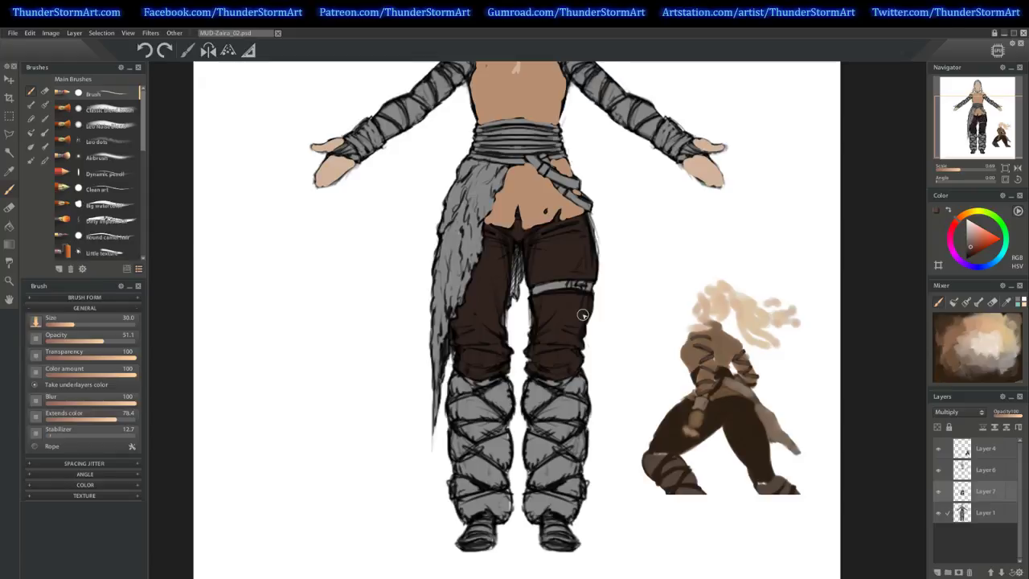
Switch Layer 7's blending mode to Normal.
left_click_drag(697, 204, 664, 236)
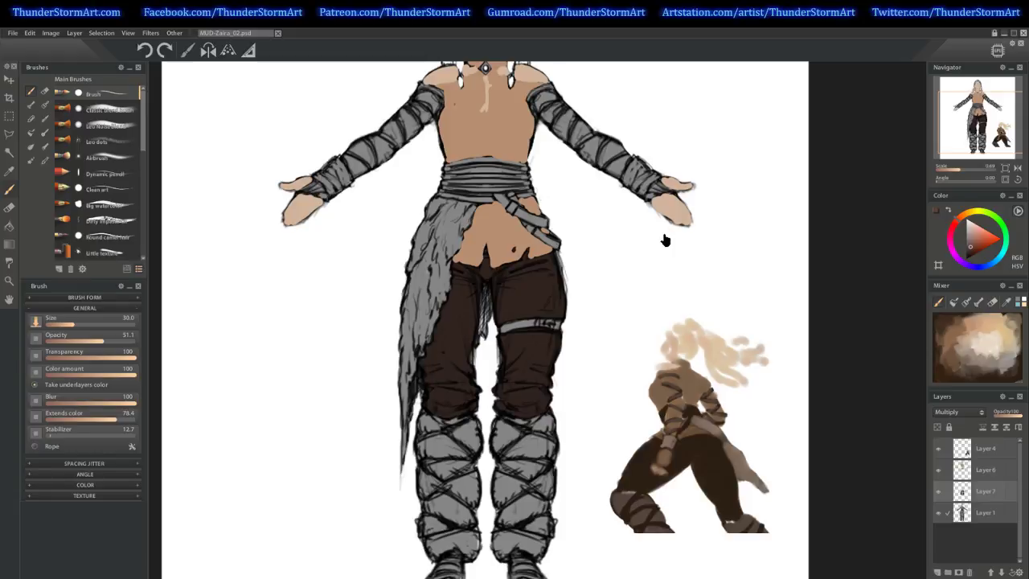
left_click_drag(664, 236, 678, 358)
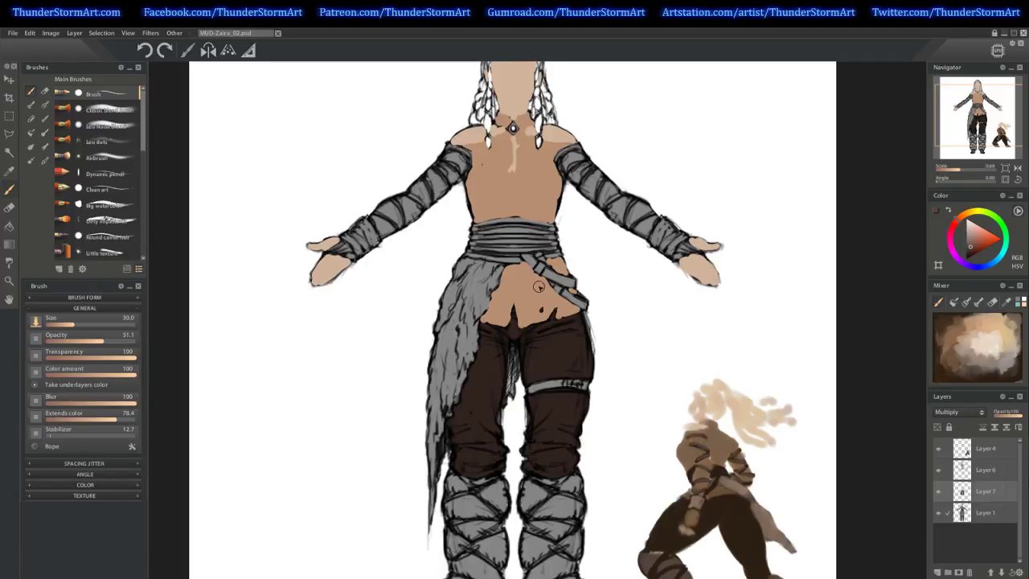
left_click(988, 477)
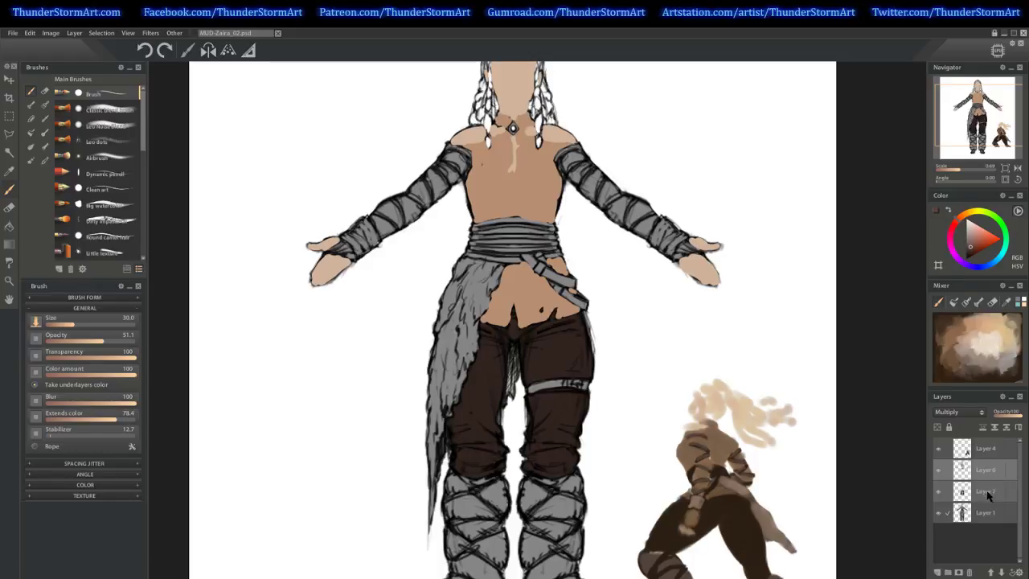
left_click(993, 499)
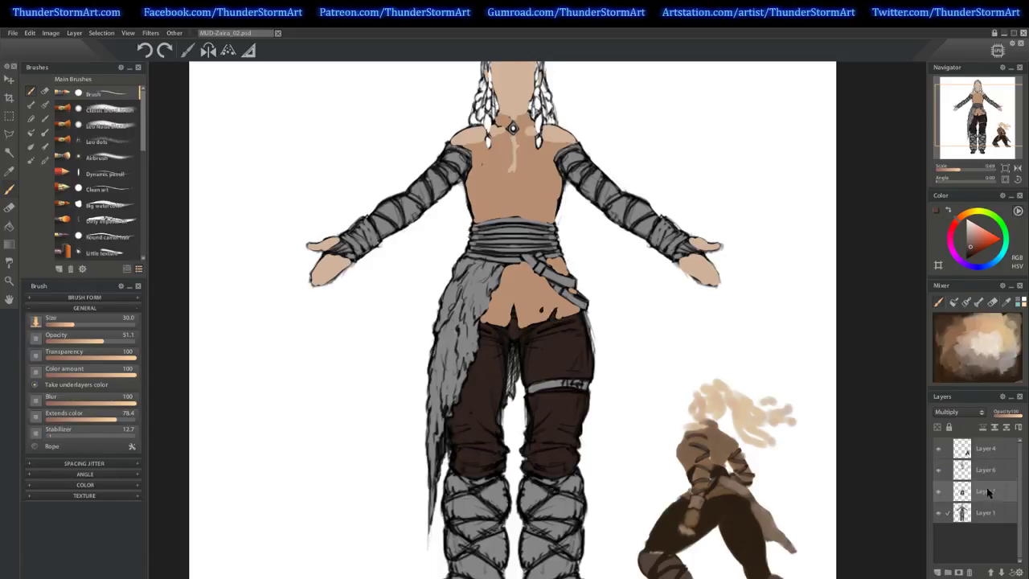
left_click(958, 411)
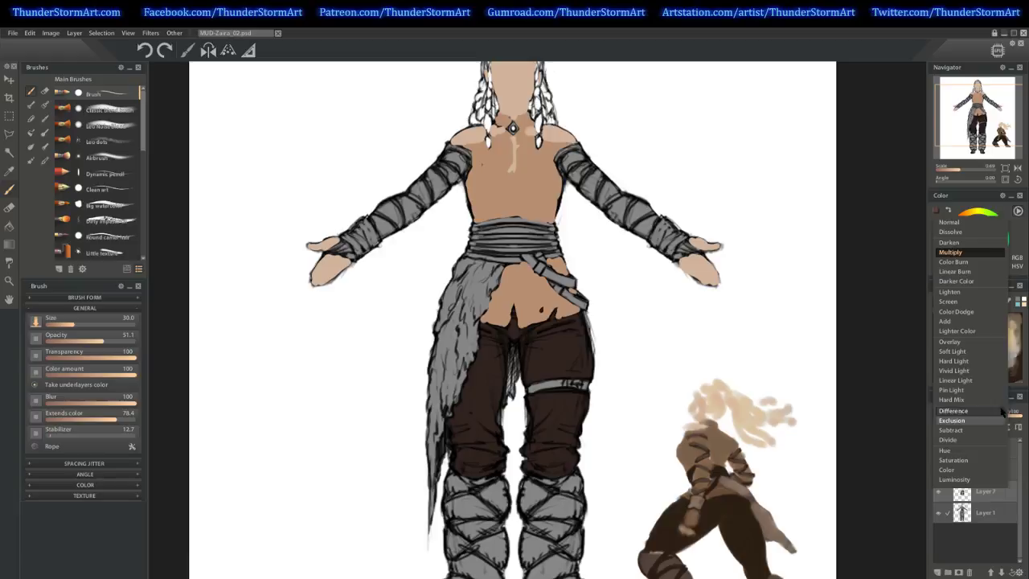
left_click(964, 224)
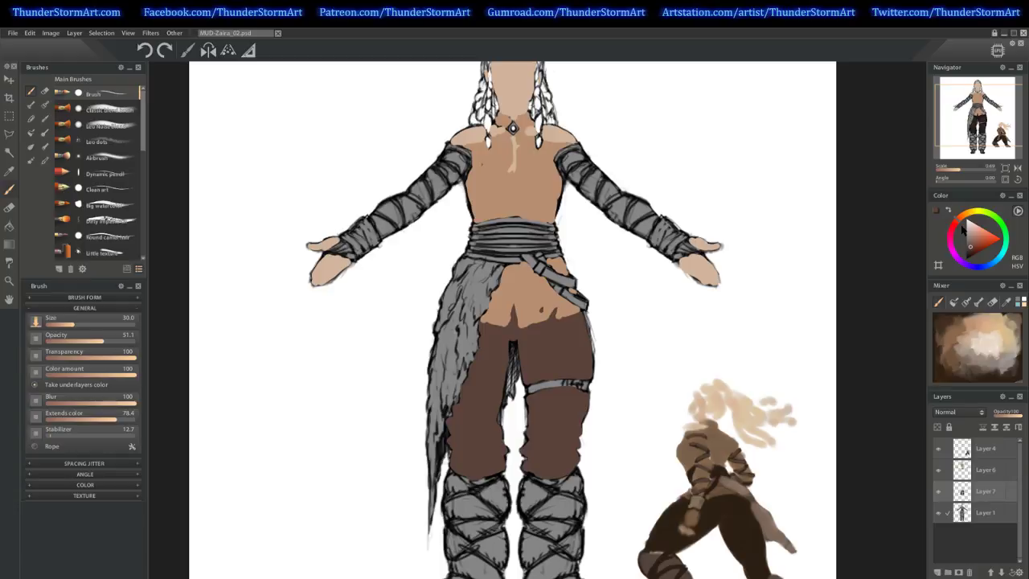
Make Layer 6 active and sample the tunic's brown from the character's torso.
left_click(984, 471)
left_click(495, 161, "alt")
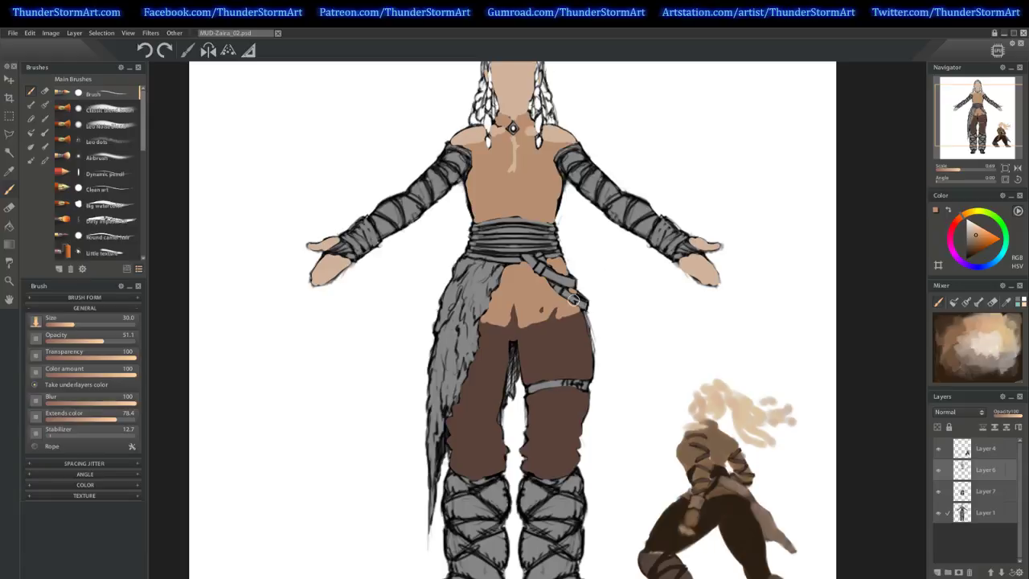
Hide and show Layer 7, Layer 6 and Layer 4 in turn to examine what each one contributes to the colouring.
left_click(987, 493)
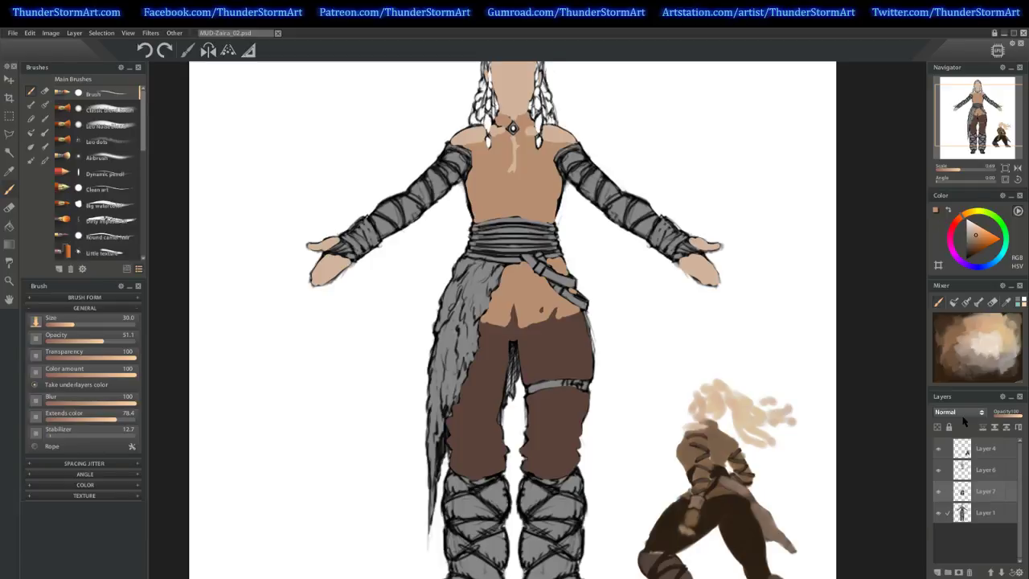
left_click(939, 491)
left_click(938, 491)
left_click(938, 491)
left_click(939, 491)
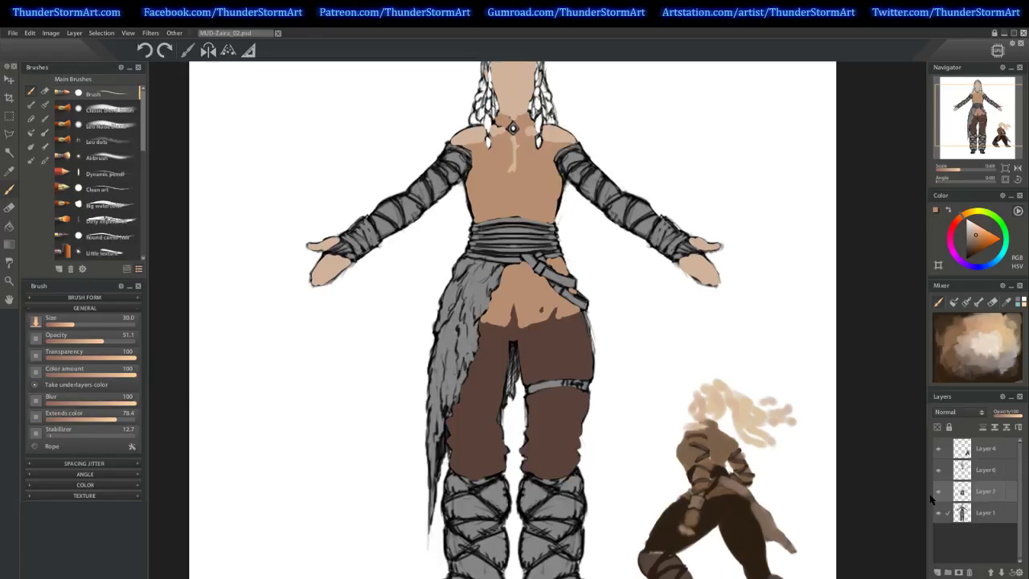
left_click(939, 471)
left_click(939, 471)
left_click(938, 471)
left_click(939, 471)
left_click(938, 471)
left_click(938, 471)
left_click(939, 472)
left_click(938, 473)
left_click(984, 473)
left_click(937, 448)
left_click(938, 448)
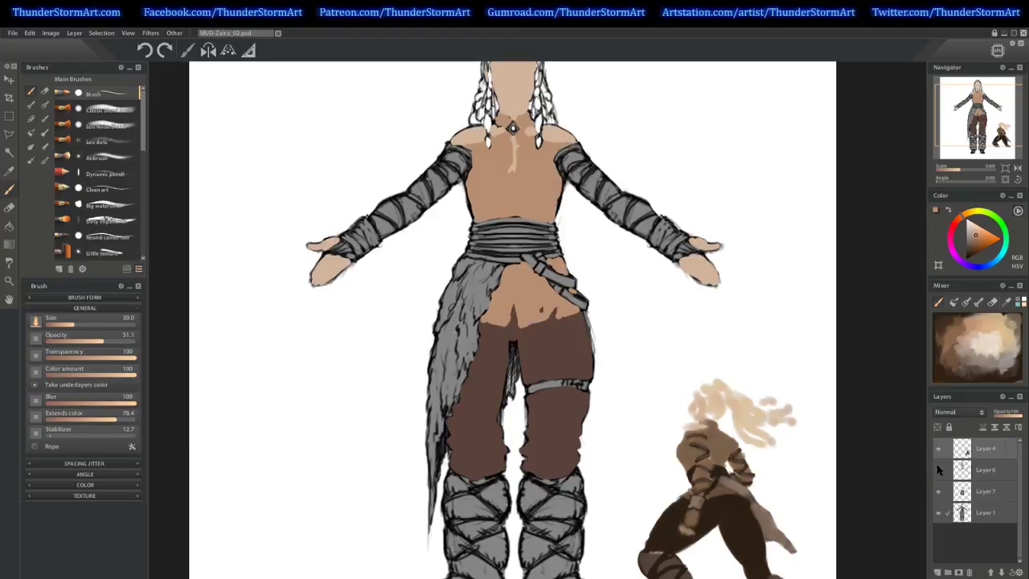
left_click(939, 490)
left_click(939, 490)
Set Layer 7 to Multiply and paint the left-hand arm's wrappings in the tunic brown, leaving the wrist band grey.
left_click(984, 487)
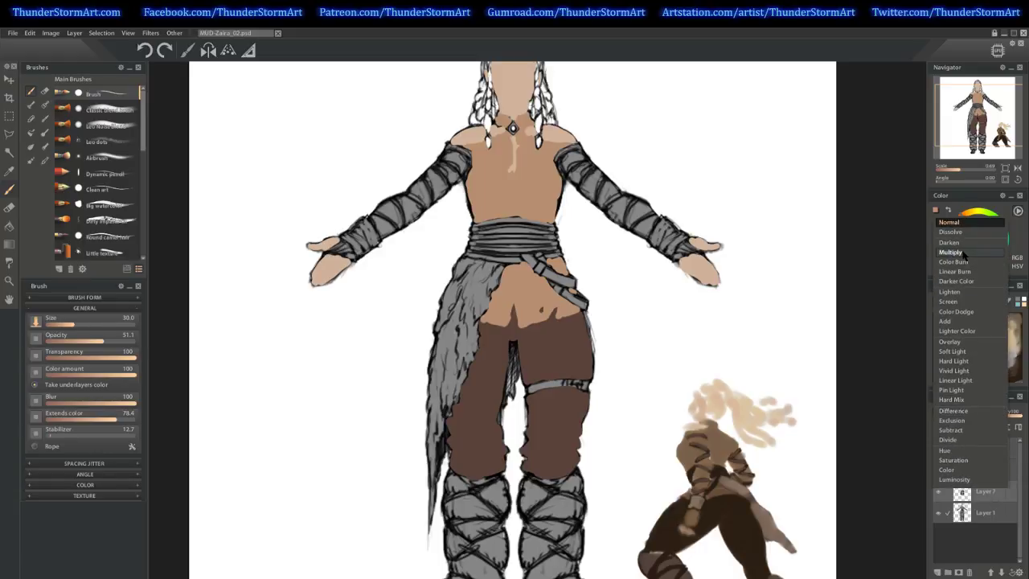
left_click(961, 253)
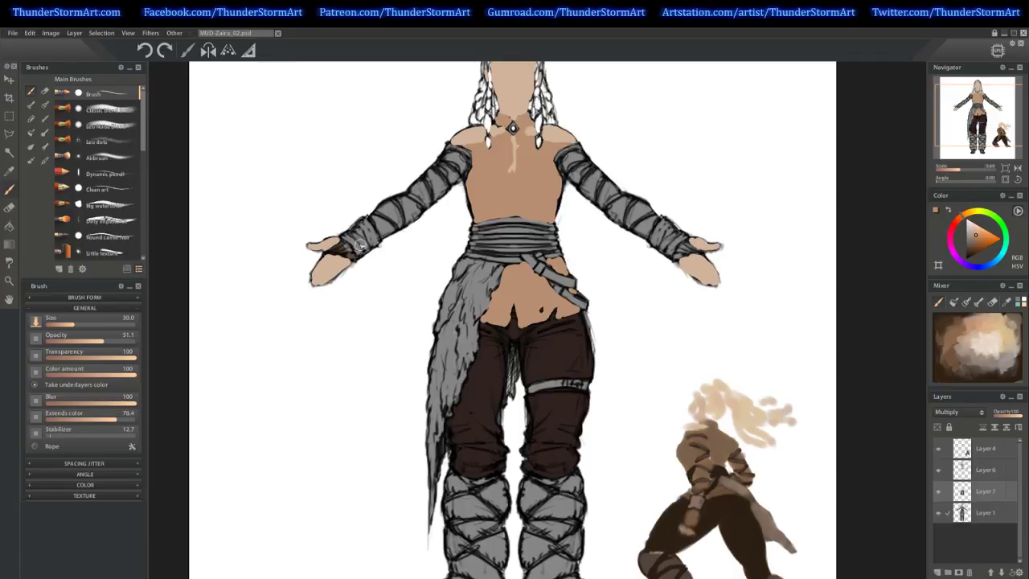
left_click_drag(342, 247, 335, 251)
left_click_drag(375, 221, 393, 226)
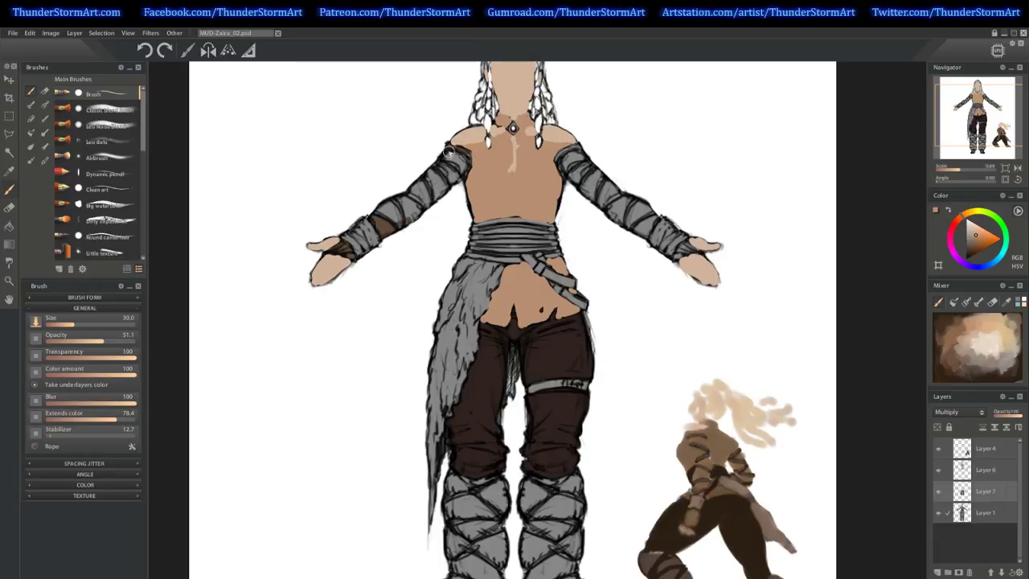
mouse_move(427, 177)
left_mouse_down()
mouse_move(378, 213)
mouse_move(389, 209)
mouse_move(386, 223)
mouse_move(415, 214)
mouse_move(408, 219)
mouse_move(449, 175)
mouse_move(429, 201)
mouse_move(469, 175)
mouse_move(468, 165)
mouse_move(454, 172)
mouse_move(464, 152)
mouse_move(415, 207)
left_mouse_up()
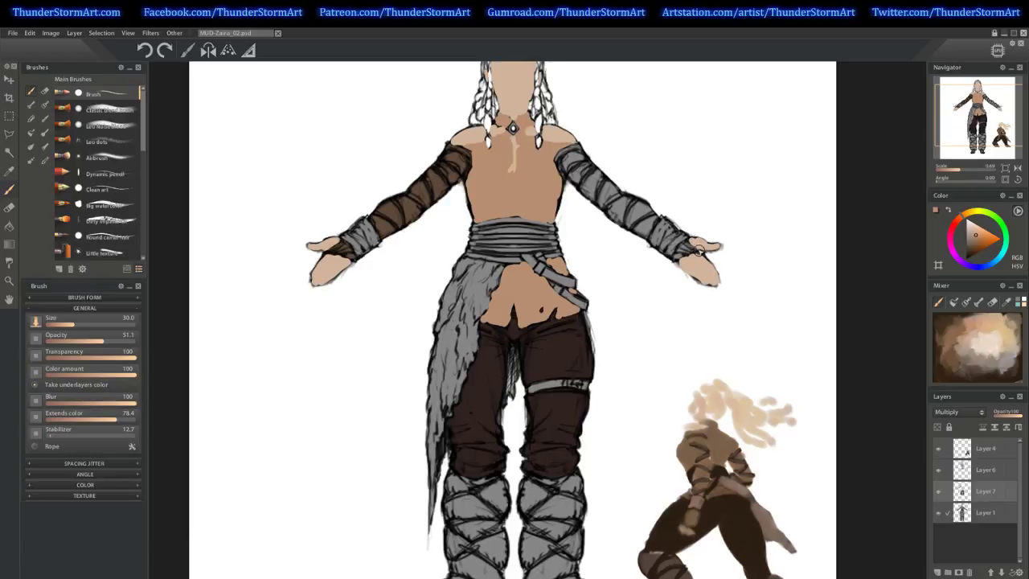
Paint the wrappings of the right-hand arm in the same brown up to the shoulder, keeping the wrist band grey.
left_click_drag(677, 255, 636, 217)
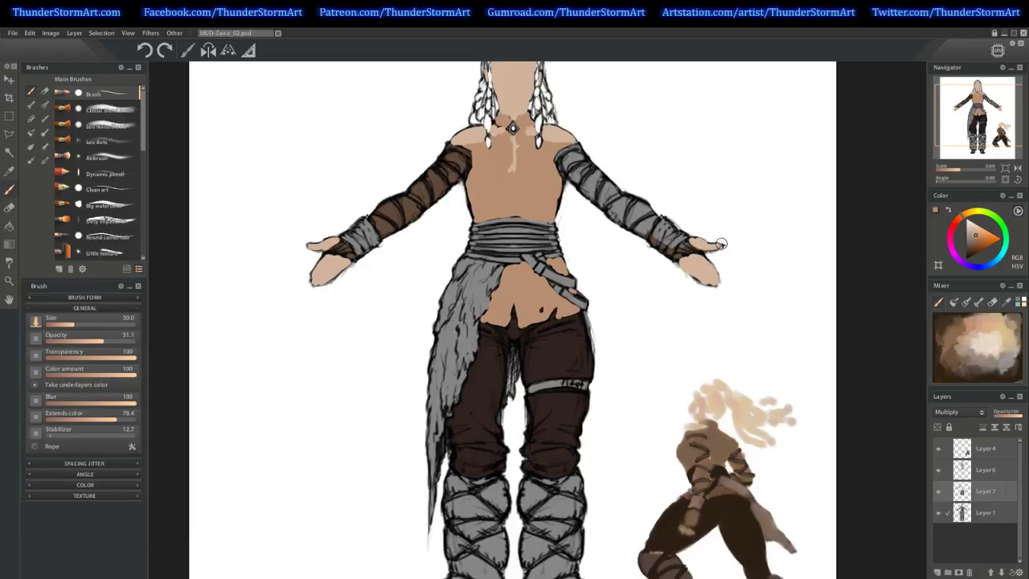
mouse_move(707, 241)
left_mouse_down()
mouse_move(676, 259)
mouse_move(689, 243)
left_mouse_up()
mouse_move(691, 243)
left_mouse_down()
mouse_move(646, 206)
mouse_move(647, 236)
mouse_move(616, 211)
mouse_move(639, 223)
mouse_move(638, 240)
mouse_move(656, 218)
mouse_move(645, 201)
mouse_move(656, 218)
mouse_move(621, 197)
mouse_move(650, 215)
mouse_move(646, 227)
mouse_move(606, 200)
mouse_move(623, 220)
mouse_move(614, 216)
mouse_move(590, 177)
mouse_move(589, 191)
mouse_move(608, 204)
mouse_move(576, 177)
left_mouse_up()
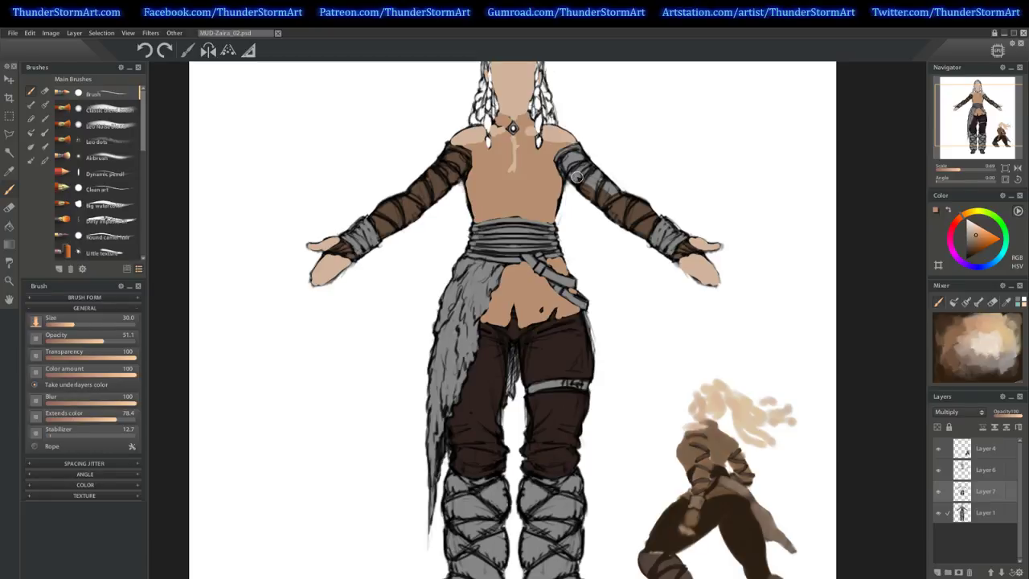
mouse_move(577, 177)
left_mouse_down()
mouse_move(577, 148)
mouse_move(562, 145)
mouse_move(582, 135)
mouse_move(594, 152)
mouse_move(584, 161)
mouse_move(576, 149)
mouse_move(615, 199)
mouse_move(575, 168)
mouse_move(588, 190)
mouse_move(559, 174)
mouse_move(561, 152)
mouse_move(589, 181)
left_mouse_up()
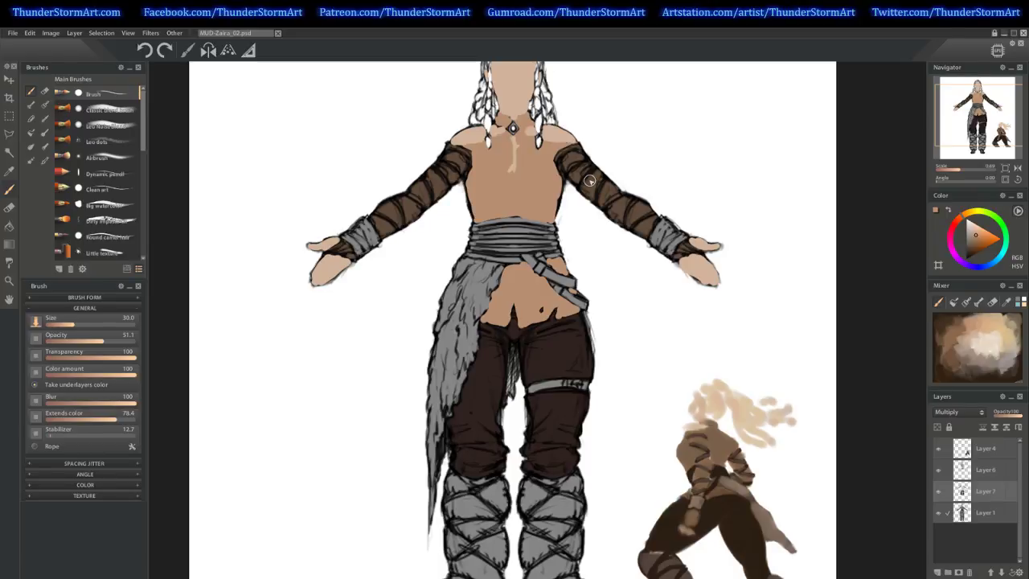
Sample the pale blond from the reference warrior's hair and paint the character's braids with it.
scroll(698, 172, "down", 2)
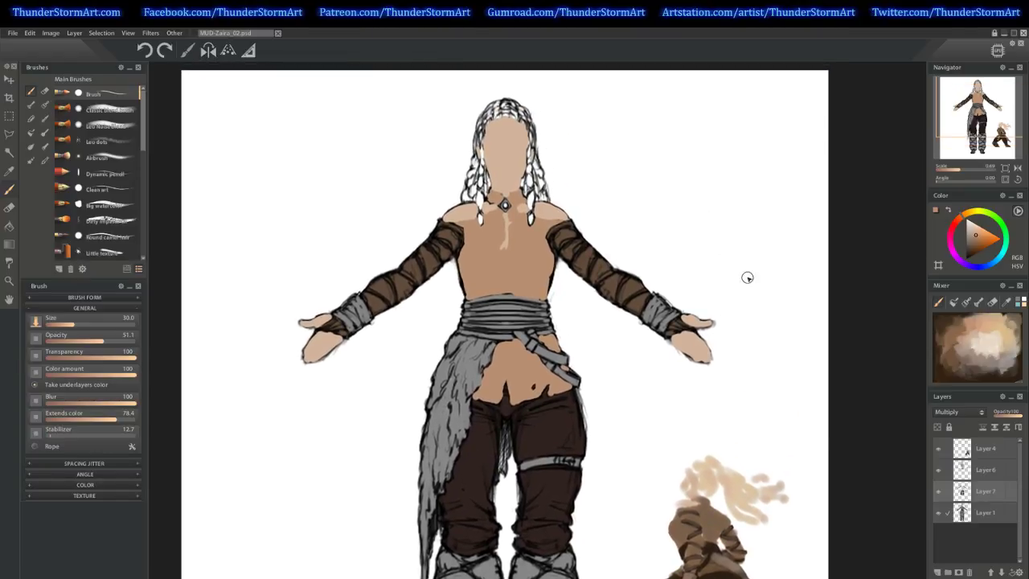
left_click(759, 519)
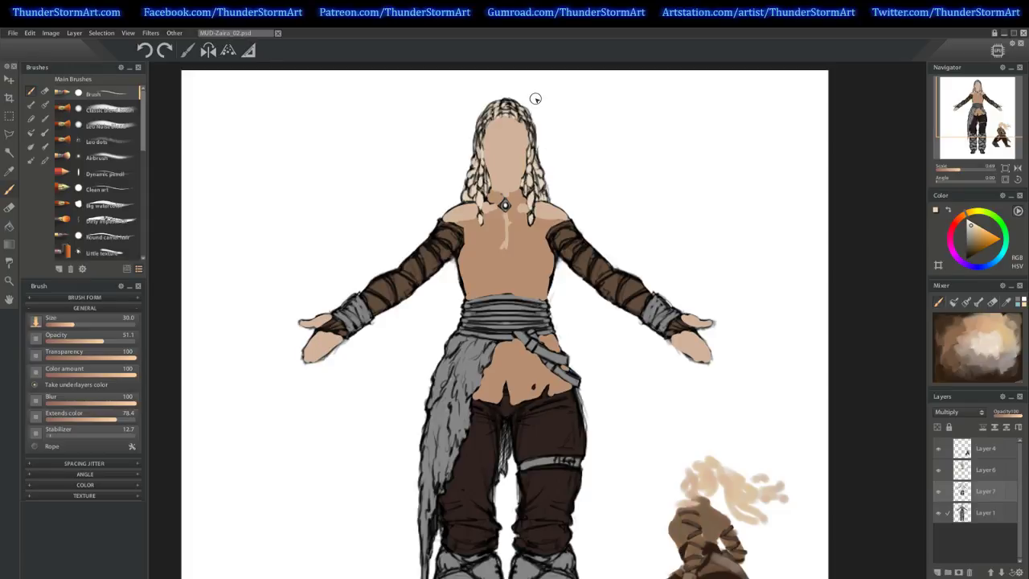
Sample the greyish brown of the reference warrior's hanging cloth and try it on the left-hand wrist band.
left_click_drag(723, 466, 729, 328)
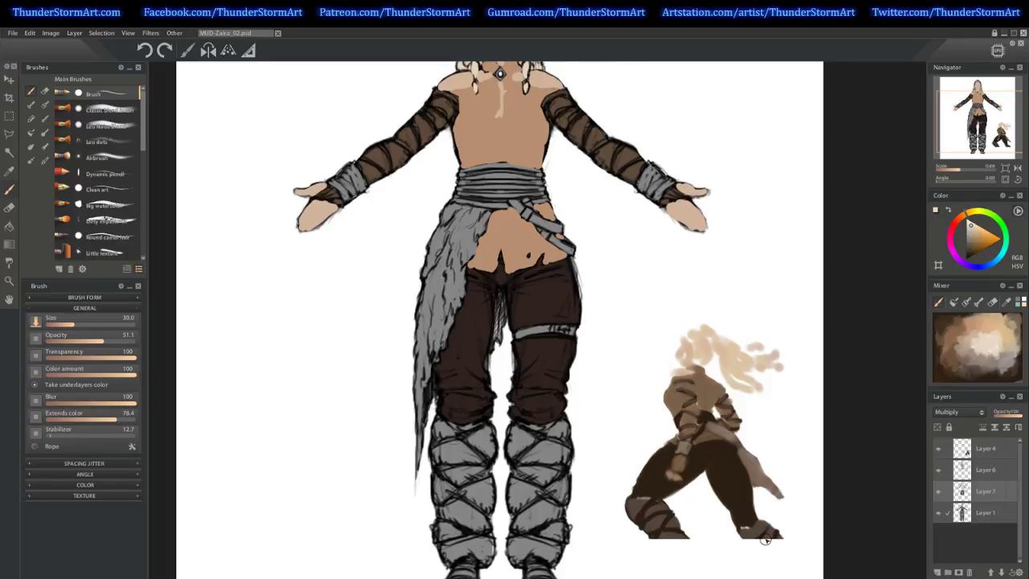
left_click(758, 457, "alt")
left_click_drag(341, 178, 355, 190)
Set Layer 7's blending mode to Normal and merge Layer 6 and Layer 7 into one layer.
left_click(956, 412)
left_click(983, 256)
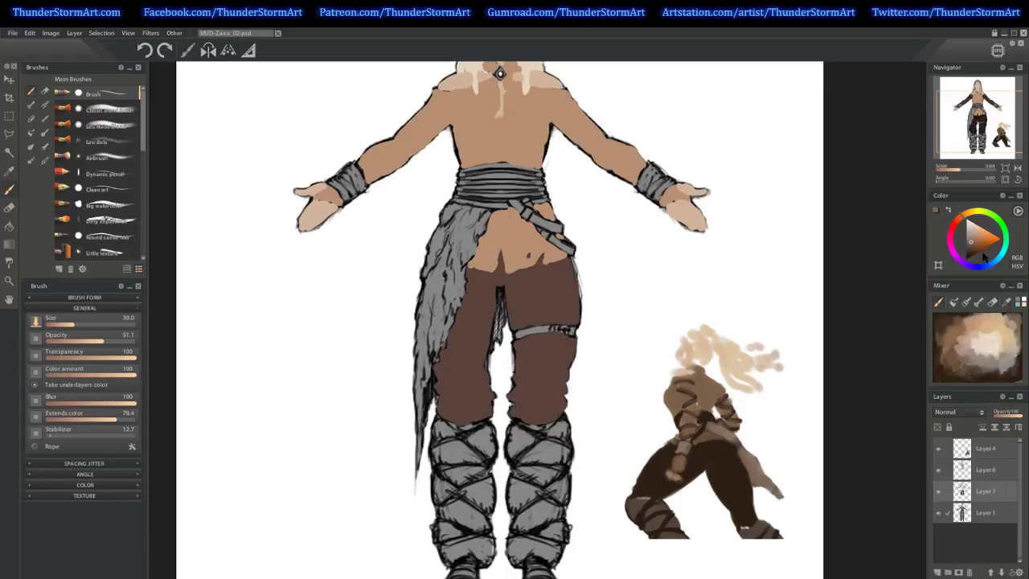
left_click(985, 473)
left_click(986, 494, "ctrl")
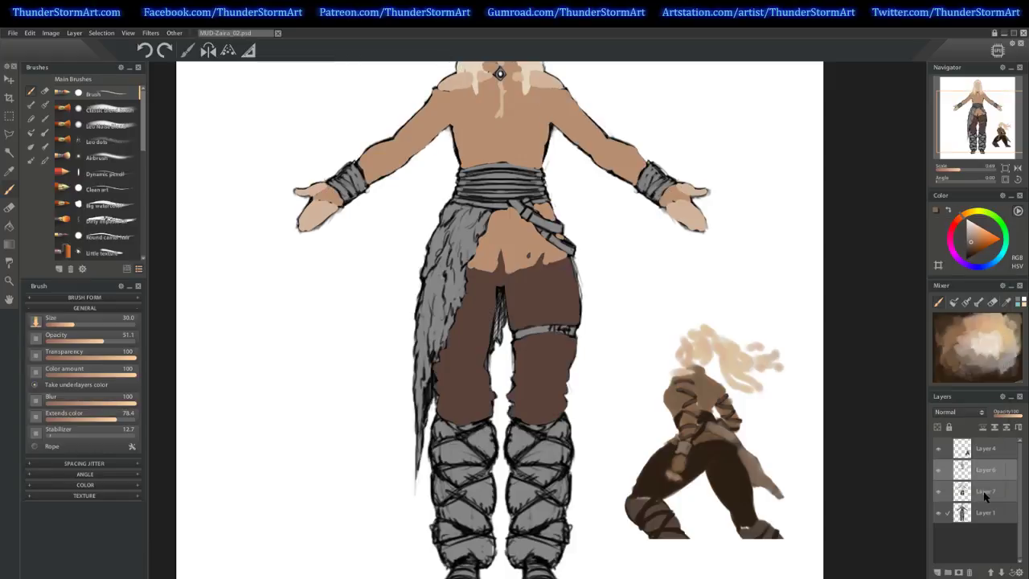
key("ctrl+e")
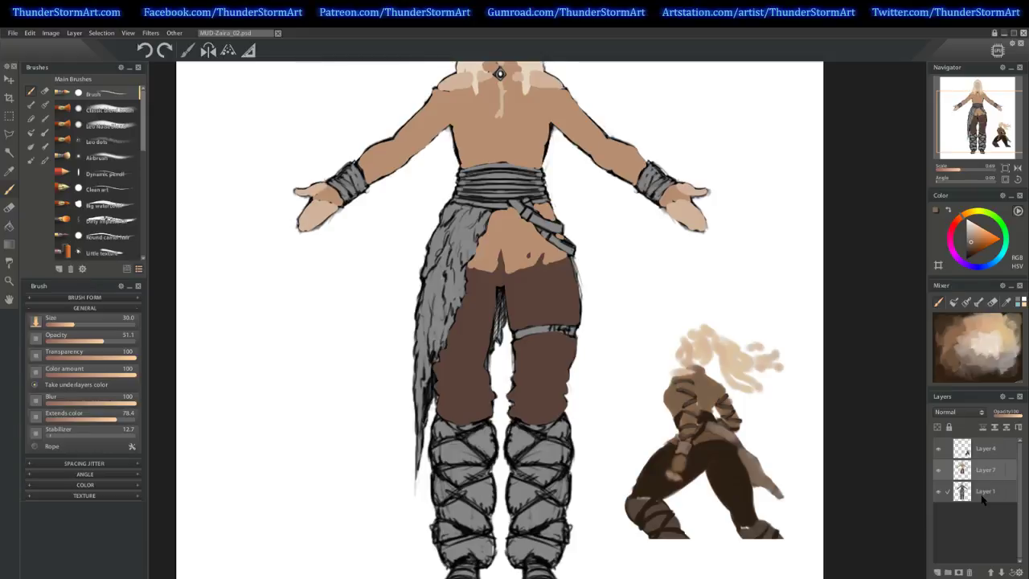
Add a new empty layer directly above the line-art Layer 1.
left_click_drag(846, 260, 821, 207)
left_click_drag(812, 446, 834, 485)
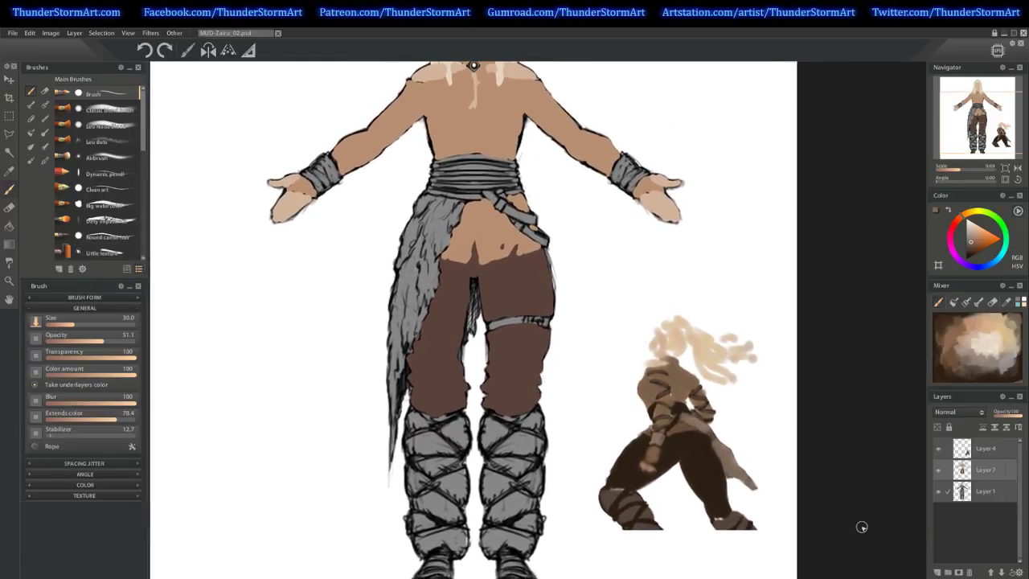
left_click(975, 494)
left_click(938, 572)
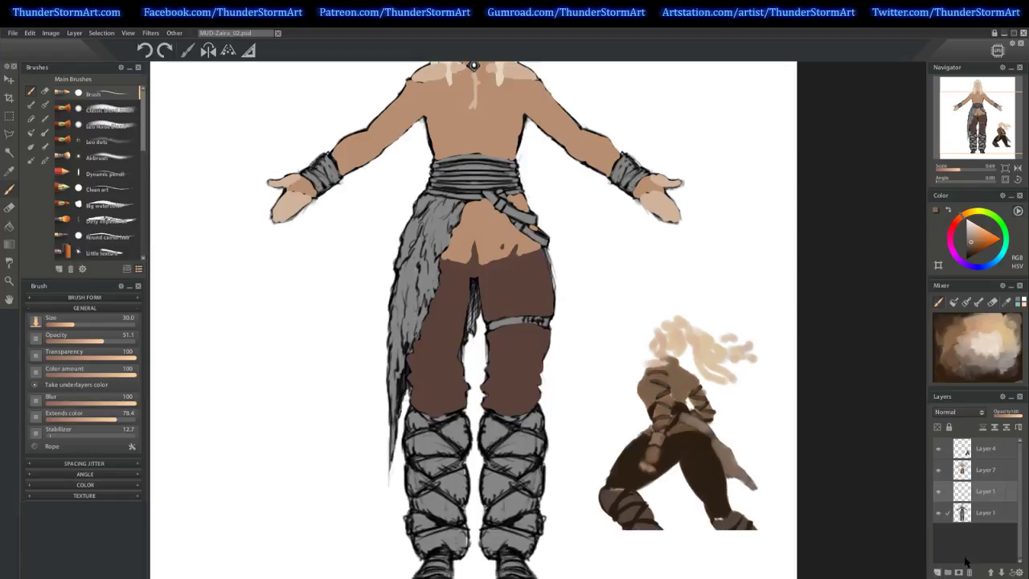
Set the blending mode of the new empty layer above the line art to Multiply.
left_click(959, 413)
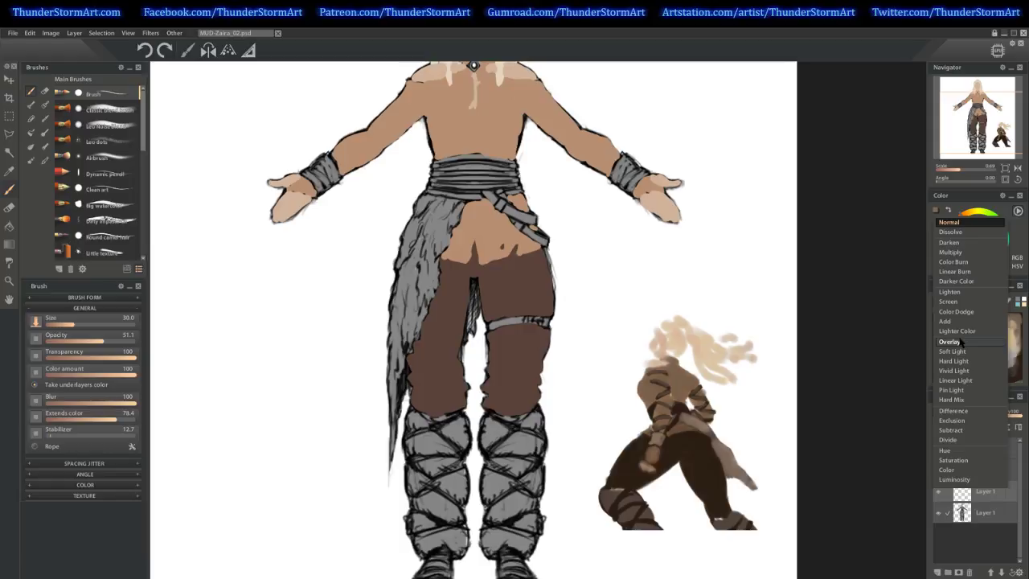
key("Escape")
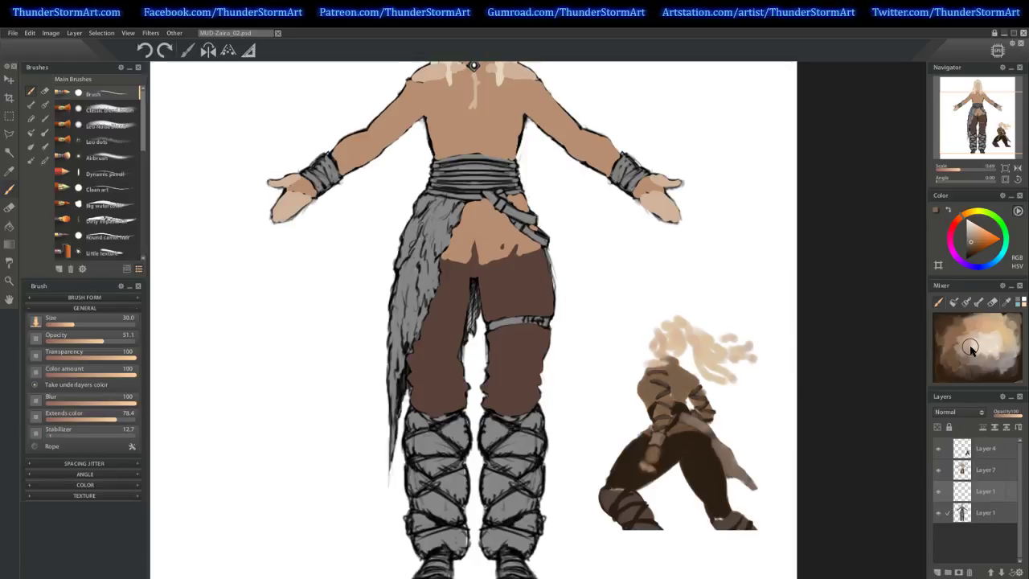
left_click(964, 411)
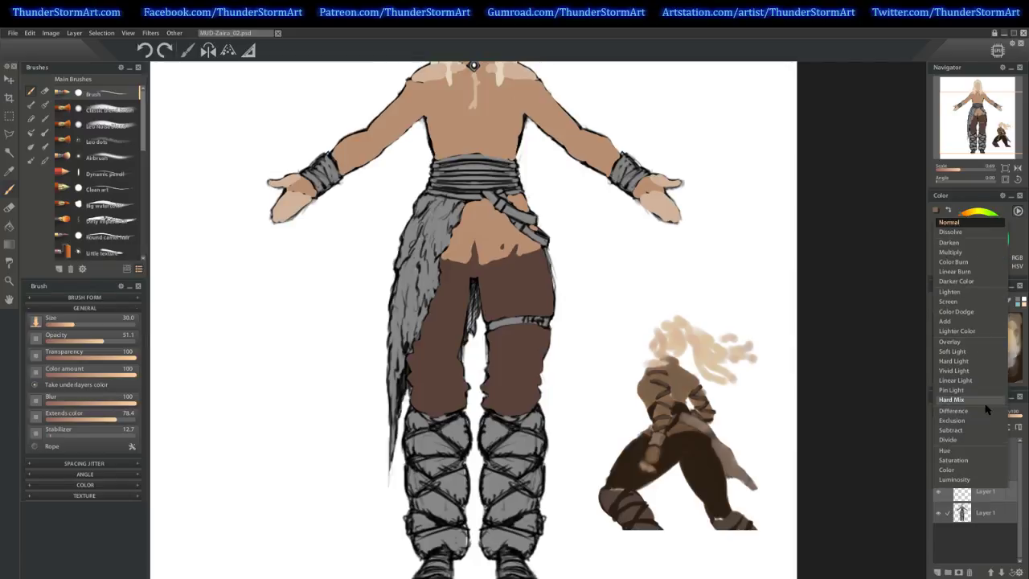
left_click(963, 254)
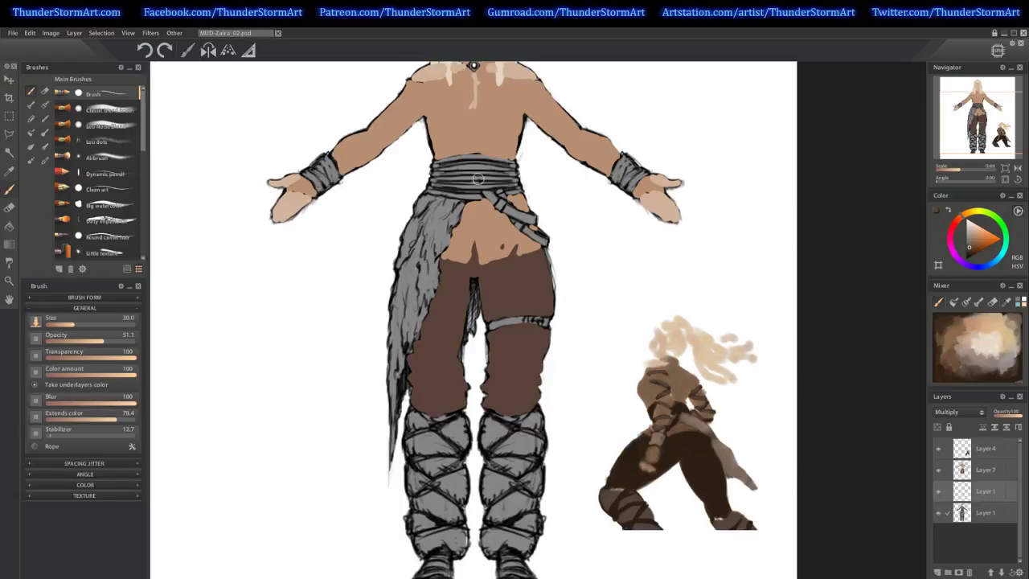
Paint the character's waist wrap, hanging belt and thigh strap dark brown on the Multiply layer.
left_click_drag(477, 179, 479, 196)
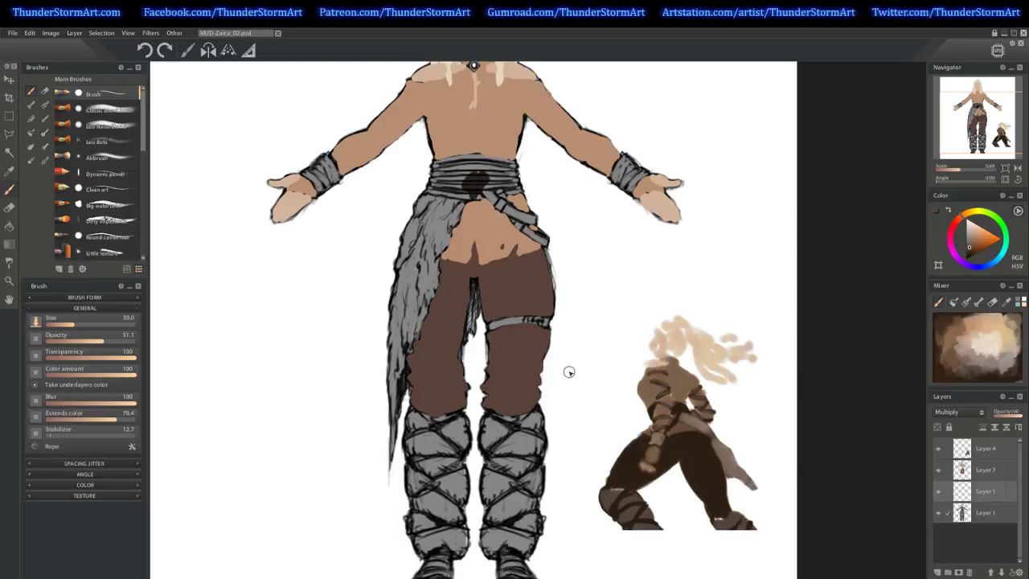
mouse_move(543, 325)
left_mouse_down()
mouse_move(504, 316)
mouse_move(492, 332)
left_mouse_up()
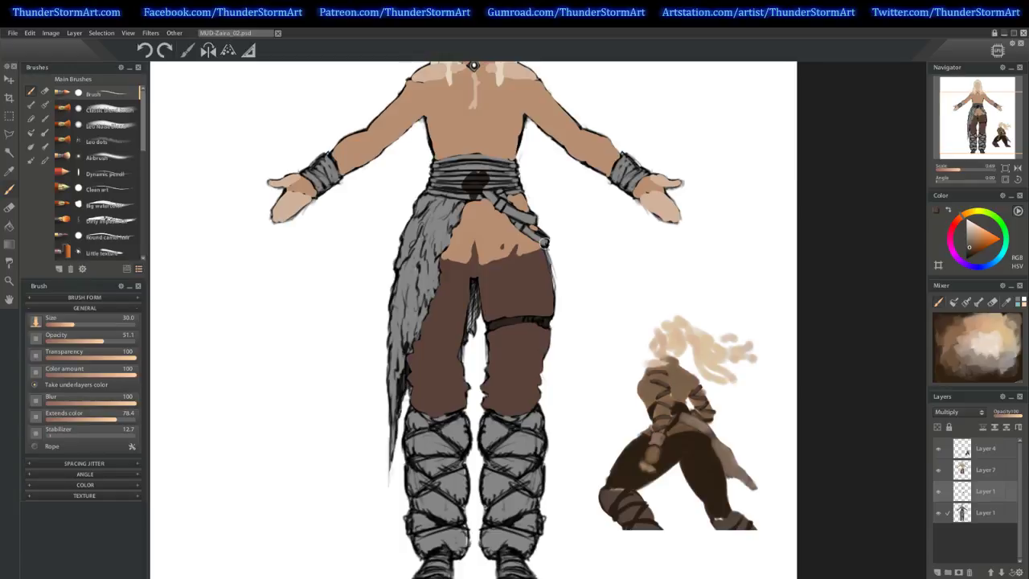
mouse_move(546, 243)
left_mouse_down()
mouse_move(511, 196)
mouse_move(530, 239)
mouse_move(511, 201)
mouse_move(486, 197)
mouse_move(478, 165)
mouse_move(506, 161)
mouse_move(499, 181)
mouse_move(501, 168)
mouse_move(515, 184)
left_mouse_up()
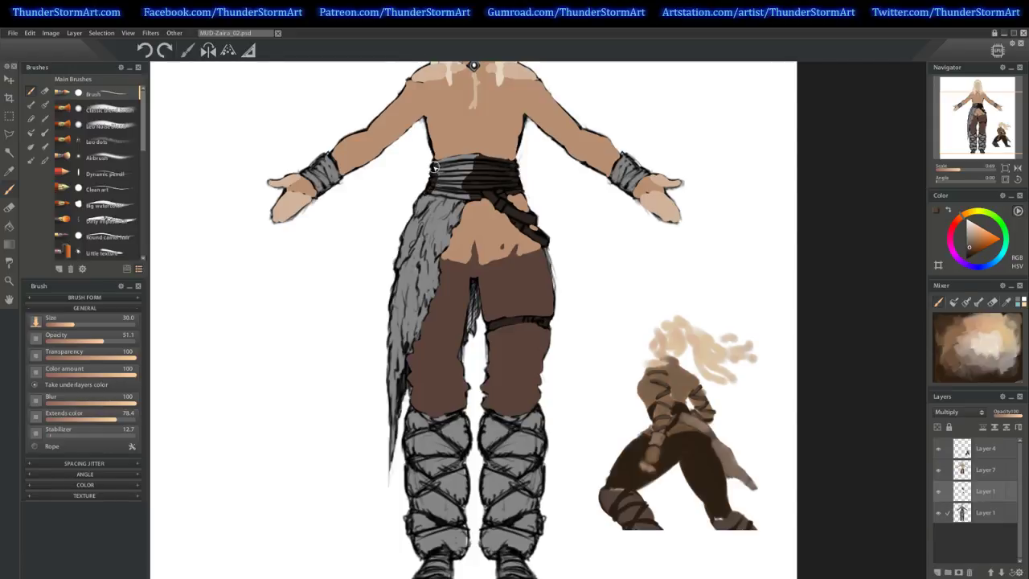
mouse_move(438, 159)
left_mouse_down()
mouse_move(434, 190)
mouse_move(473, 196)
mouse_move(463, 194)
mouse_move(483, 181)
mouse_move(480, 194)
mouse_move(459, 194)
mouse_move(477, 154)
mouse_move(443, 178)
left_mouse_up()
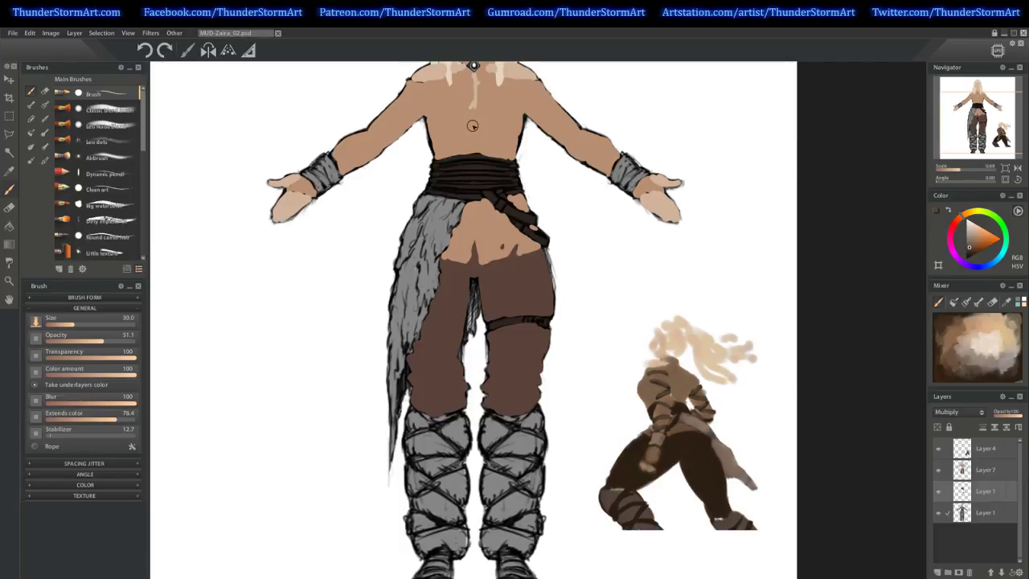
Paint both shoes and the crossed straps around the lower legs with the same dark brown.
scroll(450, 322, "down", 5)
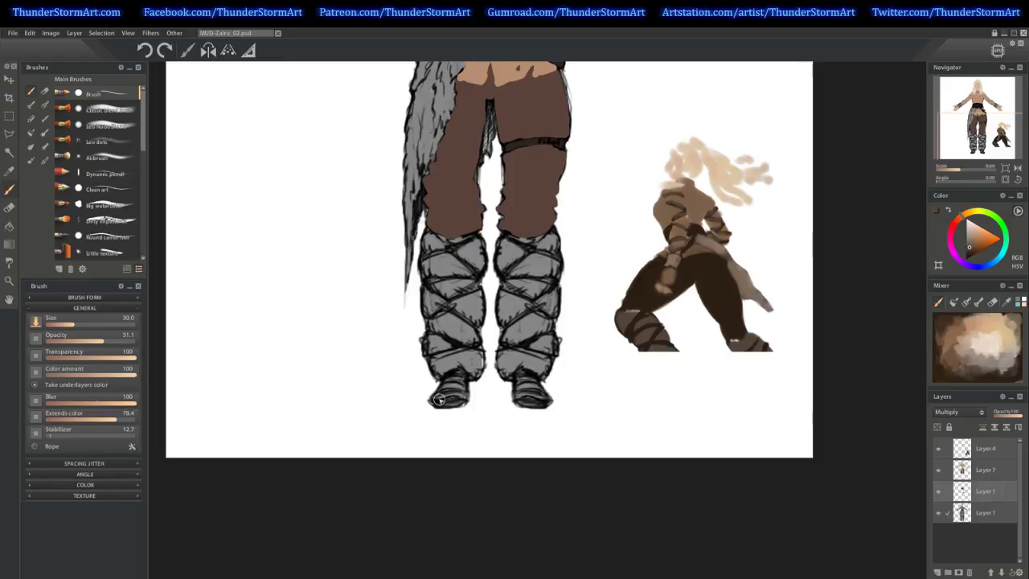
mouse_move(439, 399)
left_mouse_down()
mouse_move(454, 376)
mouse_move(462, 397)
mouse_move(444, 400)
mouse_move(466, 385)
mouse_move(463, 399)
left_mouse_up()
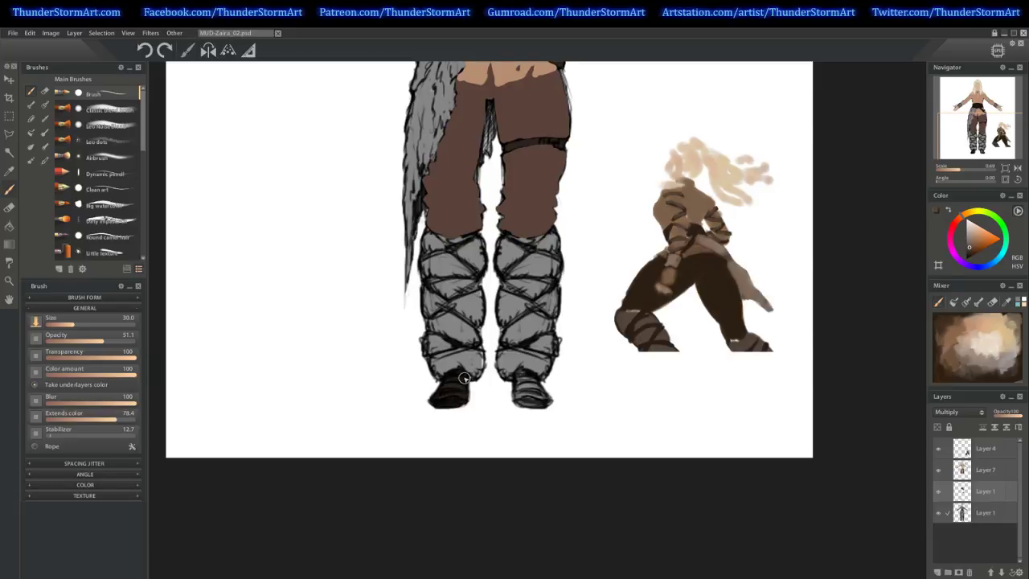
mouse_move(523, 370)
left_mouse_down()
mouse_move(518, 398)
mouse_move(545, 402)
mouse_move(537, 381)
mouse_move(532, 395)
left_mouse_up()
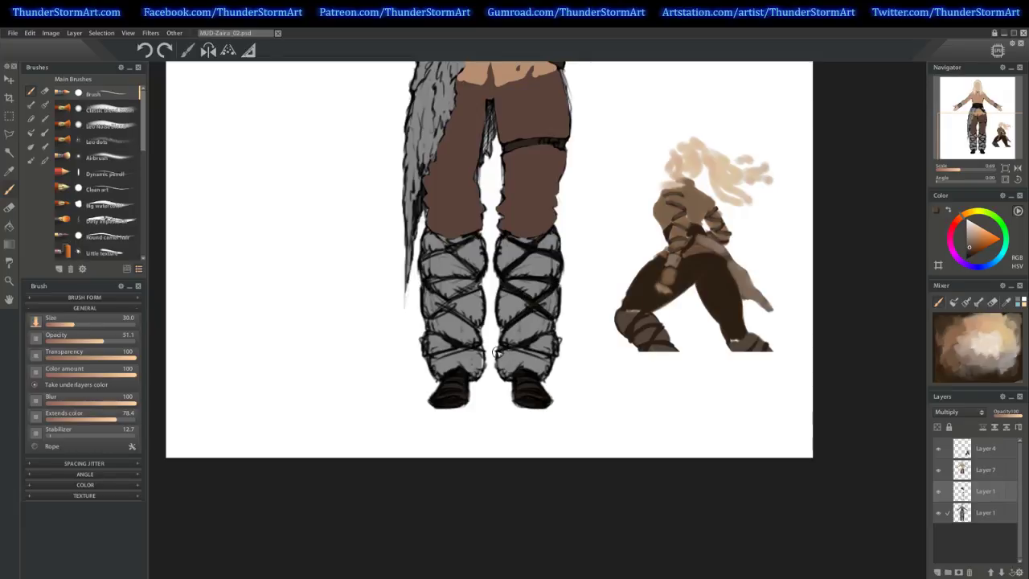
mouse_move(553, 355)
left_mouse_down()
mouse_move(480, 319)
mouse_move(480, 349)
mouse_move(433, 358)
mouse_move(476, 345)
mouse_move(437, 334)
mouse_move(473, 293)
mouse_move(476, 326)
mouse_move(439, 304)
mouse_move(434, 322)
mouse_move(422, 321)
mouse_move(474, 288)
mouse_move(441, 298)
mouse_move(428, 271)
mouse_move(478, 279)
mouse_move(433, 275)
mouse_move(473, 274)
mouse_move(452, 250)
mouse_move(423, 261)
mouse_move(477, 233)
mouse_move(444, 244)
mouse_move(426, 215)
left_mouse_up()
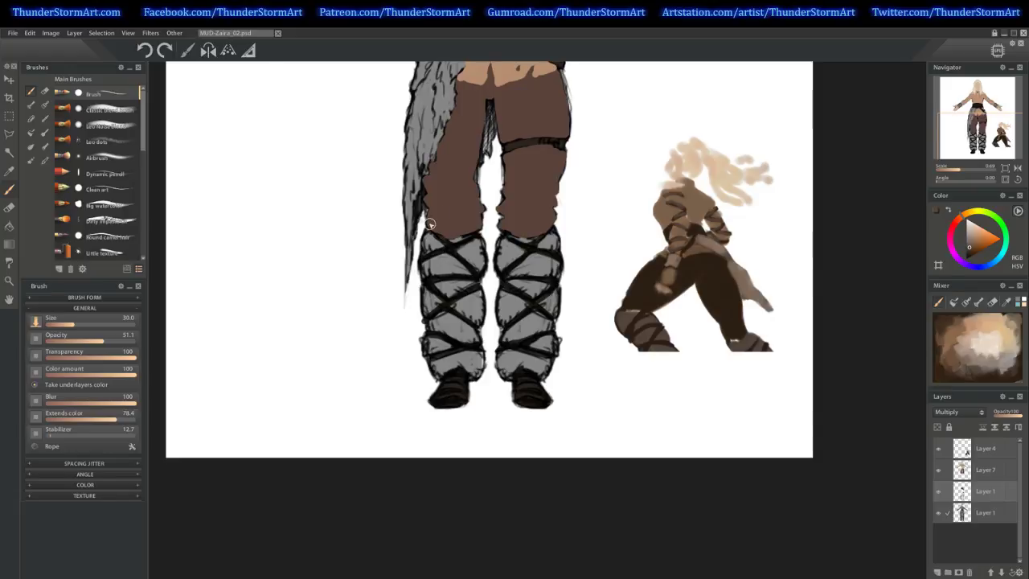
Set the strap colour layer's blending mode to Normal and merge Layer 7 down into it.
scroll(679, 432, "up", 3)
scroll(679, 433, "up", 3)
scroll(679, 433, "down", 2)
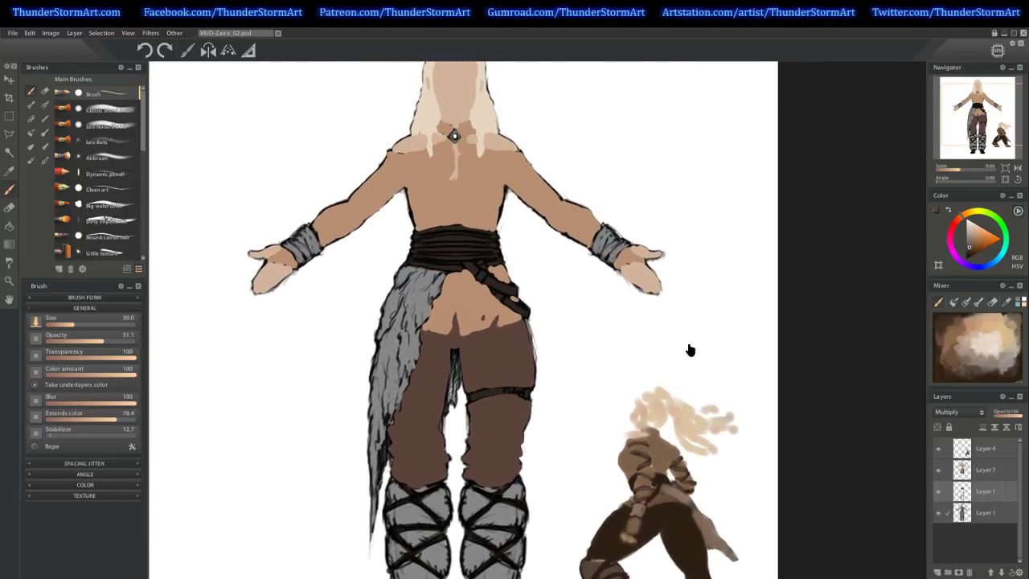
scroll(700, 379, "up", 2)
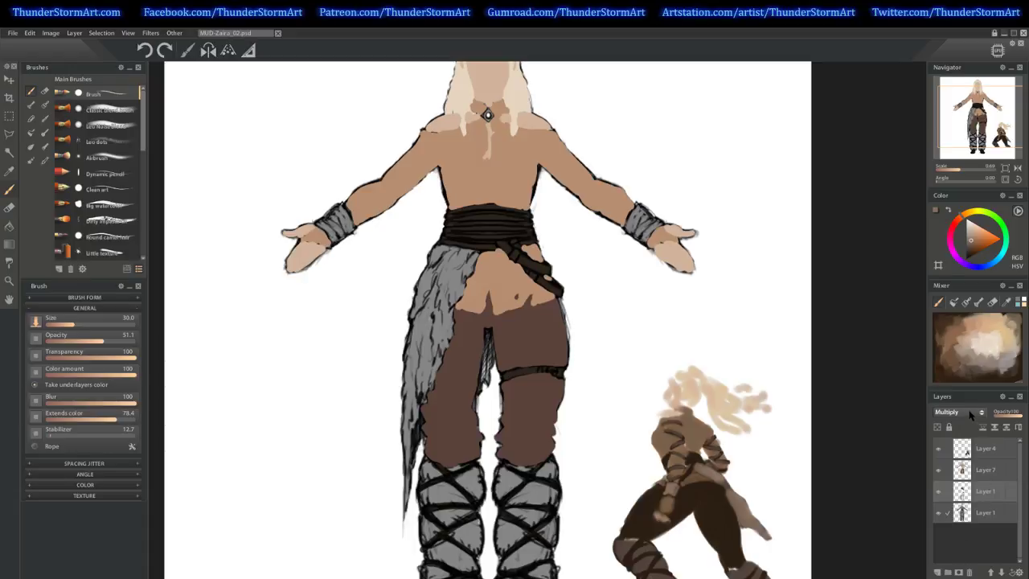
left_click(958, 411)
left_click(955, 224)
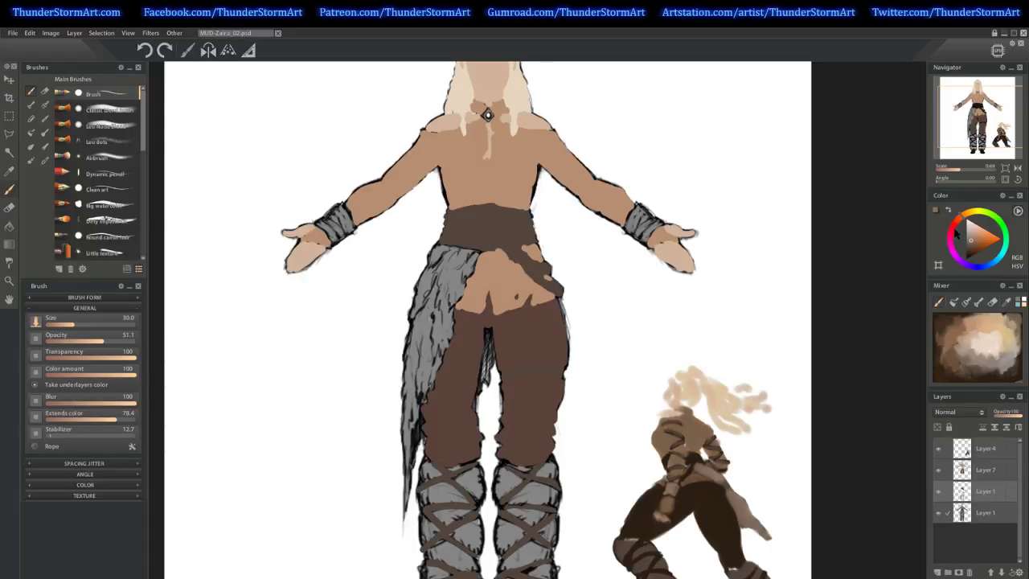
left_click(987, 474)
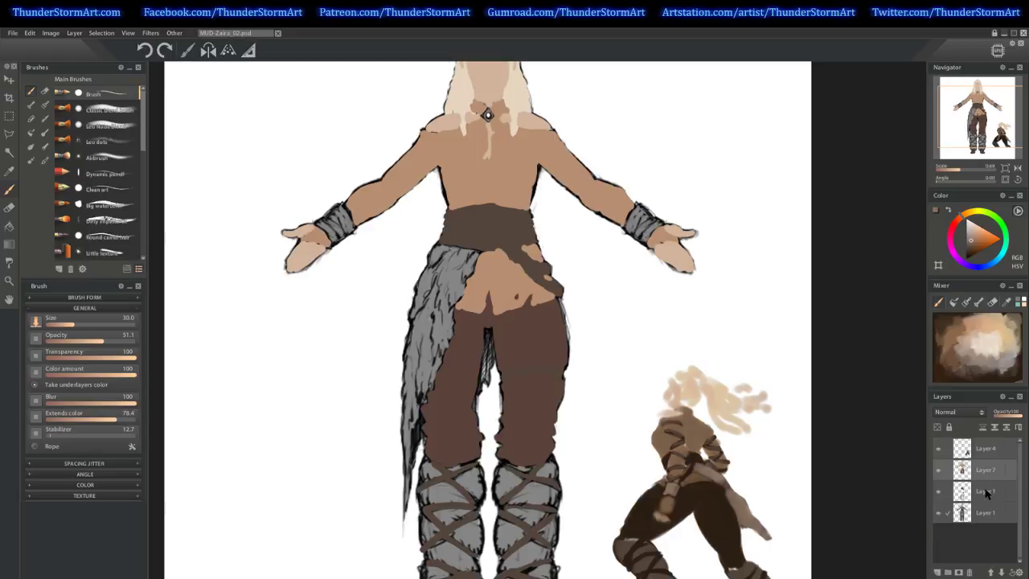
key("ctrl+e")
Add a new layer directly above the line-art layer and set its blending mode to Multiply.
left_click(937, 571)
left_click(956, 411)
left_click(949, 251)
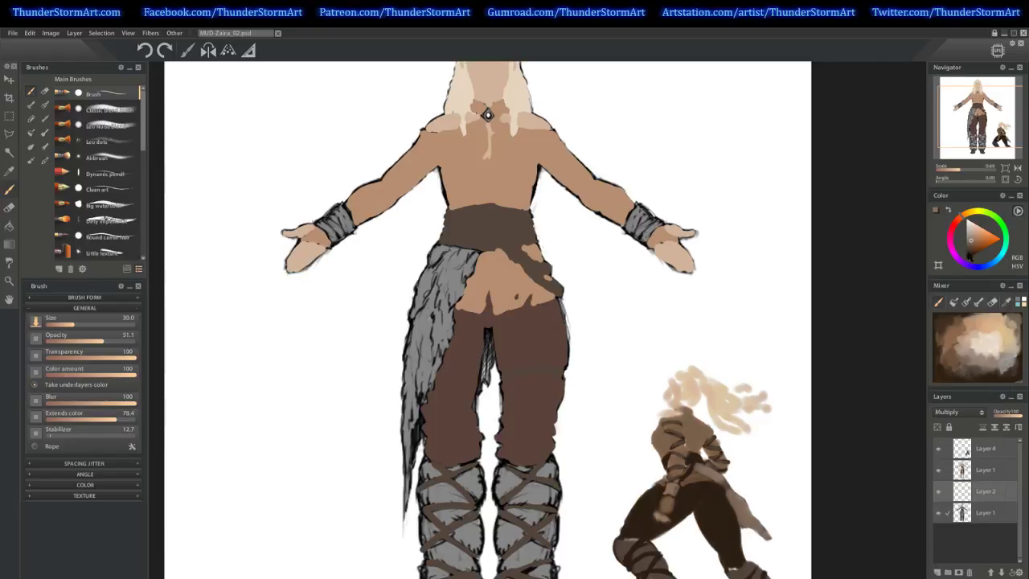
Paint the wrappings on both lower legs brown on Layer 2, beneath the crossed straps.
scroll(683, 442, "down", 4)
mouse_move(551, 359)
left_mouse_down()
mouse_move(554, 337)
mouse_move(537, 388)
left_mouse_up()
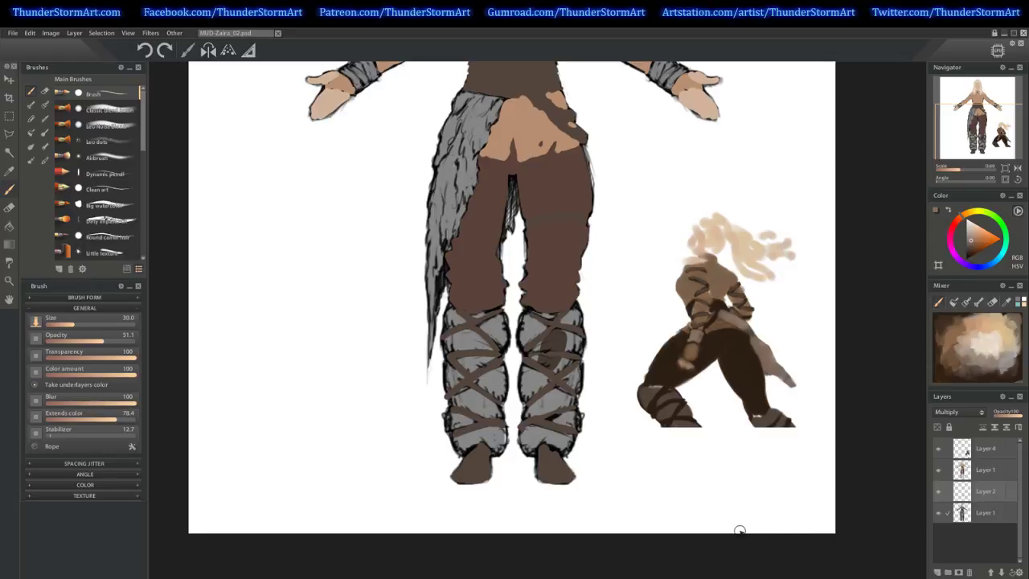
mouse_move(539, 451)
left_mouse_down()
mouse_move(523, 434)
mouse_move(530, 415)
mouse_move(543, 442)
mouse_move(556, 434)
mouse_move(564, 451)
mouse_move(573, 423)
mouse_move(571, 438)
mouse_move(574, 417)
mouse_move(563, 426)
mouse_move(556, 384)
left_mouse_up()
mouse_move(553, 339)
left_mouse_down()
mouse_move(545, 420)
mouse_move(548, 385)
mouse_move(528, 422)
mouse_move(529, 357)
mouse_move(529, 403)
mouse_move(560, 345)
mouse_move(558, 387)
mouse_move(573, 373)
mouse_move(575, 388)
mouse_move(571, 302)
mouse_move(576, 319)
mouse_move(558, 328)
mouse_move(570, 355)
mouse_move(556, 339)
mouse_move(555, 306)
mouse_move(526, 342)
mouse_move(524, 316)
left_mouse_up()
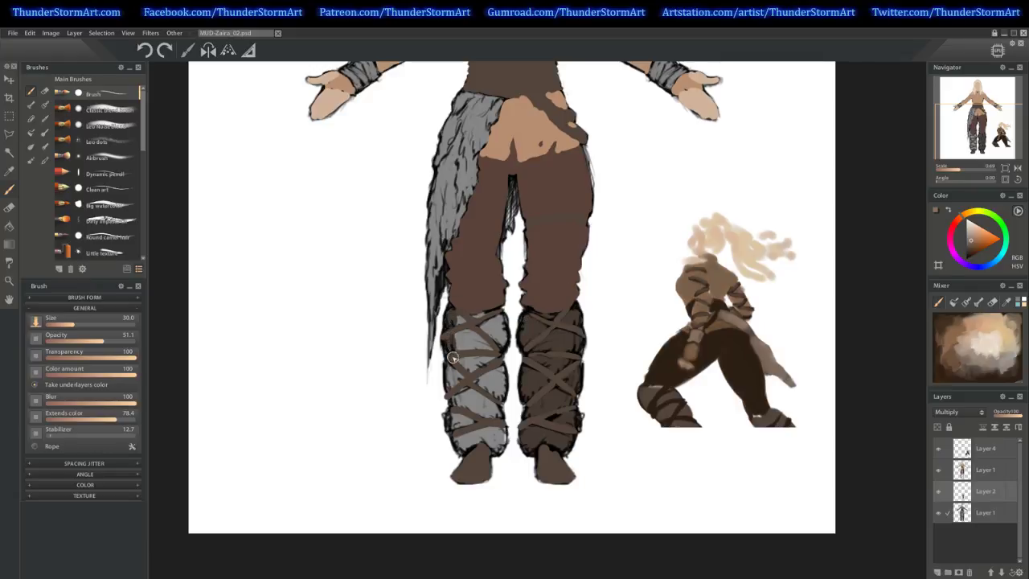
mouse_move(456, 392)
left_mouse_down()
mouse_move(453, 425)
mouse_move(466, 450)
mouse_move(450, 422)
mouse_move(521, 384)
mouse_move(496, 426)
mouse_move(471, 441)
mouse_move(474, 448)
mouse_move(493, 432)
mouse_move(498, 452)
mouse_move(495, 392)
mouse_move(495, 422)
mouse_move(493, 401)
mouse_move(471, 440)
mouse_move(475, 354)
mouse_move(462, 408)
mouse_move(477, 297)
mouse_move(454, 343)
mouse_move(476, 295)
mouse_move(473, 372)
mouse_move(481, 382)
mouse_move(480, 348)
mouse_move(496, 427)
mouse_move(496, 358)
mouse_move(492, 409)
mouse_move(490, 384)
mouse_move(497, 391)
mouse_move(494, 323)
left_mouse_up()
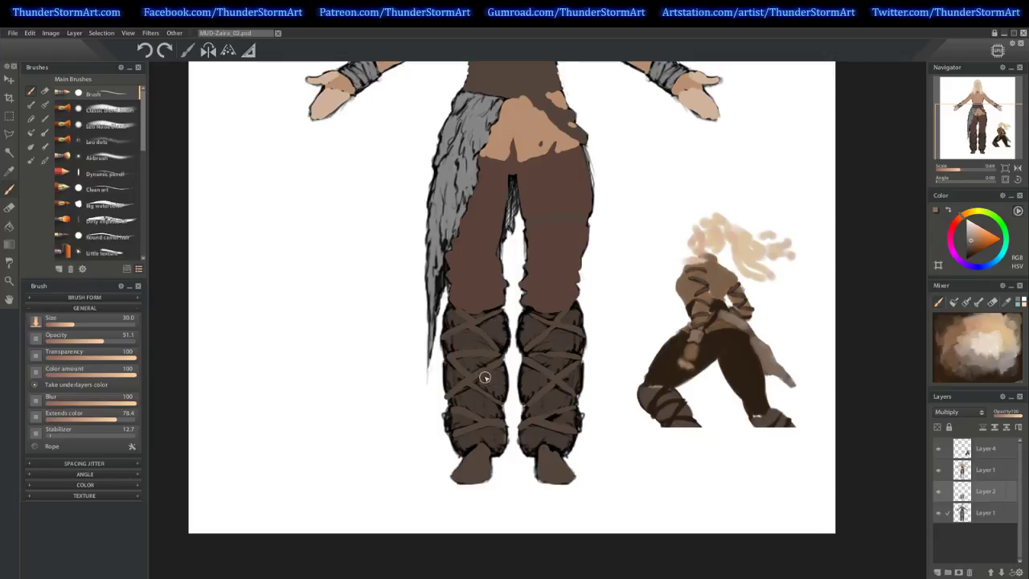
Toggle Layer 2's visibility several times to compare the whole figure with and without the leg-wrap colour.
mouse_move(958, 169)
left_mouse_down()
mouse_move(968, 169)
mouse_move(951, 173)
left_mouse_up()
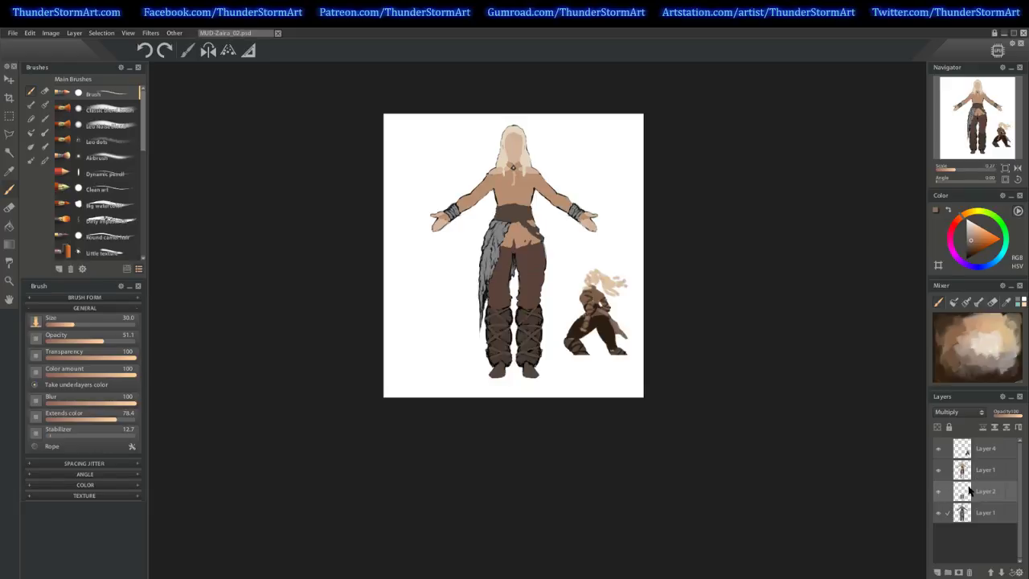
left_click(937, 491)
left_click(936, 491)
left_click(936, 492)
left_click(937, 491)
left_click(937, 491)
left_click(937, 492)
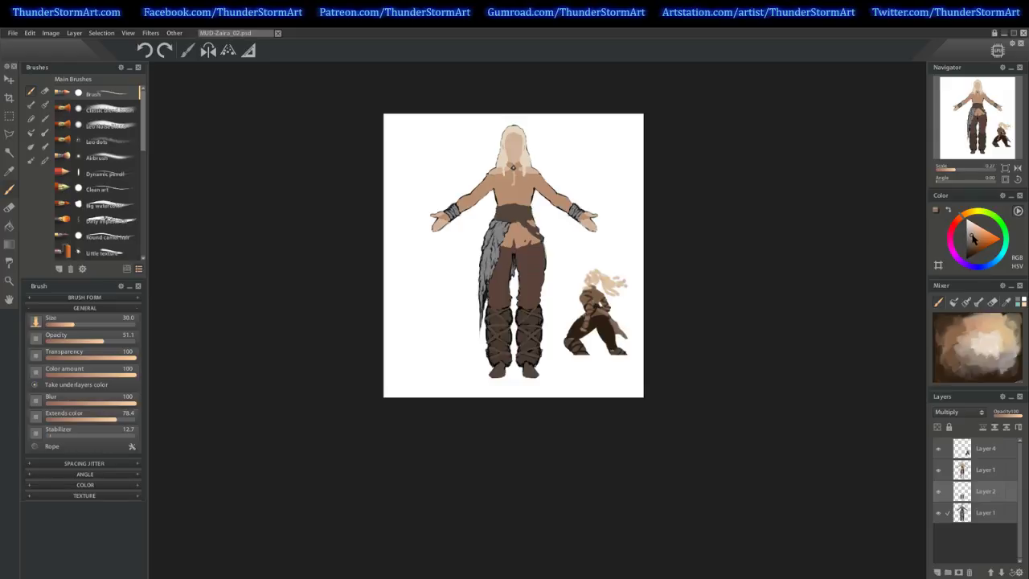
Try greyish-brown tones on the hanging fur cloth at the hip, undoing the first stroke and painting over it again.
left_click_drag(493, 244, 479, 297)
key("ctrl+z")
left_click_drag(492, 246, 483, 274)
left_click_drag(968, 170, 978, 170)
mouse_move(522, 293)
left_mouse_down()
mouse_move(511, 278)
mouse_move(518, 265)
mouse_move(527, 281)
mouse_move(499, 366)
left_mouse_up()
mouse_move(532, 417)
left_mouse_down()
mouse_move(544, 406)
mouse_move(541, 378)
left_mouse_up()
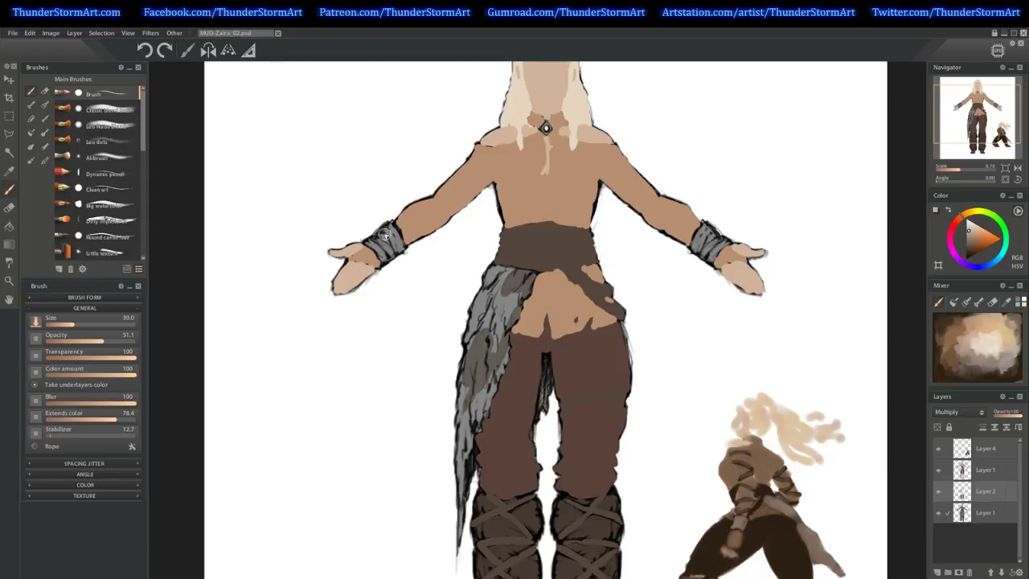
Paint both wrist bands and the whole hanging fur cloth a warm grey.
mouse_move(384, 235)
left_mouse_down()
mouse_move(370, 242)
mouse_move(393, 225)
mouse_move(390, 256)
mouse_move(406, 241)
left_mouse_up()
mouse_move(713, 225)
left_mouse_down()
mouse_move(715, 256)
mouse_move(692, 245)
mouse_move(710, 235)
mouse_move(704, 227)
left_mouse_up()
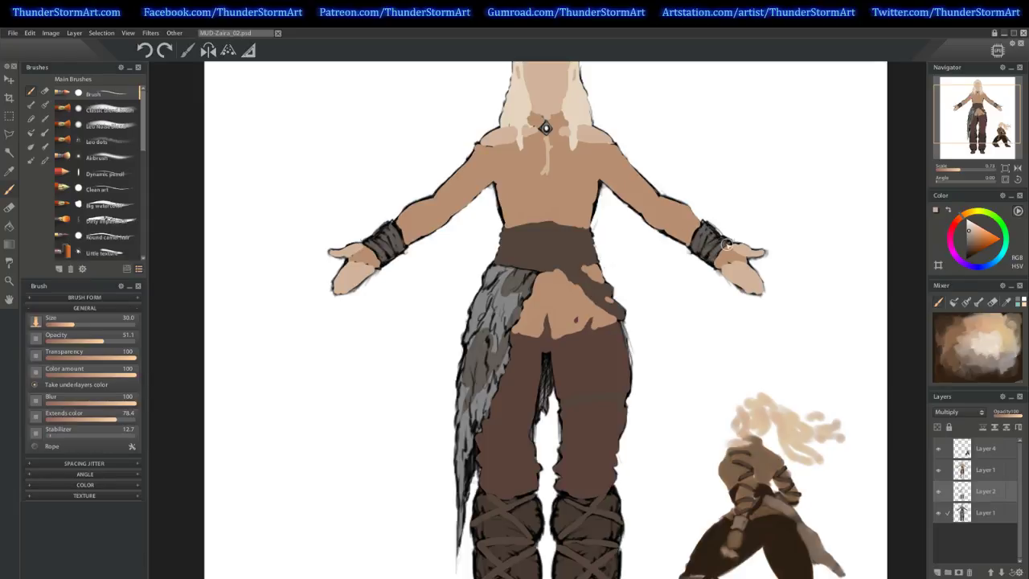
left_click_drag(584, 446, 571, 372)
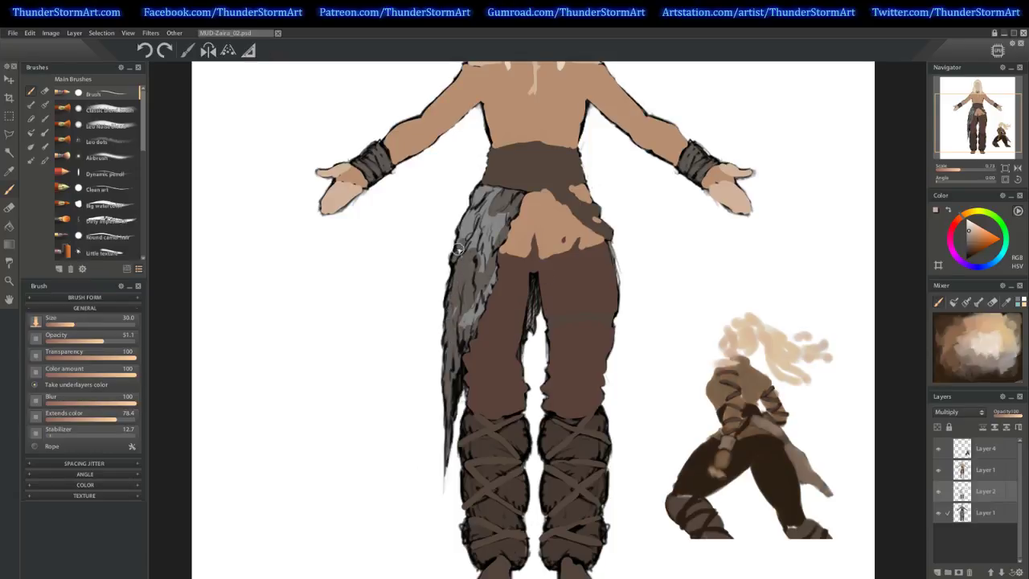
mouse_move(466, 221)
left_mouse_down()
mouse_move(481, 188)
mouse_move(496, 184)
mouse_move(471, 221)
mouse_move(478, 229)
mouse_move(492, 212)
mouse_move(467, 225)
mouse_move(505, 199)
mouse_move(470, 274)
mouse_move(497, 234)
mouse_move(462, 352)
mouse_move(454, 315)
left_mouse_up()
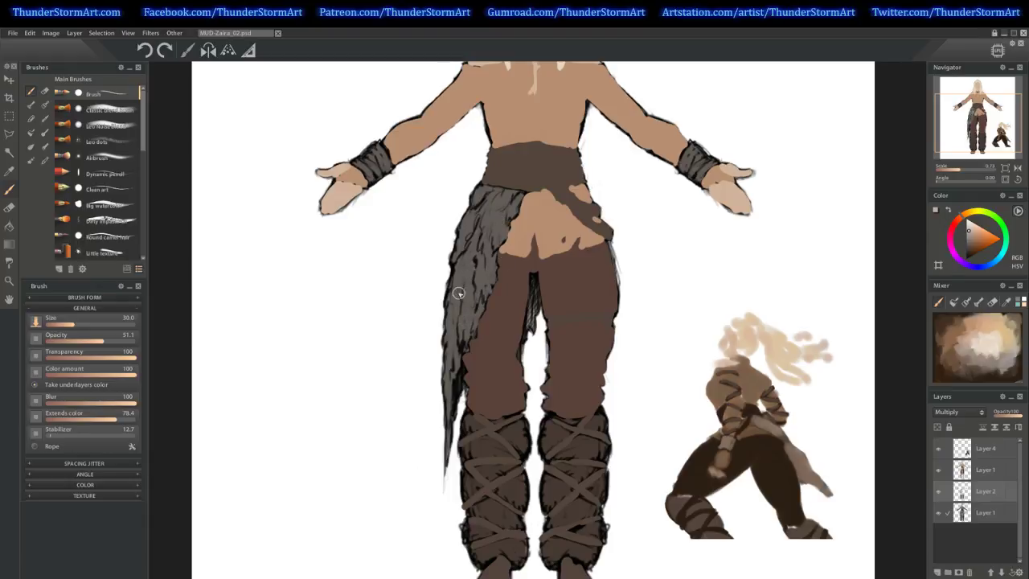
Choose a bright blue and paint the gem of the neck pendant with it.
left_click_drag(970, 170, 950, 171)
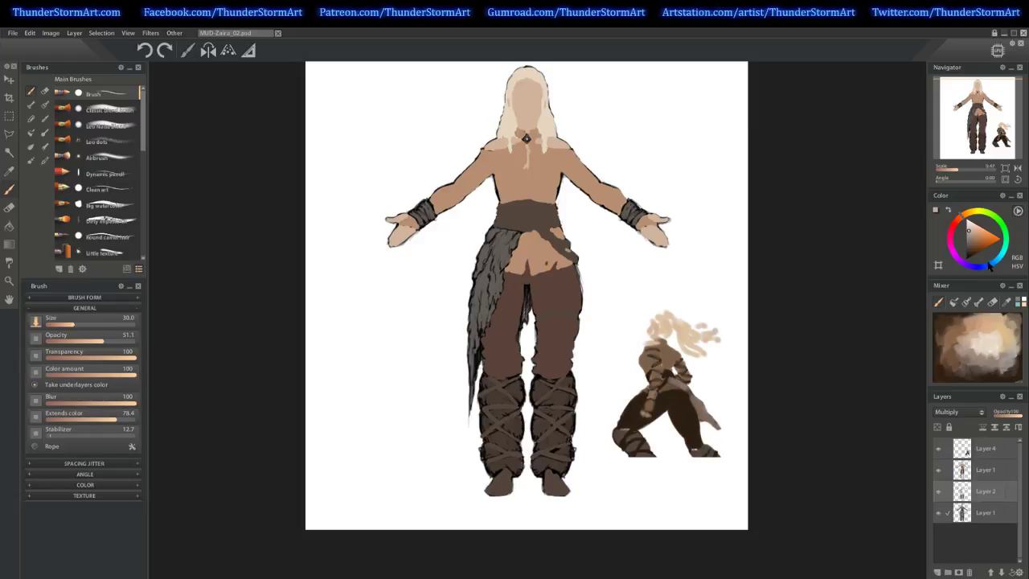
mouse_move(990, 268)
left_mouse_down()
mouse_move(1003, 241)
mouse_move(1014, 241)
left_mouse_up()
left_click_drag(958, 174, 964, 174)
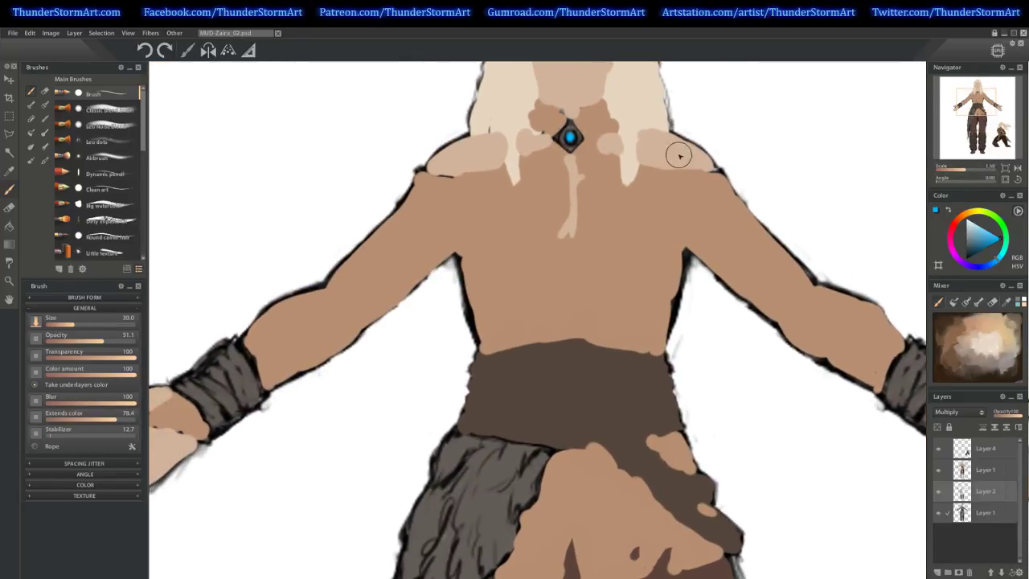
Merge the main colour layer down into the Multiply layer, Layer 2.
left_click_drag(964, 171, 956, 178)
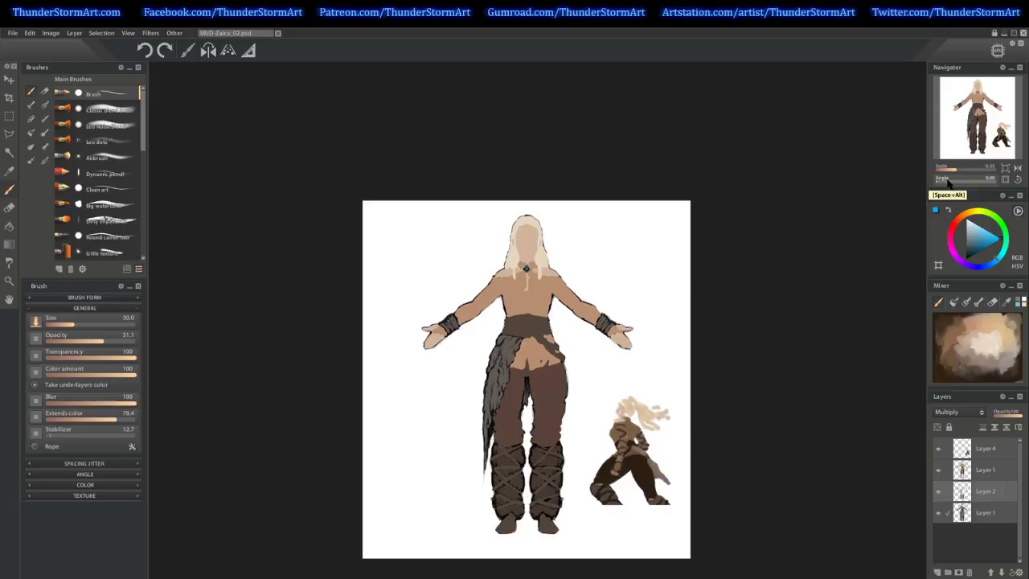
left_click(997, 474)
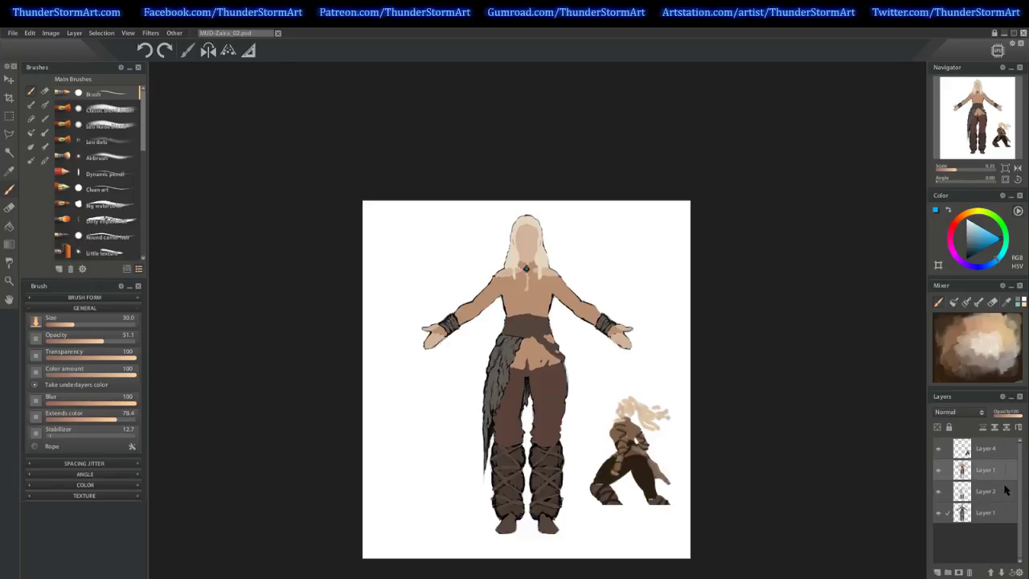
key("ctrl+e")
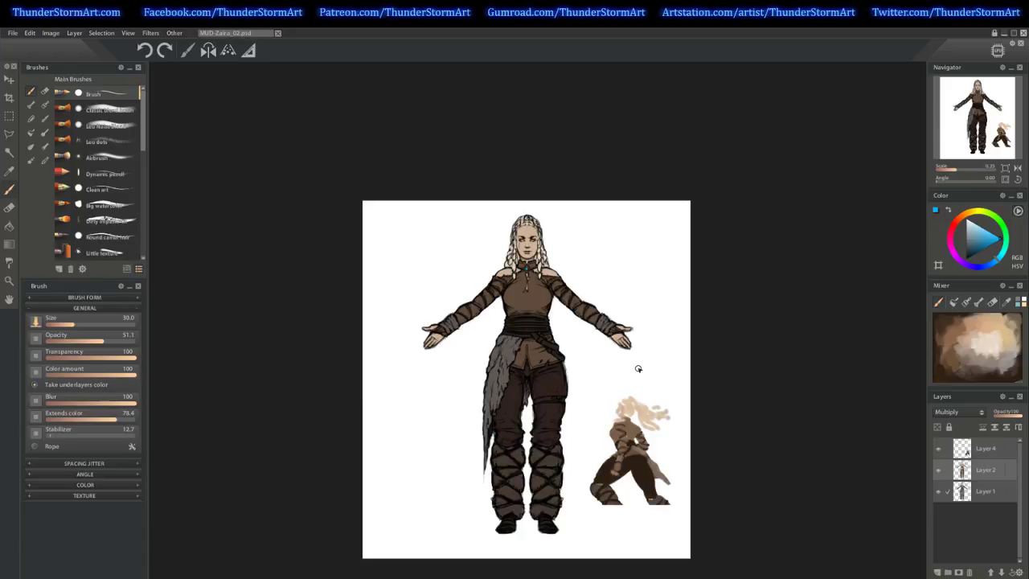
Shift the dark brown's hue to red and repaint the thigh strap with it on Layer 2.
scroll(638, 368, "down", 2)
scroll(638, 368, "up", 5)
scroll(638, 368, "down", 5)
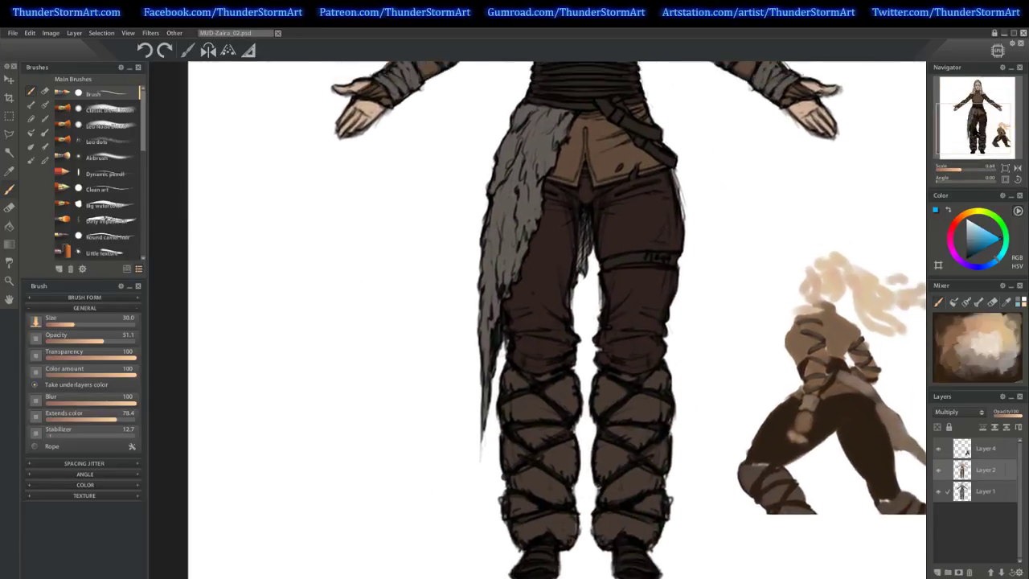
scroll(623, 358, "up", 3)
mouse_move(650, 371)
left_mouse_down()
mouse_move(585, 377)
mouse_move(638, 367)
left_mouse_up()
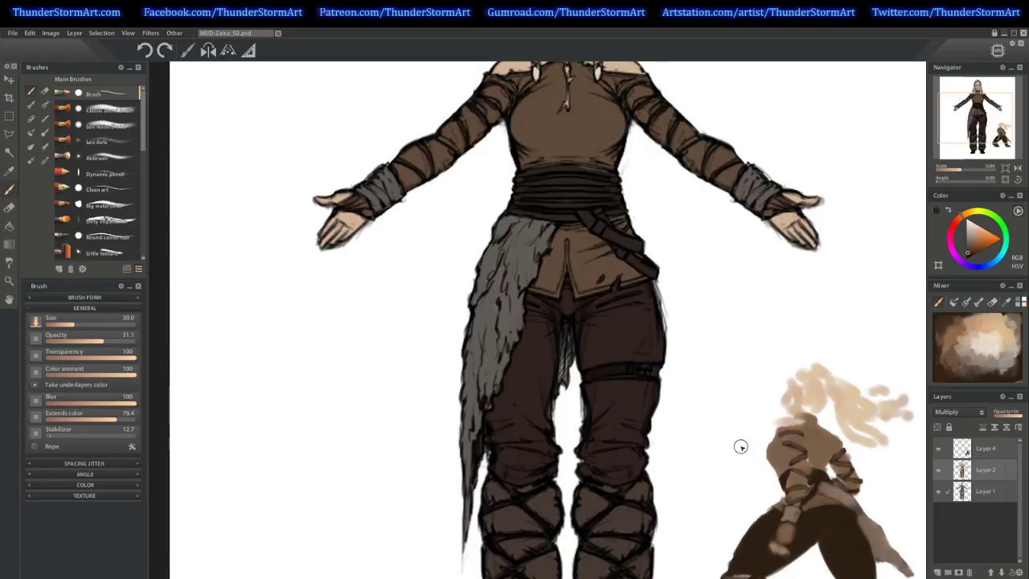
left_click(960, 227)
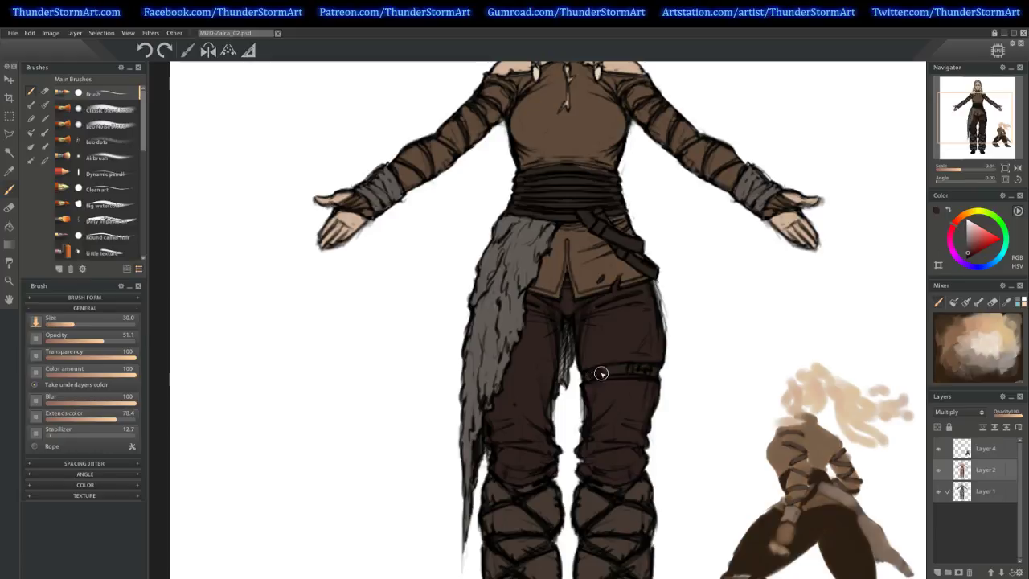
mouse_move(589, 376)
left_mouse_down()
mouse_move(643, 368)
mouse_move(596, 374)
mouse_move(652, 371)
left_mouse_up()
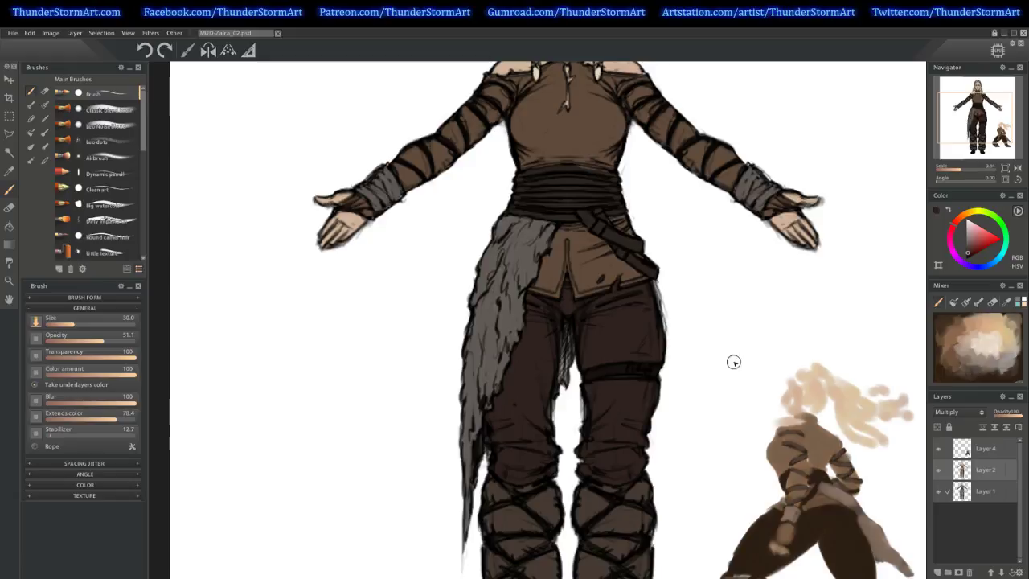
Paint the hip belt straps, the waist sash and both shoes with the dark red-brown.
left_click_drag(790, 301, 460, 205)
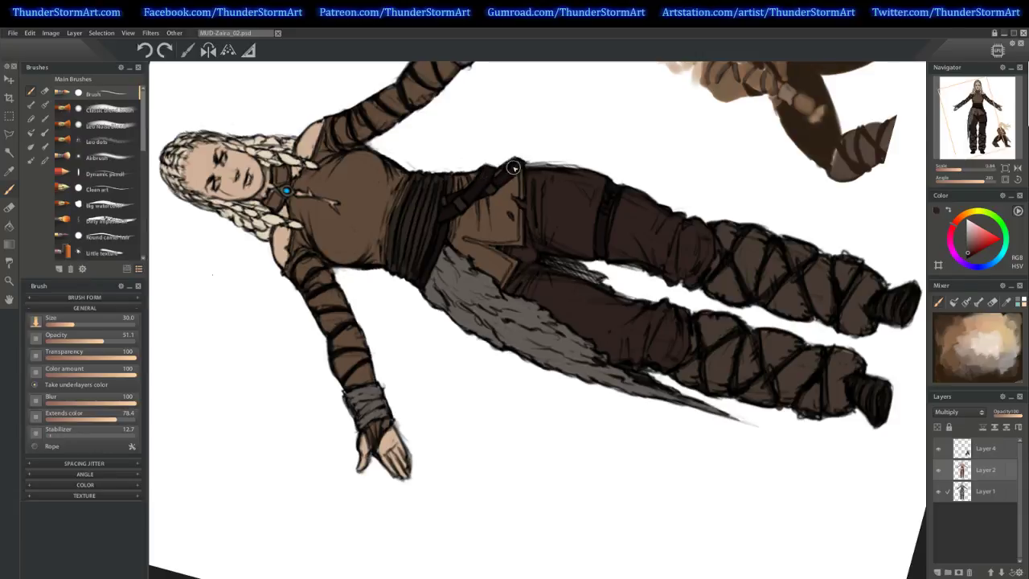
left_click_drag(521, 161, 508, 169)
left_click_drag(391, 265, 396, 225)
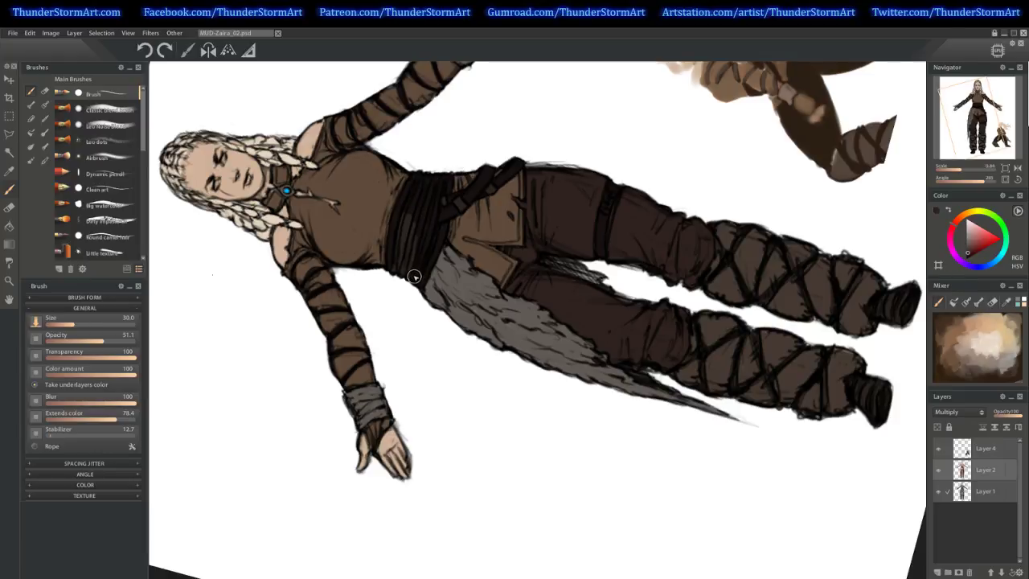
mouse_move(394, 256)
left_mouse_down()
mouse_move(400, 244)
mouse_move(413, 260)
left_mouse_up()
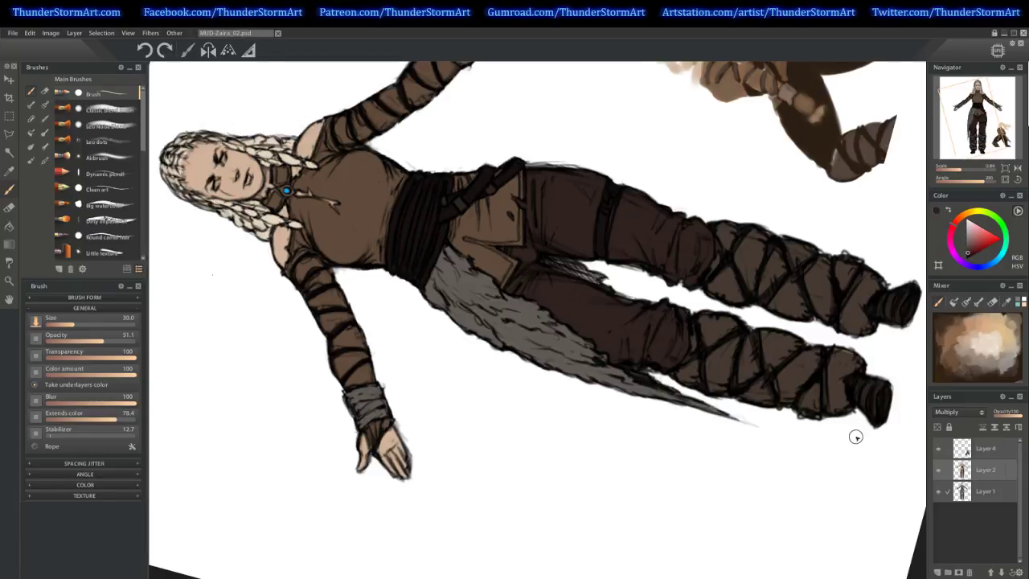
mouse_move(878, 303)
left_mouse_down()
mouse_move(902, 318)
mouse_move(890, 298)
left_mouse_up()
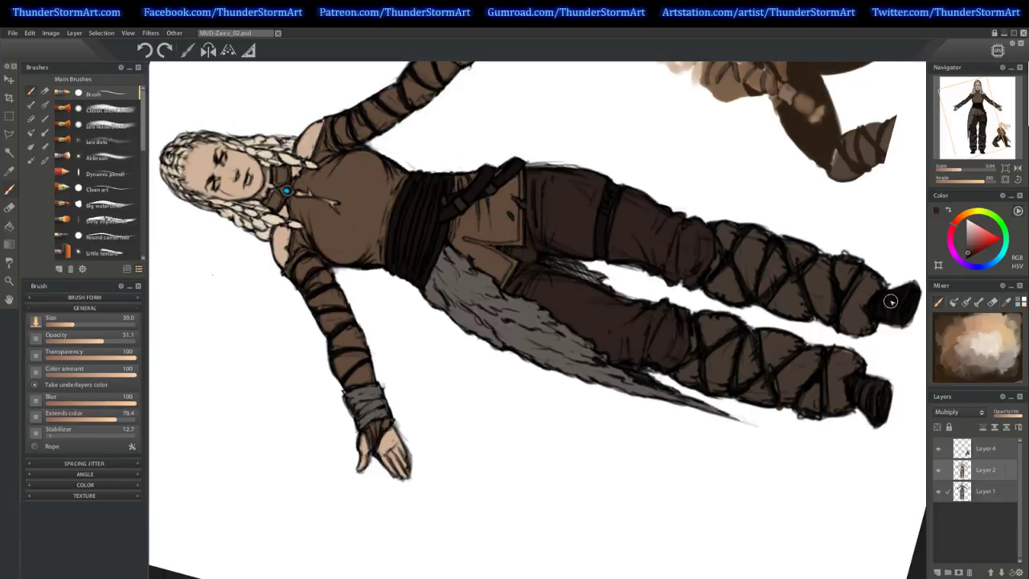
mouse_move(866, 379)
left_mouse_down()
mouse_move(873, 417)
mouse_move(871, 388)
mouse_move(884, 393)
mouse_move(867, 387)
left_mouse_up()
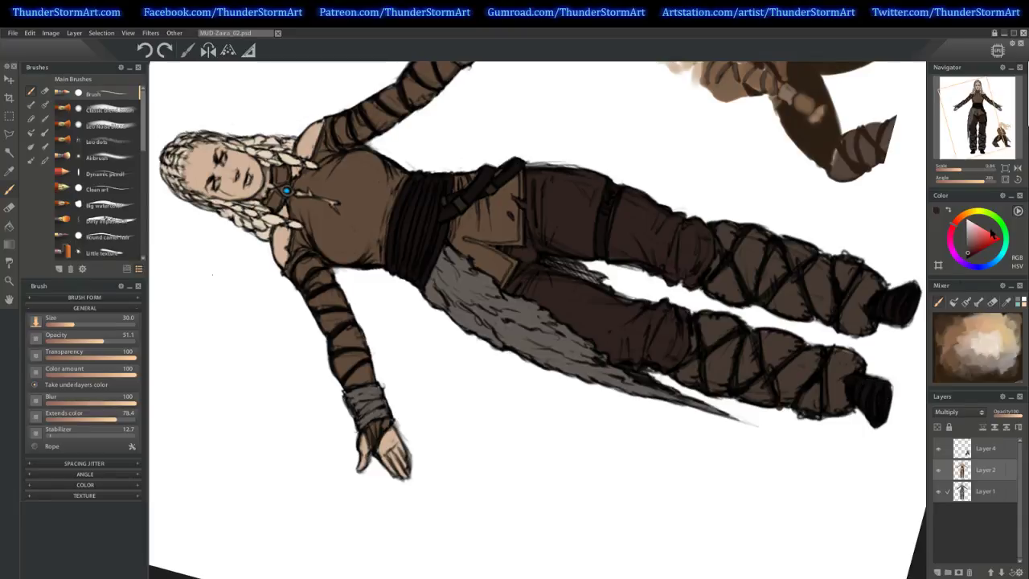
Sample the pale cream of the hair and paint the tunic's front slit and hem trim with it.
left_click(1017, 178)
left_click_drag(975, 170, 956, 173)
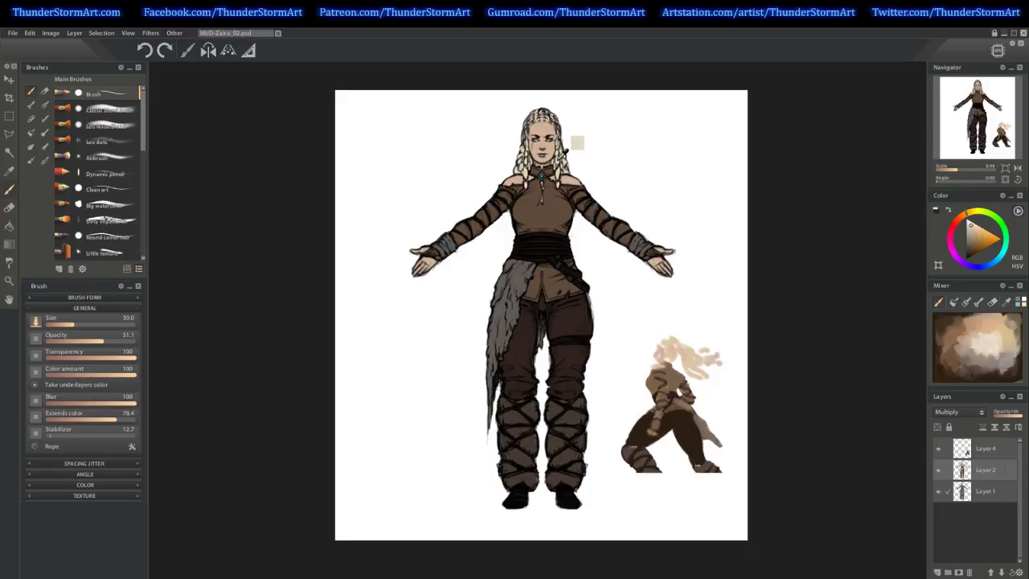
scroll(934, 171, "up", 5)
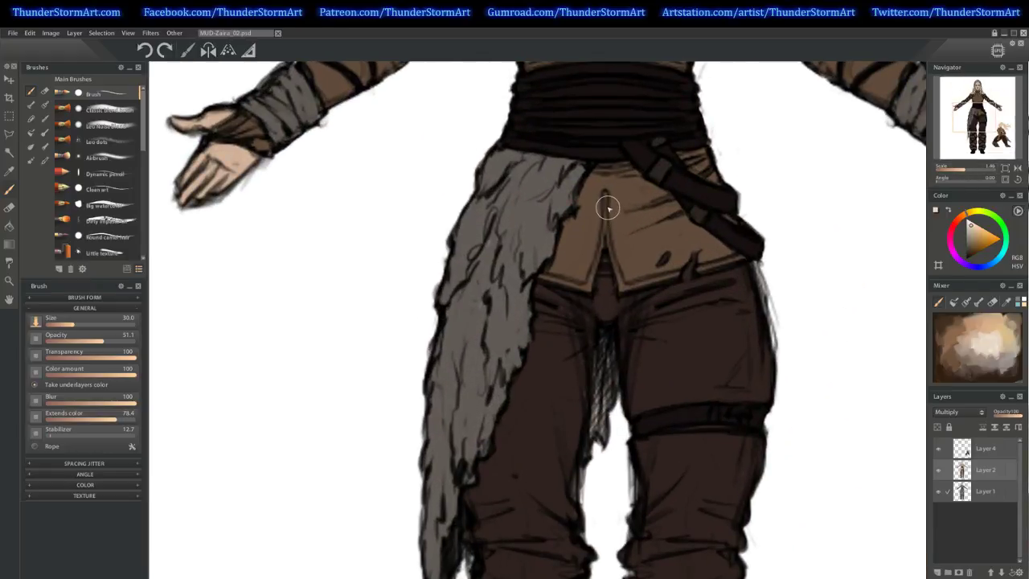
mouse_move(606, 222)
left_mouse_down()
mouse_move(589, 287)
mouse_move(586, 276)
mouse_move(750, 324)
mouse_move(570, 263)
mouse_move(572, 285)
mouse_move(585, 287)
mouse_move(543, 279)
left_mouse_up()
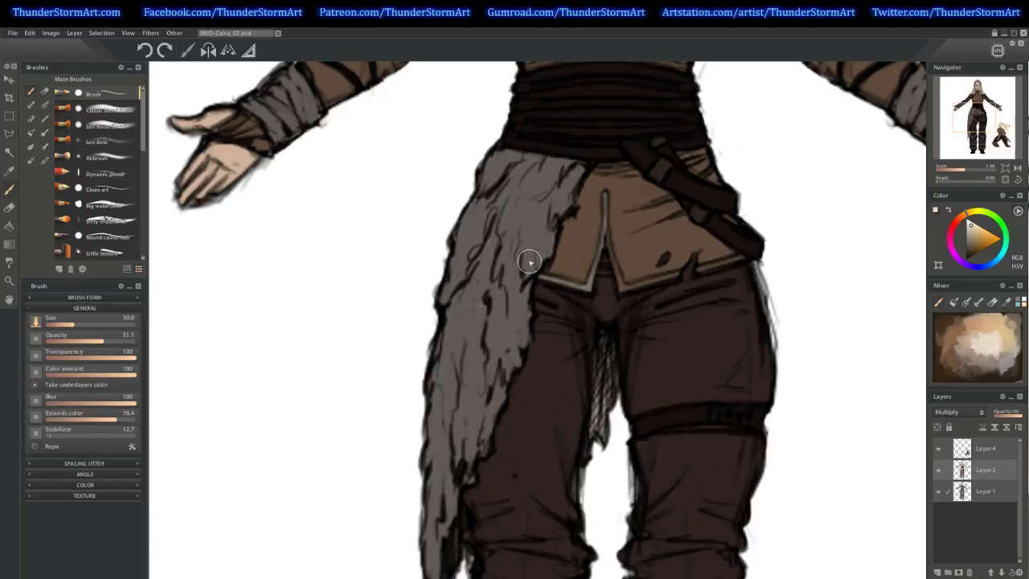
mouse_move(606, 232)
left_mouse_down()
mouse_move(657, 280)
mouse_move(637, 288)
mouse_move(741, 255)
mouse_move(784, 290)
mouse_move(789, 446)
mouse_move(760, 405)
mouse_move(695, 232)
left_mouse_up()
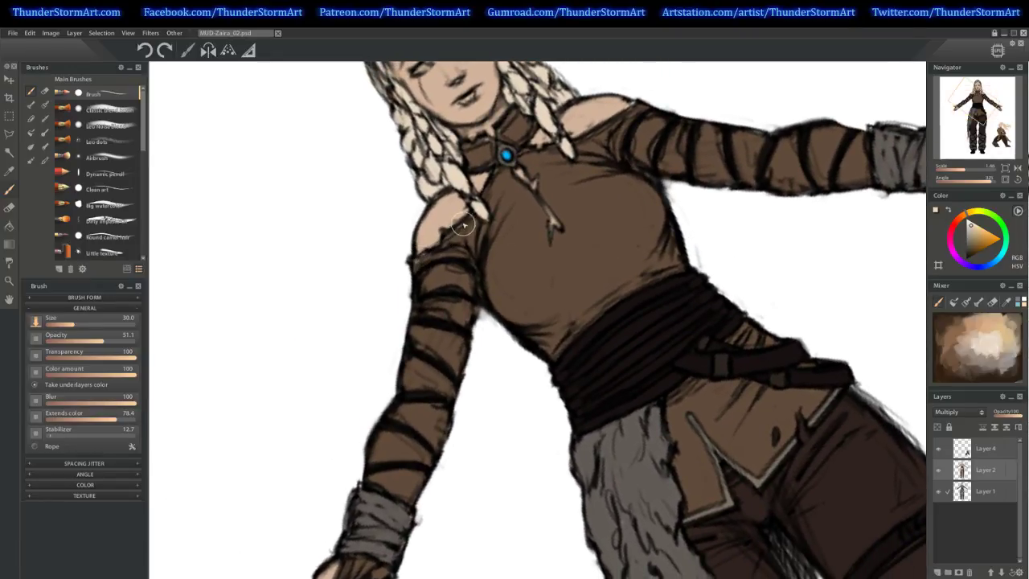
left_click_drag(460, 228, 470, 215)
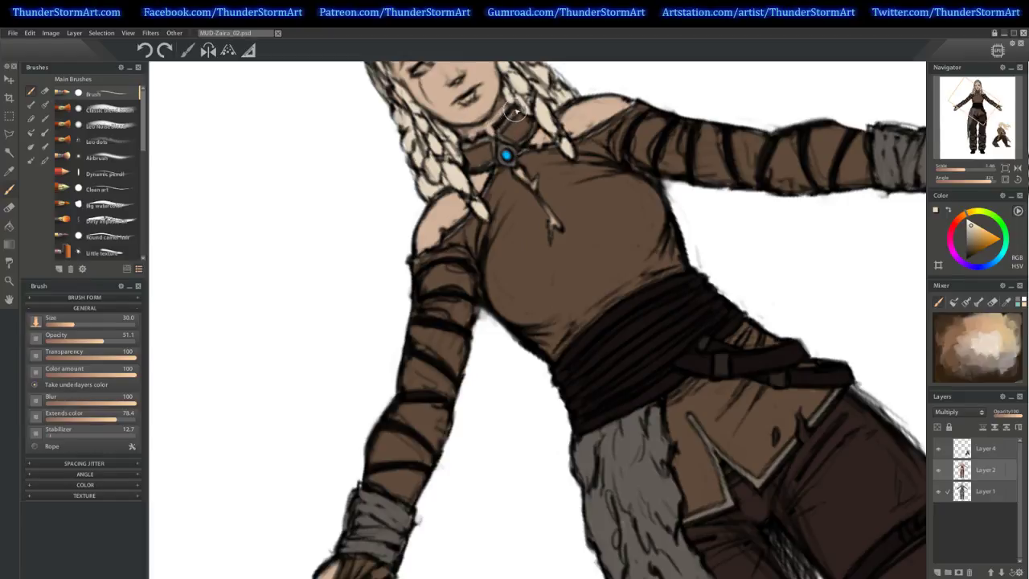
Paint the small buckle details on the thigh strap with the pale cream.
left_click(1004, 179)
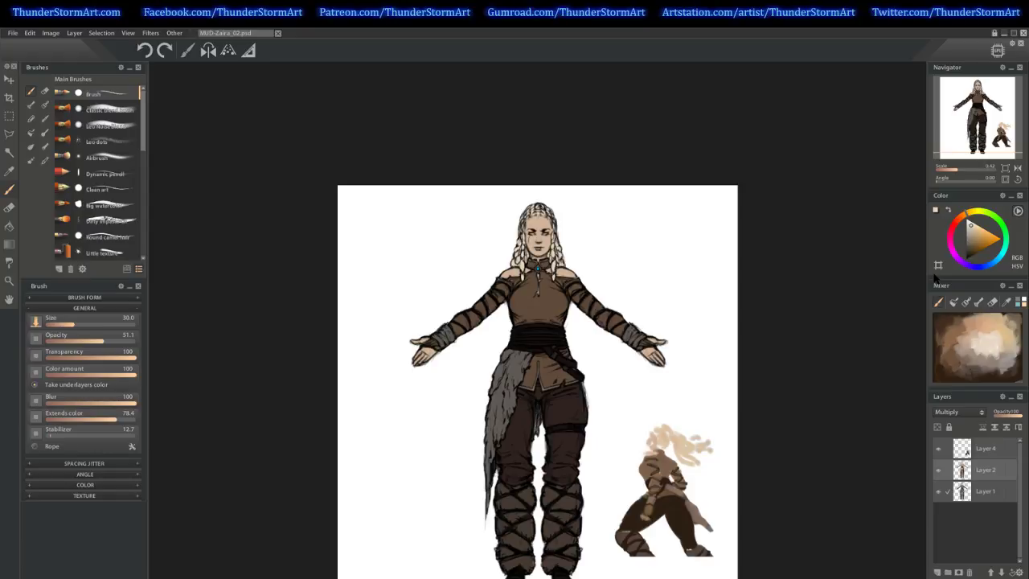
left_click_drag(957, 169, 965, 168)
left_click_drag(976, 103, 972, 122)
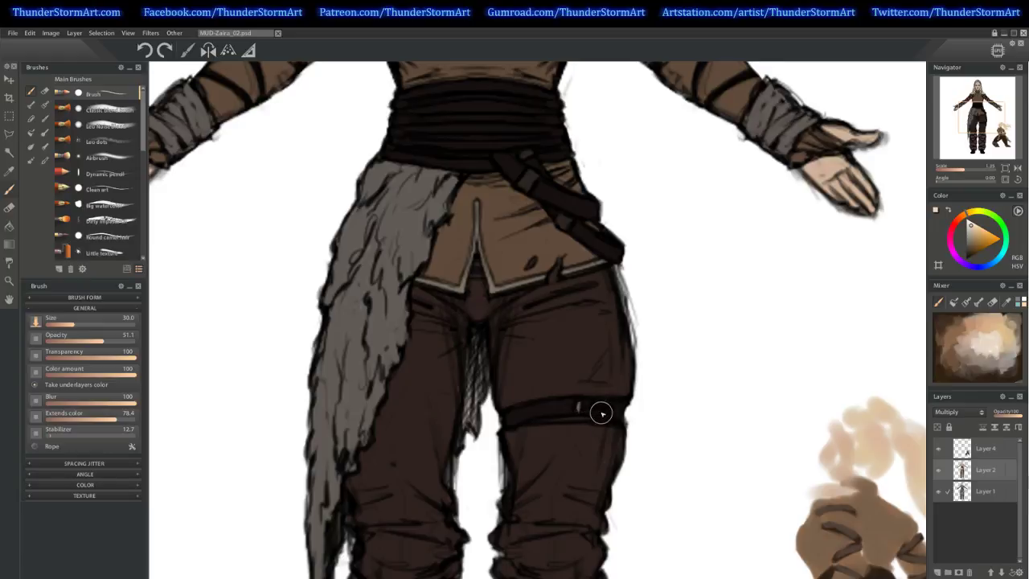
left_click_drag(587, 403, 602, 409)
Sample the facial skin colour, shift its hue to red and paint the lips with the resulting pink.
left_click_drag(999, 169, 999, 135)
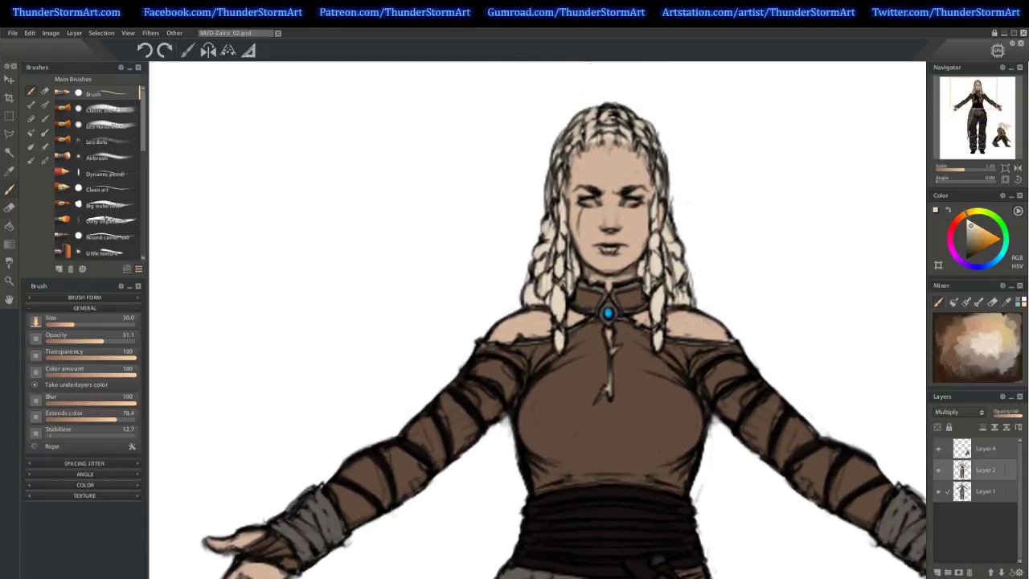
left_click_drag(980, 99, 980, 96)
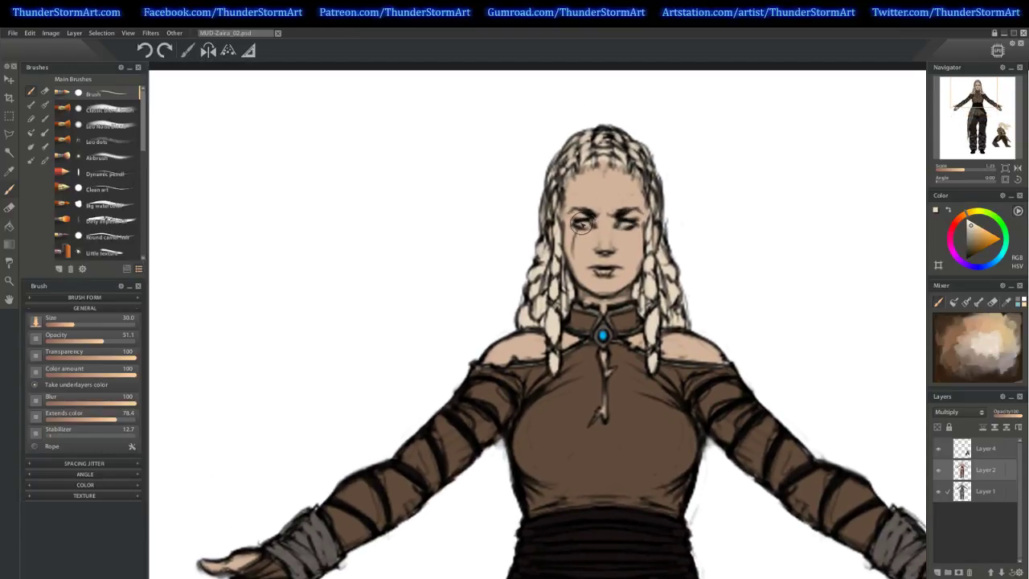
left_click(958, 229)
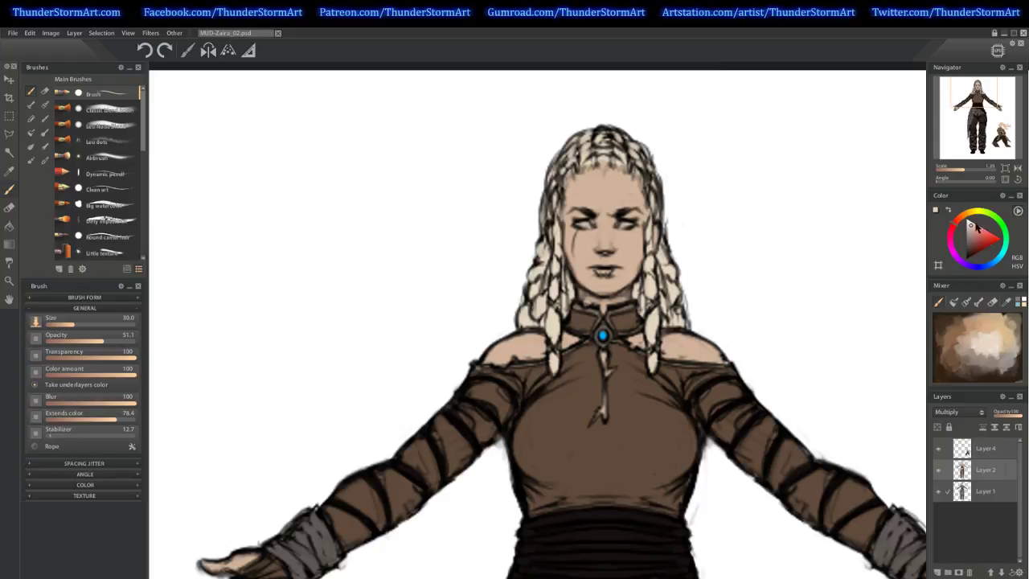
left_click(633, 247, "alt")
left_click(958, 235)
left_click_drag(602, 276, 607, 270)
left_click_drag(962, 169, 802, 153)
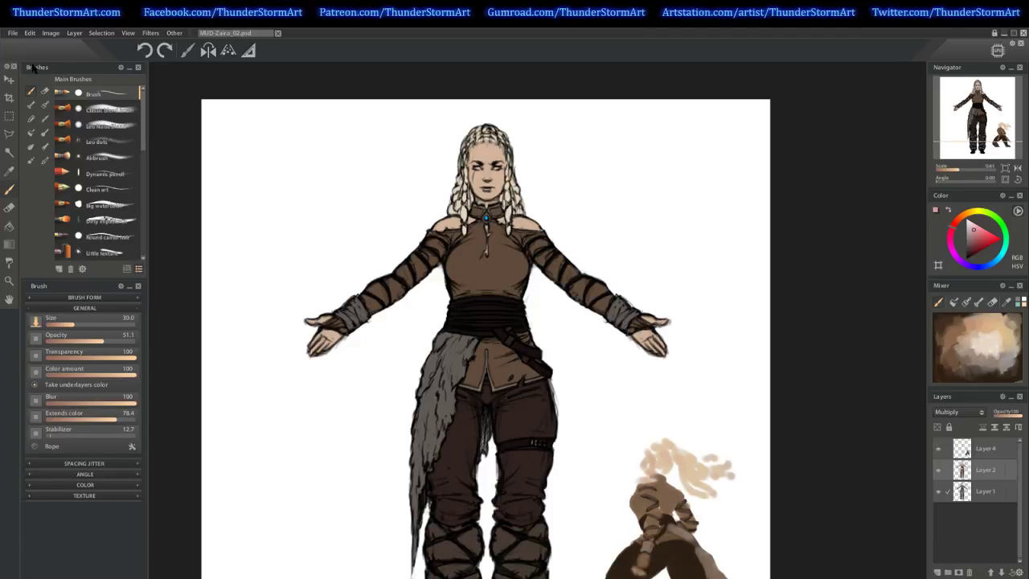
Open the recent file Zaira_Purge_06.psd, show its Layer 12 line art and raise that layer's opacity.
left_click(12, 33)
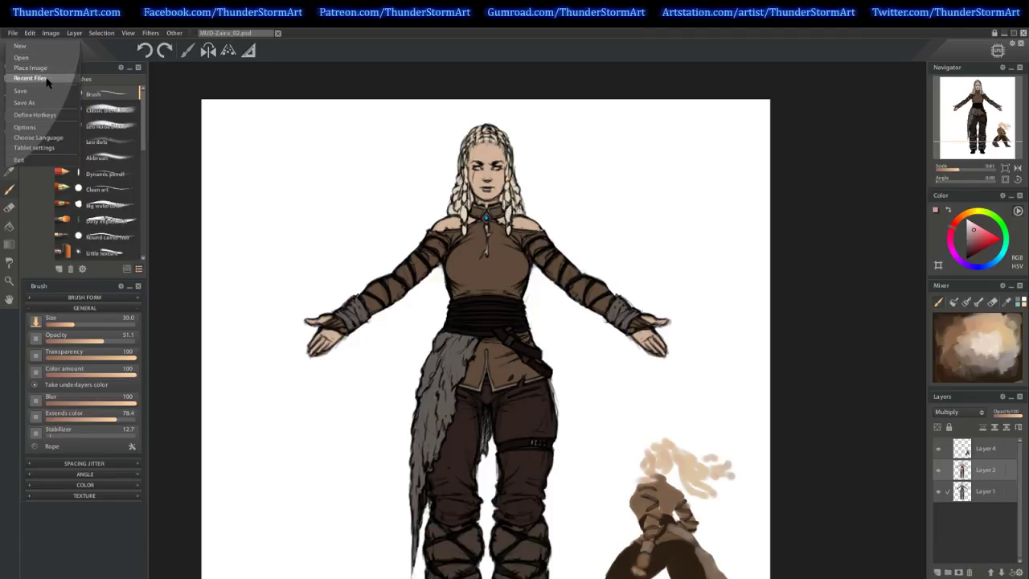
mouse_move(47, 79)
left_click(151, 92)
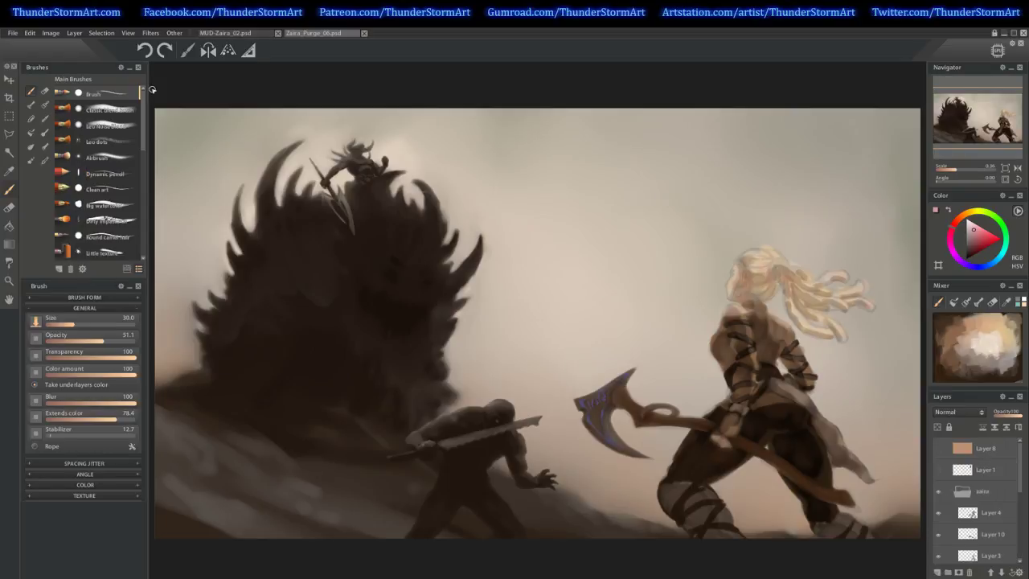
scroll(1010, 477, "down", 5)
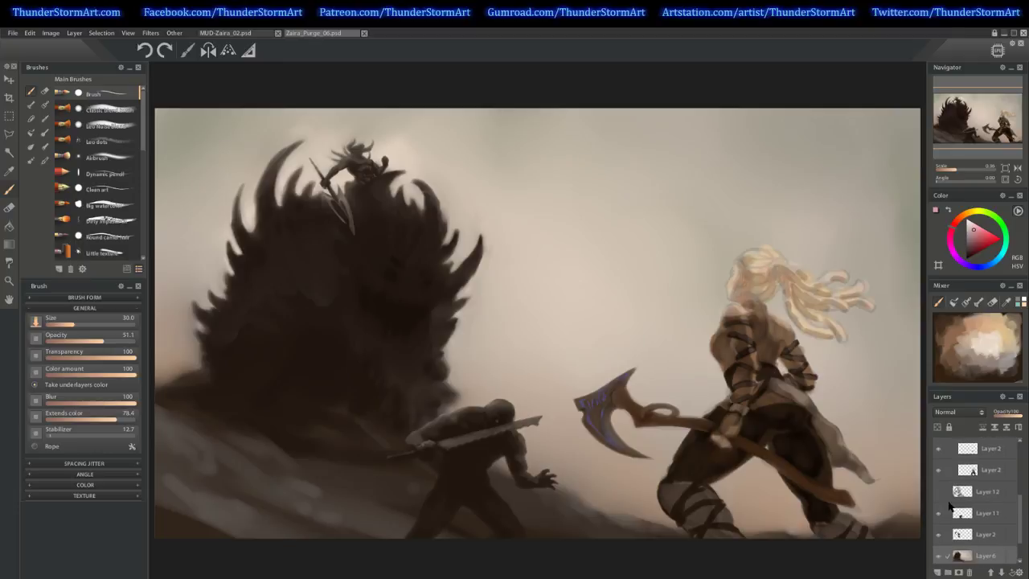
left_click(937, 491)
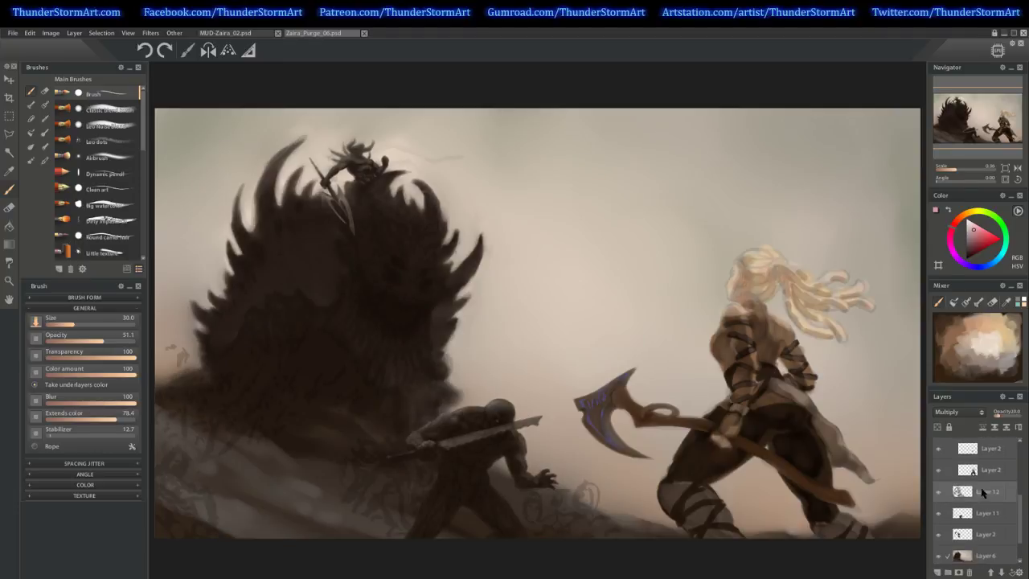
left_click(1015, 415)
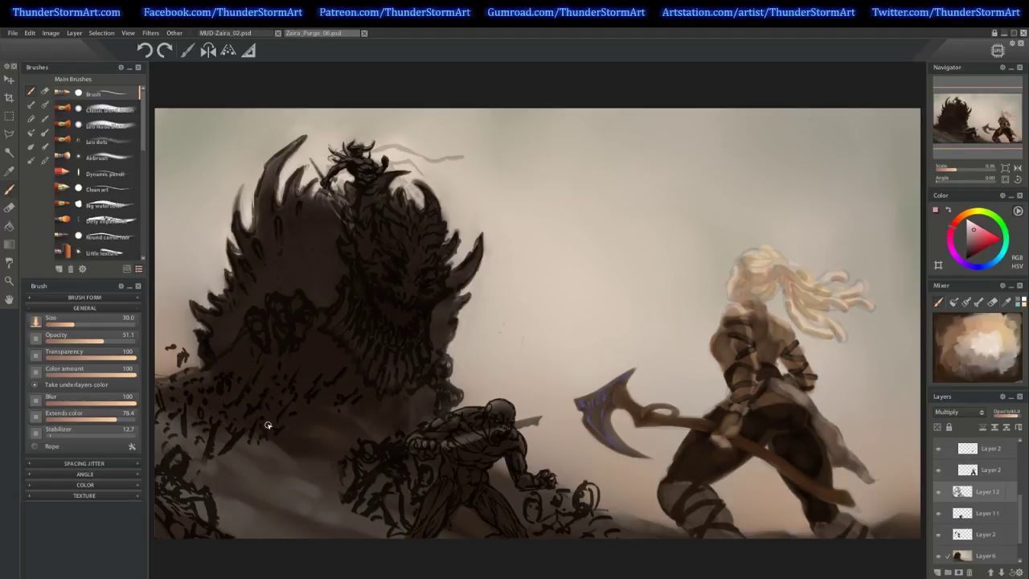
Close Zaira_Purge_06.psd with its changes saved, and save the character drawing as MUD-Zaira_03.psd.
left_click(364, 33)
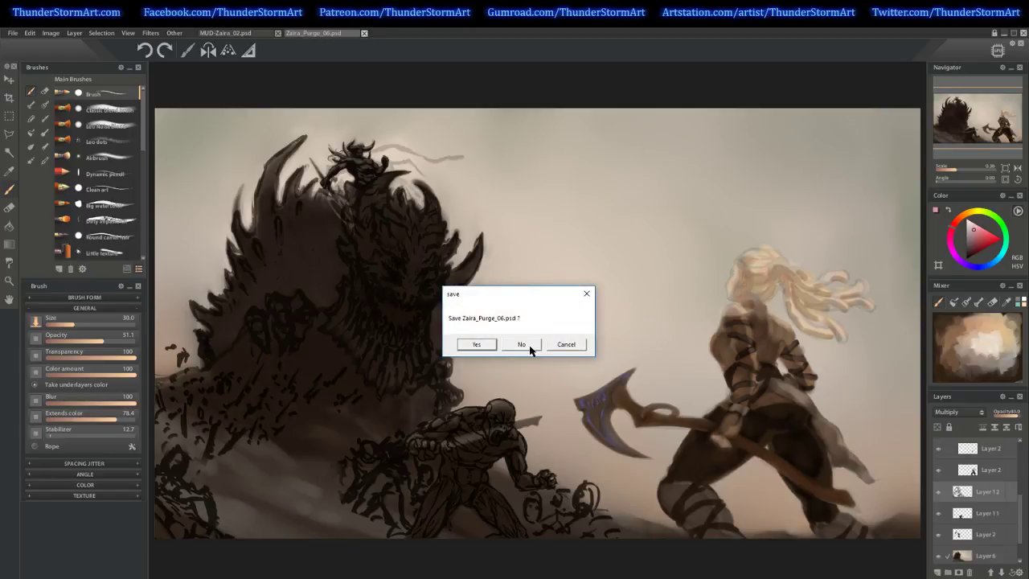
left_click(472, 346)
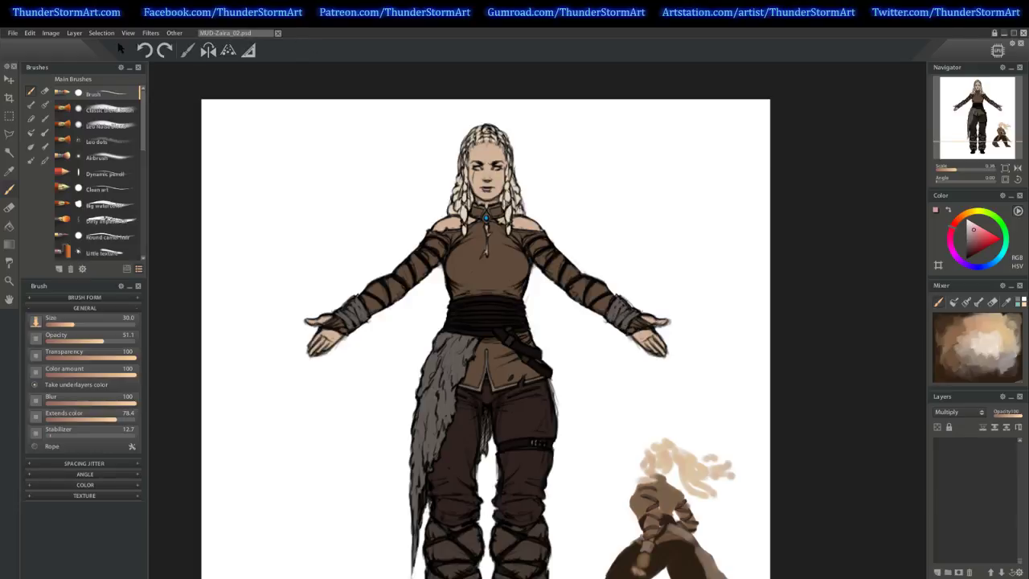
left_click(13, 33)
left_click(970, 136)
left_click_drag(970, 137, 970, 107)
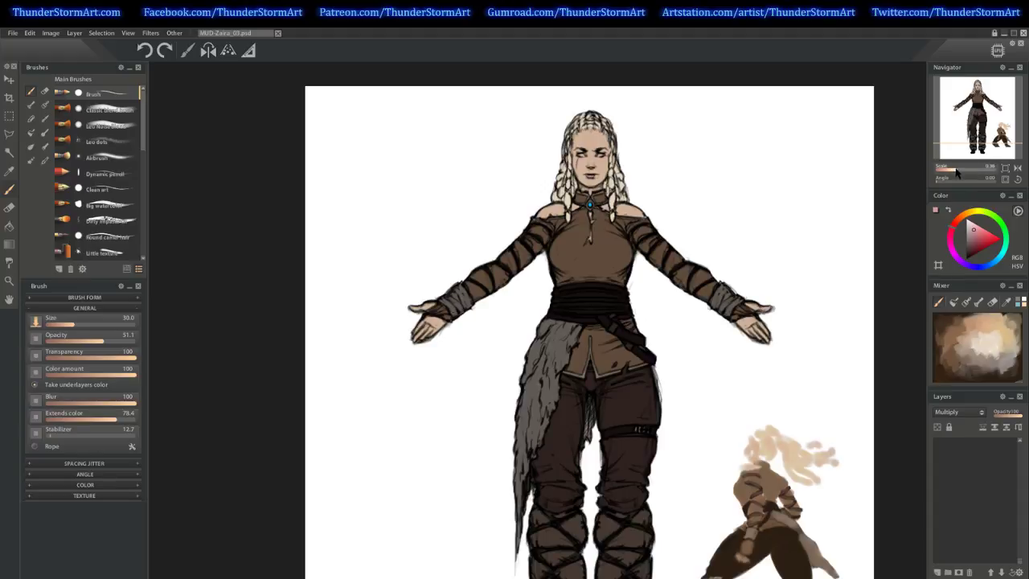
Hide and show Layer 2 repeatedly to compare the whole character with and without its colours.
left_click_drag(955, 173, 957, 174)
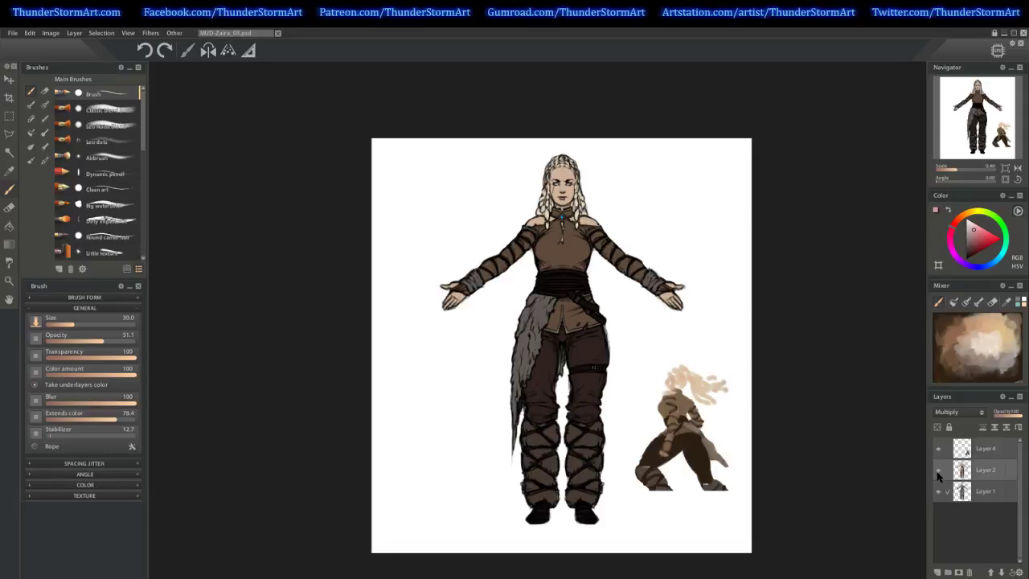
left_click(937, 474)
left_click(938, 474)
left_click(938, 474)
left_click(937, 474)
left_click(938, 474)
left_click(938, 474)
left_click(938, 474)
left_click(938, 474)
left_click(938, 474)
left_click(938, 474)
left_click(938, 474)
left_click(938, 474)
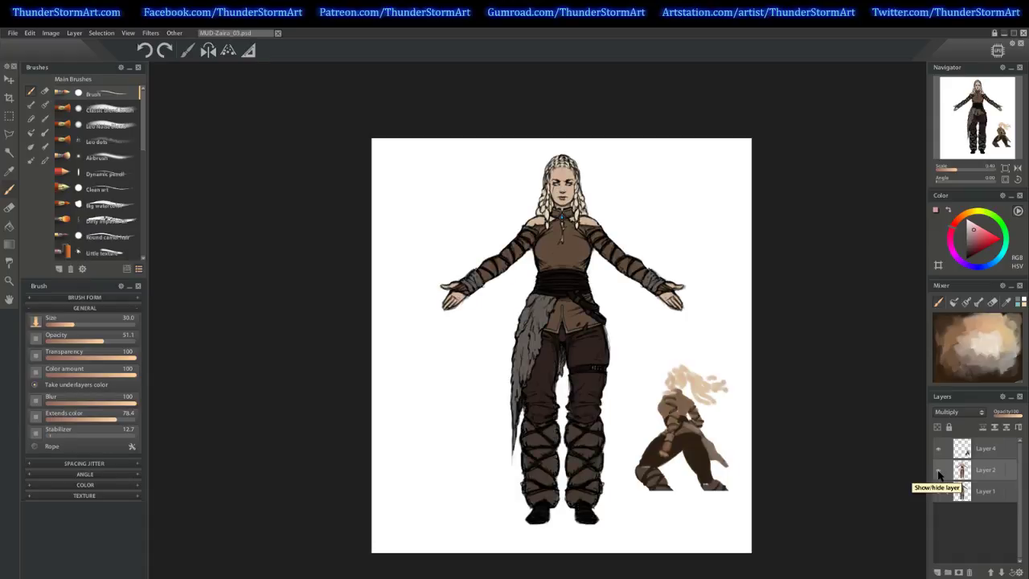
Pick a light tan from the mixer and add a new layer directly above the Layer 1 line art in Lighten mode.
left_click(962, 169)
left_click_drag(997, 119, 978, 94)
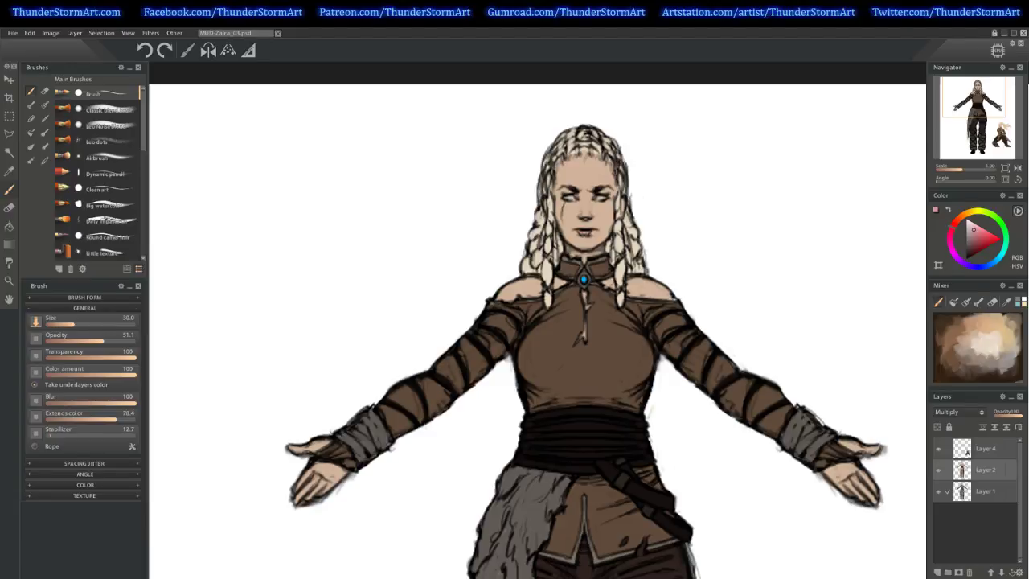
left_click(988, 493)
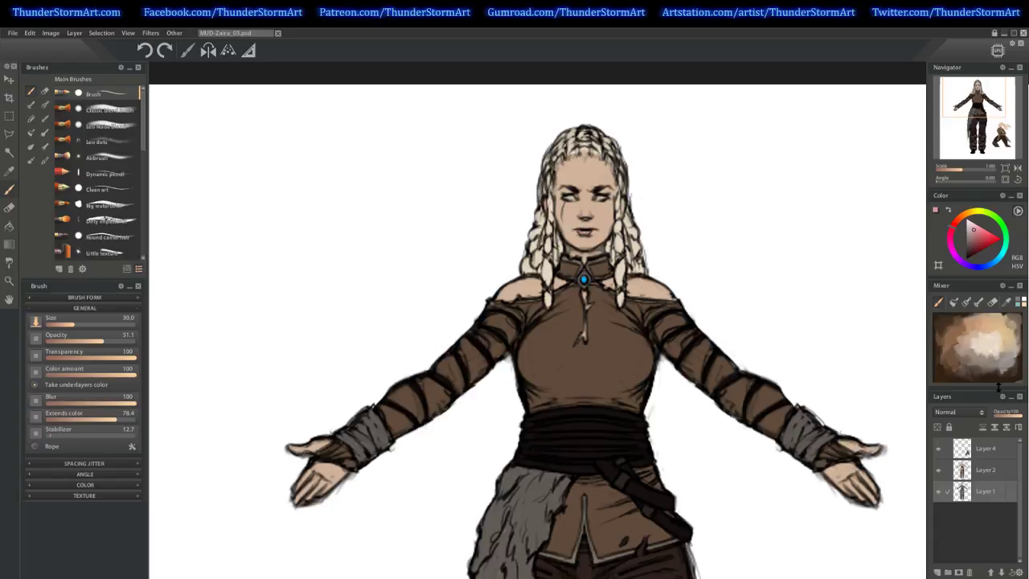
left_click(1007, 347)
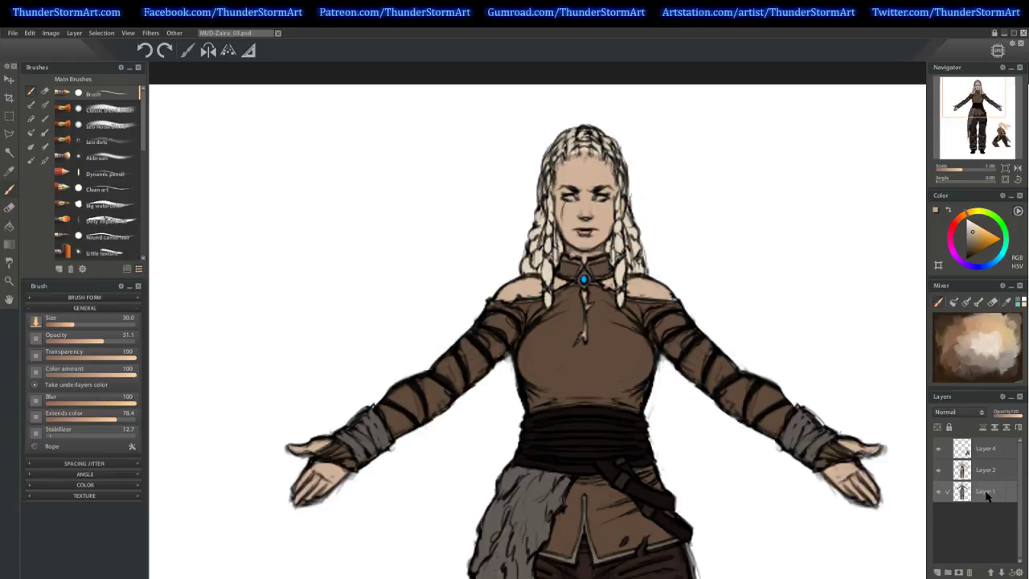
left_click(938, 572)
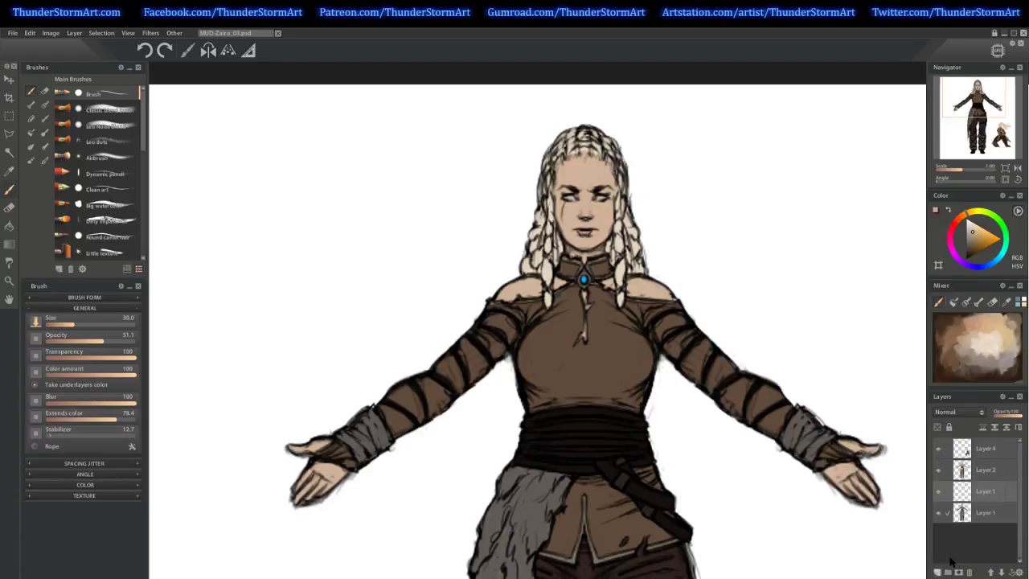
left_click(956, 411)
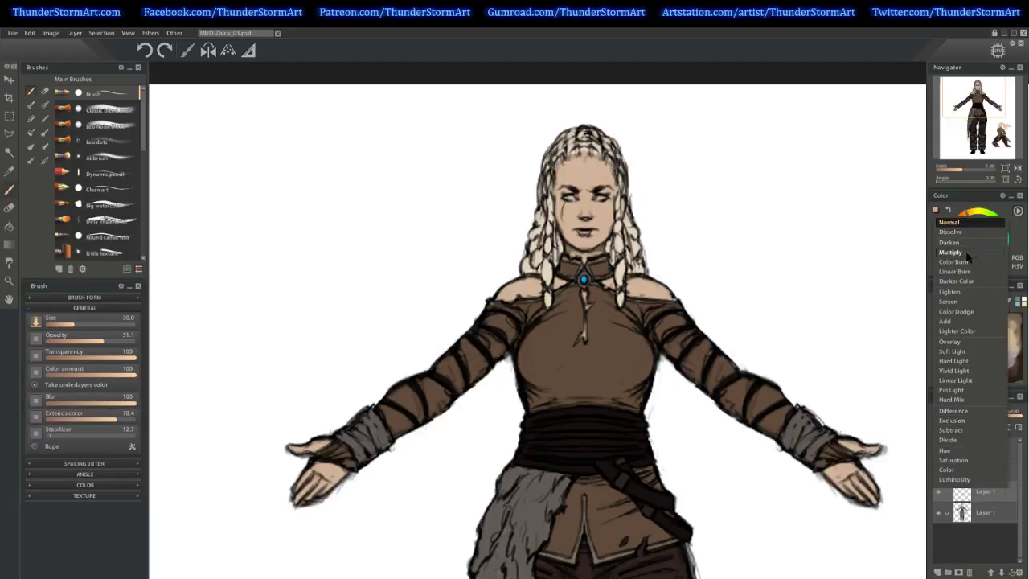
left_click(950, 291)
Try tinting the outlines of the hair and side braid with the light tan, and undo the strokes.
mouse_move(585, 150)
left_mouse_down()
mouse_move(543, 161)
mouse_move(584, 136)
mouse_move(604, 139)
mouse_move(590, 130)
mouse_move(610, 137)
mouse_move(568, 145)
left_mouse_up()
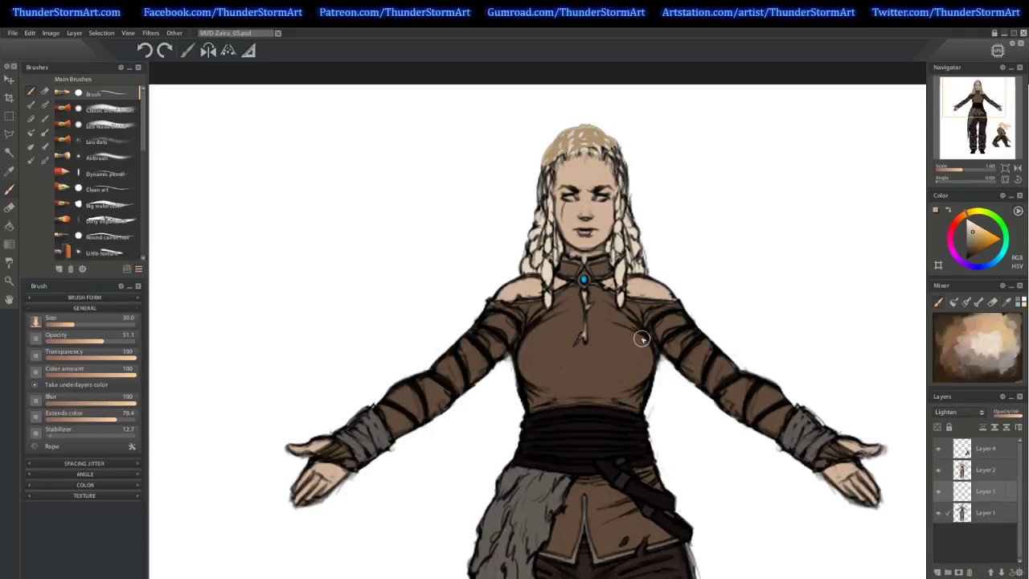
key("ctrl+z")
mouse_move(546, 234)
left_mouse_down()
mouse_move(537, 256)
mouse_move(546, 254)
left_mouse_up()
key("ctrl+z")
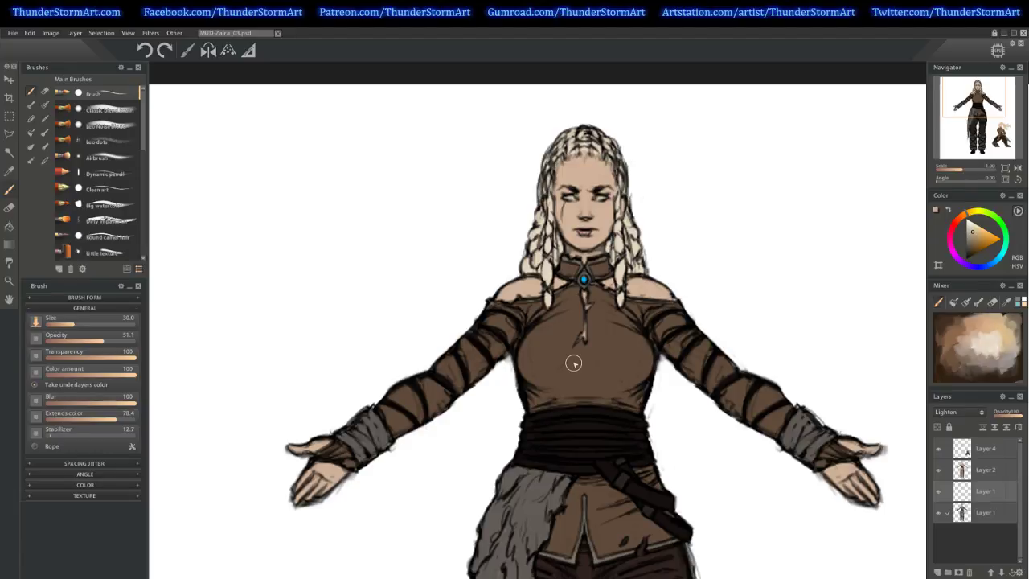
Hide Layer 2 and tint the outlines of one side braid light tan on the Lighten layer, comparing with the colours shown.
left_click(937, 470)
left_click_drag(633, 249, 627, 241)
left_click(938, 471)
left_click(938, 472)
left_click(937, 472)
left_click(936, 473)
Lower the Lighten layer's opacity to about 55 and tint the outlines of the hair, face, shoulders and hands light tan.
left_click(1009, 416)
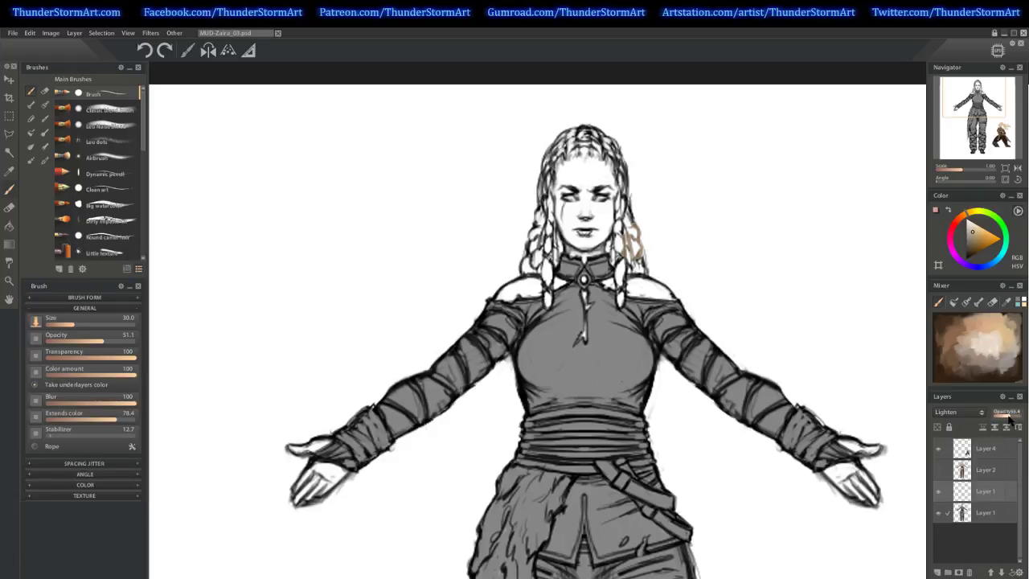
mouse_move(585, 136)
left_mouse_down()
mouse_move(584, 161)
mouse_move(596, 128)
mouse_move(626, 142)
mouse_move(611, 168)
mouse_move(627, 171)
mouse_move(623, 190)
mouse_move(634, 183)
mouse_move(633, 219)
mouse_move(627, 193)
mouse_move(609, 258)
left_mouse_up()
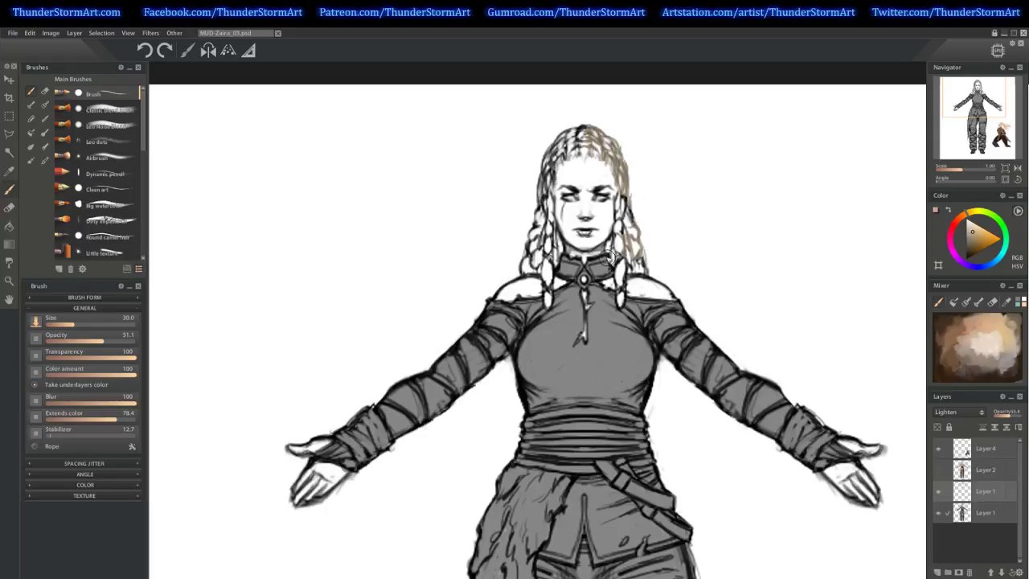
mouse_move(288, 442)
left_mouse_down()
mouse_move(308, 452)
mouse_move(326, 438)
left_mouse_up()
mouse_move(351, 479)
left_mouse_down()
mouse_move(309, 468)
mouse_move(299, 489)
mouse_move(335, 482)
mouse_move(327, 490)
left_mouse_up()
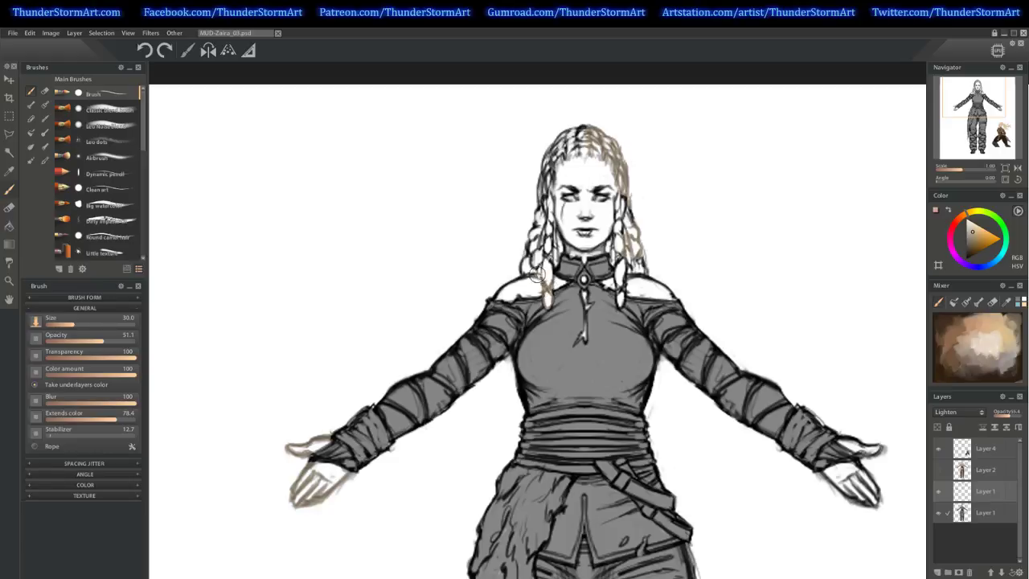
left_click_drag(510, 283, 498, 292)
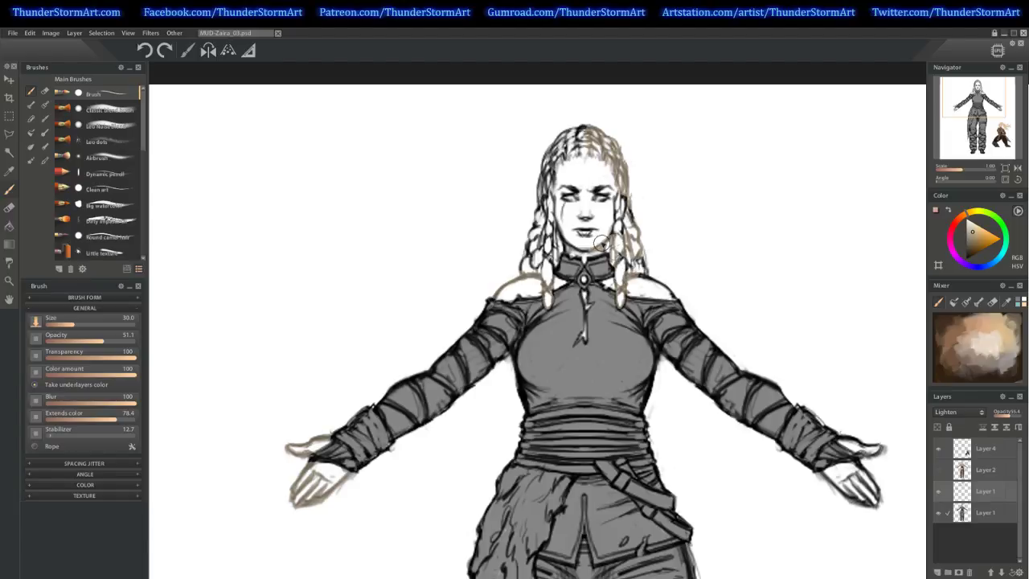
mouse_move(620, 155)
left_mouse_down()
mouse_move(585, 120)
mouse_move(554, 150)
mouse_move(565, 145)
mouse_move(551, 170)
mouse_move(571, 199)
mouse_move(598, 196)
mouse_move(560, 167)
mouse_move(526, 187)
mouse_move(521, 223)
mouse_move(539, 227)
mouse_move(534, 254)
mouse_move(555, 235)
mouse_move(529, 272)
mouse_move(552, 264)
mouse_move(574, 224)
mouse_move(537, 242)
mouse_move(534, 234)
mouse_move(582, 208)
mouse_move(604, 226)
mouse_move(633, 203)
mouse_move(628, 194)
mouse_move(617, 209)
mouse_move(658, 230)
mouse_move(622, 258)
mouse_move(631, 265)
mouse_move(637, 209)
left_mouse_up()
mouse_move(675, 282)
left_mouse_down()
mouse_move(654, 280)
mouse_move(676, 296)
left_mouse_up()
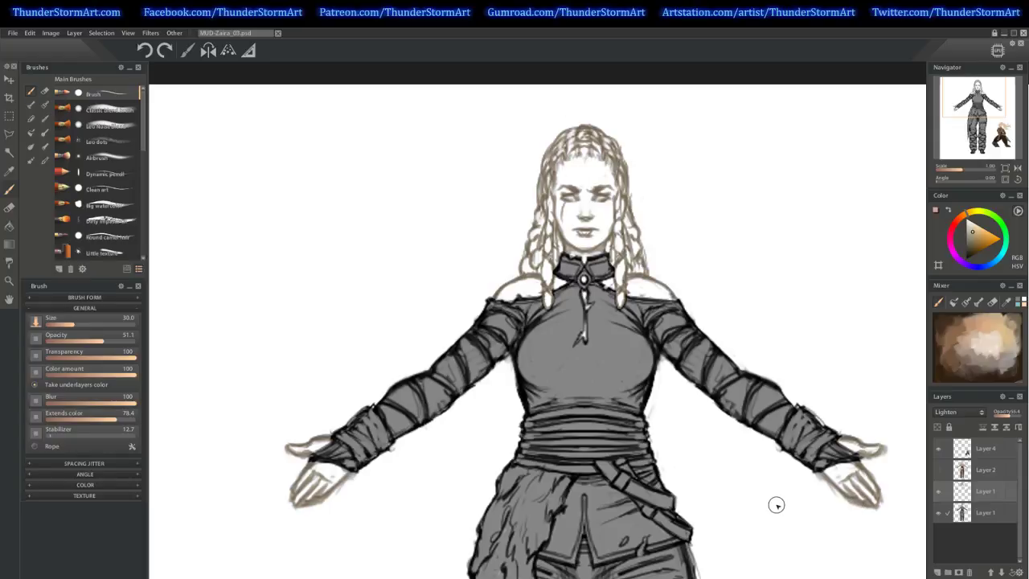
Show Layer 2 again and check the tinted outlines on the whole character.
left_click(938, 471)
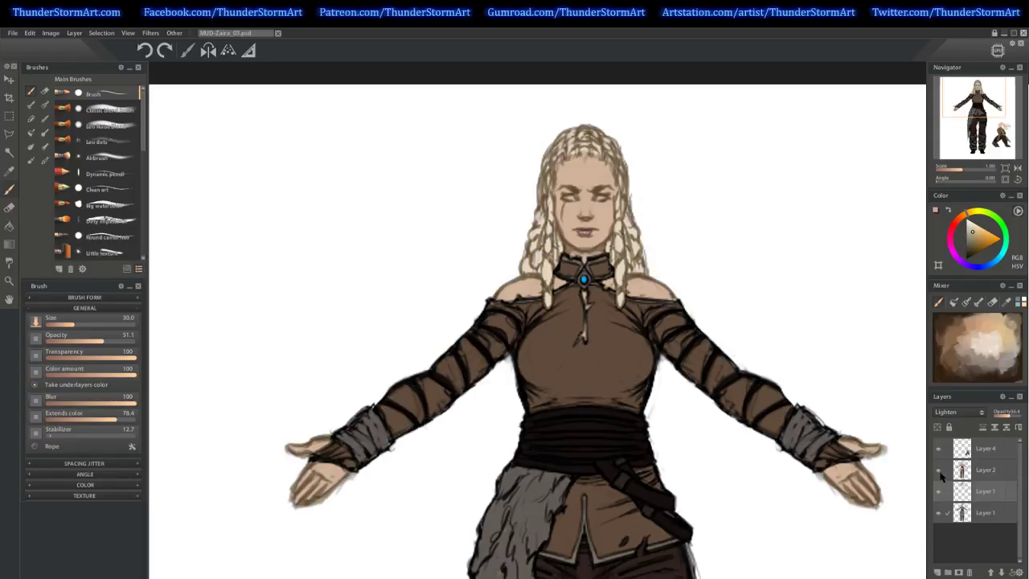
left_click_drag(961, 169, 954, 170)
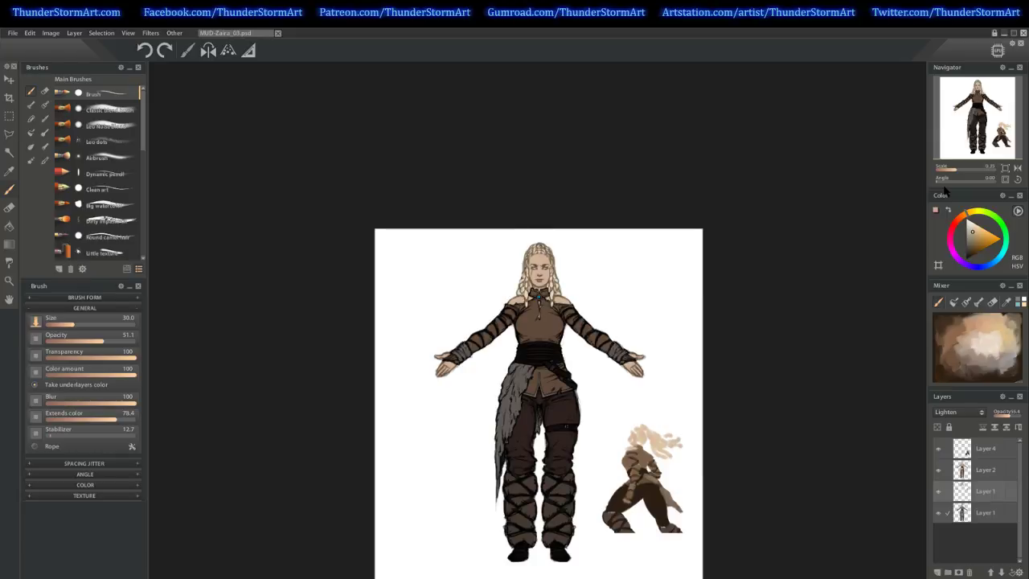
left_click_drag(954, 168, 954, 176)
left_click(976, 108)
left_click_drag(824, 356, 763, 312)
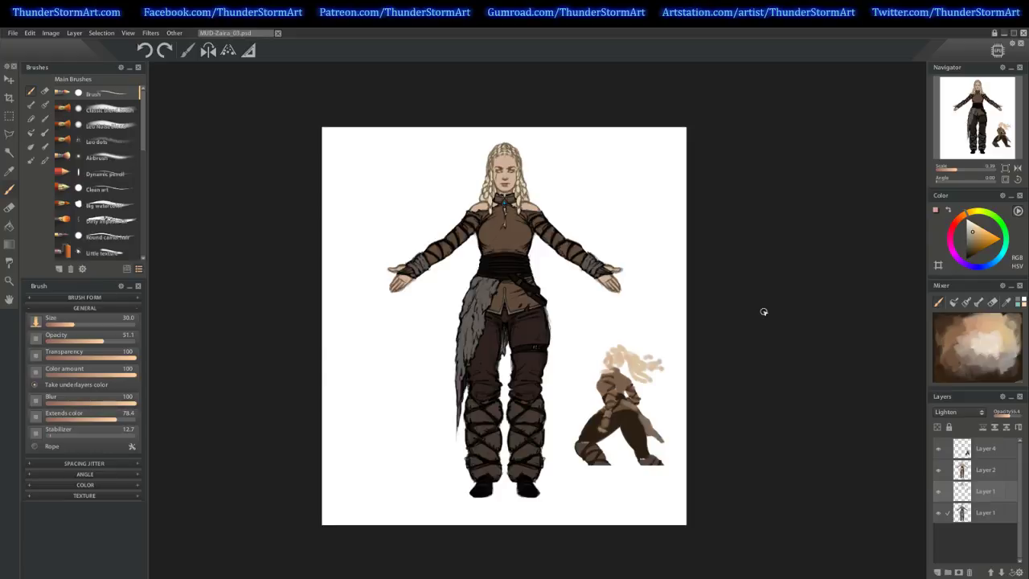
Try tinting the fur's outlines with a very light tone, undo the stroke, and pick a darker brownish grey.
mouse_move(470, 319)
left_mouse_down()
mouse_move(454, 346)
mouse_move(481, 304)
mouse_move(466, 313)
left_mouse_up()
left_click_drag(466, 315, 453, 373)
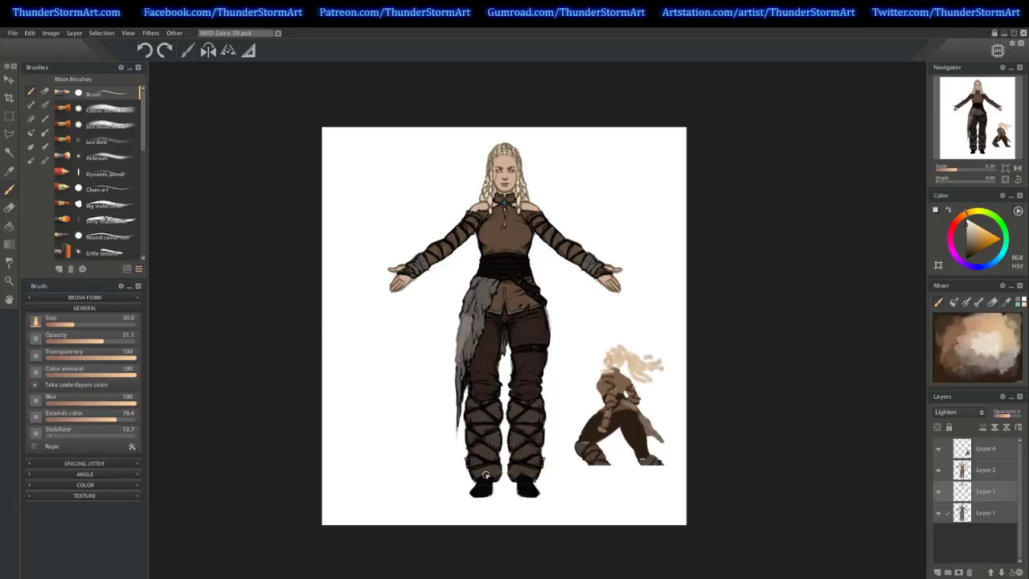
key("ctrl+z")
left_click(964, 241)
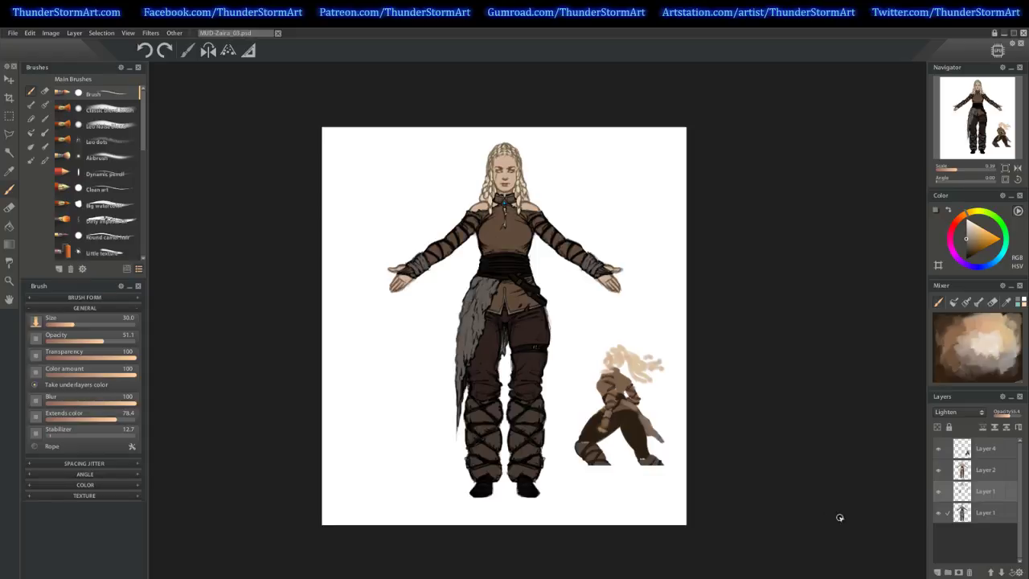
Compare the line art with the Lighten layer hidden and shown while Layer 2 is hidden, and show Layer 2 again.
left_click(938, 471)
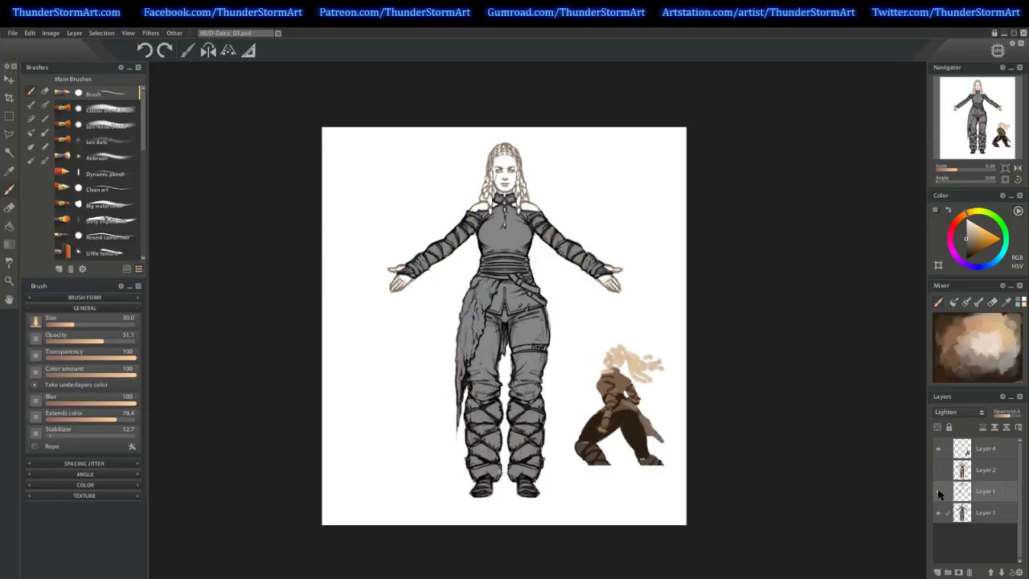
left_click(939, 492)
left_click(939, 492)
left_click(936, 492)
left_click(936, 491)
left_click(937, 491)
left_click(938, 493)
left_click(940, 472)
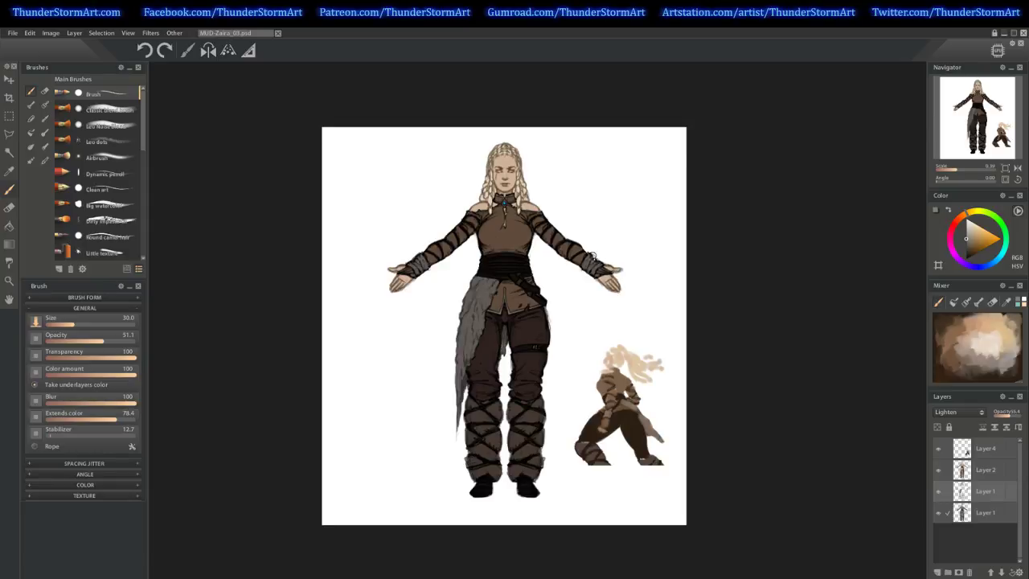
Tint the outlines of the wrist wraps and lower-leg wraps brownish grey on the Lighten layer, and reduce the brush size to 20.6.
left_click_drag(589, 268, 589, 276)
mouse_move(584, 265)
left_mouse_down()
mouse_move(607, 259)
mouse_move(597, 276)
left_mouse_up()
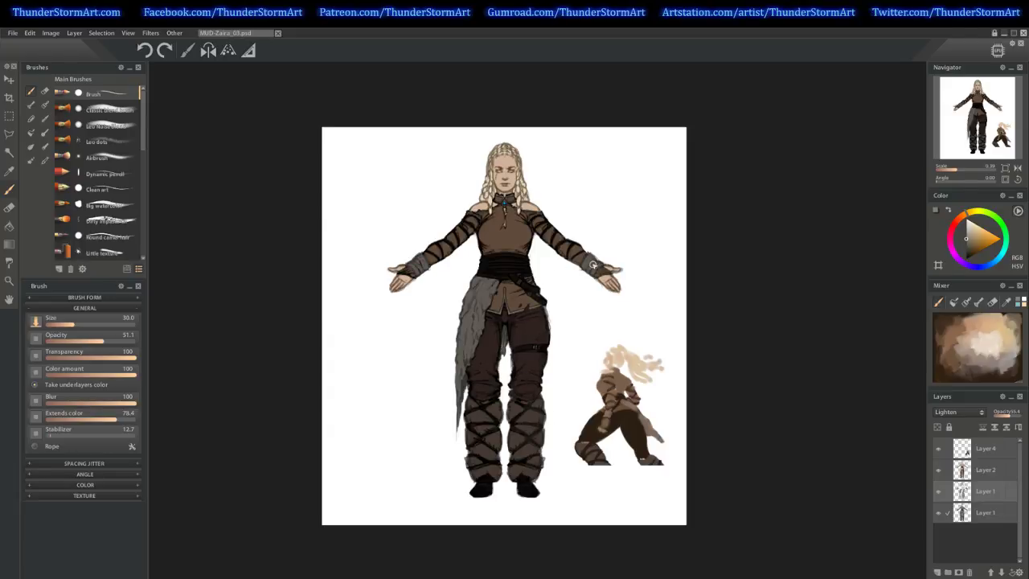
key("bracketright")
key("bracketright")
key("bracketright")
key("bracketright")
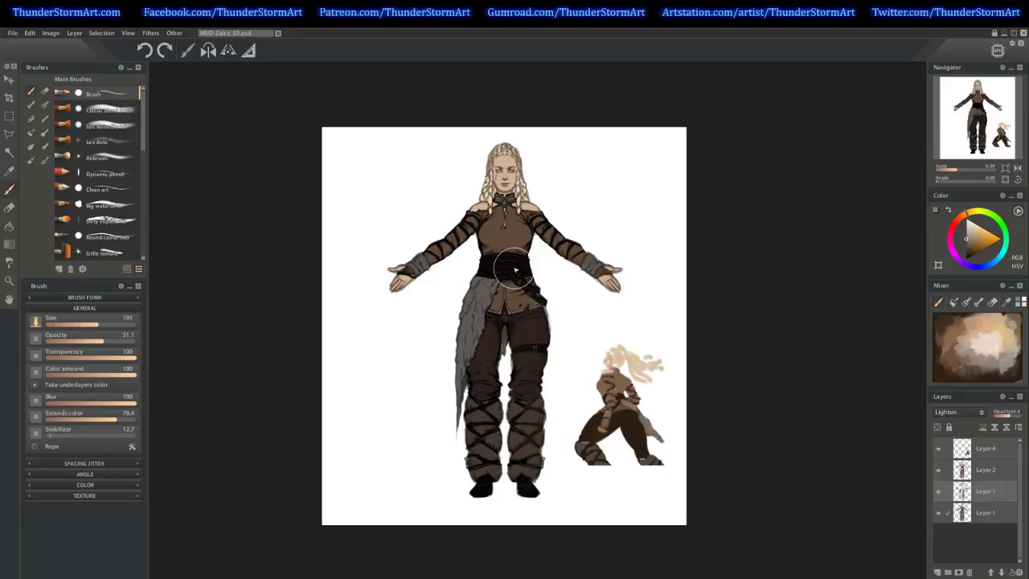
key("bracketleft")
key("bracketleft")
key("bracketleft")
key("bracketleft")
key("bracketleft")
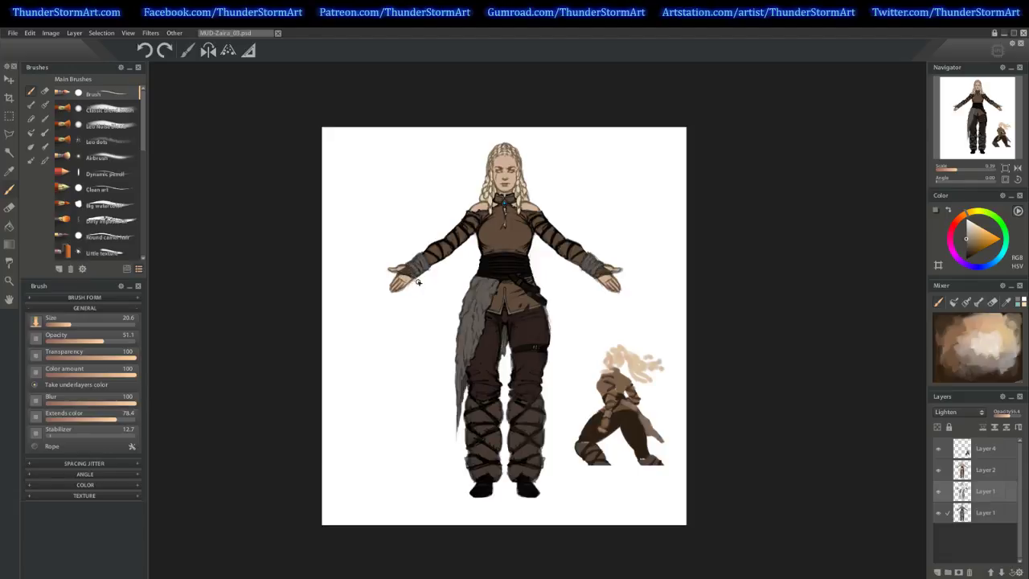
Tint the outlines of the collar and tunic brownish grey, using brush sizes of 68.3 and 26.3.
key("bracketright")
key("bracketright")
key("bracketright")
key("bracketright")
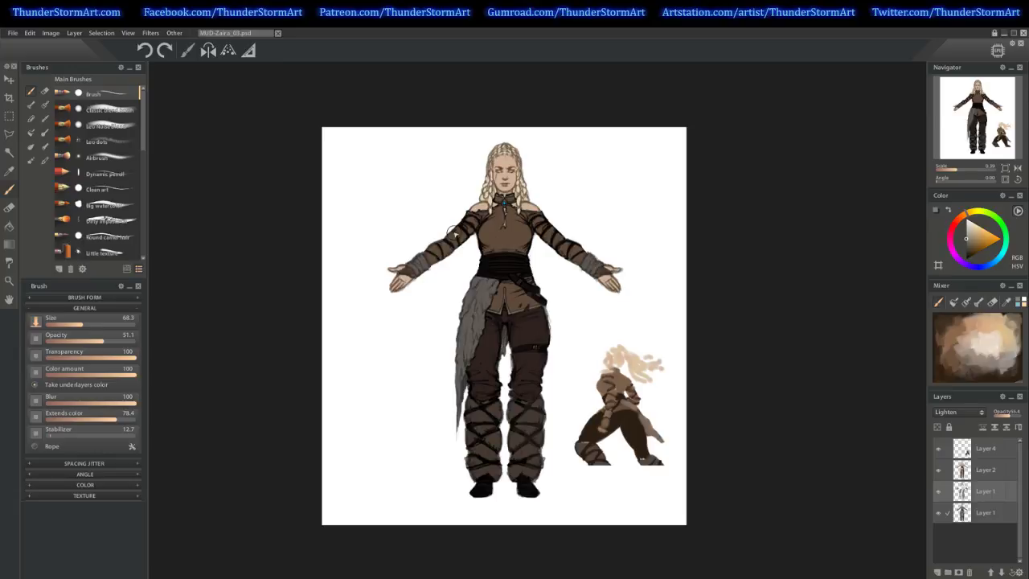
key("bracketleft")
key("bracketleft")
key("bracketleft")
key("bracketleft")
key("bracketleft")
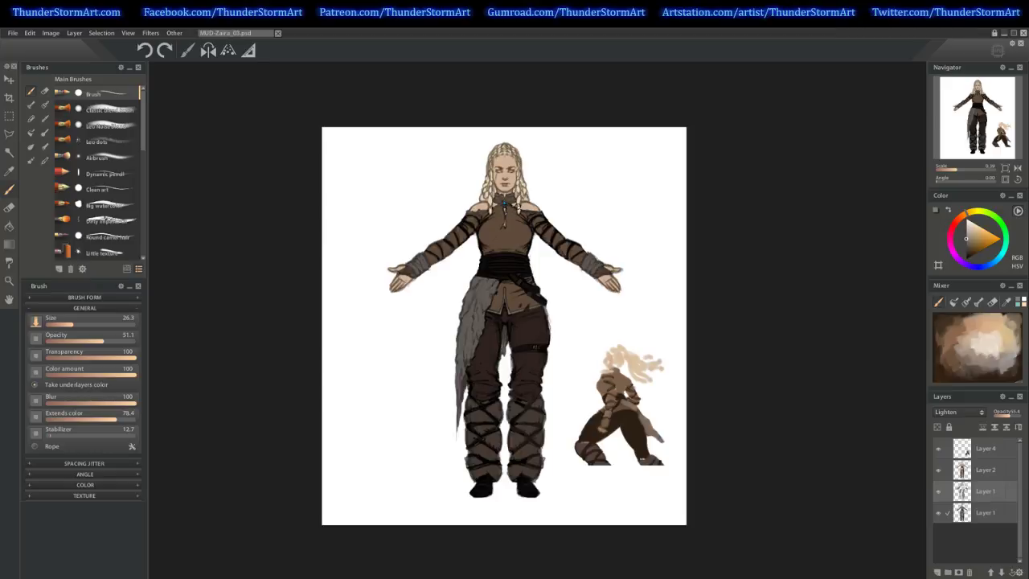
Tint the remaining outlines of the sleeves, waist, trousers and boots, enlarging the brush to 103 and to 247.
key("bracketright")
key("bracketright")
key("bracketright")
key("bracketright")
key("bracketright")
key("bracketright")
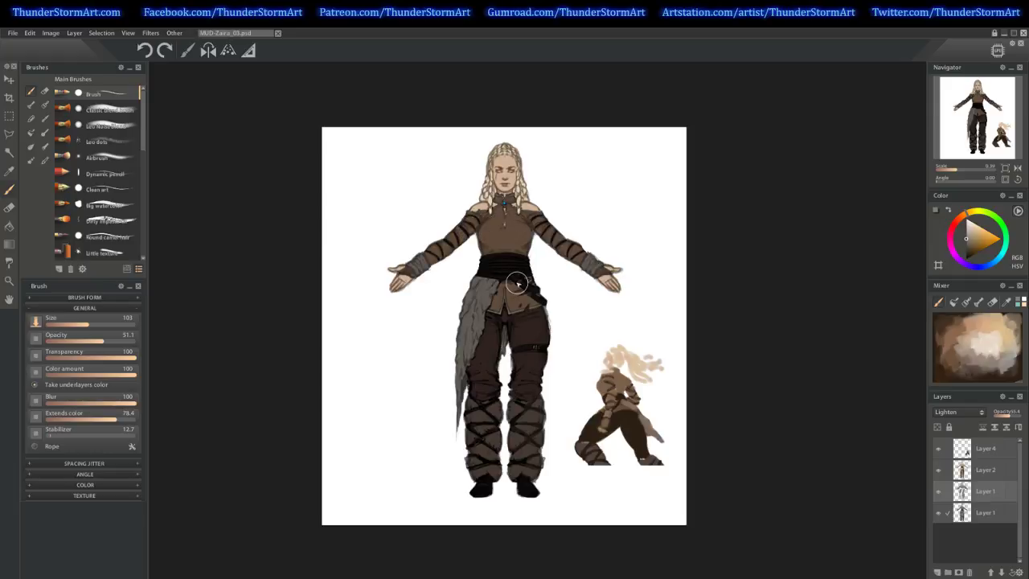
key("bracketright")
key("bracketright")
key("bracketright")
key("bracketright")
key("bracketright")
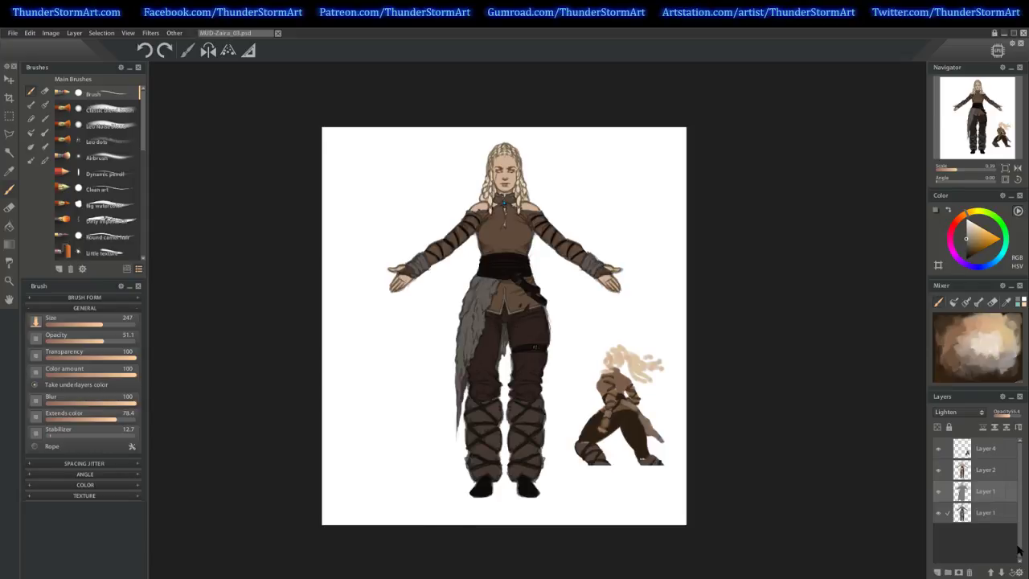
Select Layer 2, and hide and show Layer 4 and Layer 2 to check their contents.
left_click(985, 470)
left_click(939, 450)
left_click(938, 450)
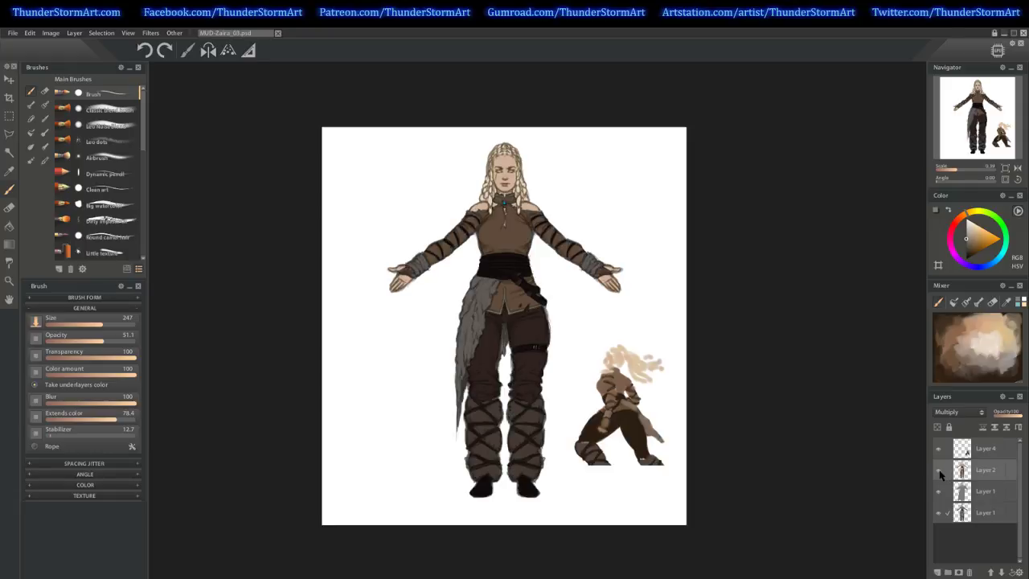
left_click(938, 472)
left_click(939, 472)
left_click(52, 33)
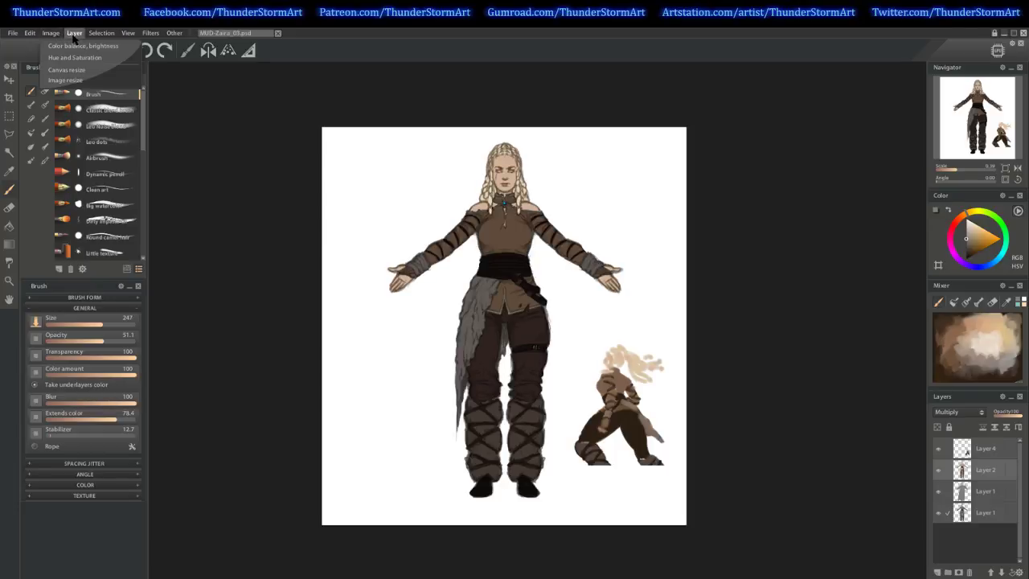
Make Layer 2 the reference layer, select the black waist sash with the magic wand, and clear the selection.
left_click(8, 152)
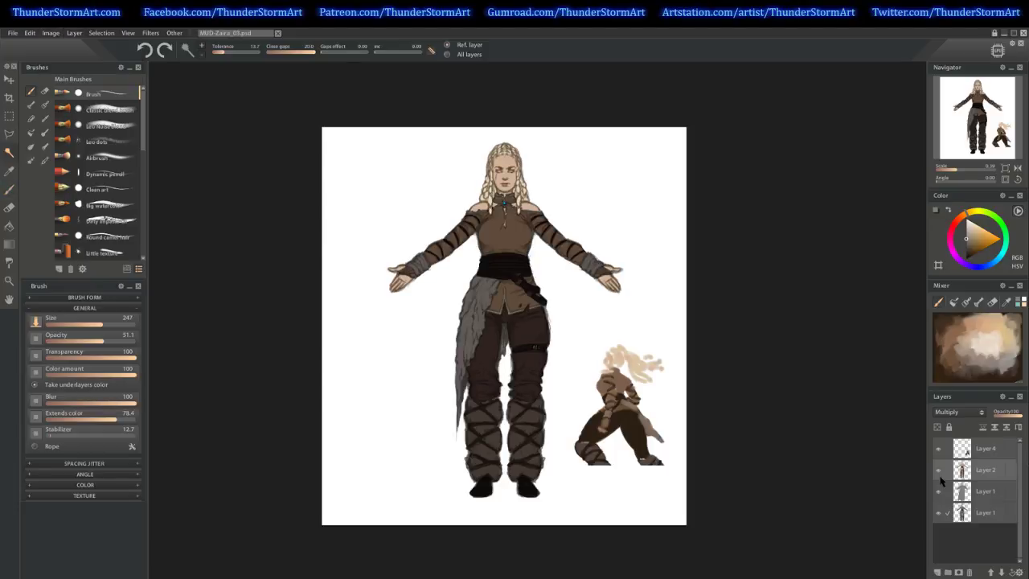
left_click(509, 273)
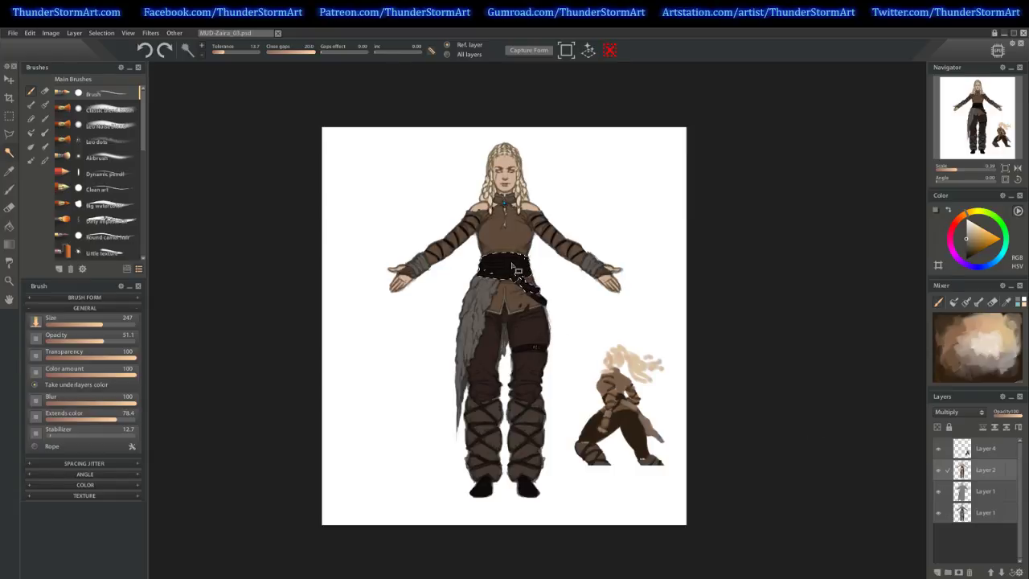
key("ctrl+d")
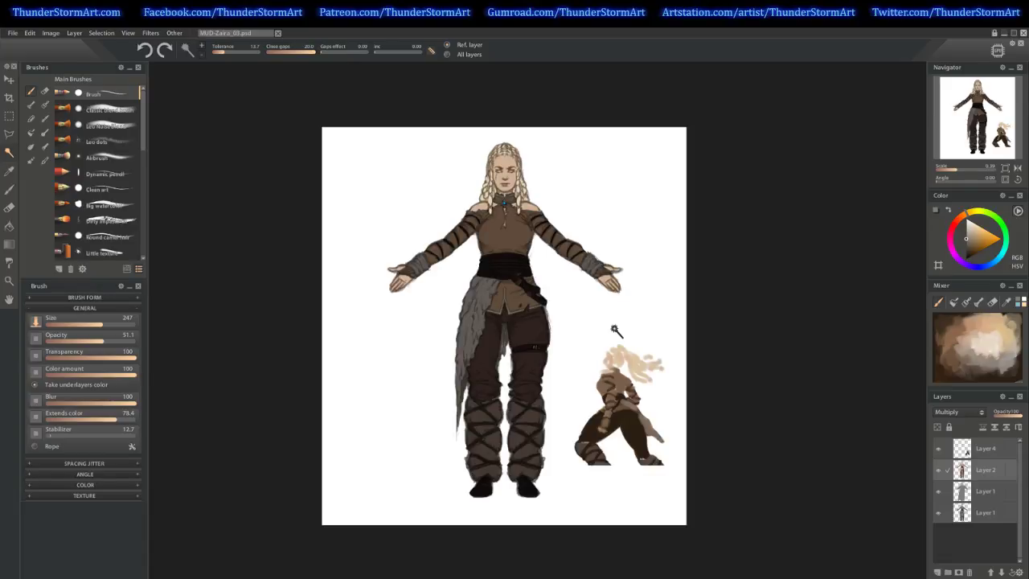
Save the changes to the MUD-Zaira_03.psd file.
key("space")
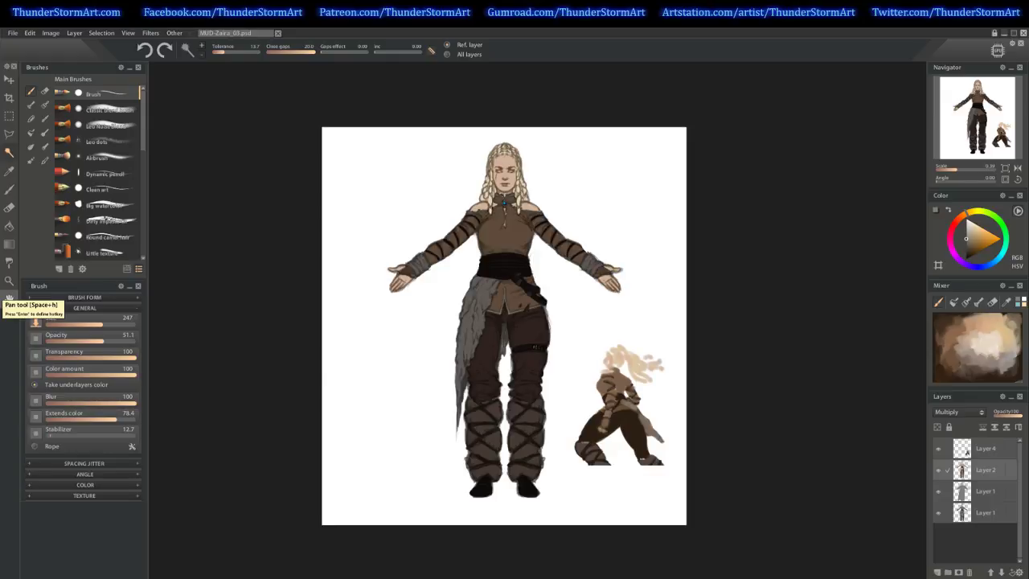
left_click(9, 298)
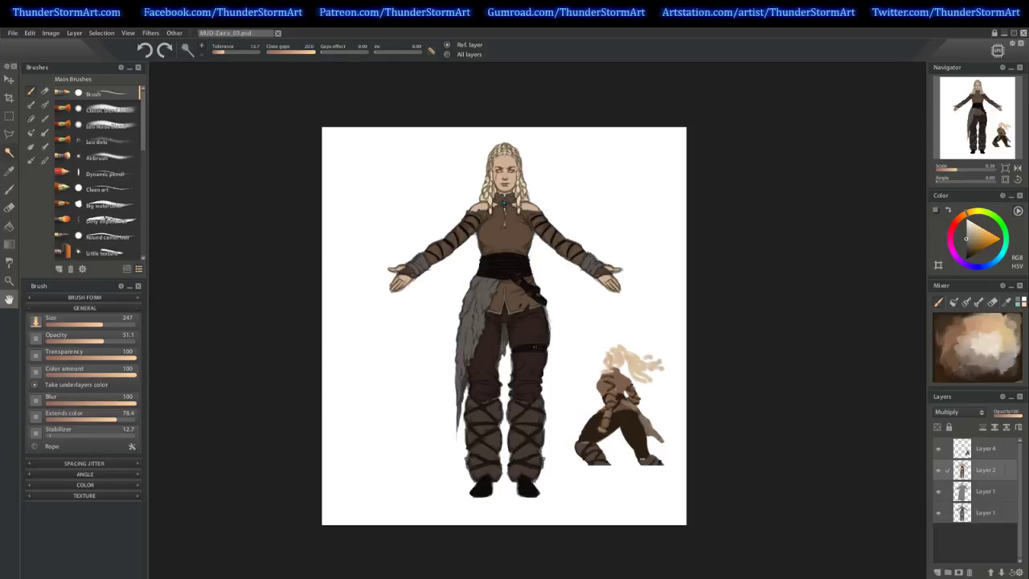
left_click(12, 33)
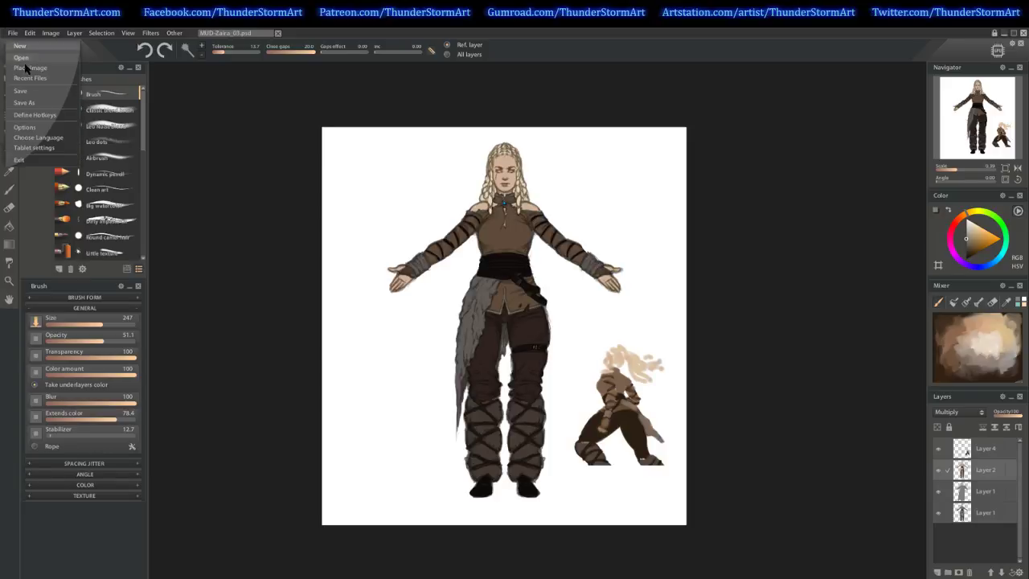
left_click(21, 93)
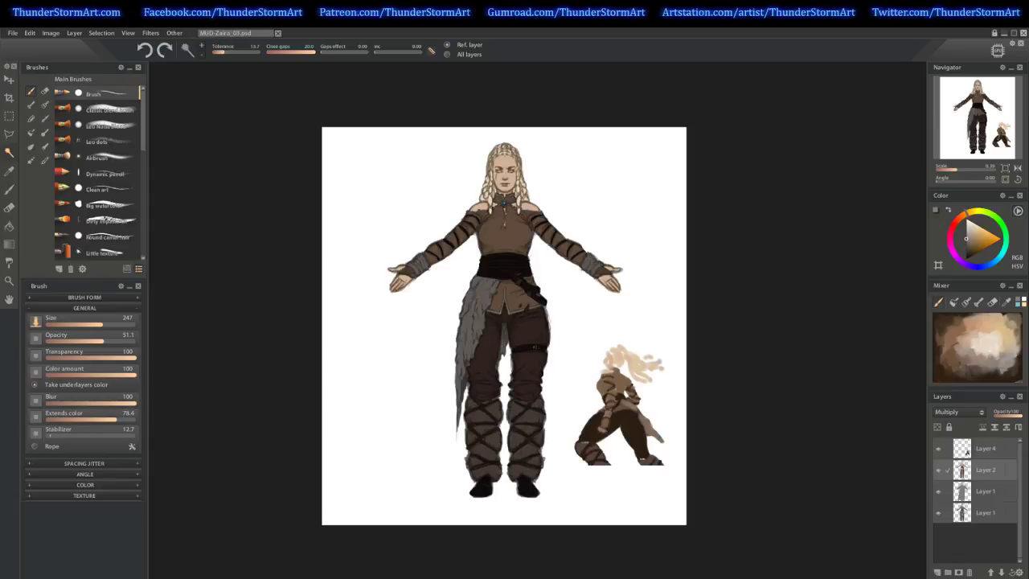
Add a new layer directly above Layer 2 and make a circular selection in the blank canvas area left of the head.
left_click(937, 572)
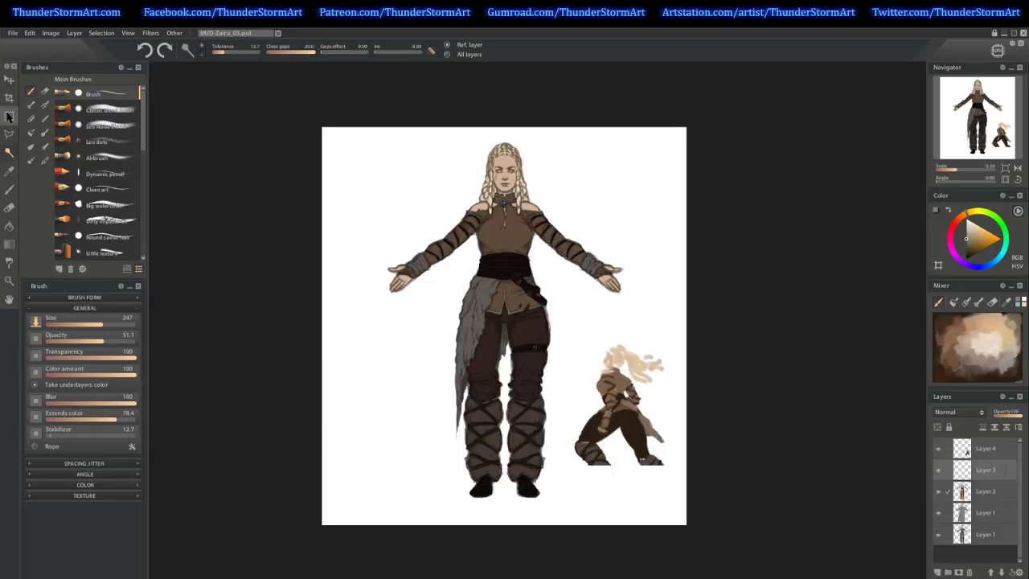
left_click(9, 117)
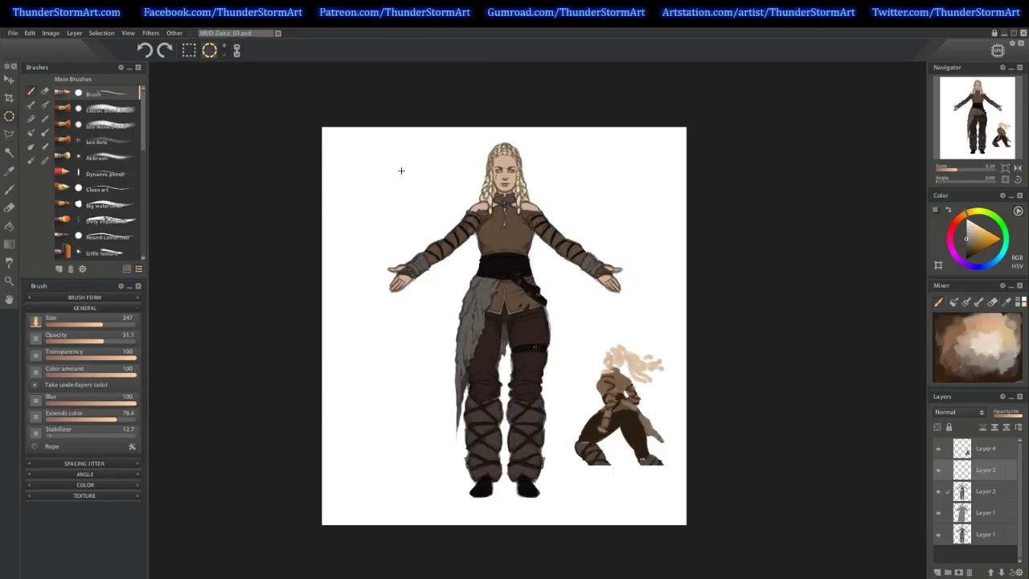
left_click_drag(376, 167, 397, 181)
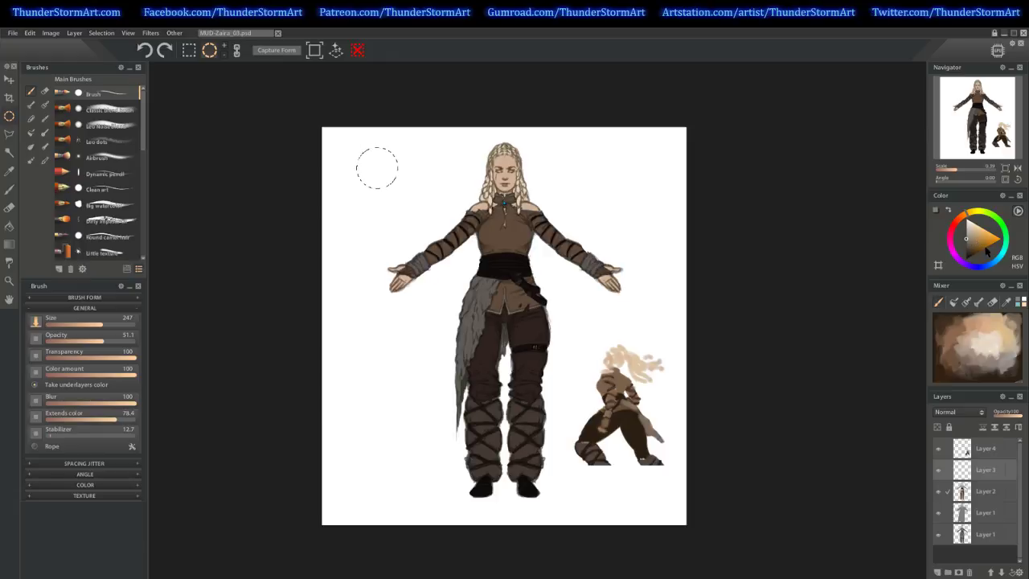
Pick an olive green and fill the circular selection with it on the new layer.
left_click(987, 213)
left_click(972, 241)
key("b")
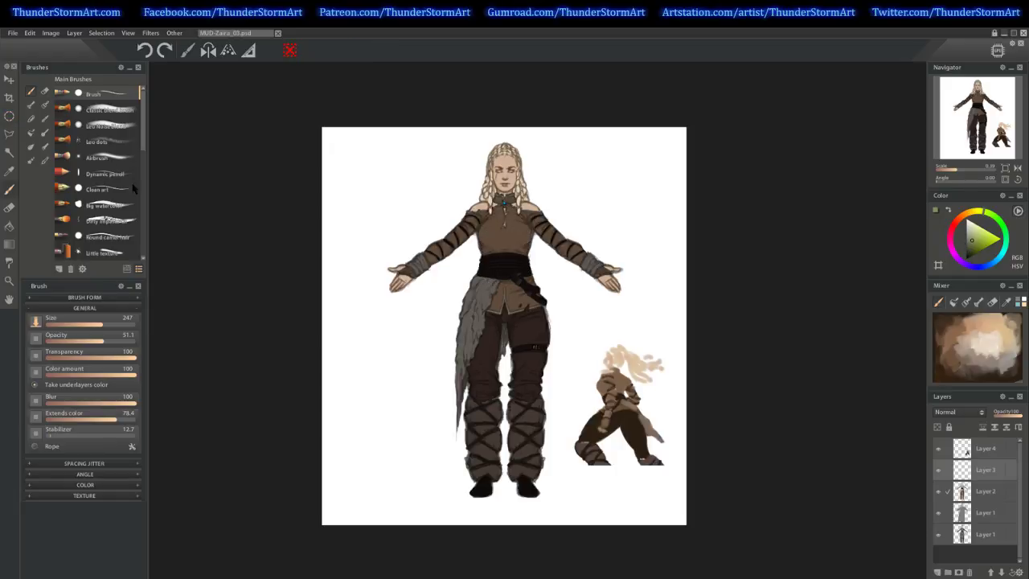
key("alt")
left_click(377, 168)
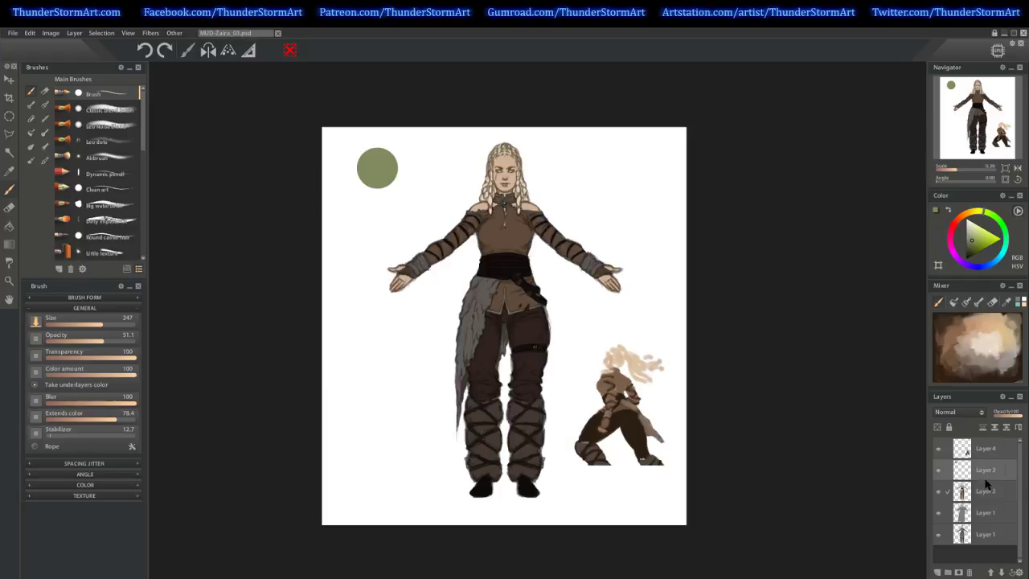
Duplicate the green circle's layer and darken the copy to black with an HSB brightness of -99.
key("ctrl+j")
key("ctrl+t")
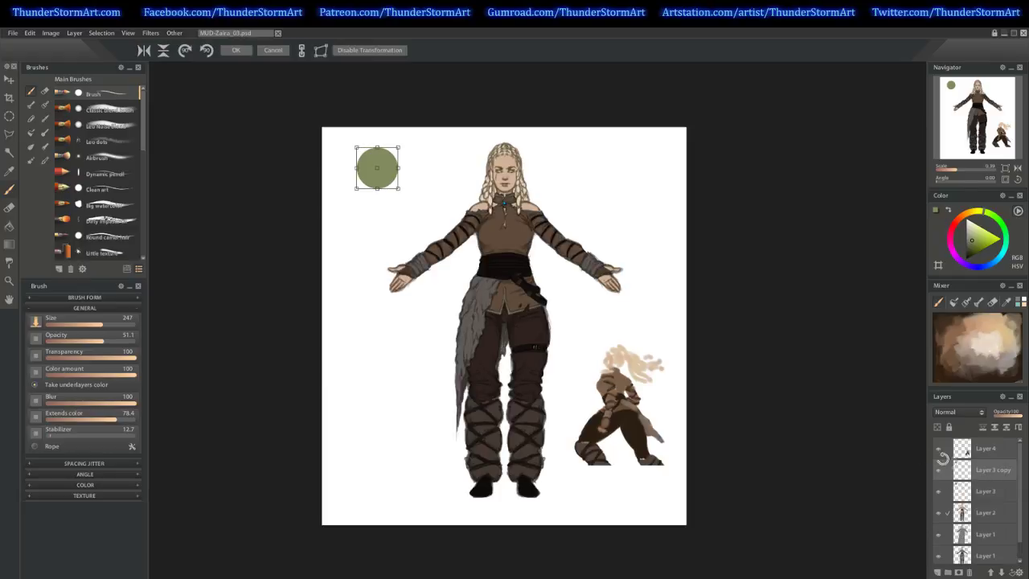
left_click_drag(397, 149, 390, 162)
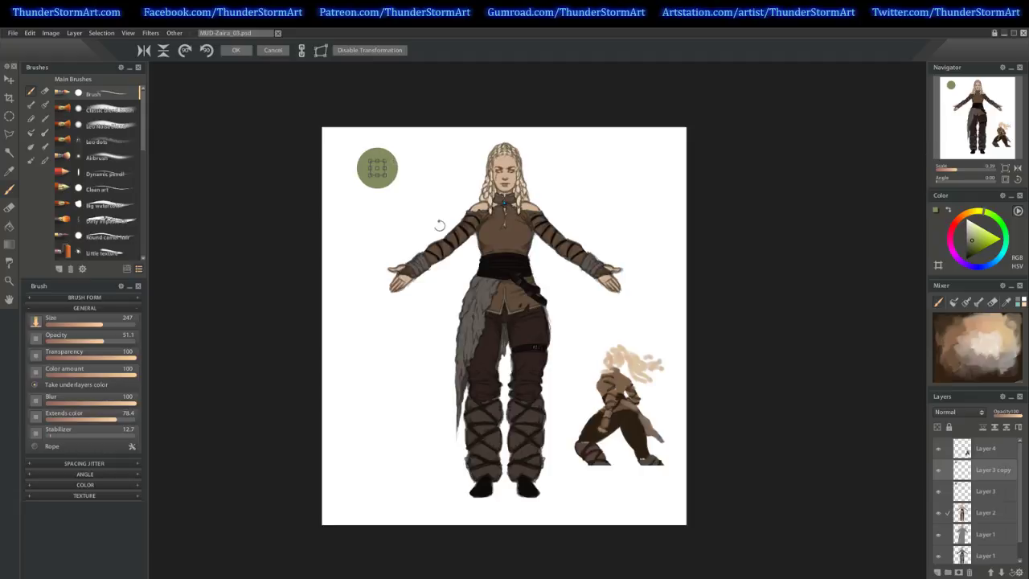
key("Return")
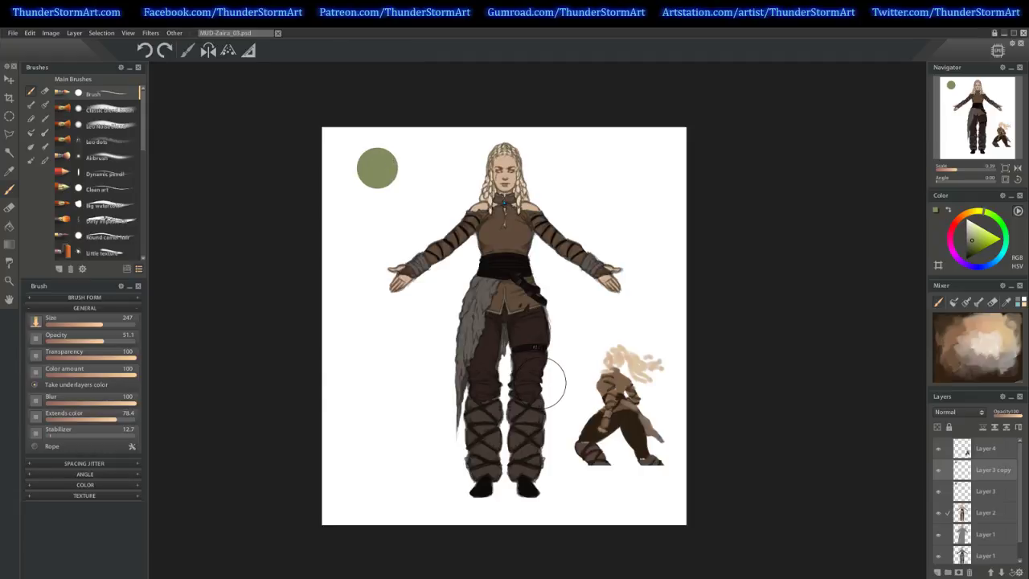
left_click(50, 33)
left_click(76, 59)
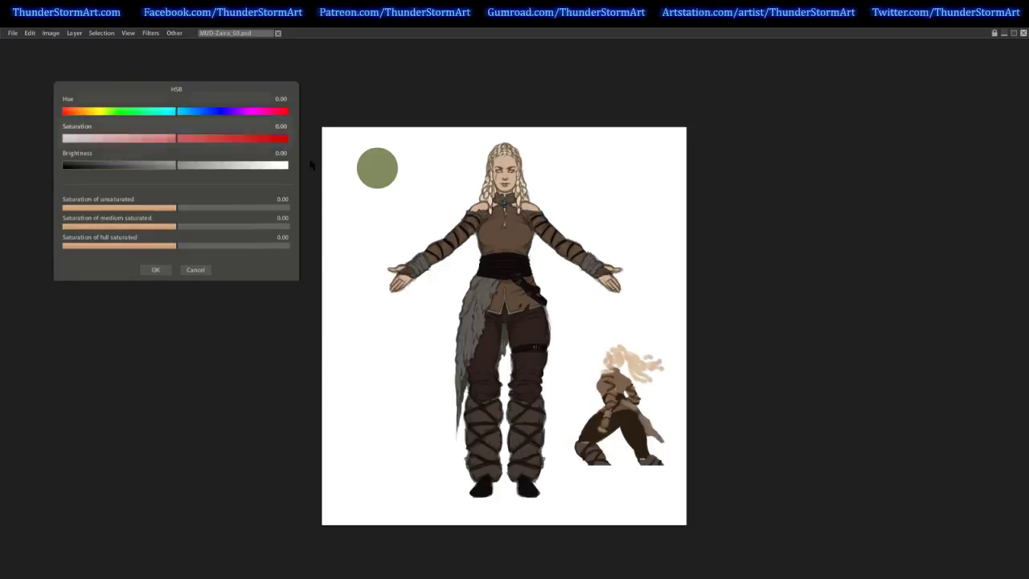
left_click_drag(134, 168, 28, 170)
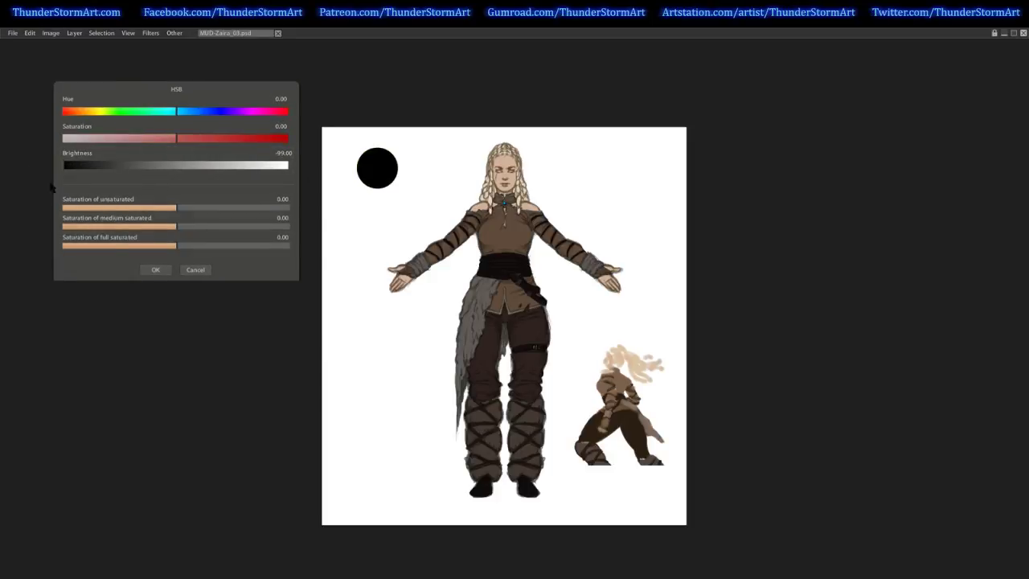
left_click(153, 269)
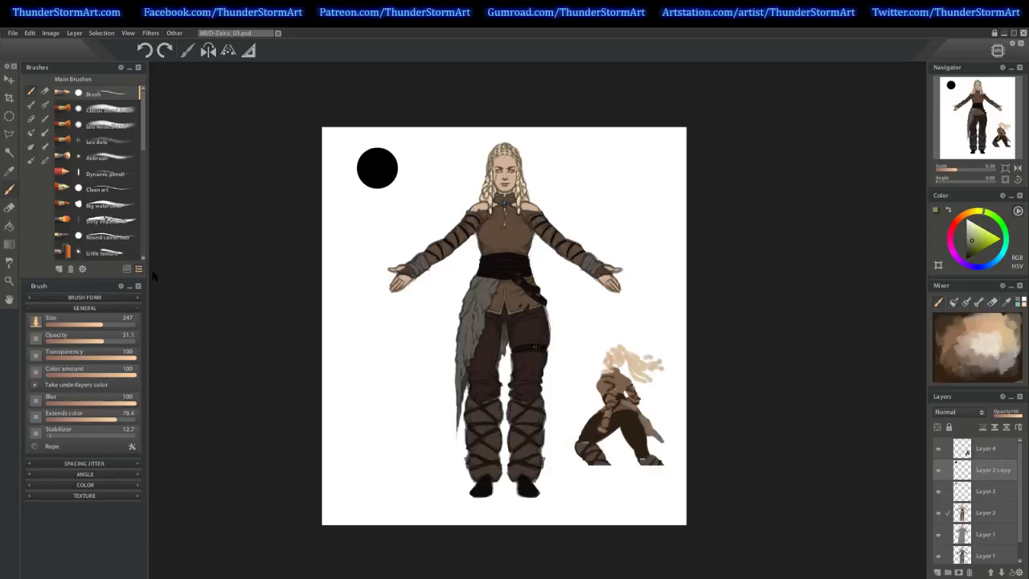
Shrink the black circle about its centre until it forms a small pupil inside the green circle.
key("ctrl+t")
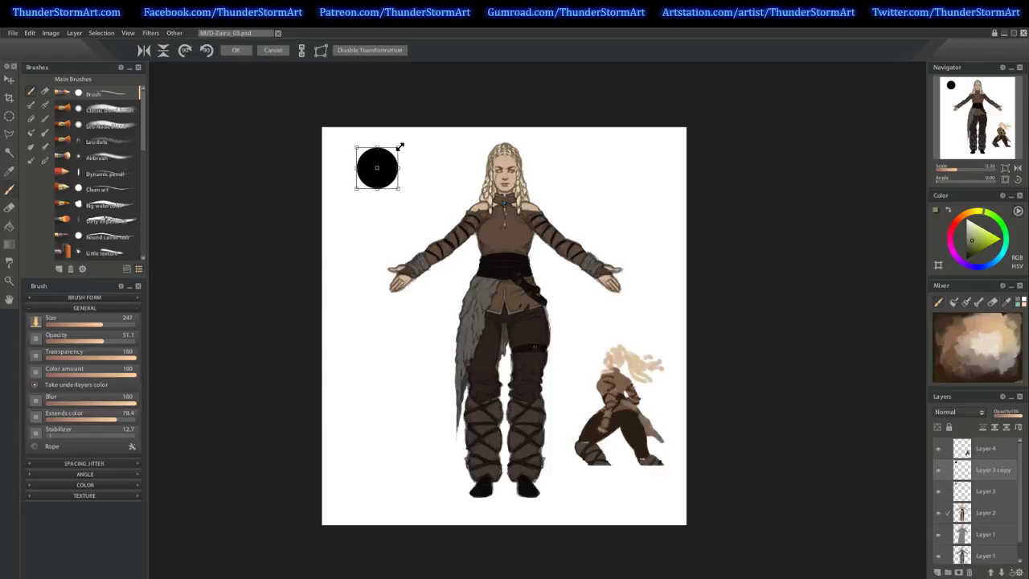
left_click_drag(400, 146, 393, 155)
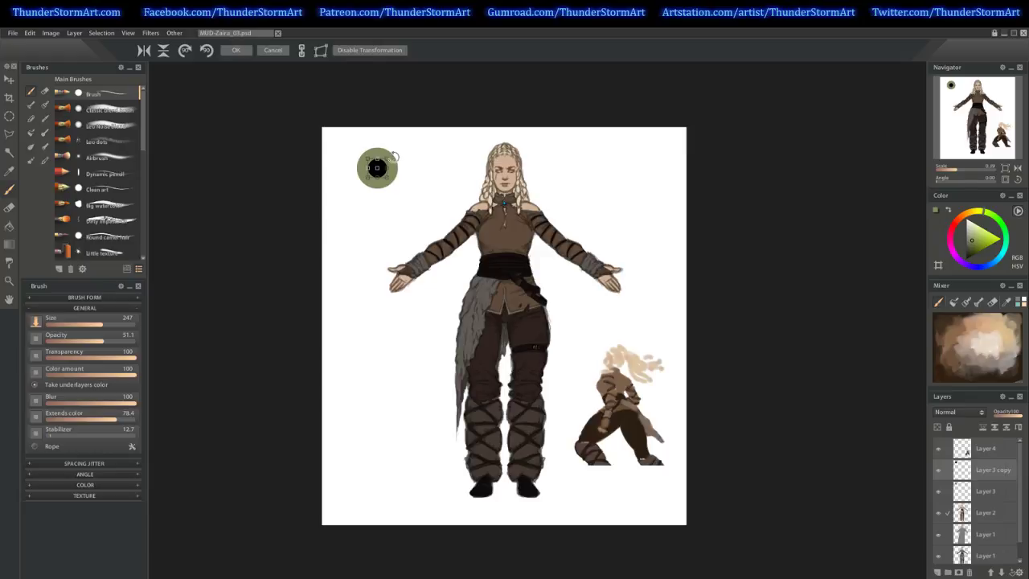
left_click_drag(394, 156, 387, 157)
key("Return")
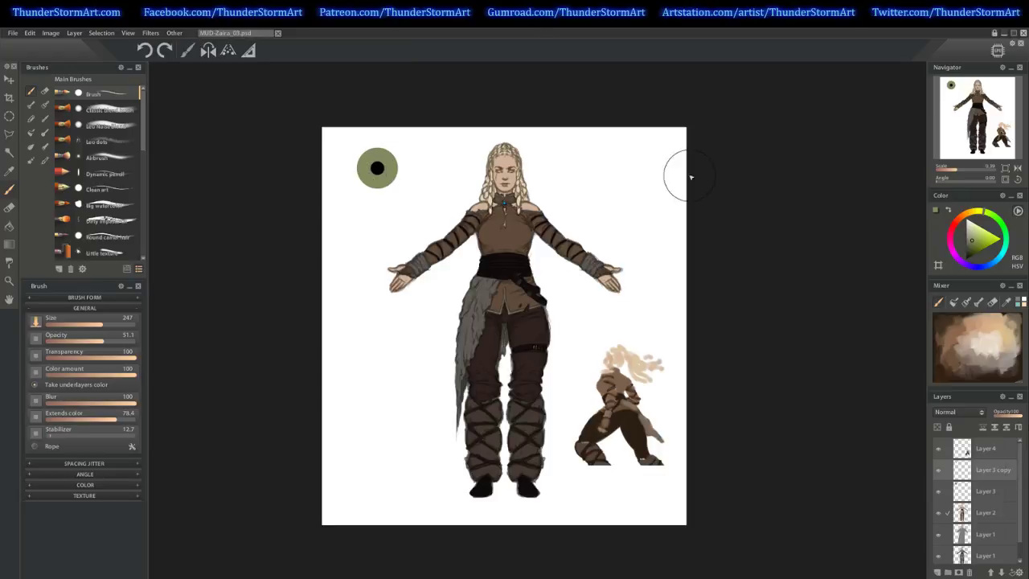
Load the green circle's shape on Layer 3 as a selection and add a new layer directly above it.
left_click(985, 498)
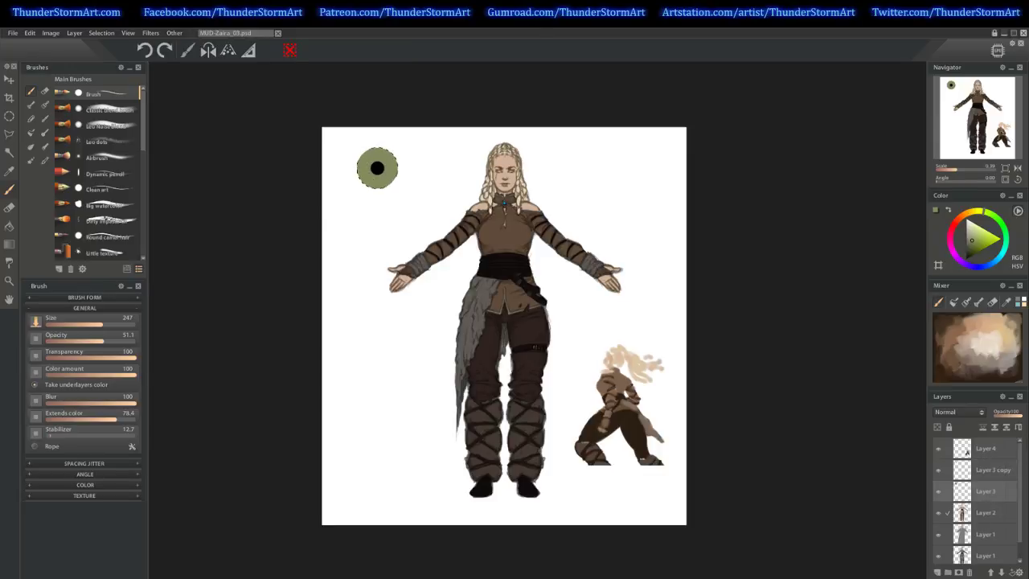
left_click(937, 571)
Paint fine radiating streaks around the pupil in muted orange and yellow, using a brush size of 41.1.
left_click(974, 213)
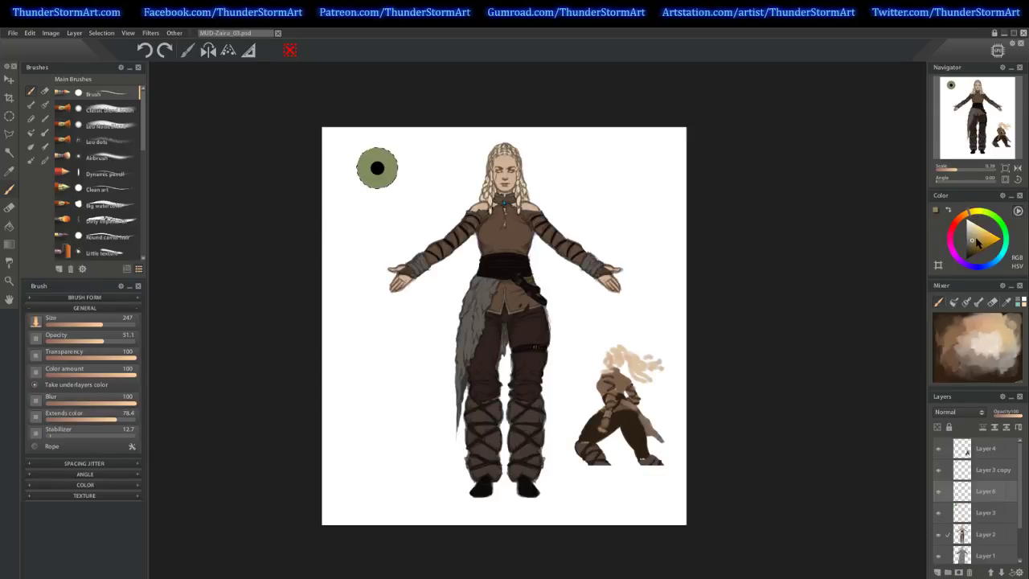
left_click(979, 246)
scroll(958, 87, "up", 3)
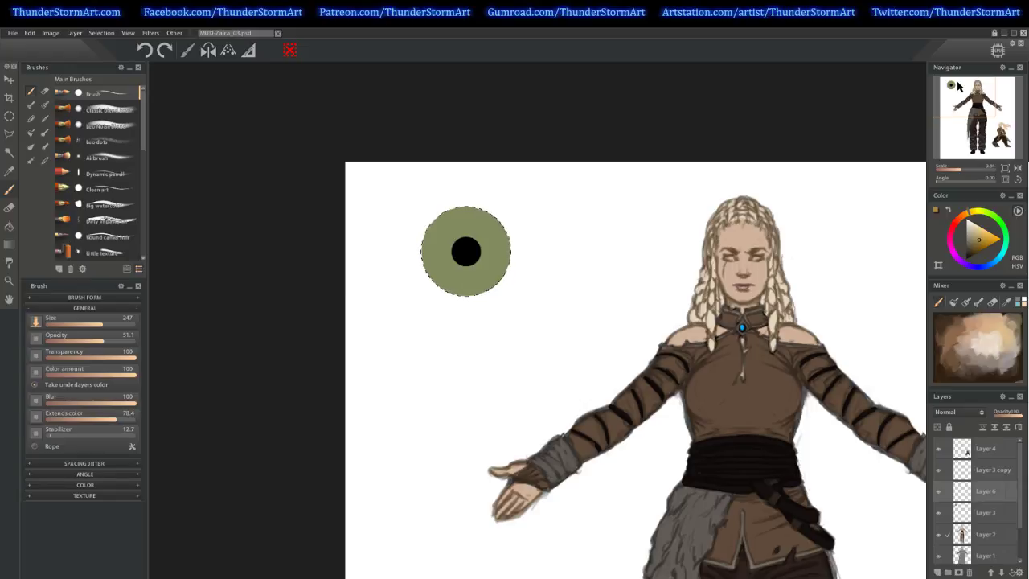
key("bracketleft")
key("bracketleft")
key("bracketleft")
key("bracketleft")
key("bracketleft")
mouse_move(476, 280)
left_mouse_down()
mouse_move(446, 283)
mouse_move(444, 262)
mouse_move(434, 275)
mouse_move(452, 256)
mouse_move(430, 251)
mouse_move(447, 242)
mouse_move(428, 261)
mouse_move(444, 245)
mouse_move(432, 239)
mouse_move(455, 237)
mouse_move(443, 219)
mouse_move(460, 235)
mouse_move(464, 216)
mouse_move(468, 236)
mouse_move(471, 216)
mouse_move(473, 237)
mouse_move(480, 218)
mouse_move(477, 237)
mouse_move(490, 223)
mouse_move(483, 244)
mouse_move(504, 234)
mouse_move(483, 254)
mouse_move(497, 255)
mouse_move(487, 265)
mouse_move(498, 272)
mouse_move(483, 268)
mouse_move(492, 280)
mouse_move(458, 300)
mouse_move(428, 262)
mouse_move(437, 230)
mouse_move(452, 218)
mouse_move(507, 262)
mouse_move(486, 281)
mouse_move(484, 219)
mouse_move(447, 214)
left_mouse_up()
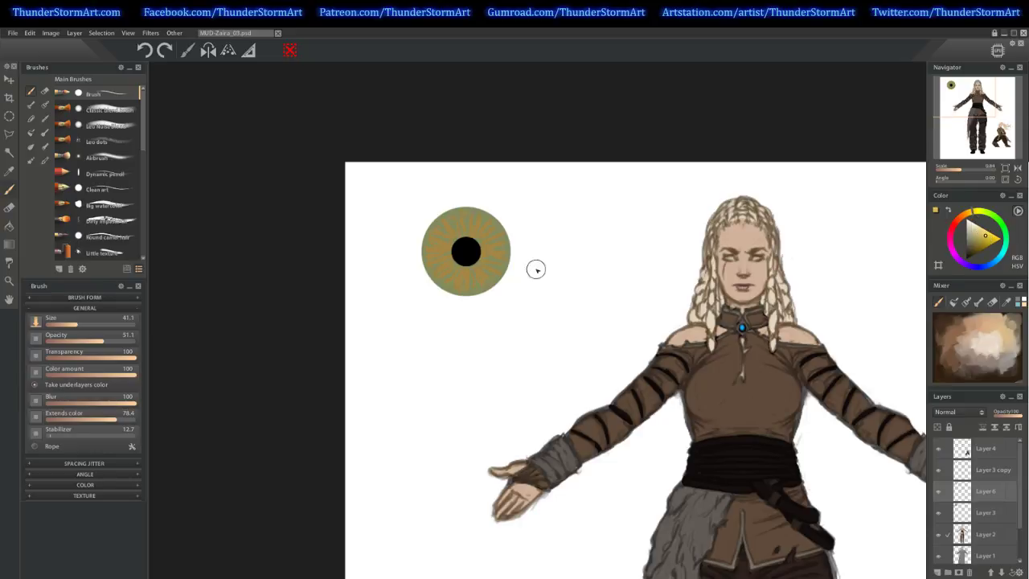
mouse_move(472, 266)
left_mouse_down()
mouse_move(479, 292)
mouse_move(474, 276)
mouse_move(492, 259)
mouse_move(485, 250)
mouse_move(499, 254)
mouse_move(482, 251)
mouse_move(499, 234)
mouse_move(482, 232)
left_mouse_up()
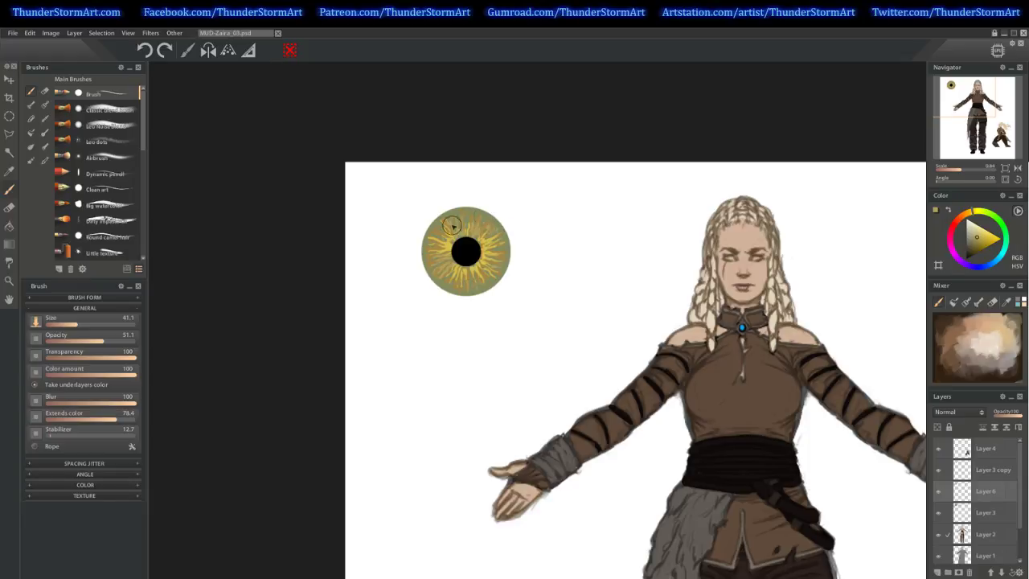
Paint a very dark rim around the iris and add short dark edge streaks, reducing the brush size to 12.5.
mouse_move(961, 169)
left_mouse_down()
mouse_move(954, 184)
mouse_move(963, 184)
left_mouse_up()
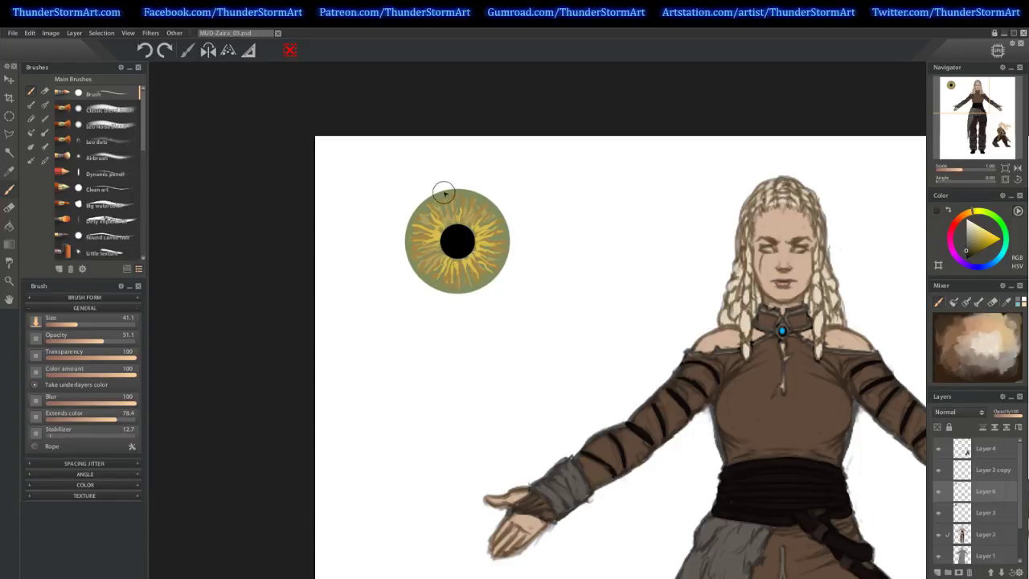
mouse_move(409, 217)
left_mouse_down()
mouse_move(415, 271)
mouse_move(441, 294)
mouse_move(490, 284)
mouse_move(520, 240)
mouse_move(502, 274)
mouse_move(511, 243)
mouse_move(495, 202)
mouse_move(456, 188)
mouse_move(473, 185)
mouse_move(417, 209)
left_mouse_up()
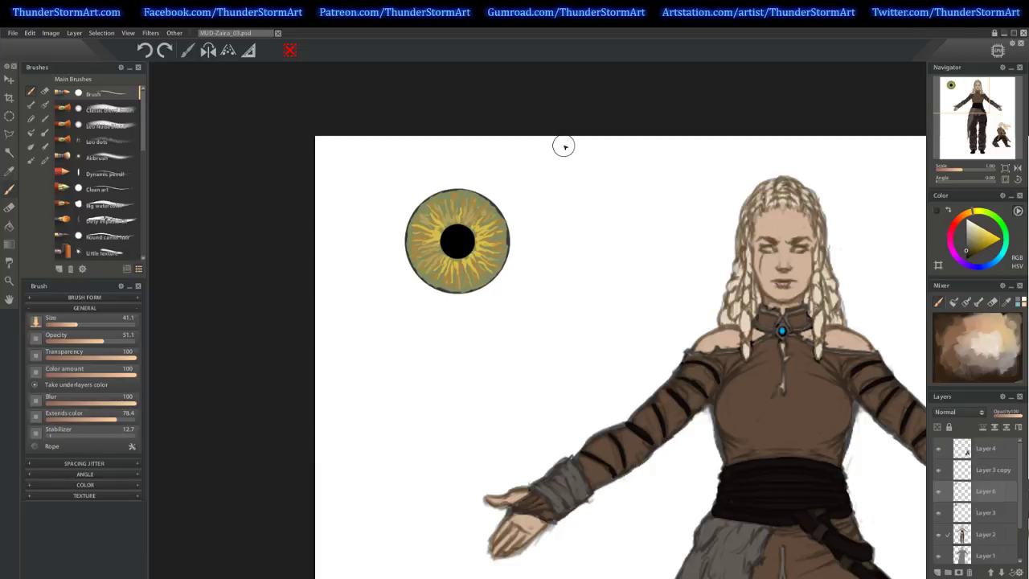
key("bracketleft")
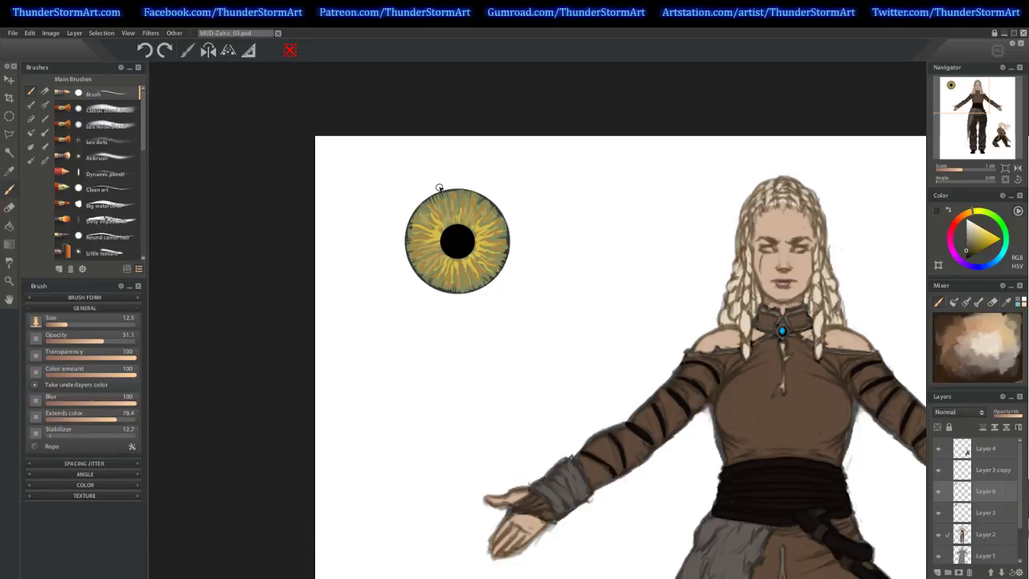
key("c")
left_click_drag(964, 170, 952, 170)
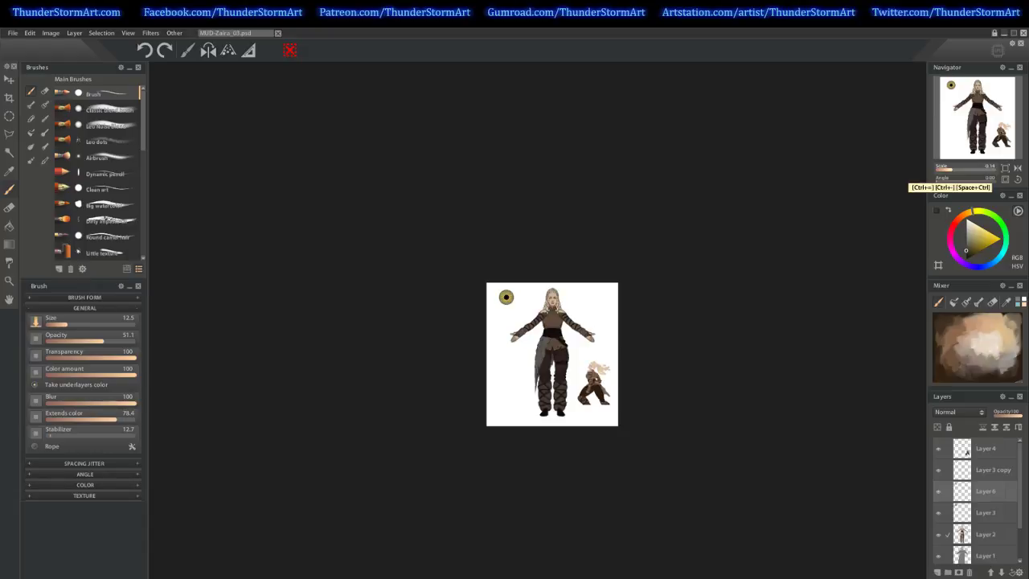
left_click_drag(952, 170, 961, 171)
left_click(938, 470)
left_click(938, 470)
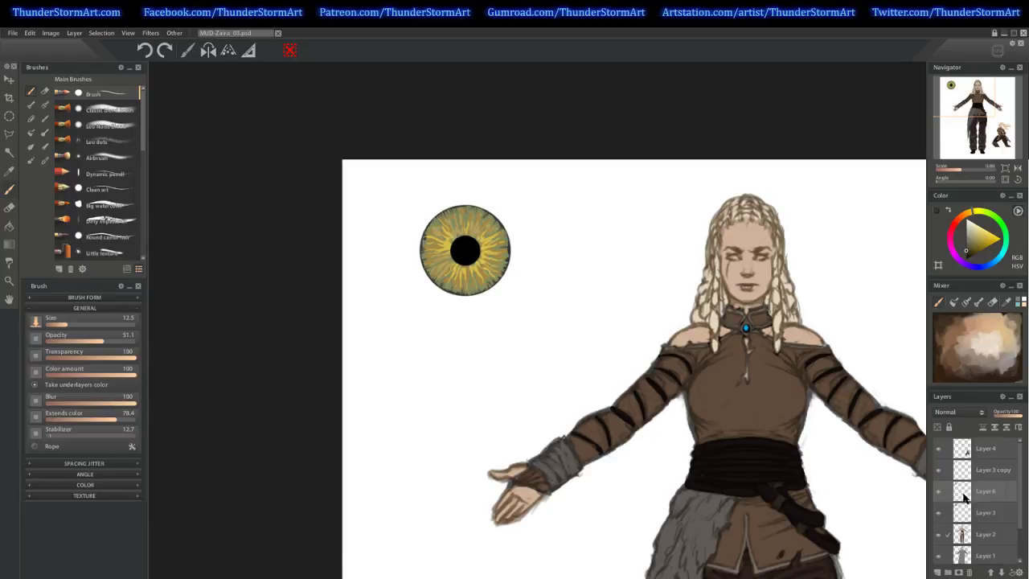
Add a new layer above Layer 6 and cover the iris with light orange using a large brush, leaving the outer rim uncovered.
left_click(937, 572)
left_click(997, 321)
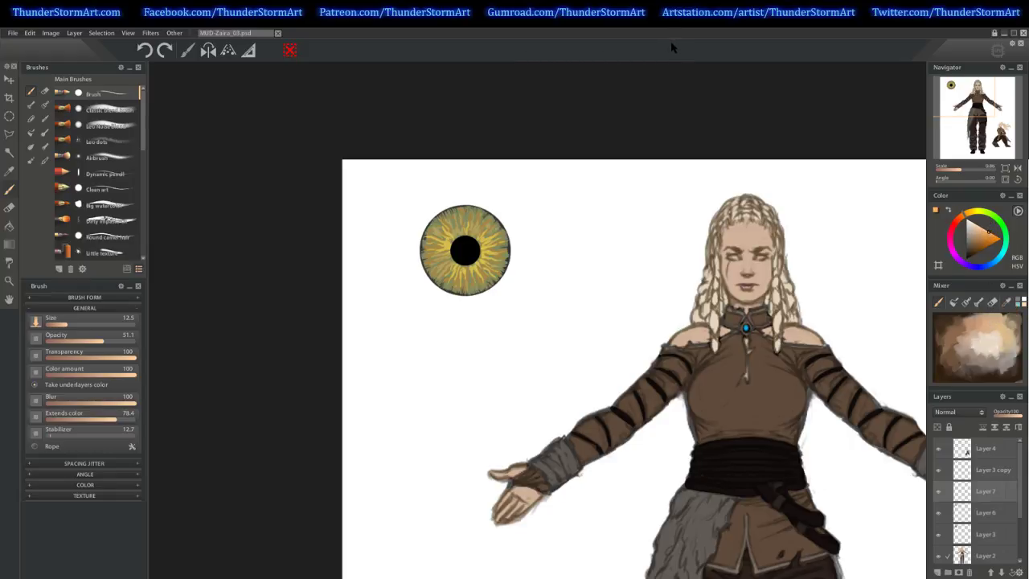
key("bracketright")
key("bracketright")
key("bracketright")
key("bracketright")
key("bracketright")
key("bracketright")
key("bracketright")
key("bracketright")
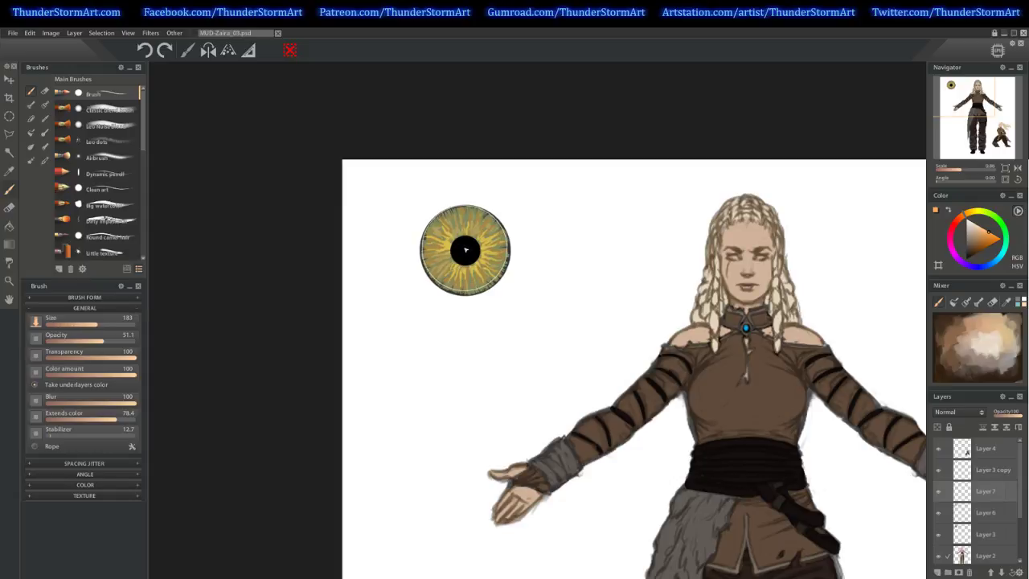
mouse_move(466, 251)
left_mouse_down()
mouse_move(478, 241)
mouse_move(454, 257)
mouse_move(476, 265)
mouse_move(458, 257)
mouse_move(473, 247)
left_mouse_up()
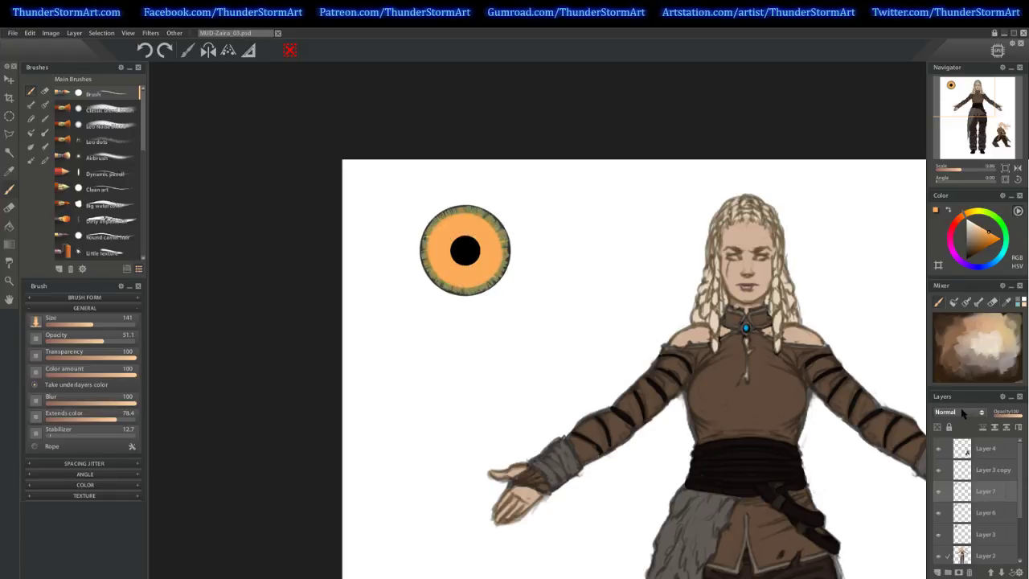
Set Layer 7 to Overlay blending and reduce its opacity to roughly two thirds.
left_click(958, 411)
left_click(951, 341)
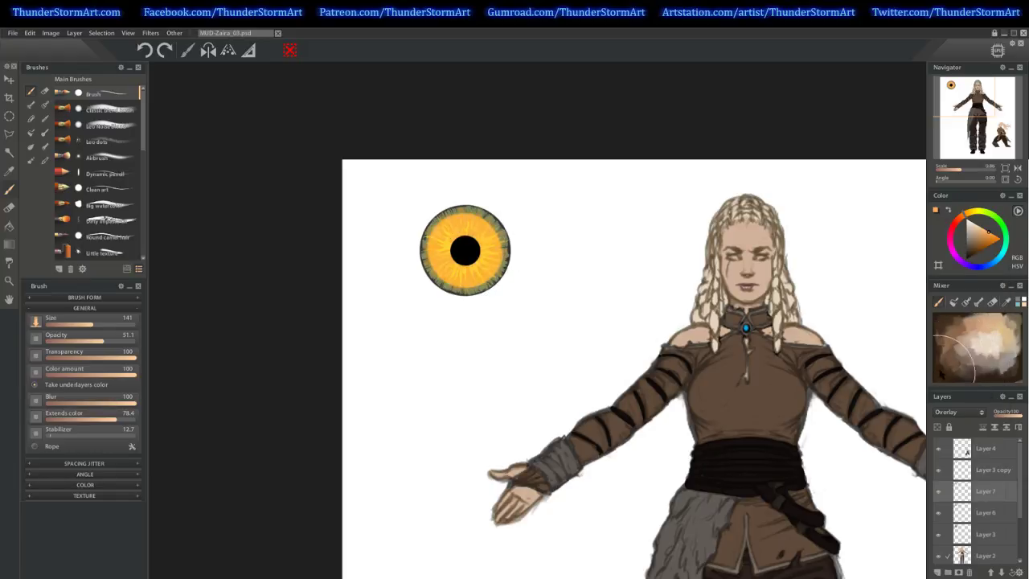
left_click(1009, 415)
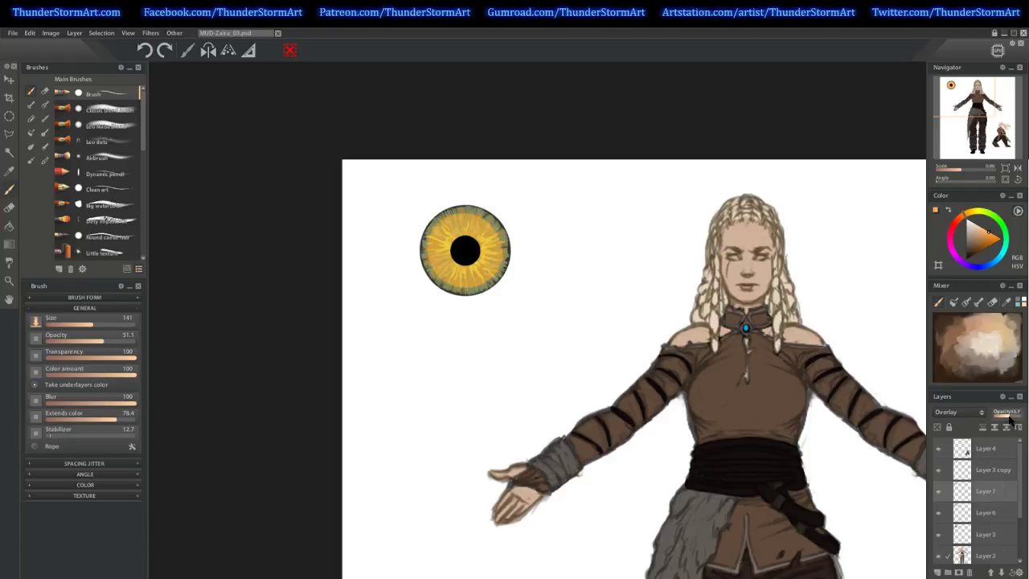
left_click_drag(1009, 418, 1014, 418)
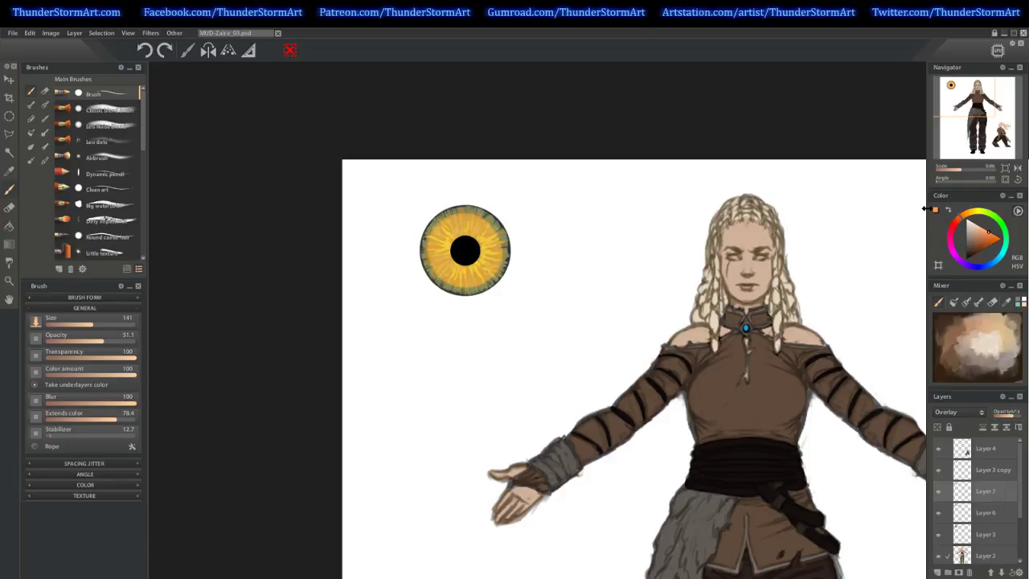
Paint reddish orange over the iris and, at brush size 32.1, around its rim, and lower Layer 7's opacity to about a third.
mouse_move(466, 241)
left_mouse_down()
mouse_move(483, 257)
mouse_move(473, 261)
mouse_move(466, 245)
mouse_move(493, 225)
mouse_move(447, 255)
left_mouse_up()
key("bracketleft")
key("bracketleft")
key("bracketleft")
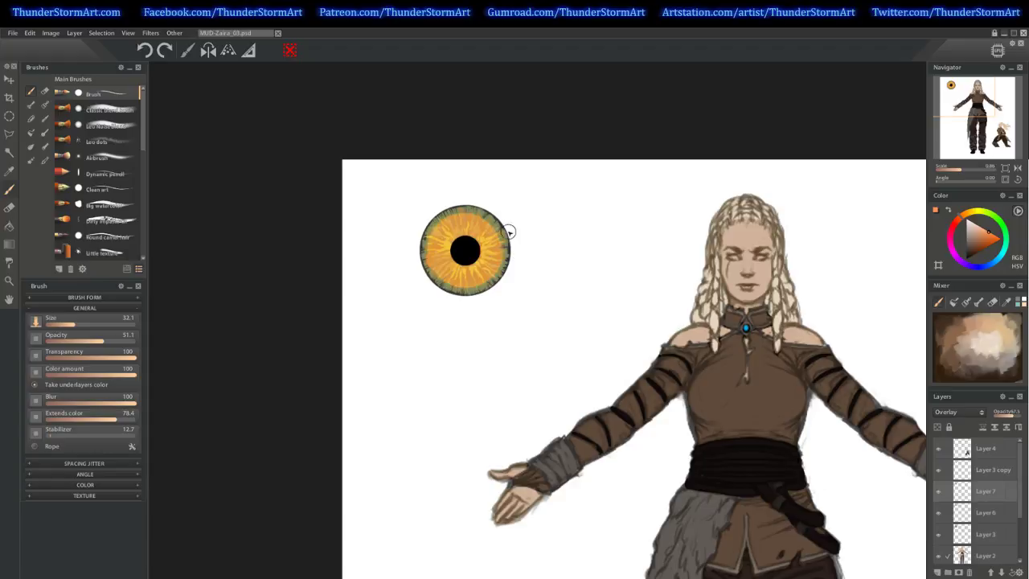
mouse_move(517, 237)
left_mouse_down()
mouse_move(478, 292)
mouse_move(463, 266)
mouse_move(483, 201)
mouse_move(421, 246)
mouse_move(461, 187)
left_mouse_up()
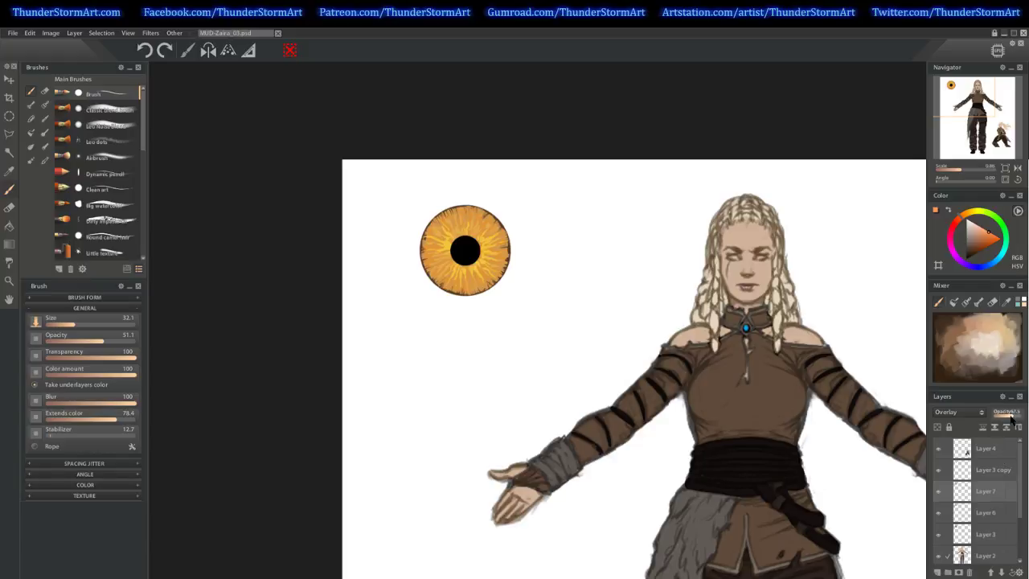
left_click_drag(1014, 417, 1009, 417)
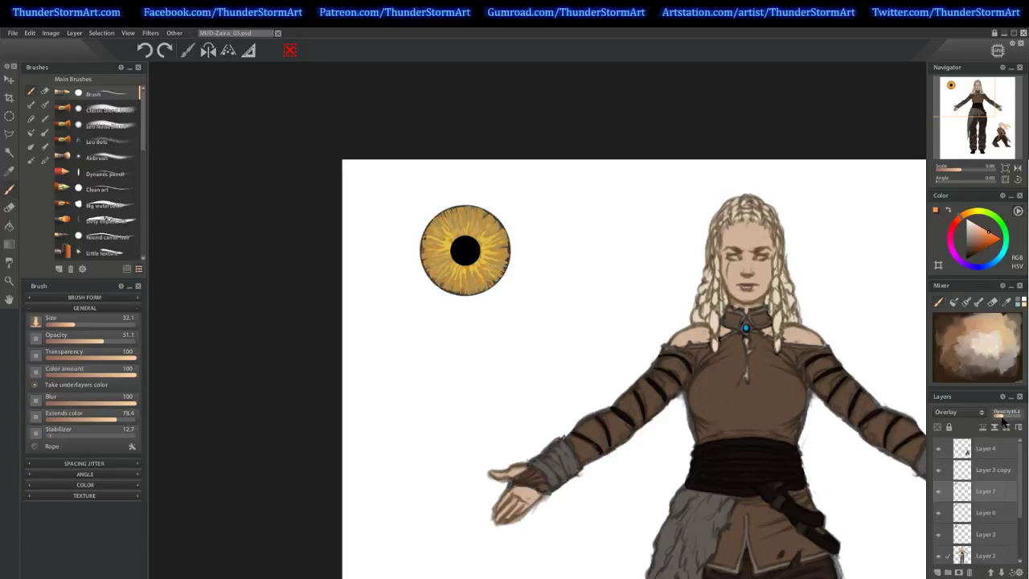
left_click_drag(964, 174, 957, 177)
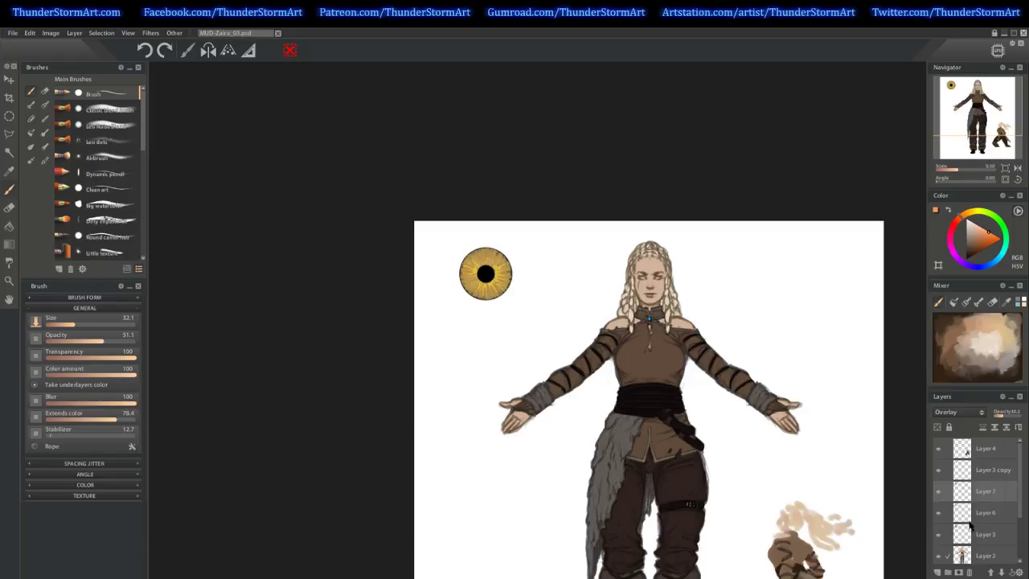
Check the iris layers by toggling their visibility, and merge Layer 7 and Layer 6 down into Layer 3.
left_click(939, 535)
left_click(938, 535)
left_click(977, 534)
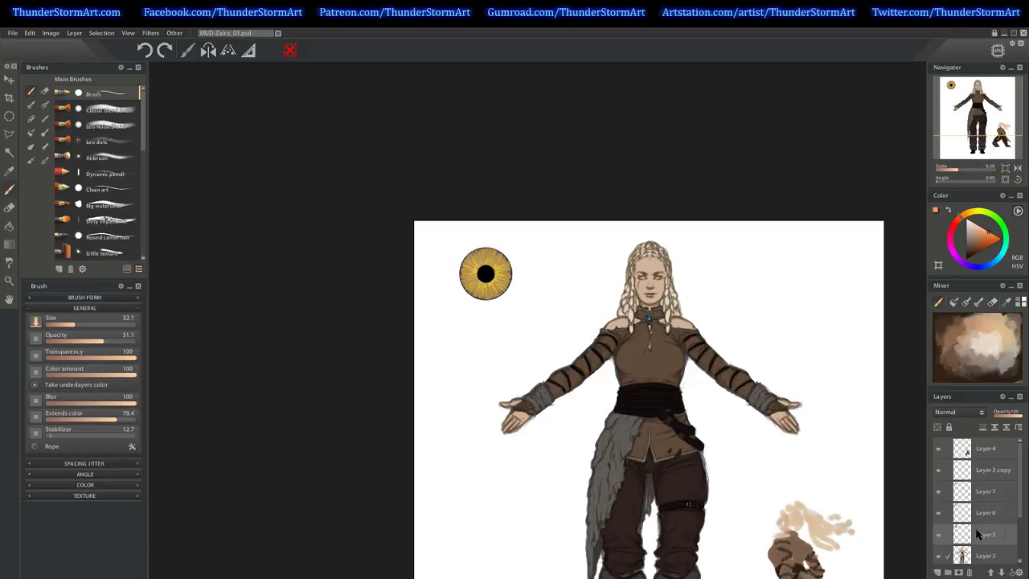
left_click(986, 513)
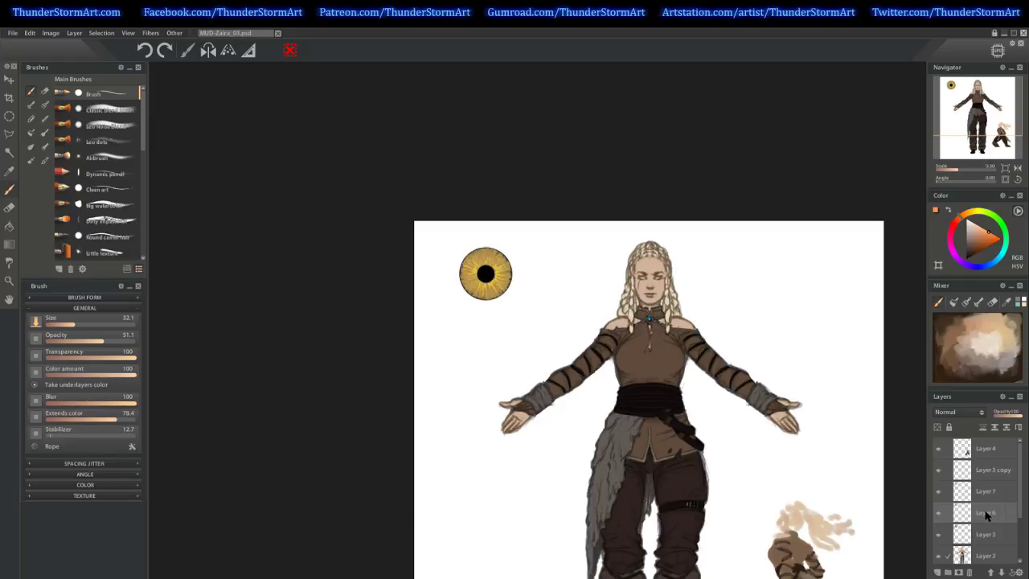
left_click(938, 515)
left_click(939, 491)
left_click(939, 491)
key("Delete")
key("Delete")
Slightly lower the opacity of the pupil layer, Layer 3 copy, and merge it down into Layer 3.
left_click(938, 470)
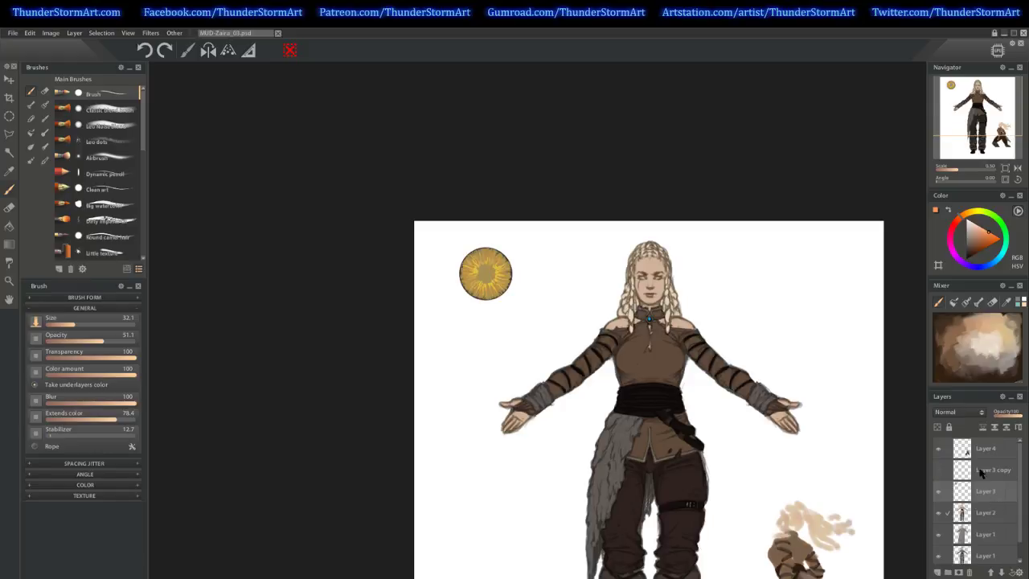
left_click(938, 470)
left_click(988, 470)
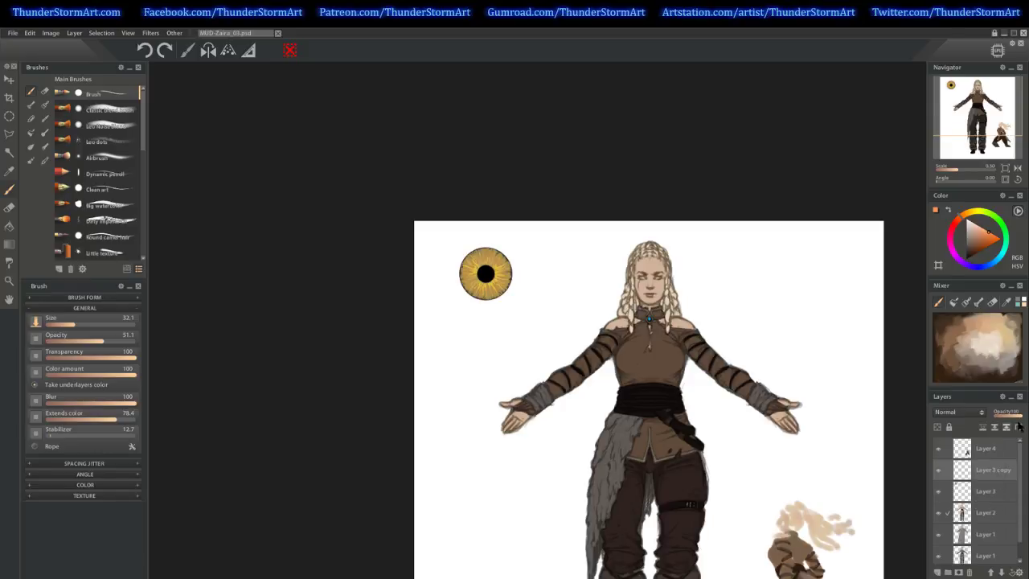
left_click_drag(1018, 416, 1014, 416)
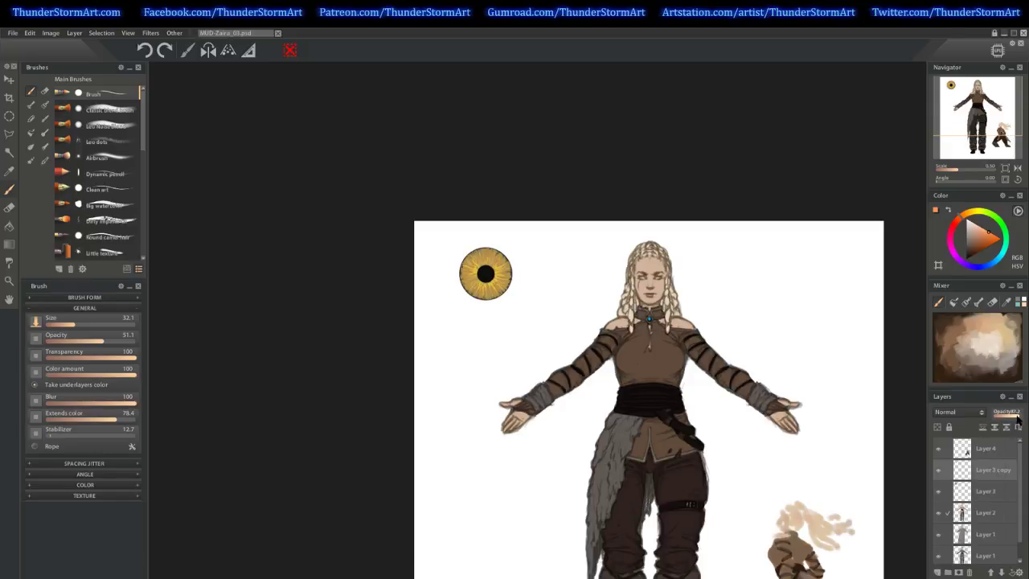
key("ctrl+e")
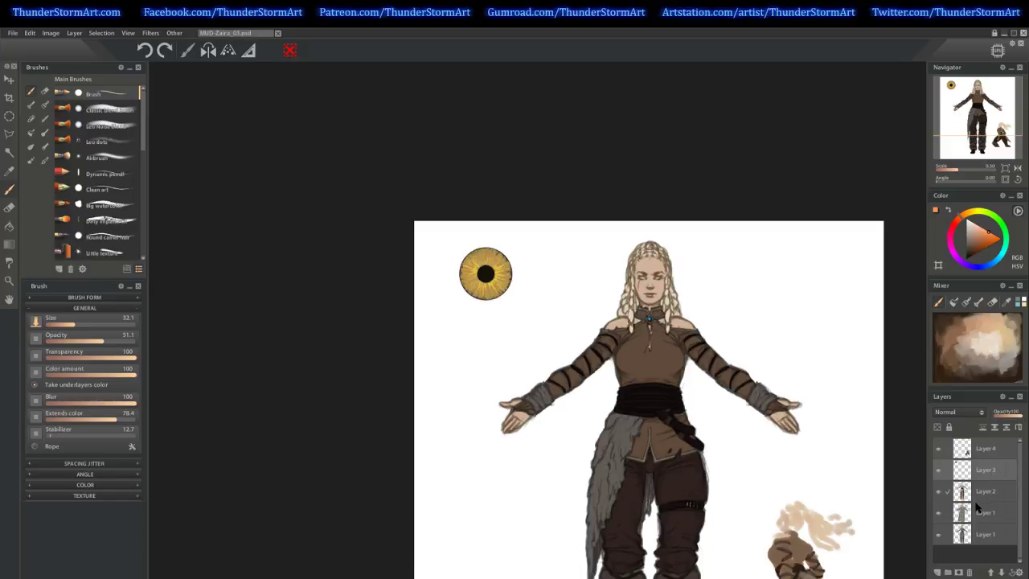
Check the painted iris by toggling Layer 3's visibility, and duplicate Layer 3.
left_click(937, 470)
left_click(937, 471)
key("ctrl+j")
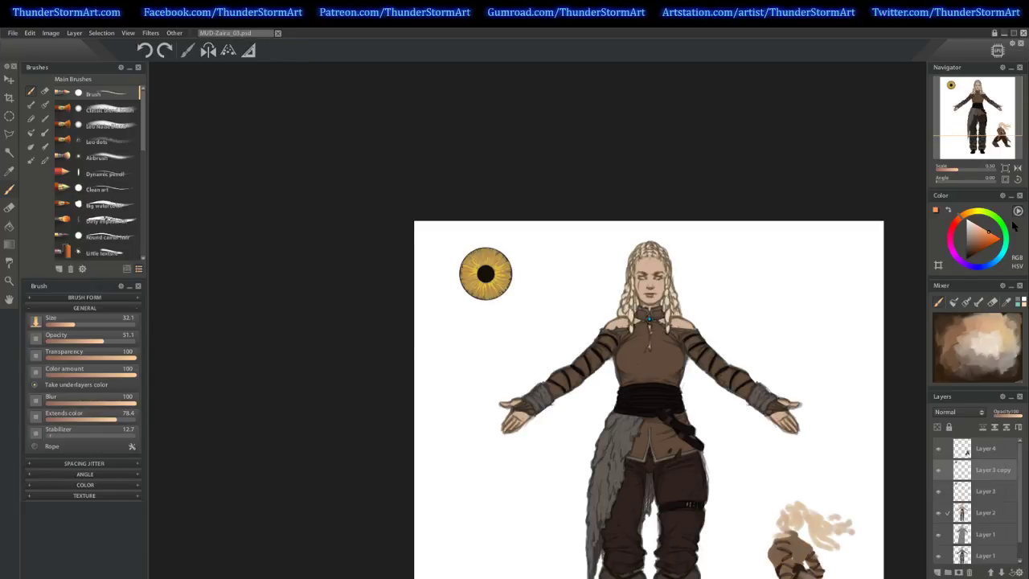
Shrink the duplicated iris to about a quarter of its size beside the original and rotate it slightly clockwise.
left_click(1018, 167)
left_click(968, 171)
left_click_drag(969, 173, 970, 172)
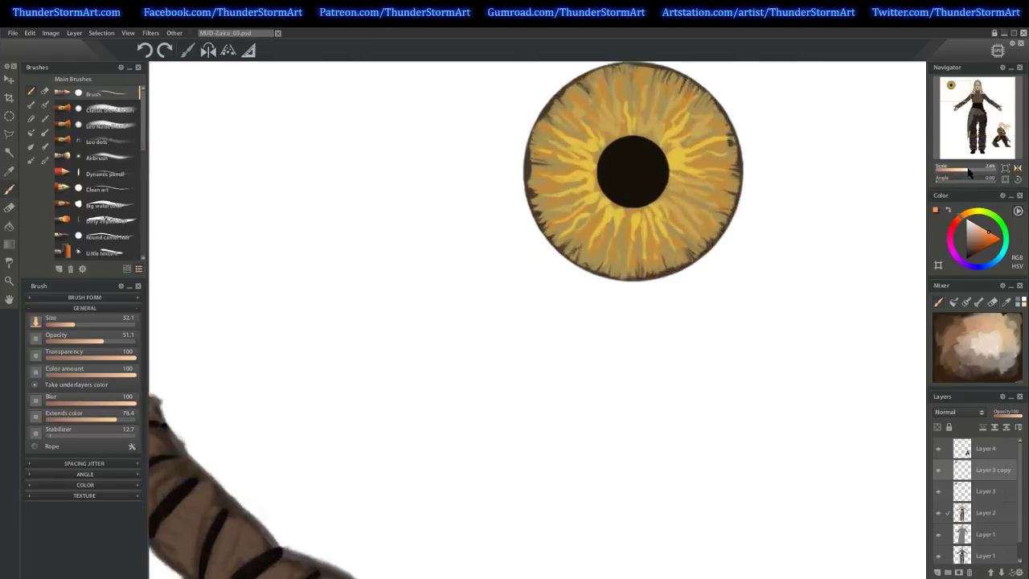
left_click(968, 107)
left_click_drag(969, 107, 953, 92)
key("ctrl+t")
left_click_drag(580, 154, 491, 258)
left_click_drag(456, 320, 810, 298)
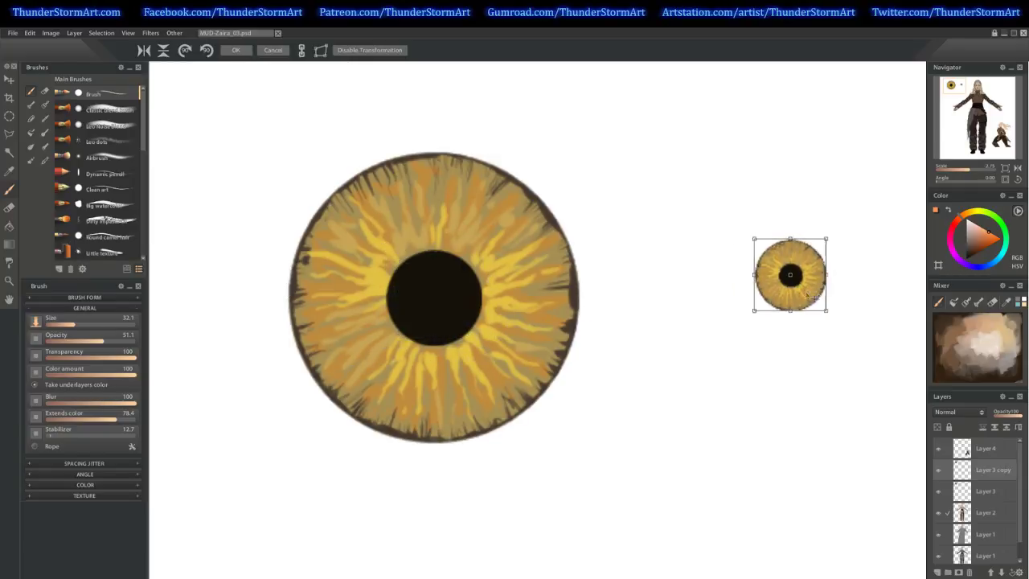
left_click_drag(880, 236, 883, 245)
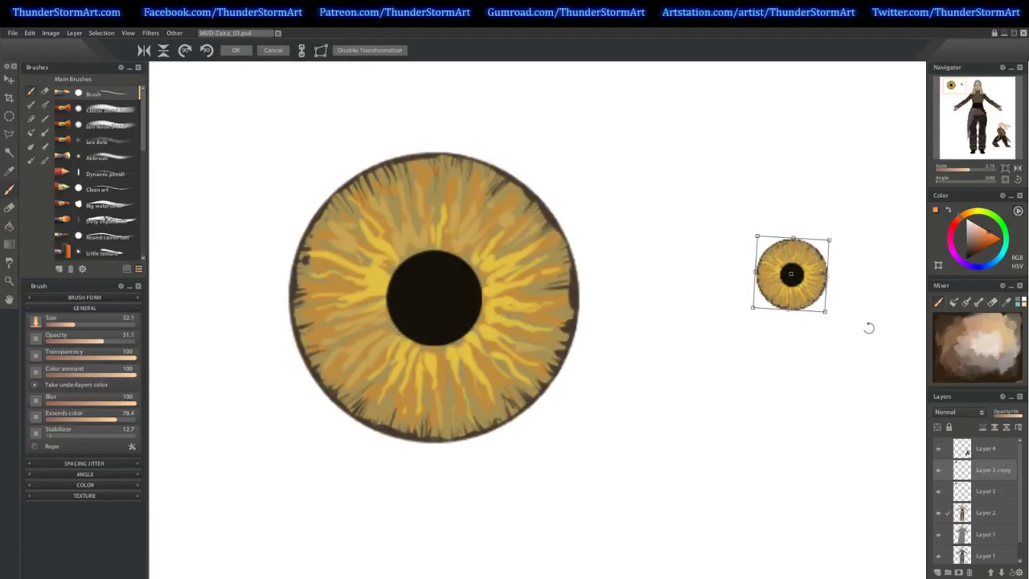
mouse_move(869, 328)
left_mouse_down()
mouse_move(880, 318)
mouse_move(879, 339)
left_mouse_up()
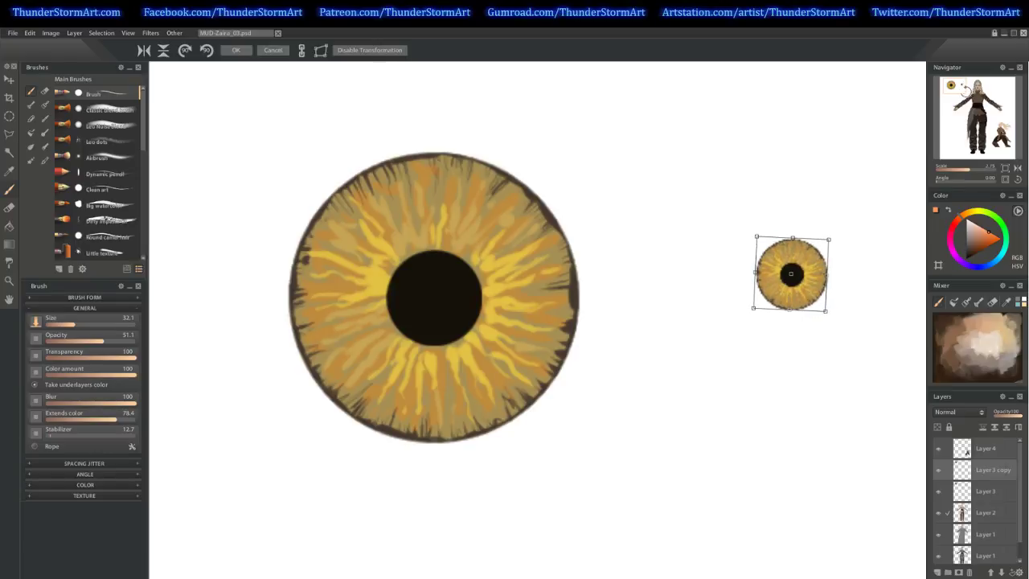
Move the small iris onto the character's eye above the cheek line and shrink it to fit the socket.
left_click_drag(858, 264, 673, 264)
left_click_drag(871, 412, 431, 344)
left_click_drag(181, 215, 692, 279)
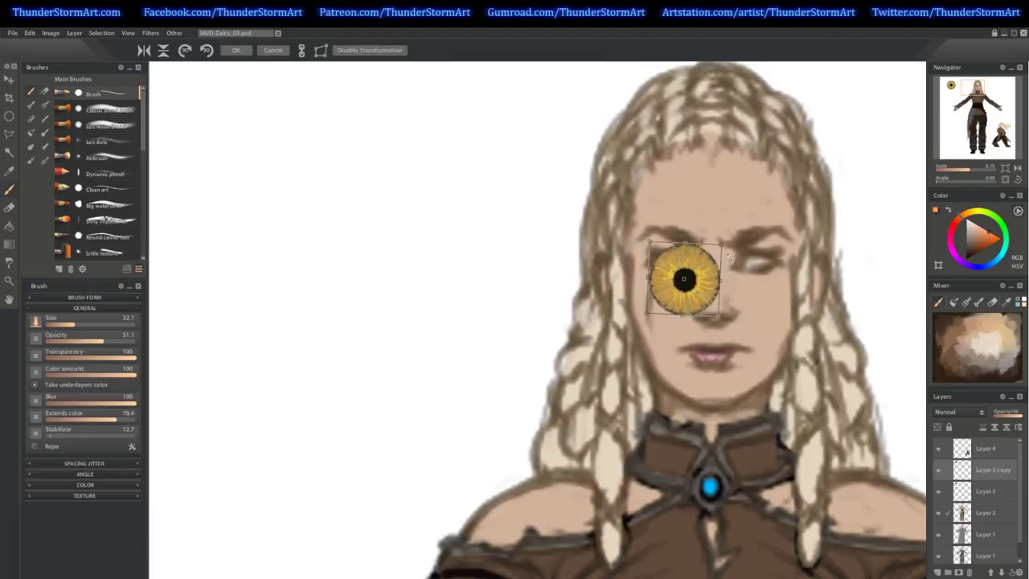
left_click_drag(722, 242, 685, 253)
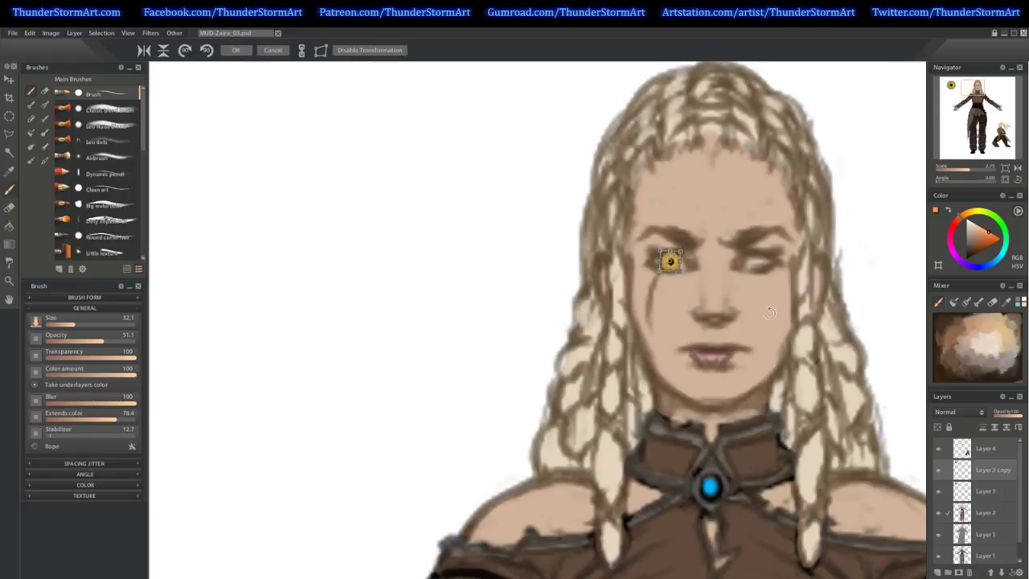
key("Return")
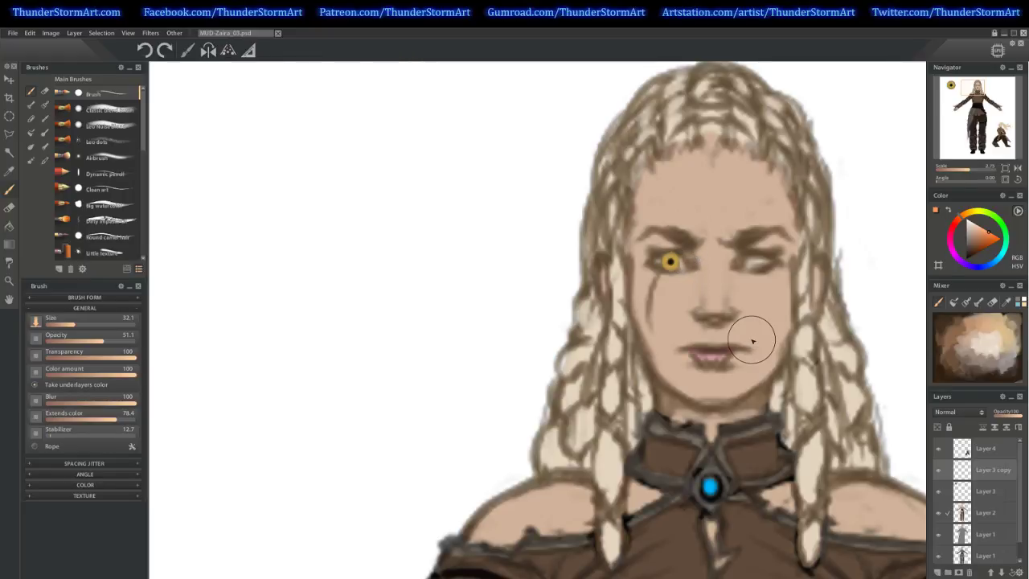
Fine-tune the iris position inside the eye by shifting it slightly up and toward the temple.
key("ctrl+t")
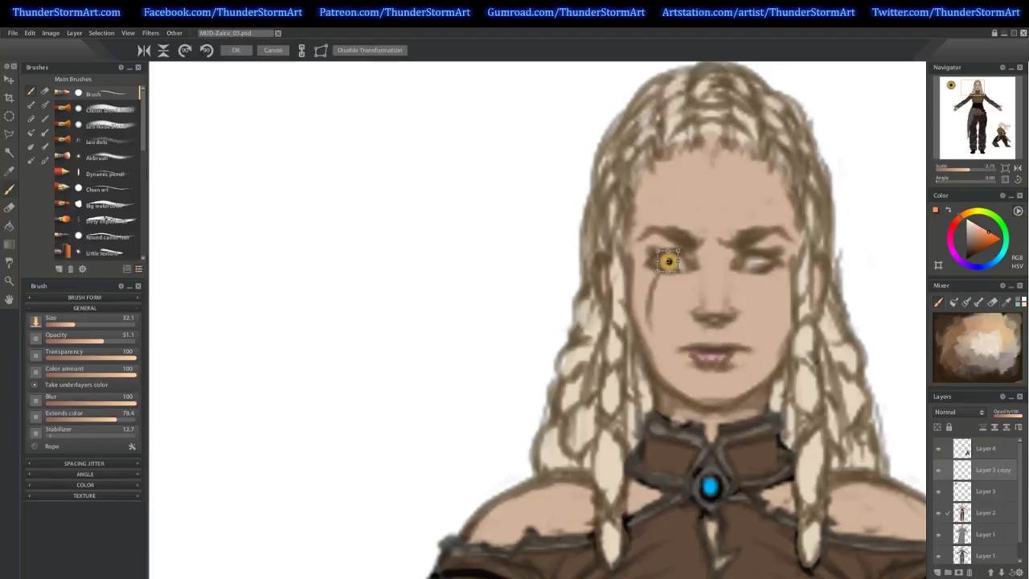
left_click_drag(667, 259, 669, 260)
key("Return")
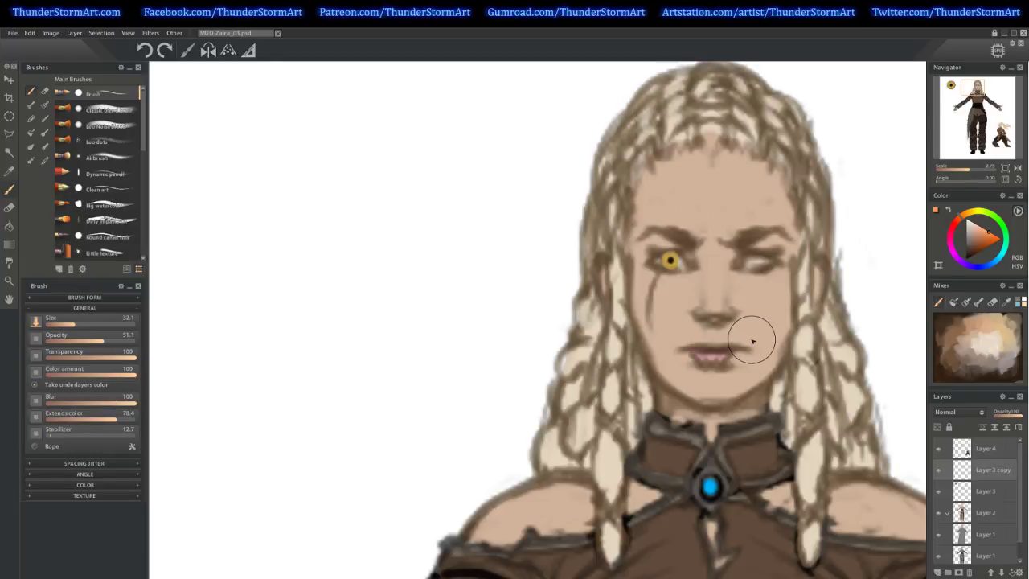
key("ctrl+t")
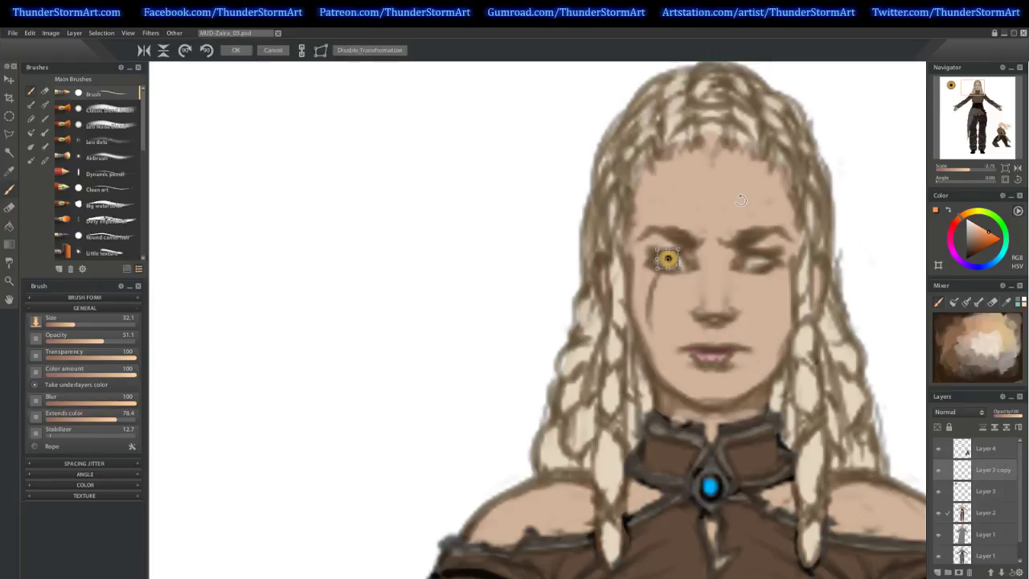
key("Return")
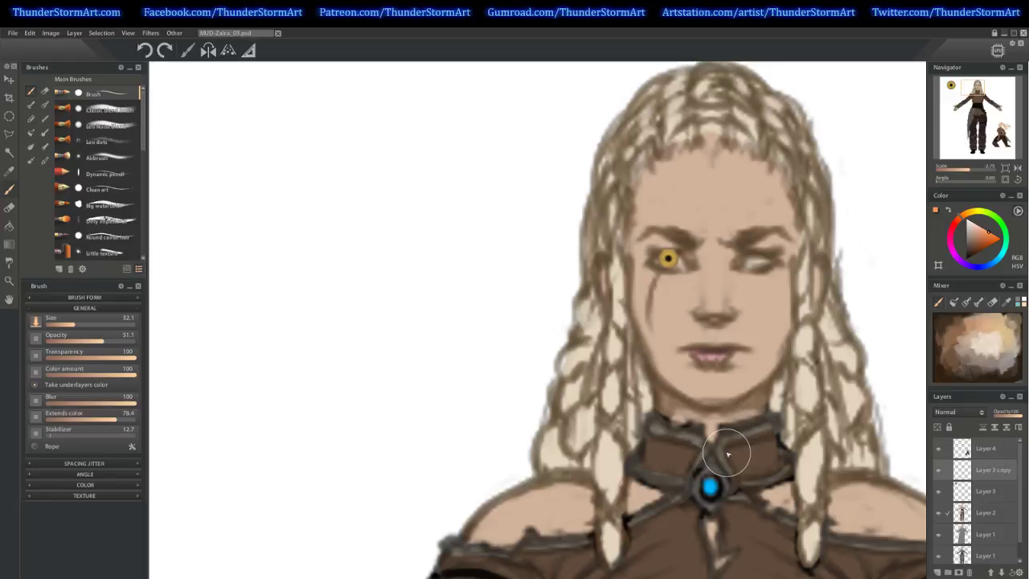
Duplicate the fitted iris, place the copy on the character's other eye, and merge it down into Layer 3 copy.
key("ctrl+j")
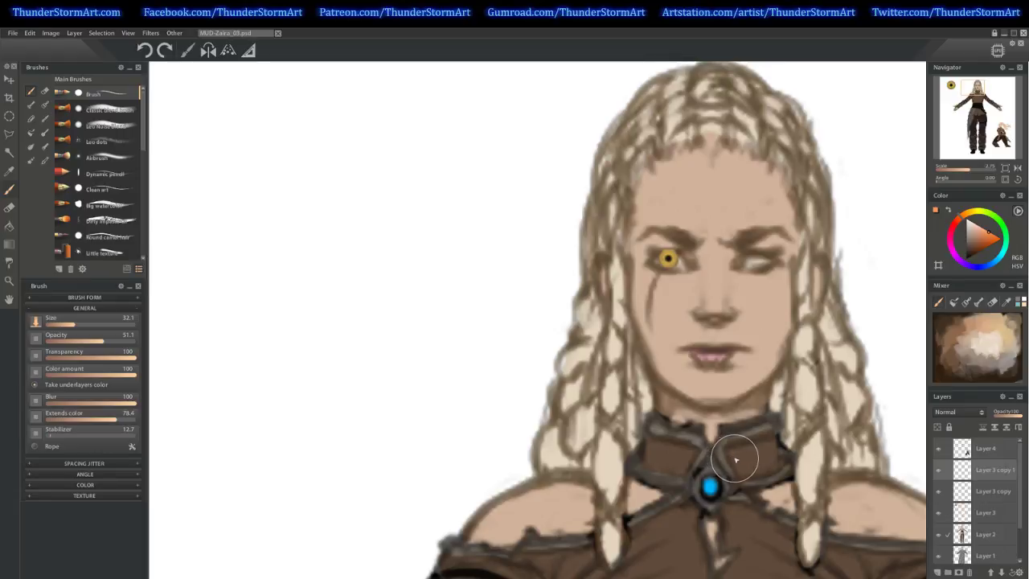
key("ctrl+t")
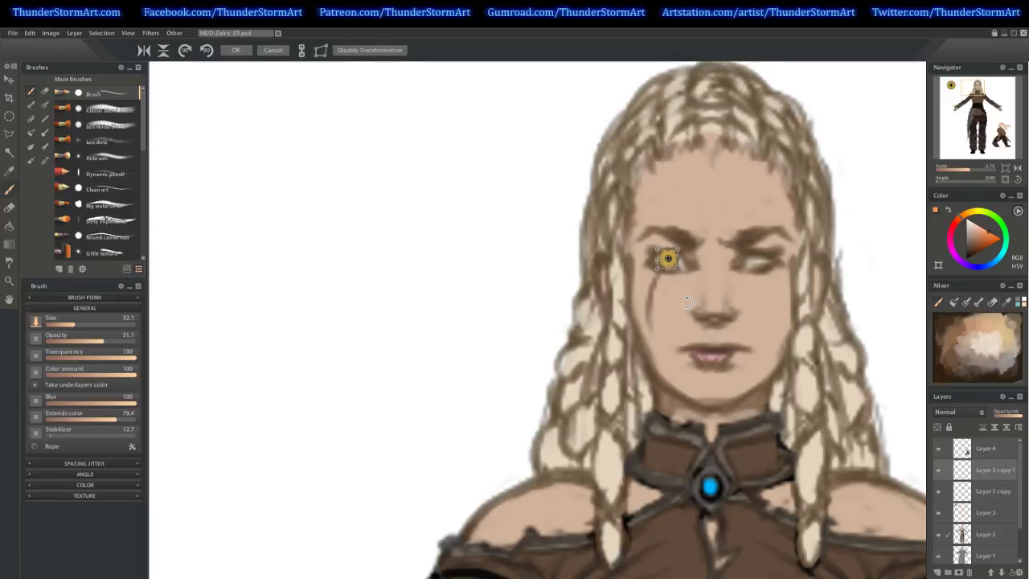
left_click_drag(671, 260, 780, 271)
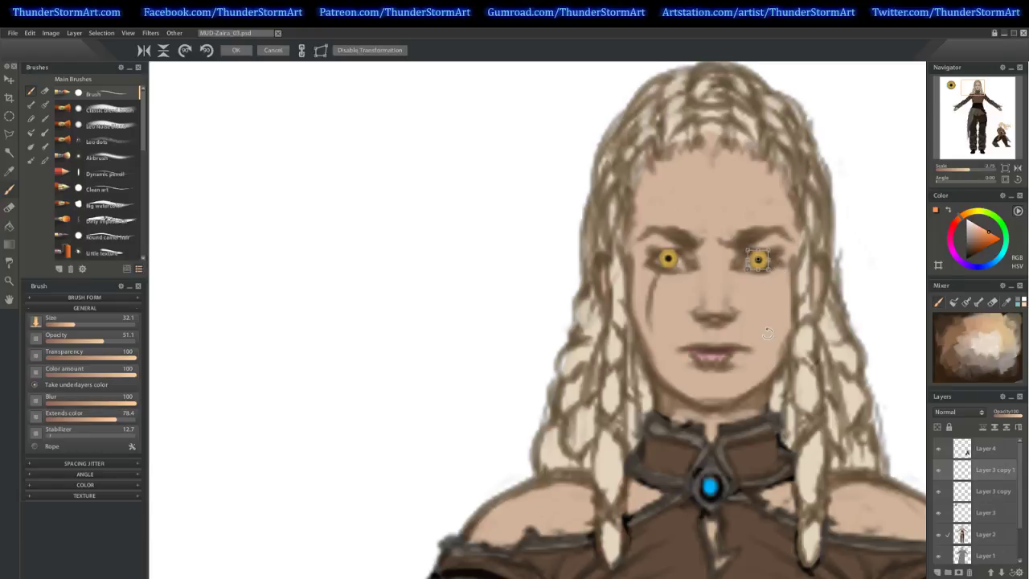
key("Return")
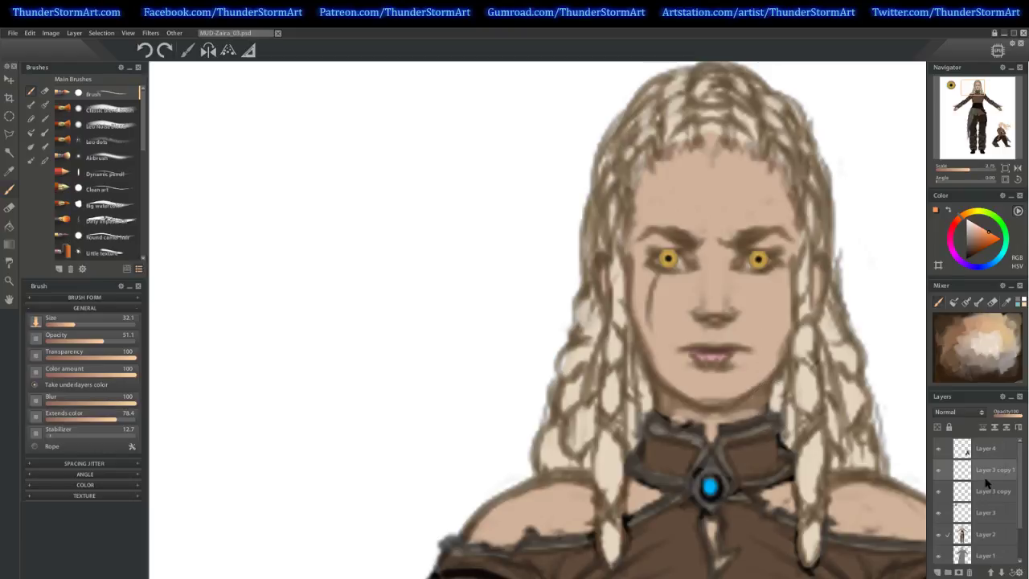
key("ctrl+e")
Erase the iris edges overlapping the eyelids at size 8.97, and shift both irises slightly sideways together.
key("e")
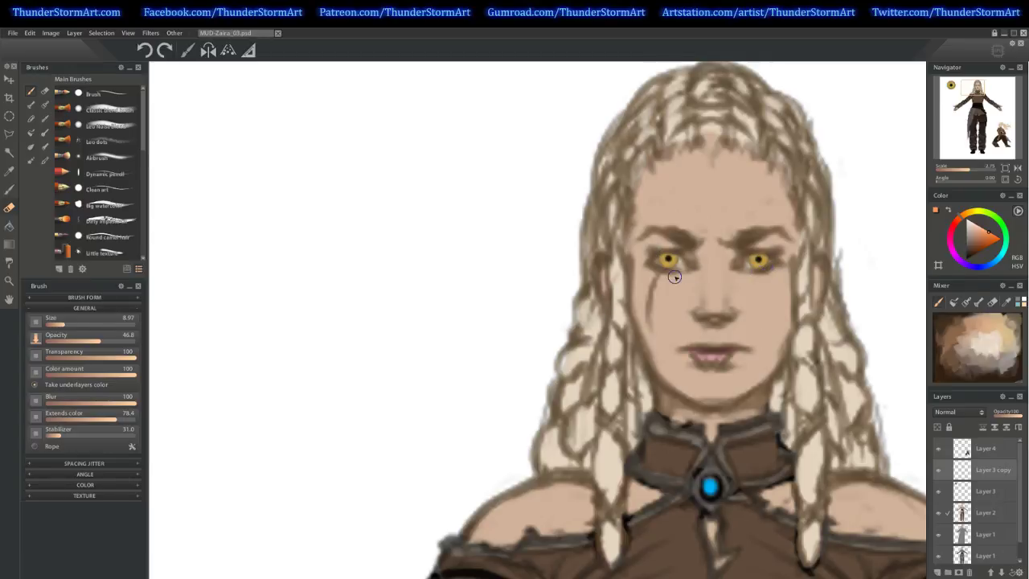
mouse_move(971, 169)
left_mouse_down()
mouse_move(950, 172)
mouse_move(969, 175)
left_mouse_up()
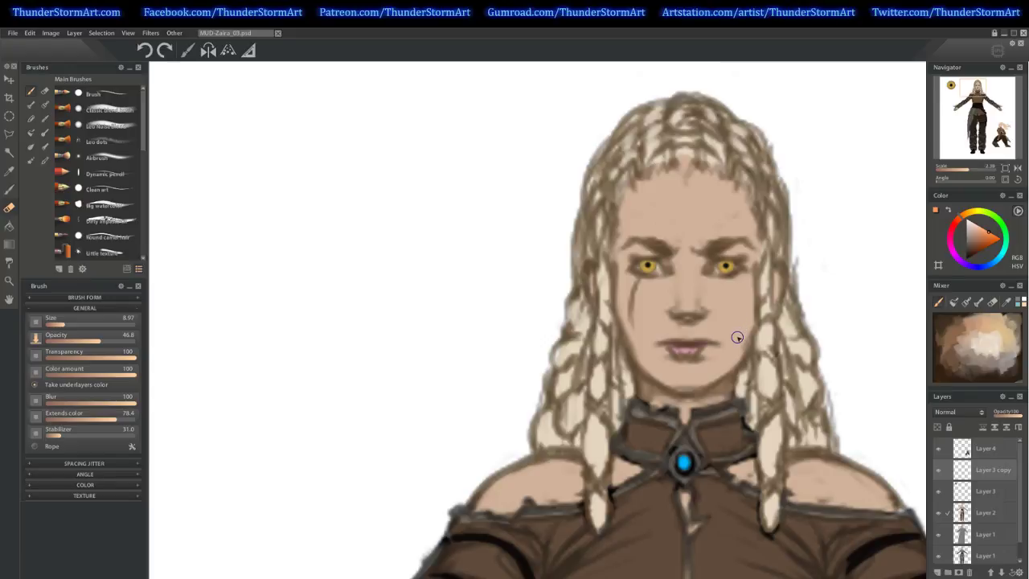
key("ctrl+t")
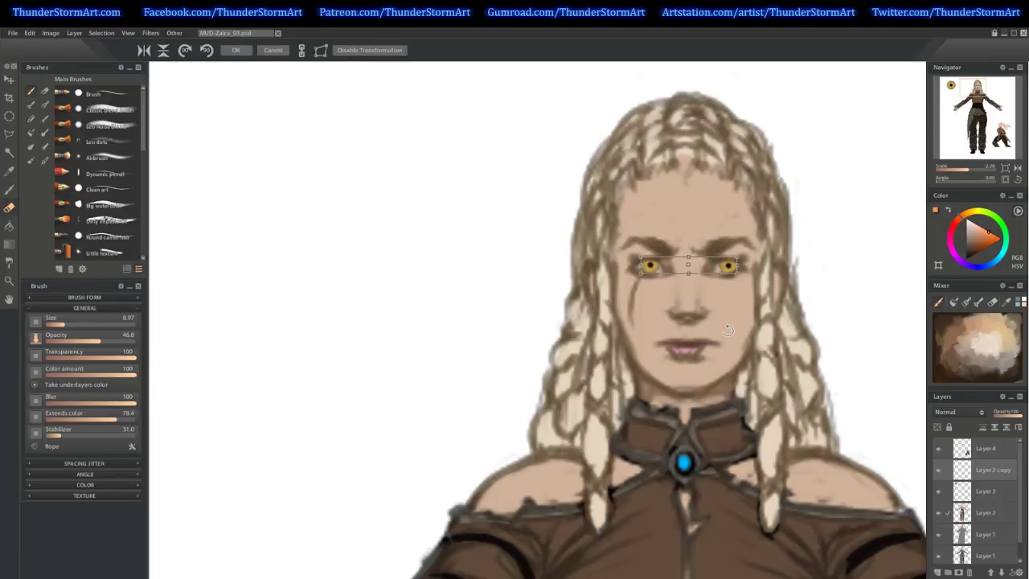
left_click_drag(726, 330, 725, 328)
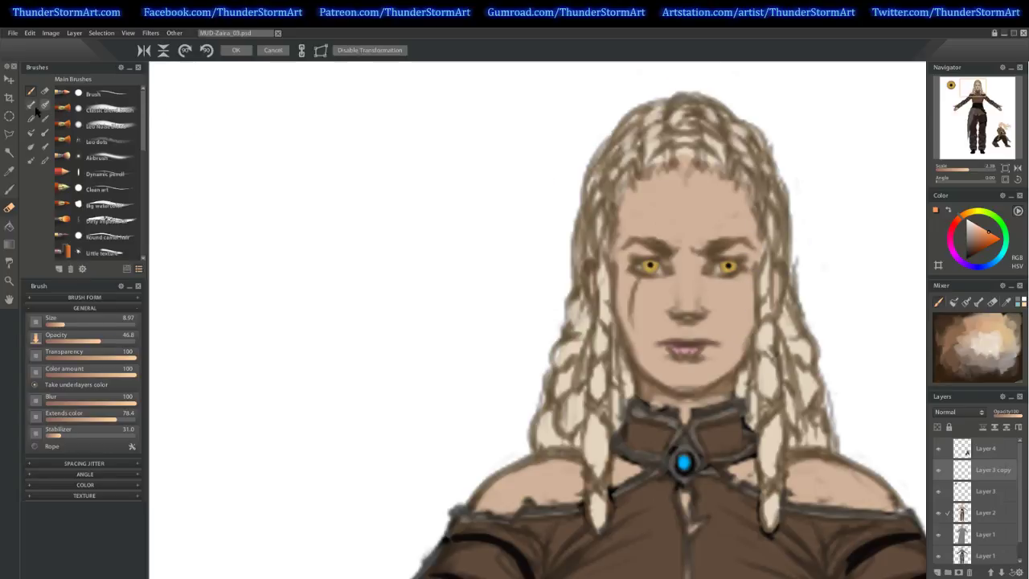
Lasso the iris opposite the cheek line, nudge it slightly toward the nose, and clear the selection.
left_click(9, 133)
mouse_move(709, 236)
left_mouse_down()
mouse_move(695, 287)
mouse_move(769, 311)
mouse_move(793, 244)
mouse_move(731, 219)
mouse_move(714, 243)
left_mouse_up()
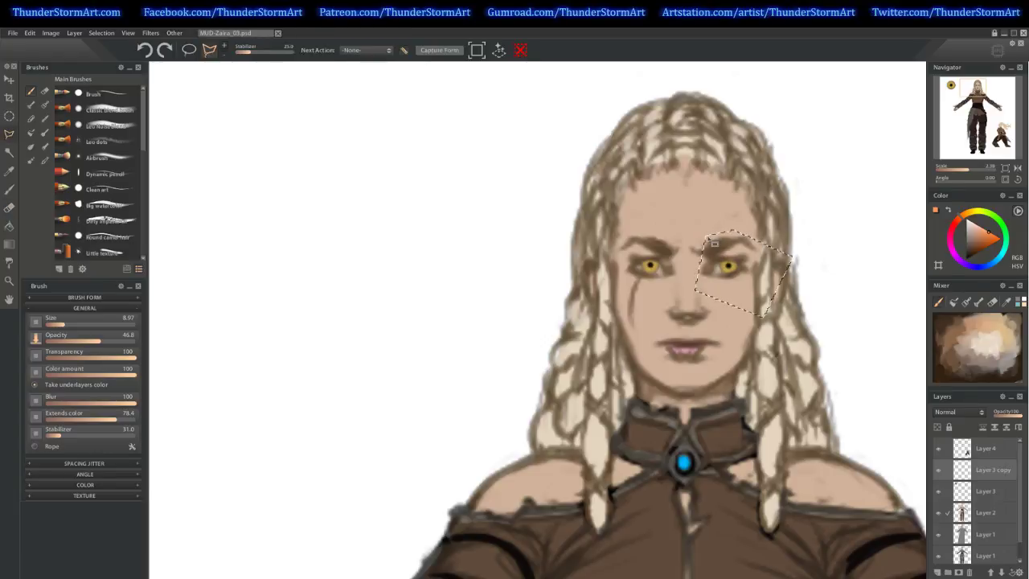
key("ctrl+t")
key("Left")
key("Left")
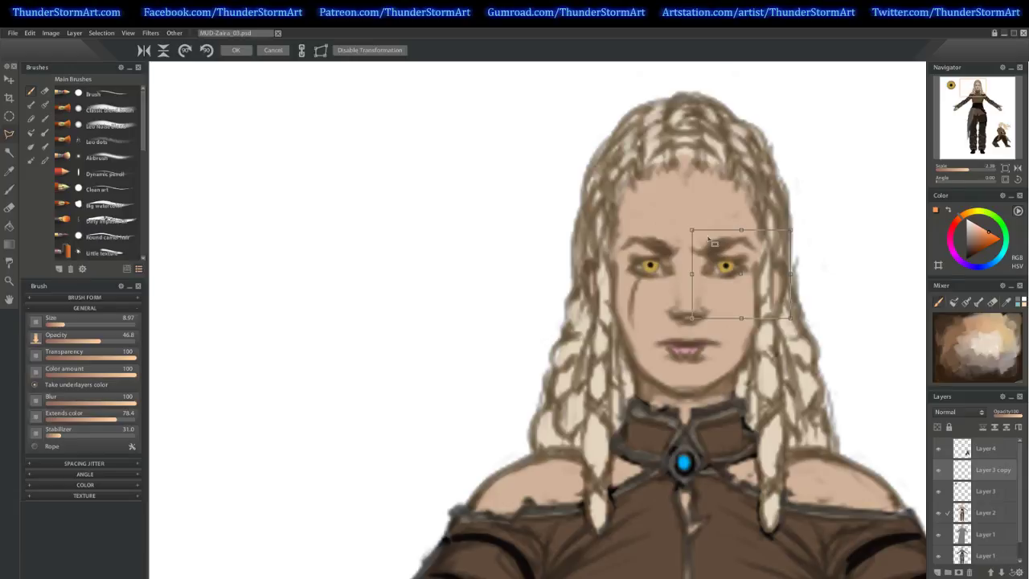
key("Return")
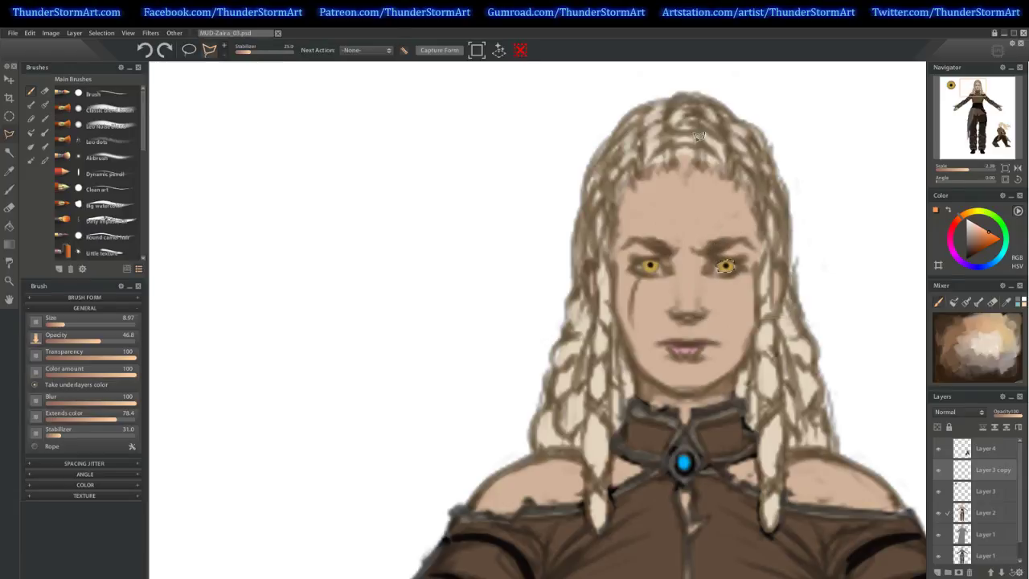
key("ctrl+d")
mouse_move(969, 170)
left_mouse_down()
mouse_move(955, 173)
mouse_move(968, 177)
left_mouse_up()
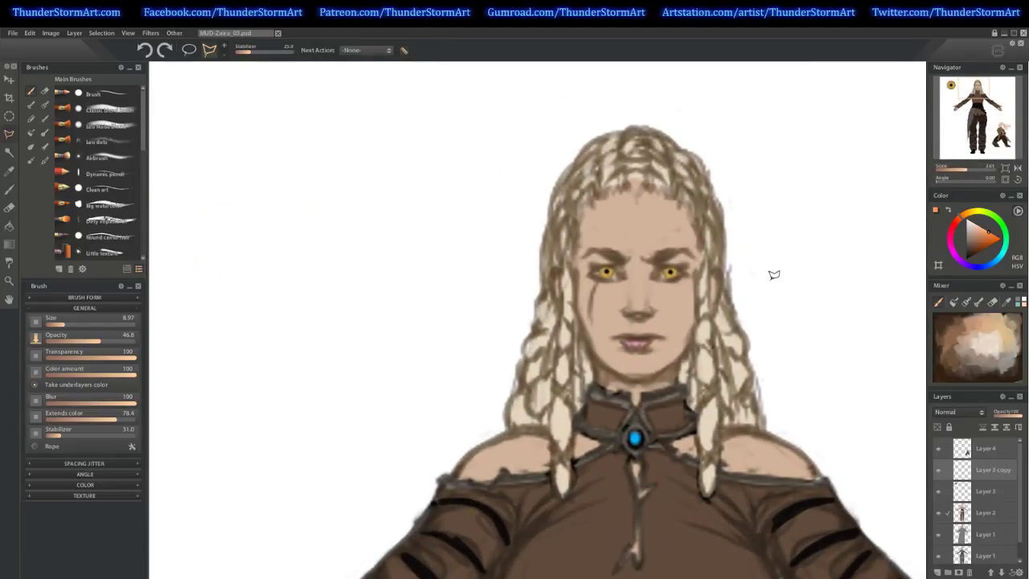
Delete the iris in the eye above the cheek line using an elliptical selection, and clear the selection.
key("e")
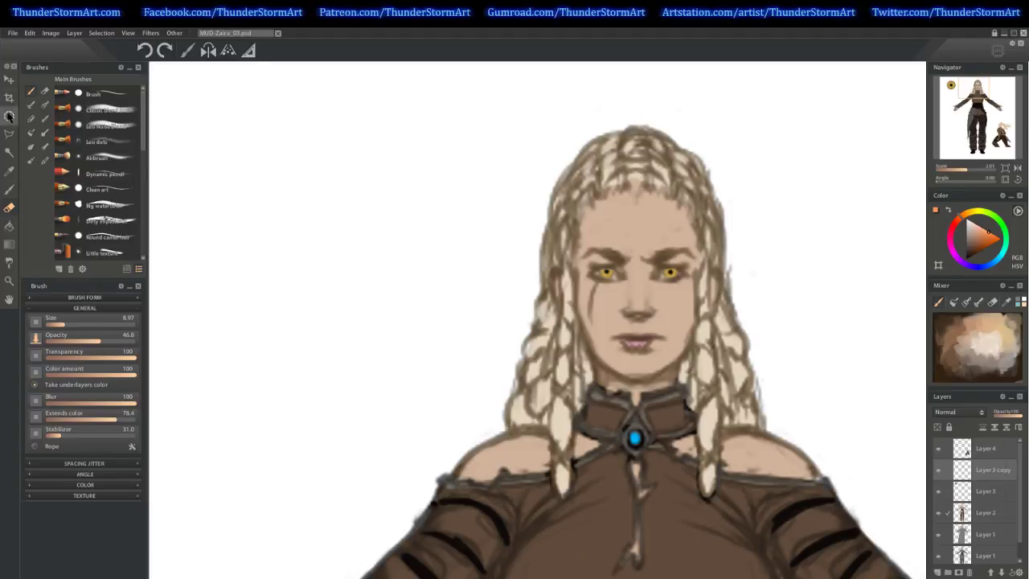
key("m")
left_click_drag(495, 164, 629, 306)
left_click_drag(633, 314, 632, 314)
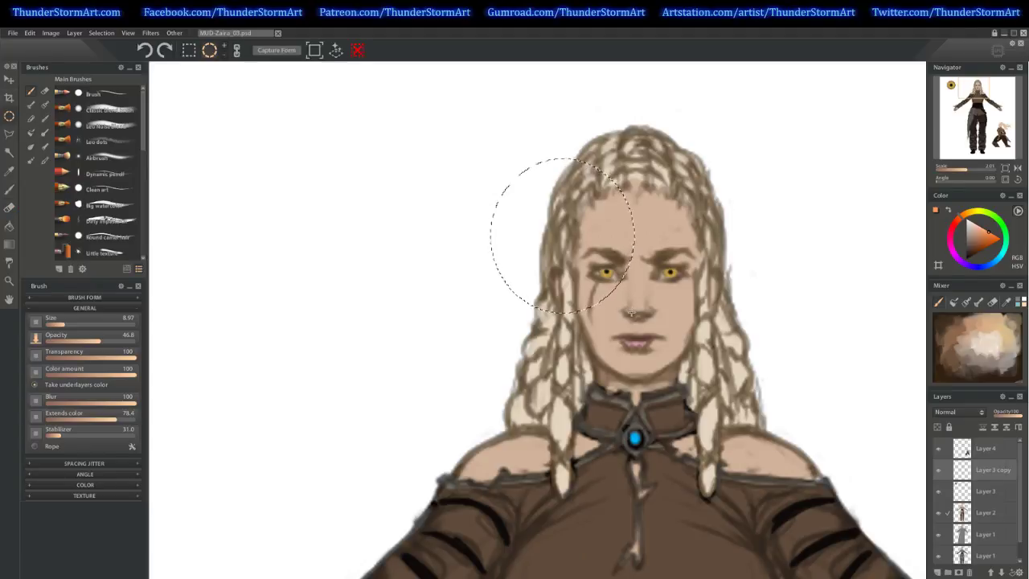
key("Delete")
key("ctrl+d")
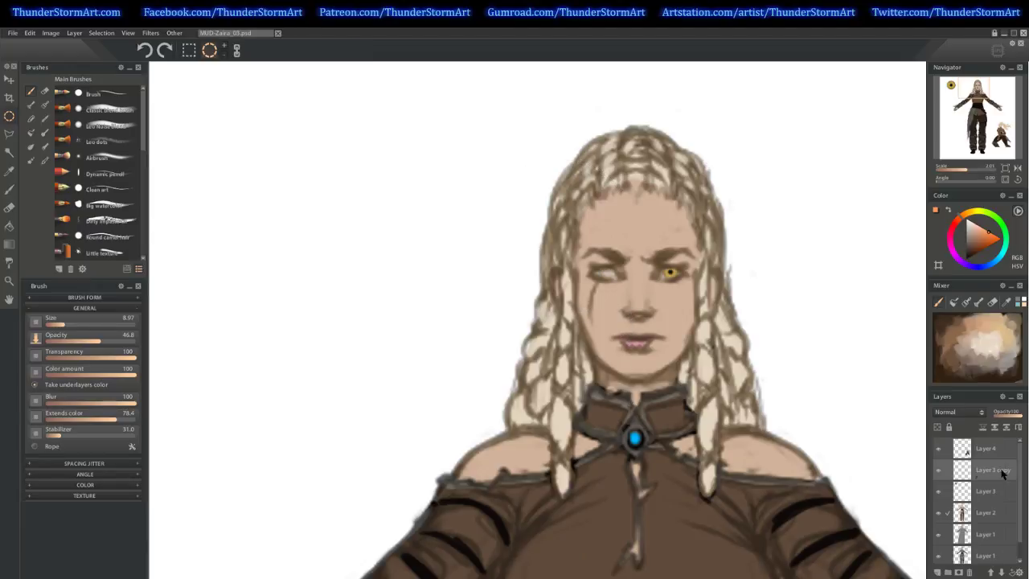
key("ctrl+t")
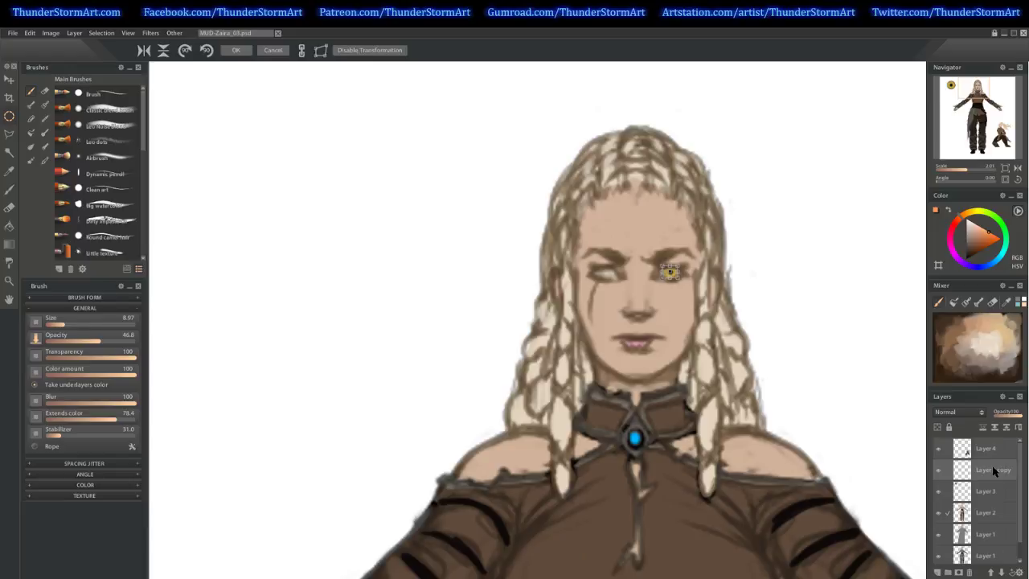
key("Return")
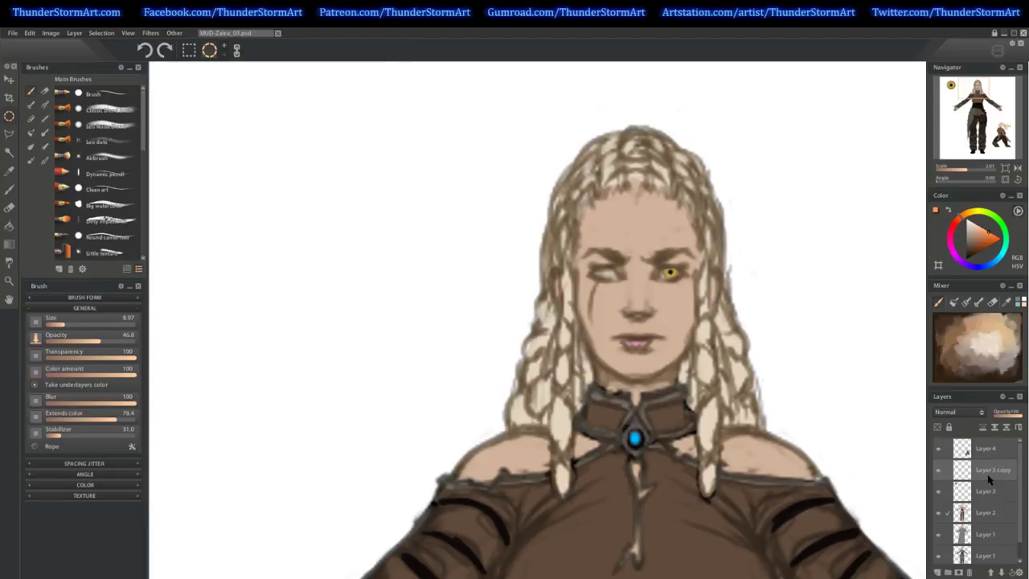
Duplicate the remaining iris, nudge the copy horizontally onto the empty eye, and merge it down into Layer 3 copy.
key("ctrl+j")
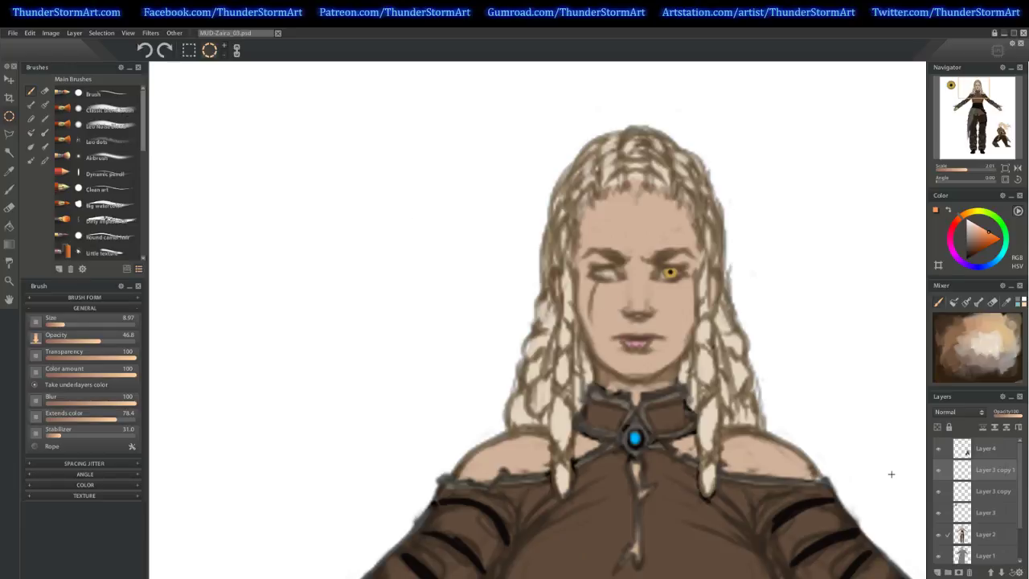
key("ctrl+t")
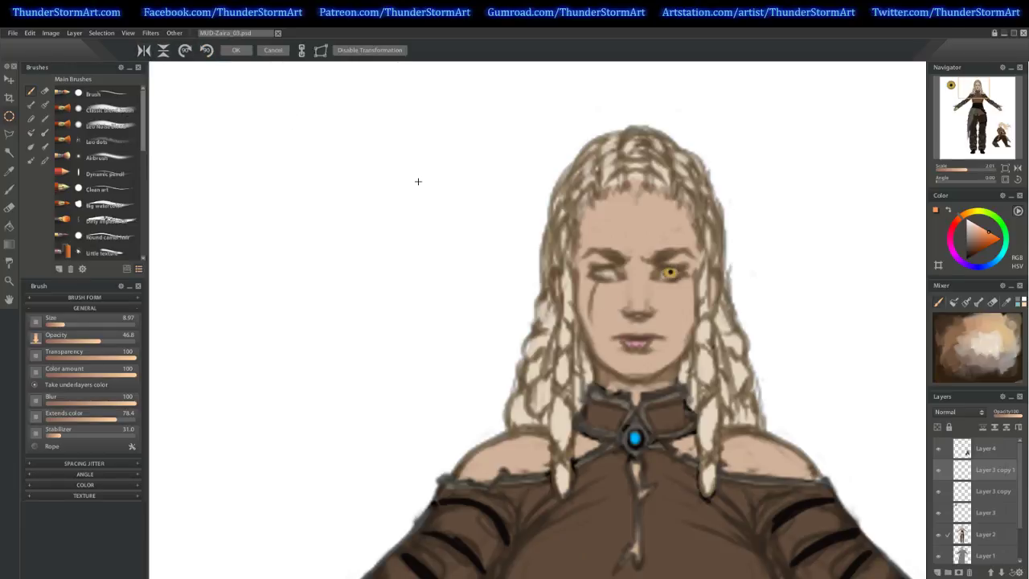
key("Left")
key("Left")
key("Left")
key("Left")
key("Left")
key("Left")
key("Left")
key("Left")
key("Left")
key("Left")
key("Left")
key("Left")
key("Left")
key("Left")
key("Left")
key("Left")
key("Left")
key("Left")
key("Left")
key("Left")
key("Left")
key("Left")
key("Left")
key("Left")
key("Left")
key("Return")
key("ctrl+e")
left_click(50, 33)
left_click(75, 48)
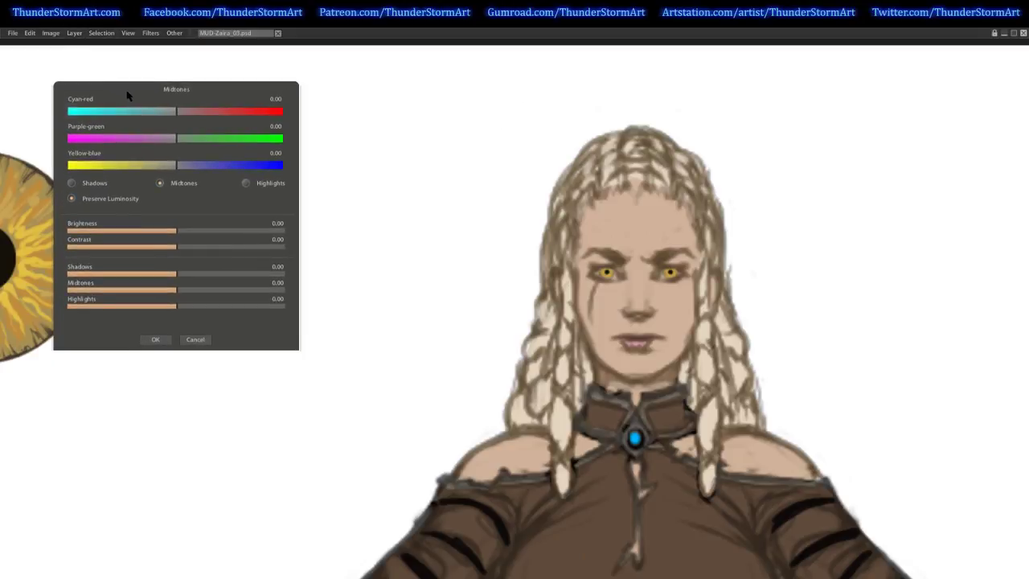
left_click(195, 339)
Tone down the irises with a Hue and Saturation adjustment, setting saturation to -11 and brightness to -14.
left_click(51, 33)
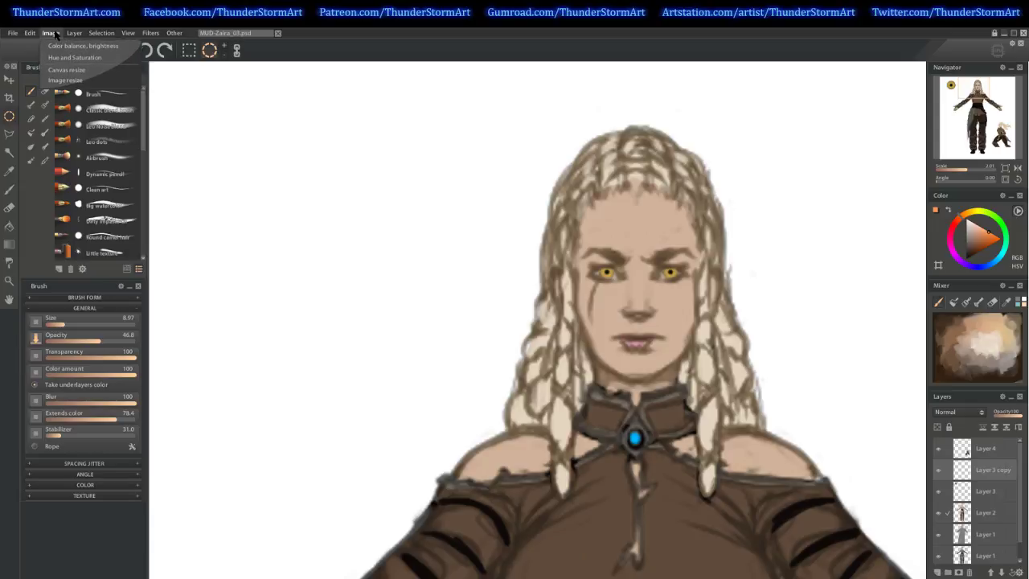
left_click(74, 57)
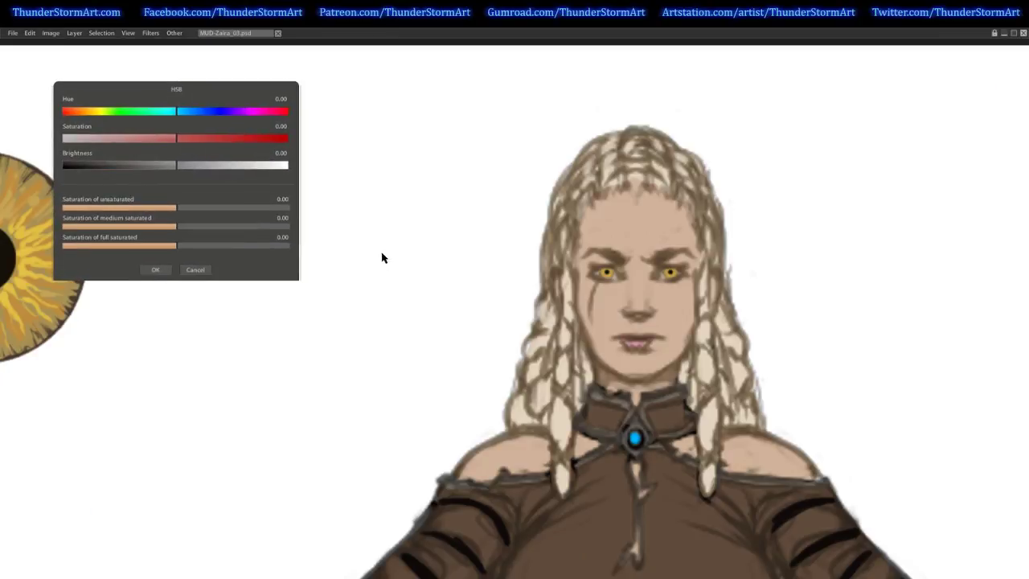
left_click(169, 165)
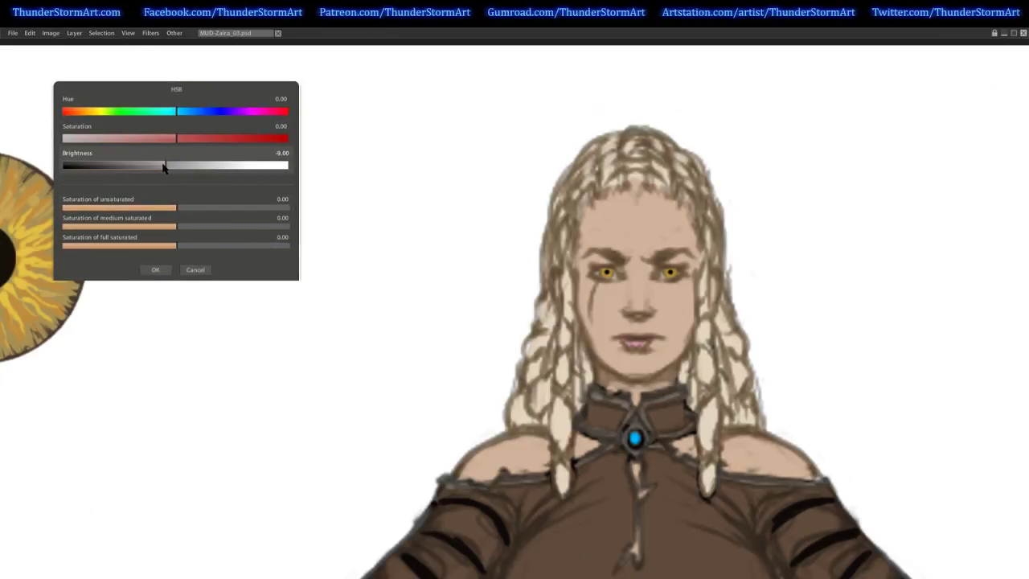
left_click_drag(164, 167, 162, 167)
left_click_drag(166, 139, 165, 140)
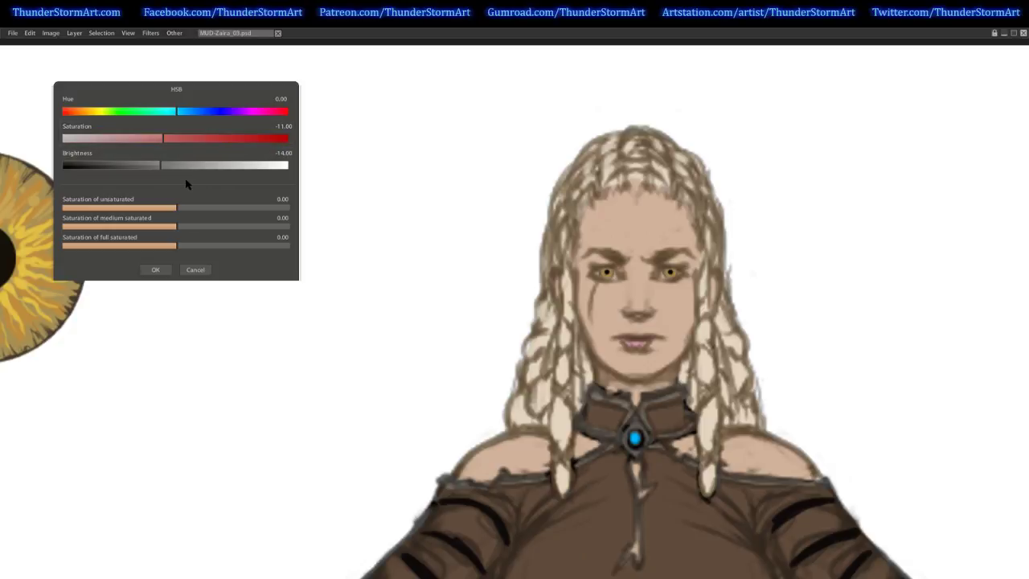
left_click(155, 269)
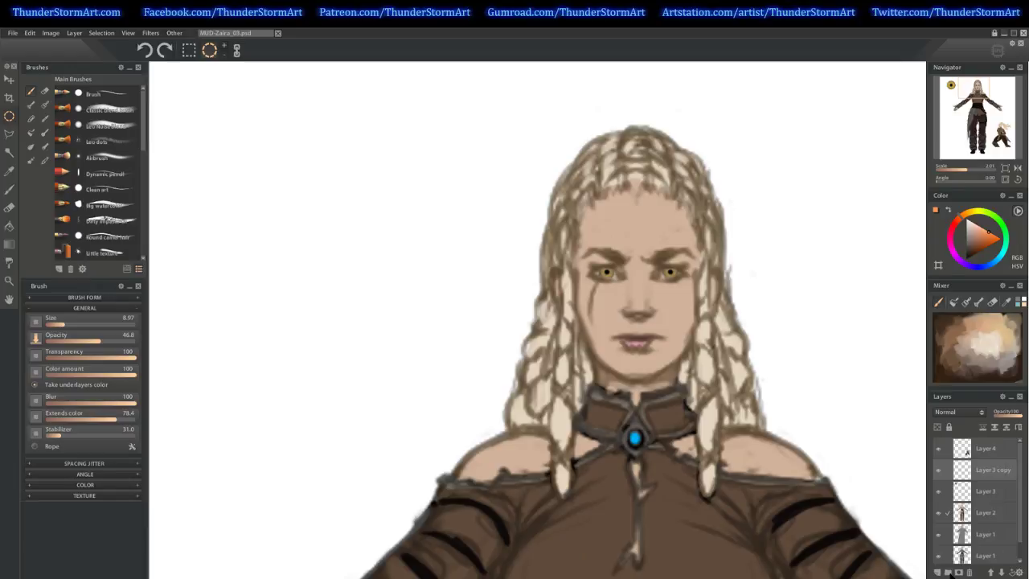
Add a new layer and darken the eyelids and lash lines with the classic blend brush at size 3.55, using black sampled beside the collar gem.
left_click(937, 572)
key("b")
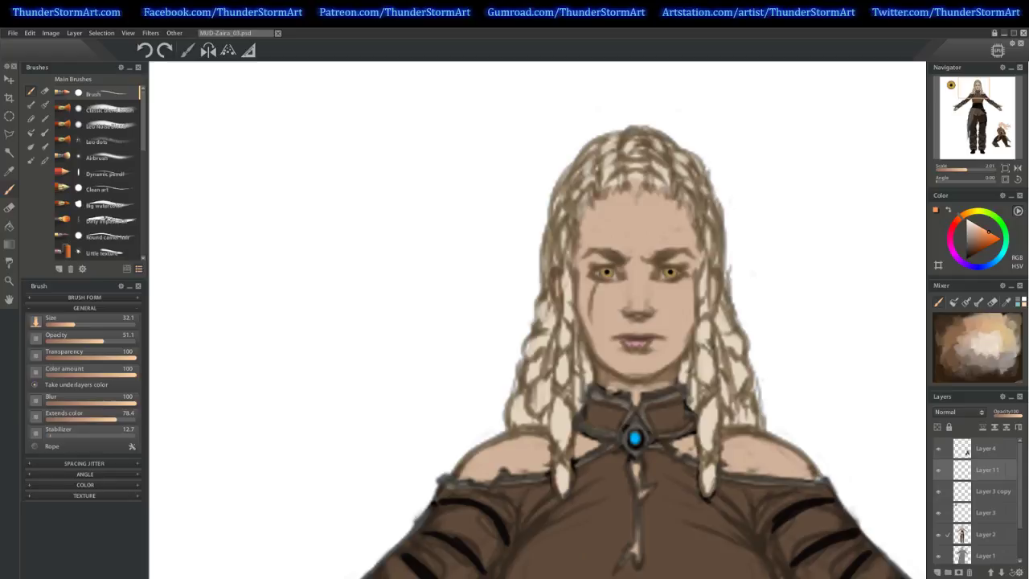
left_click(121, 110)
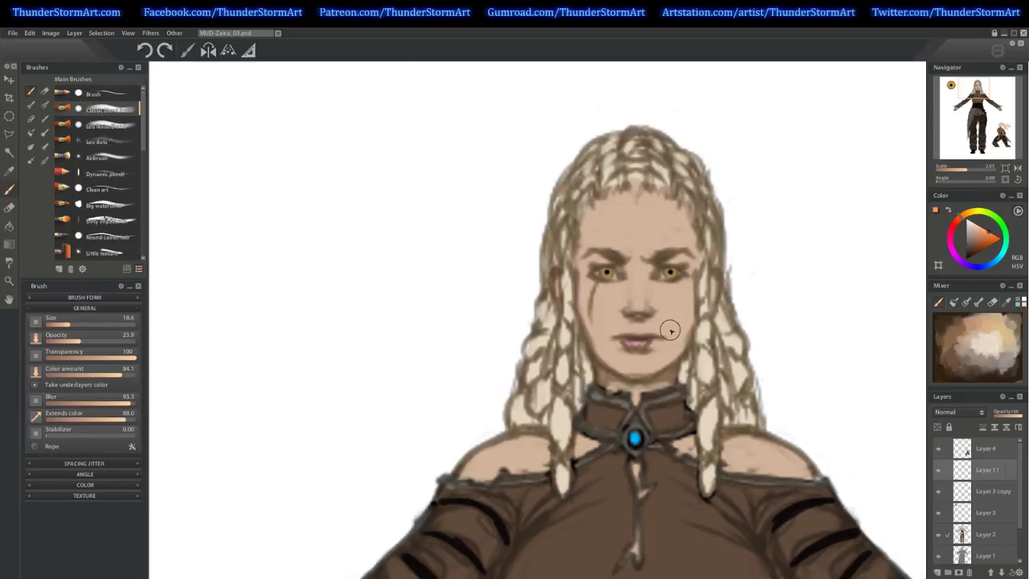
left_click(649, 434, "alt")
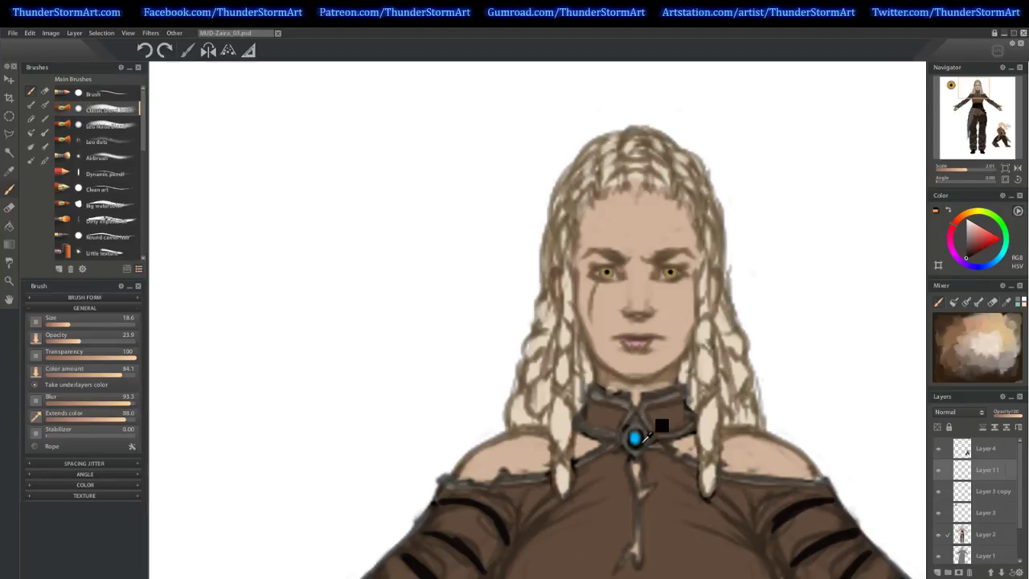
key("bracketleft")
key("bracketleft")
key("bracketleft")
key("bracketleft")
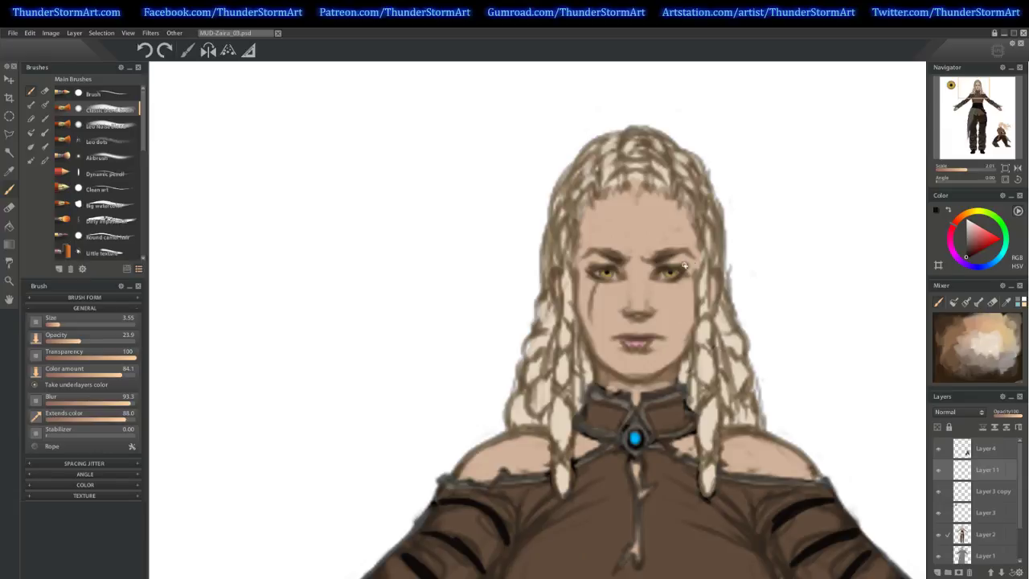
Repaint the lips in muted mauve-brown tones, sampling colours from the lips and surrounding skin.
left_click(602, 290, "alt")
left_click(633, 344, "alt")
left_click(643, 336, "alt")
left_click(633, 341, "alt")
left_click(641, 341, "alt")
left_click(631, 338, "alt")
Clean up the mouth corners and the shading below the lower lip with sampled skin and shadow tones.
left_click(663, 337, "alt")
left_click(661, 340, "alt")
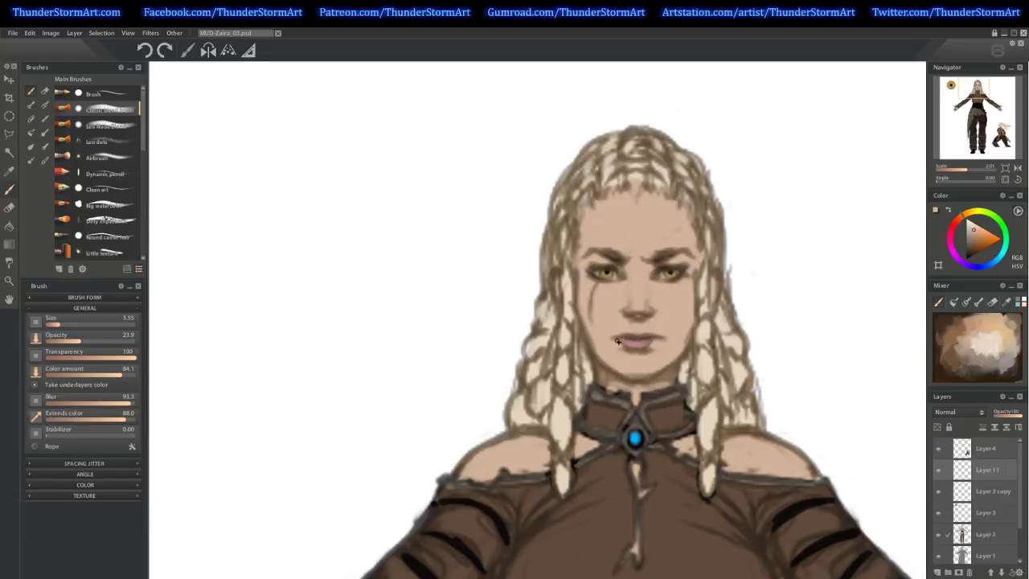
left_click(660, 342, "alt")
left_click(616, 343, "alt")
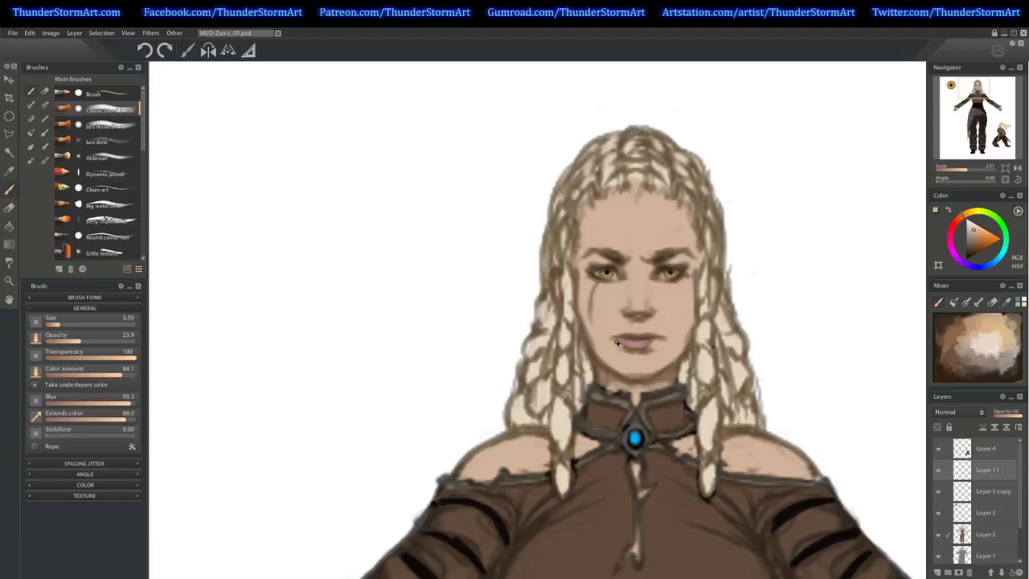
left_click(617, 343, "alt")
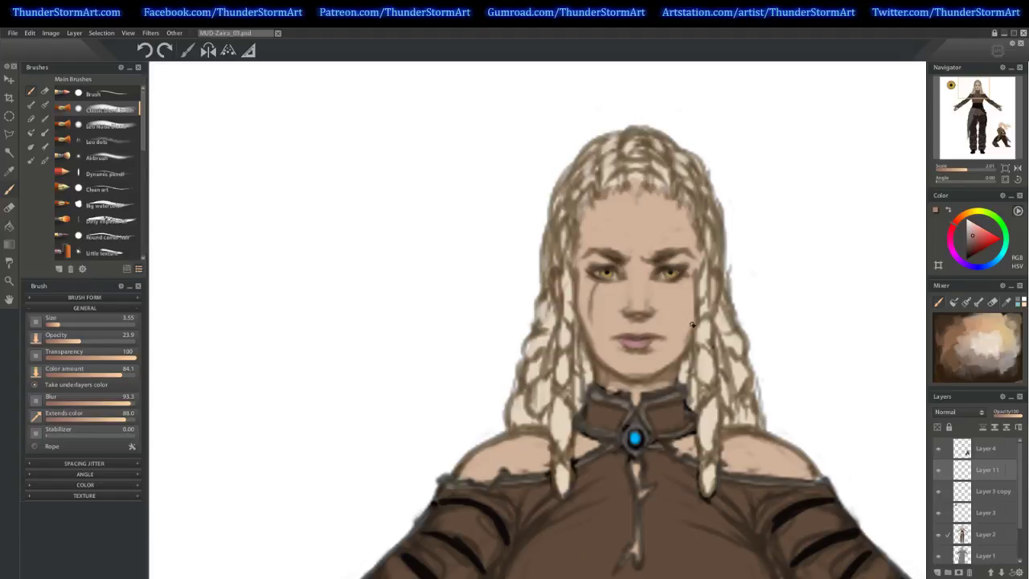
left_click(647, 350, "alt")
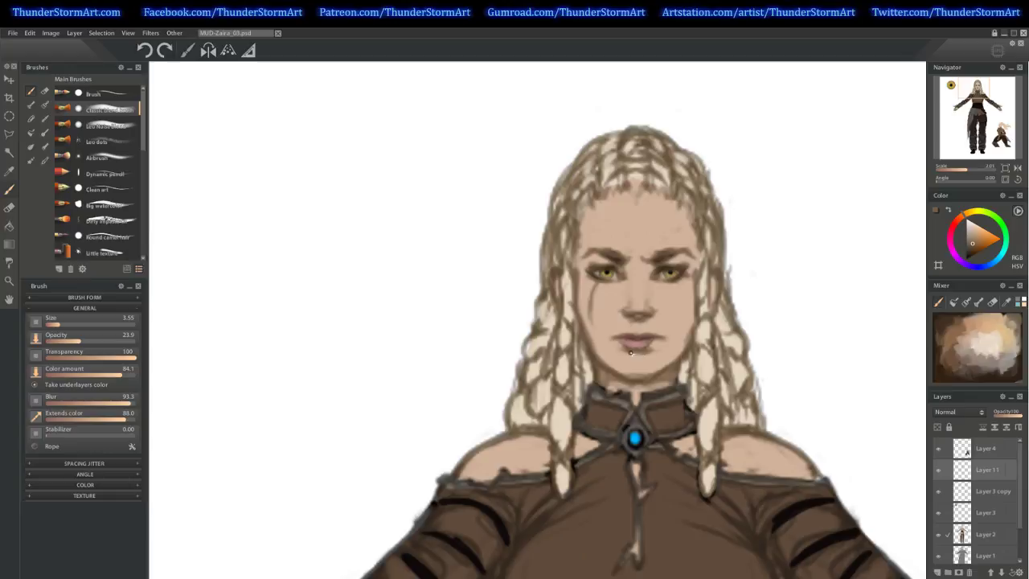
left_click(630, 307, "alt")
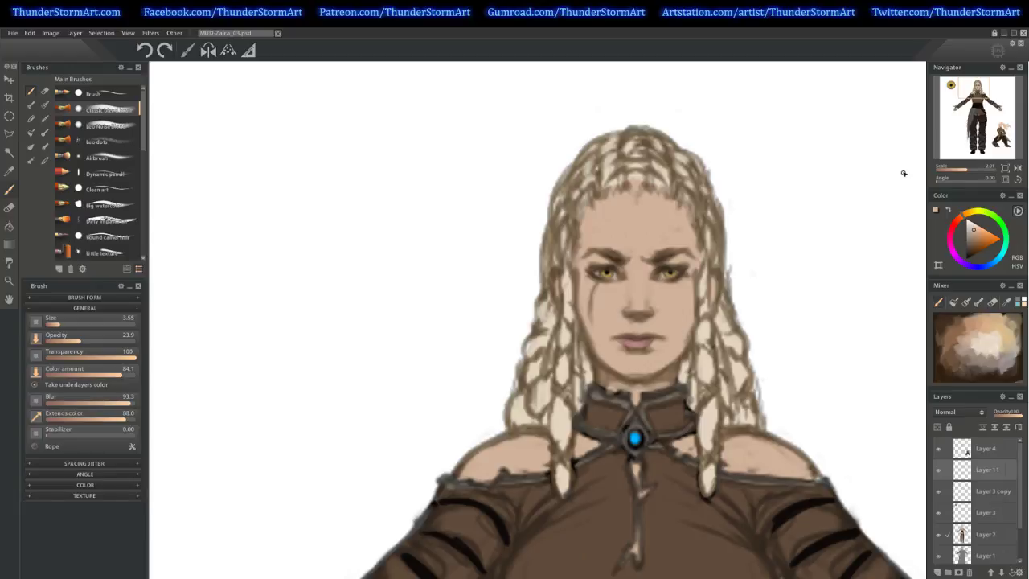
Paint pale strands along the hairline and soften the eyebrows with the sampled hair colour, enlarging the brush to 7.14.
left_click(635, 184, "alt")
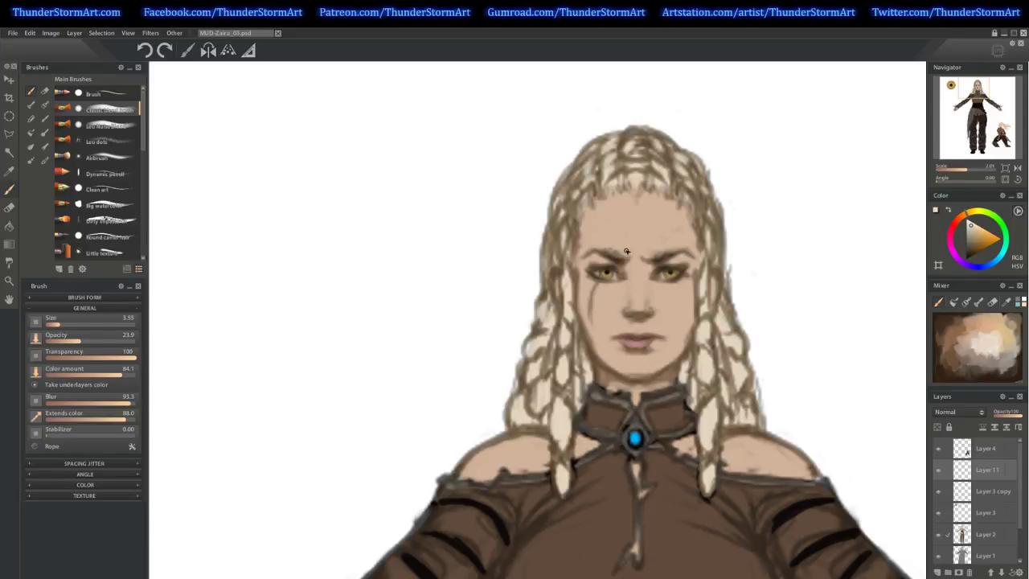
key("bracketright")
key("bracketright")
key("bracketright")
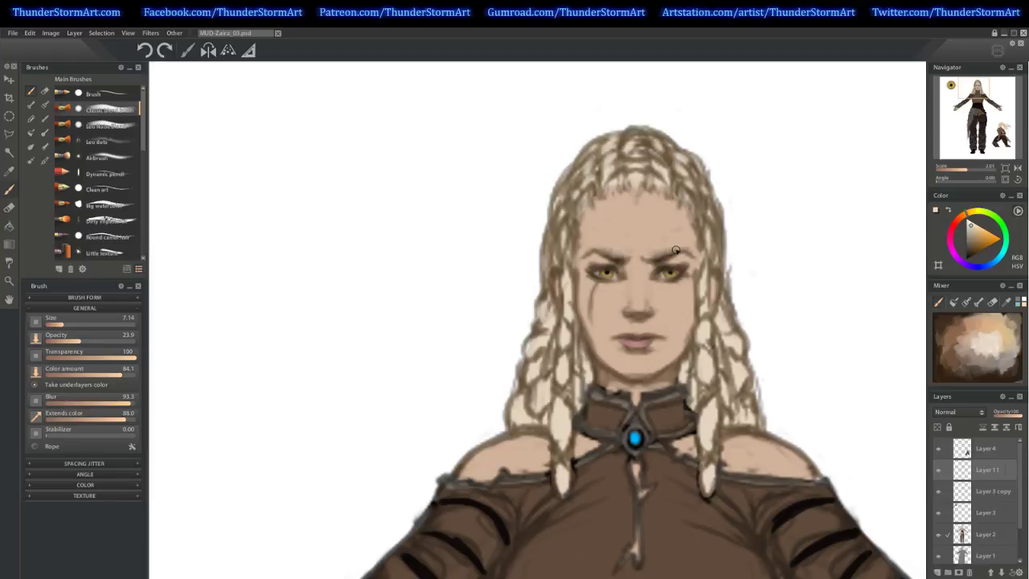
Refine the eyebrow shapes with a size 2.54 brush and skin colour sampled above the brow.
key("bracketleft")
key("bracketleft")
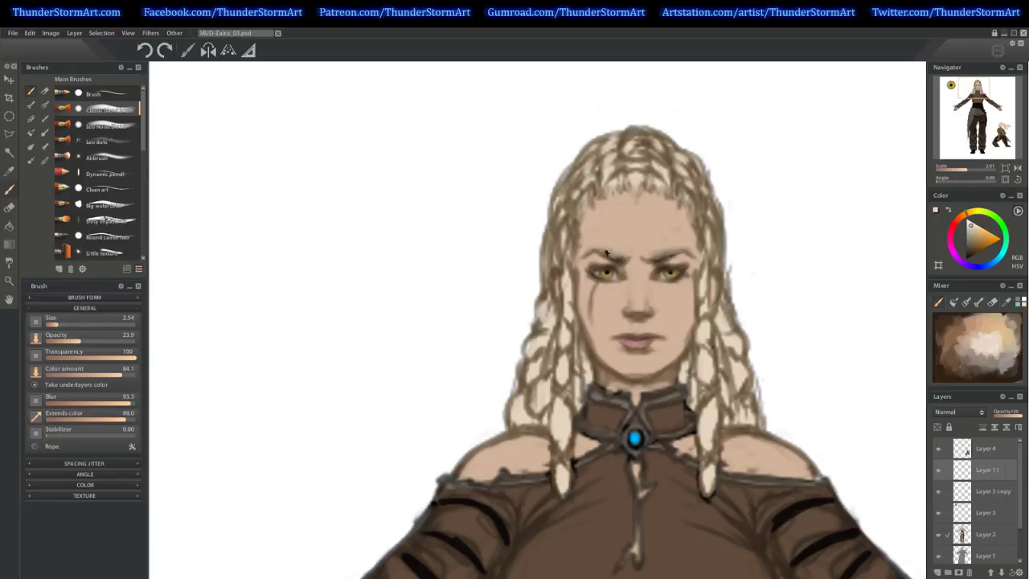
left_click(681, 246, "alt")
left_click_drag(969, 169, 958, 180)
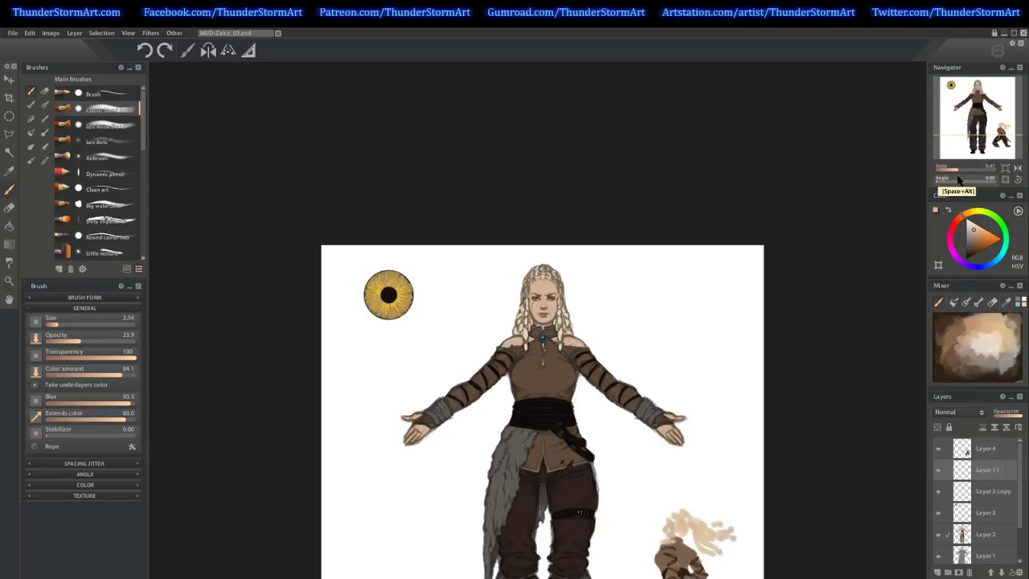
left_click_drag(957, 180, 965, 174)
Touch up the outer eye corner, brows and cheek line with tones sampled from the face.
left_click(653, 273, "alt")
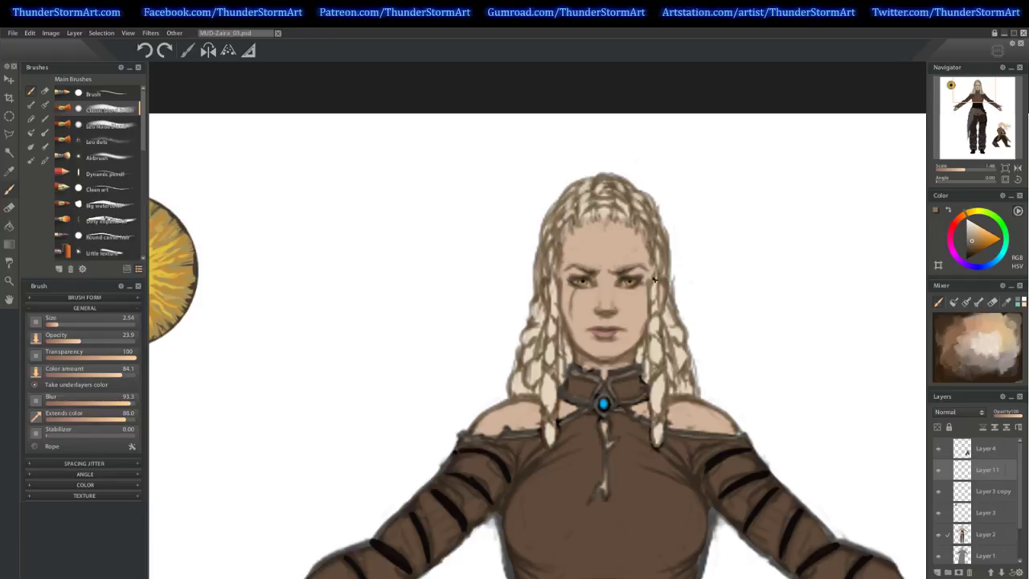
left_click(651, 286, "alt")
left_click(644, 289, "alt")
left_click(640, 338, "alt")
left_click(611, 273, "alt")
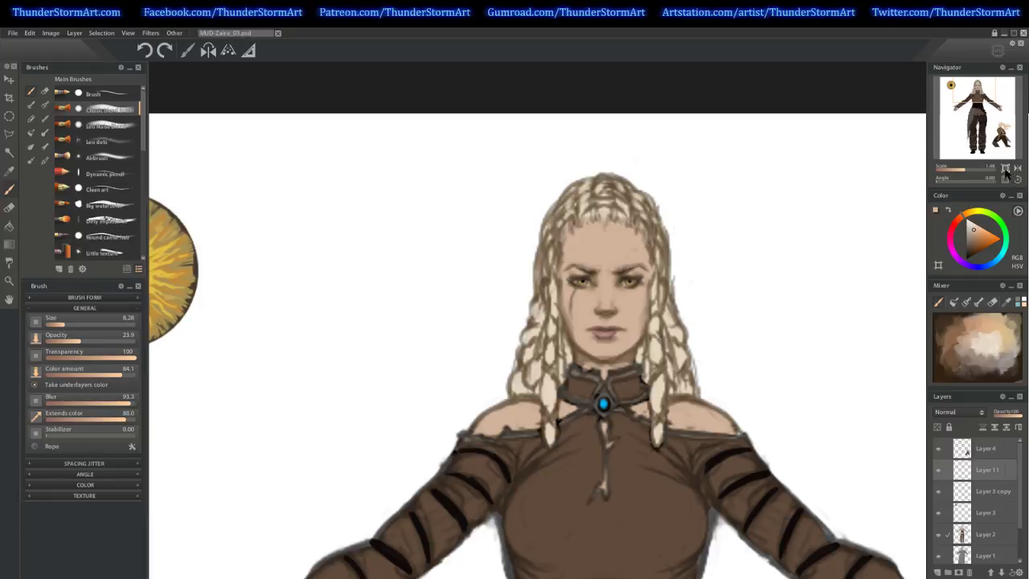
Choose a pale pinkish skin tone and paint soft highlights over the forehead and face, varying the brush size as needed.
left_click(1005, 168)
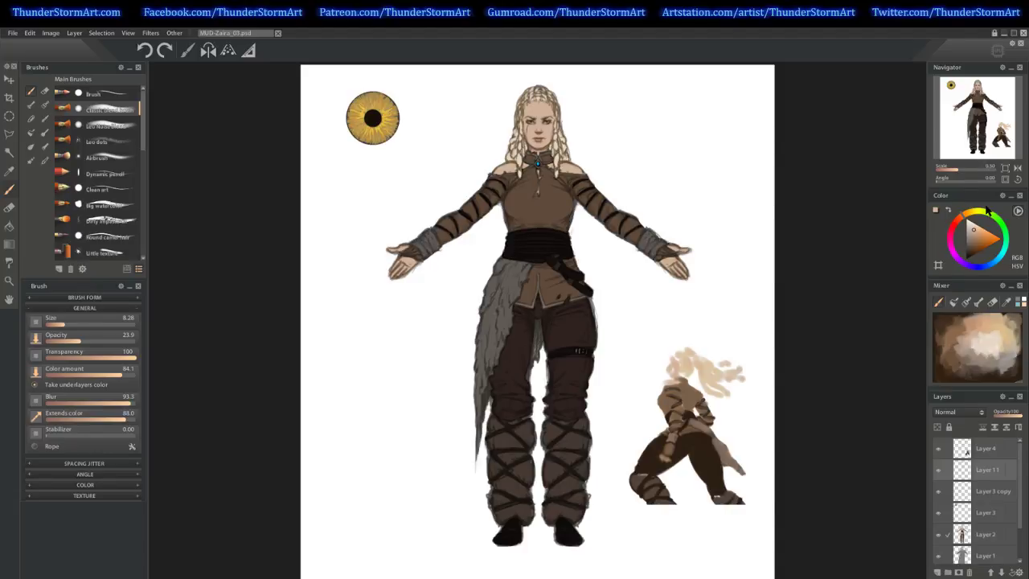
left_click(979, 169)
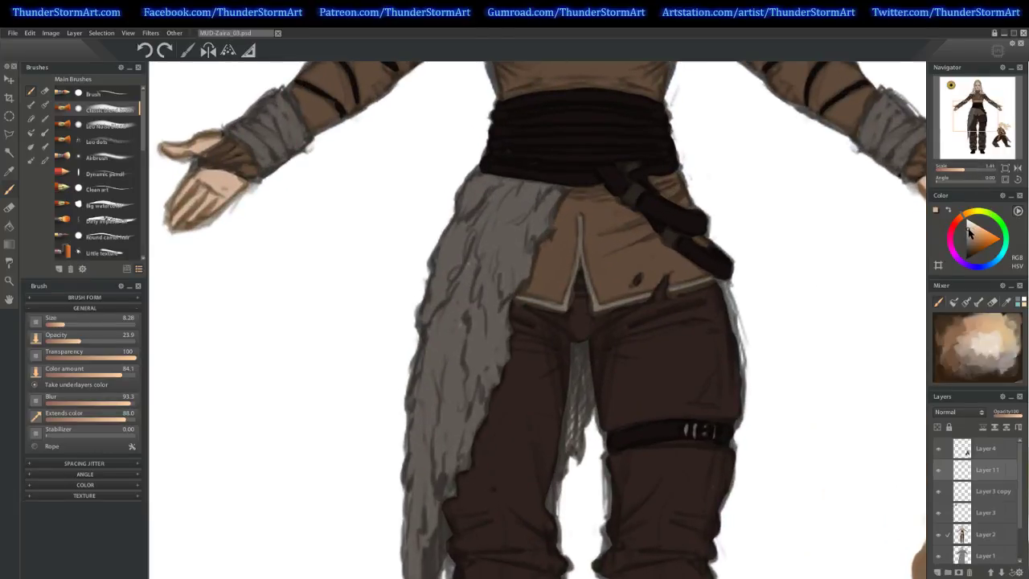
left_click(952, 239)
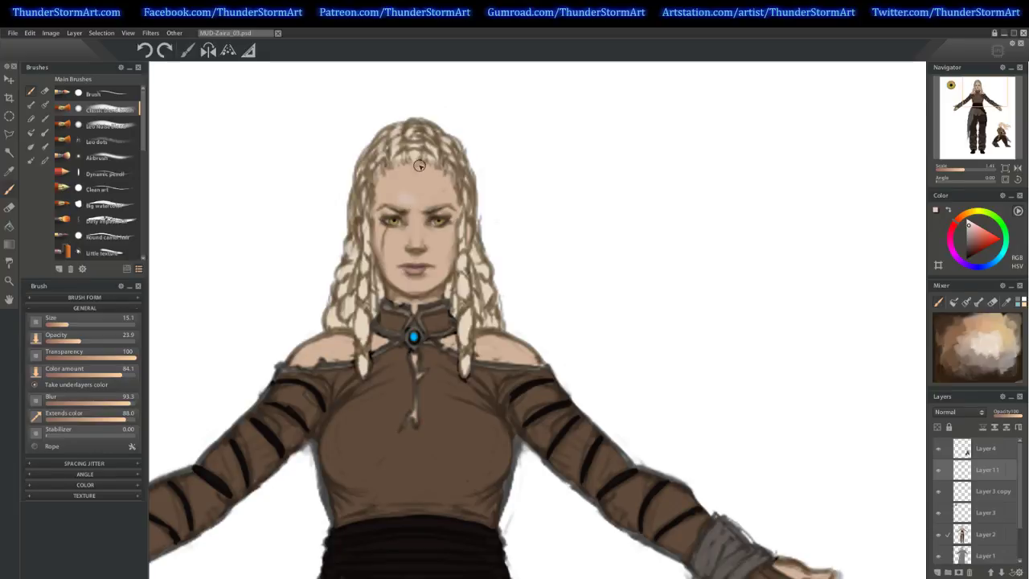
key("bracketright")
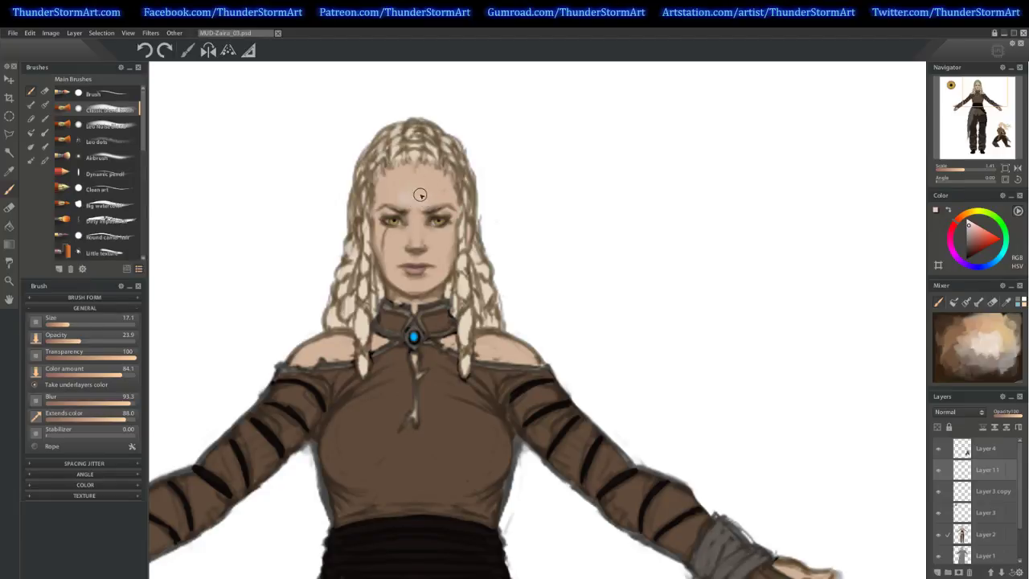
key("bracketright")
key("bracketright")
key("bracketright")
key("bracketleft")
key("bracketleft")
key("bracketleft")
key("bracketleft")
key("bracketright")
key("bracketleft")
key("bracketleft")
key("bracketright")
key("bracketright")
key("bracketright")
key("bracketright")
key("bracketright")
key("bracketleft")
key("bracketright")
key("bracketright")
Lighten the skin between the cheek and inner brow, and touch up the eye and forehead edge with sampled colours at size 10.4.
left_click_drag(392, 240, 405, 211)
key("bracketleft")
key("bracketright")
key("bracketright")
left_click(426, 226, "alt")
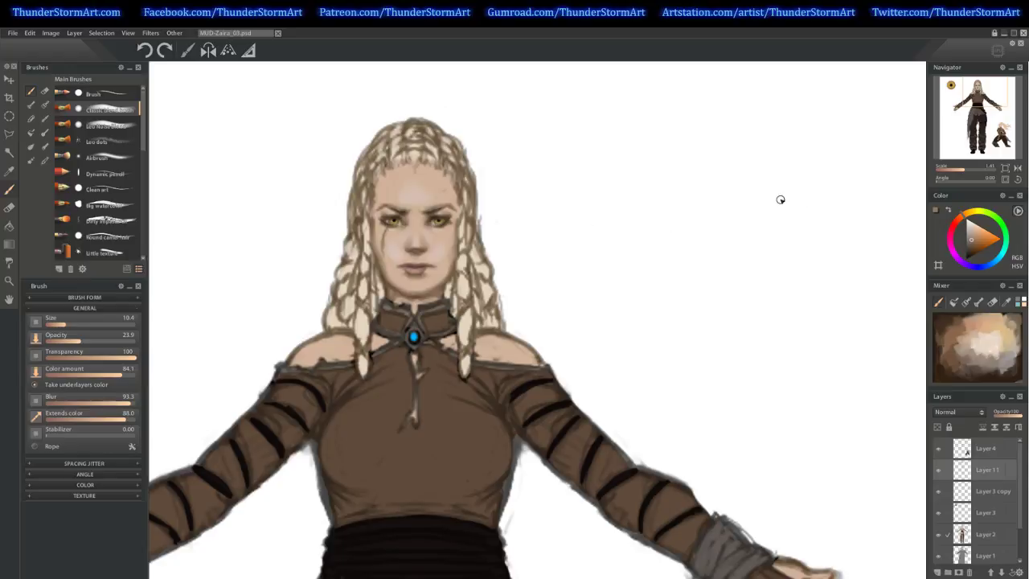
left_click(455, 194, "alt")
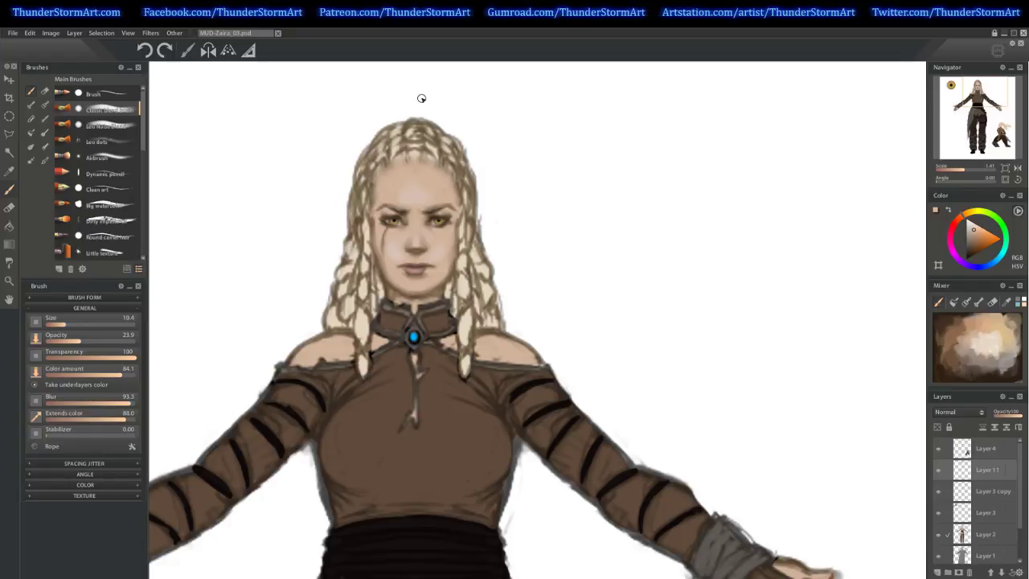
Brush a lighter peach skin tone across the forehead above the eyebrows with an enlarged brush.
left_click_drag(965, 169, 961, 178)
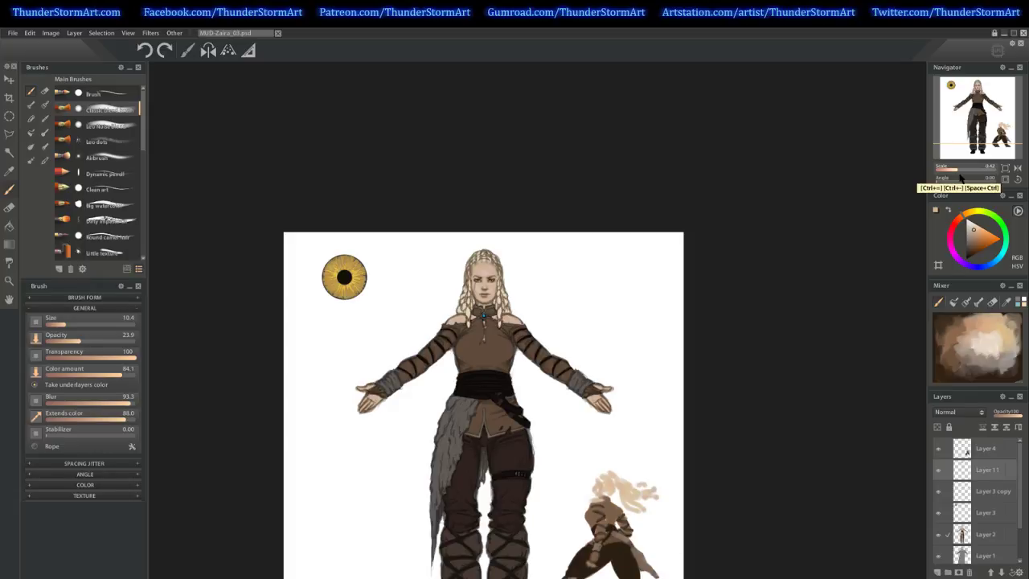
left_click_drag(960, 179, 969, 178)
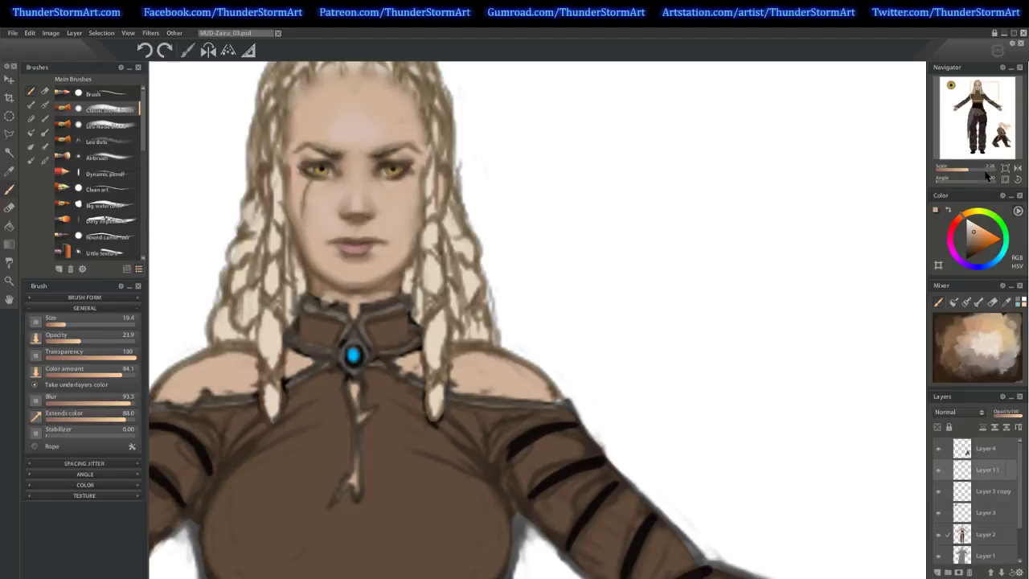
left_click(960, 170)
left_click_drag(960, 177, 952, 184)
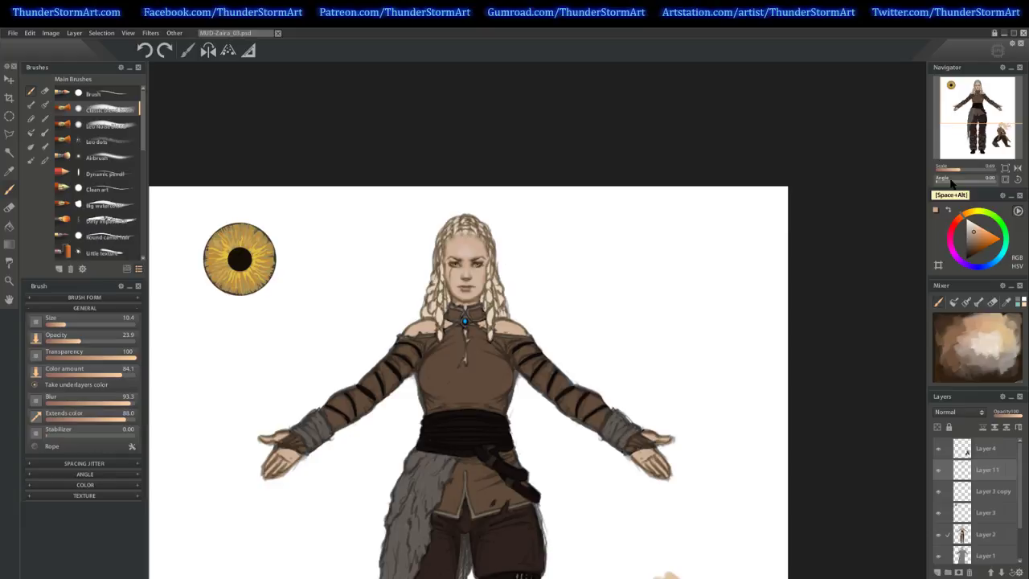
left_click_drag(950, 171, 964, 171)
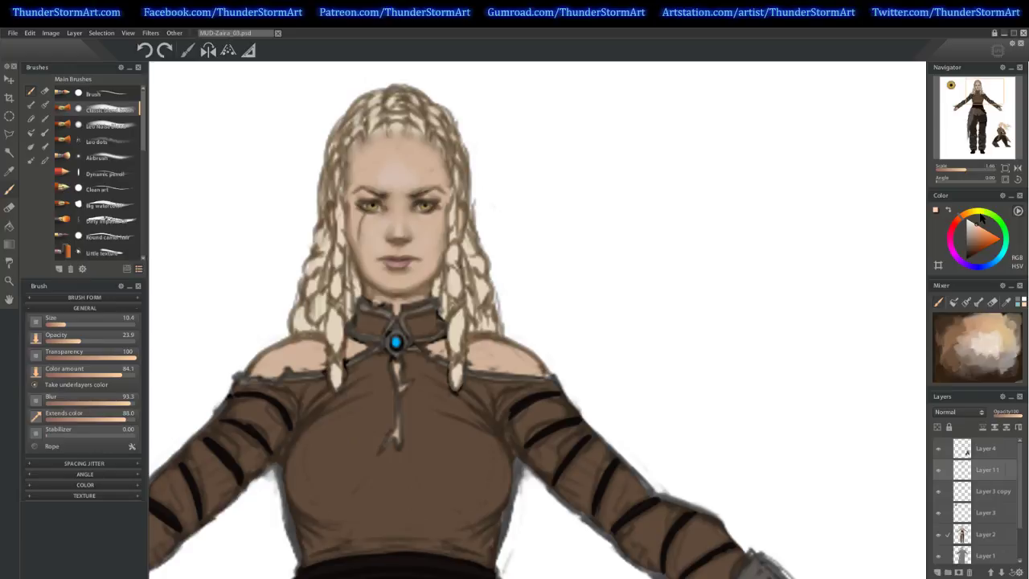
key("bracketright")
key("bracketright")
key("bracketright")
mouse_move(376, 163)
left_mouse_down()
mouse_move(403, 156)
mouse_move(400, 183)
mouse_move(424, 162)
mouse_move(411, 173)
mouse_move(402, 156)
mouse_move(376, 167)
mouse_move(377, 156)
mouse_move(406, 152)
mouse_move(391, 156)
mouse_move(418, 166)
left_mouse_up()
Blend the light skin tone into the cheeks and brow area with brush sizes between about 11 and 15.
key("bracketleft")
key("bracketleft")
key("bracketleft")
key("bracketright")
key("bracketright")
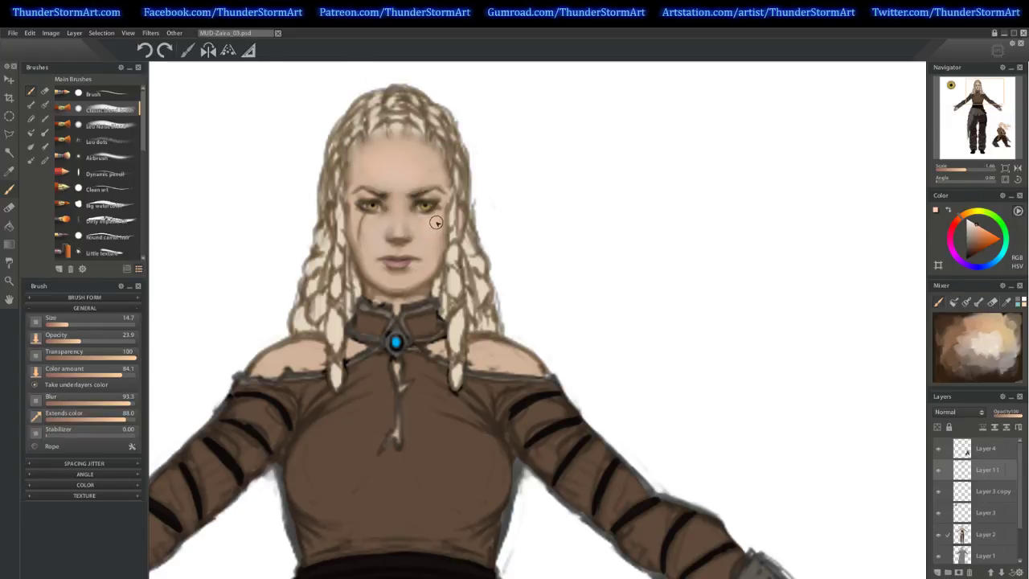
key("bracketleft")
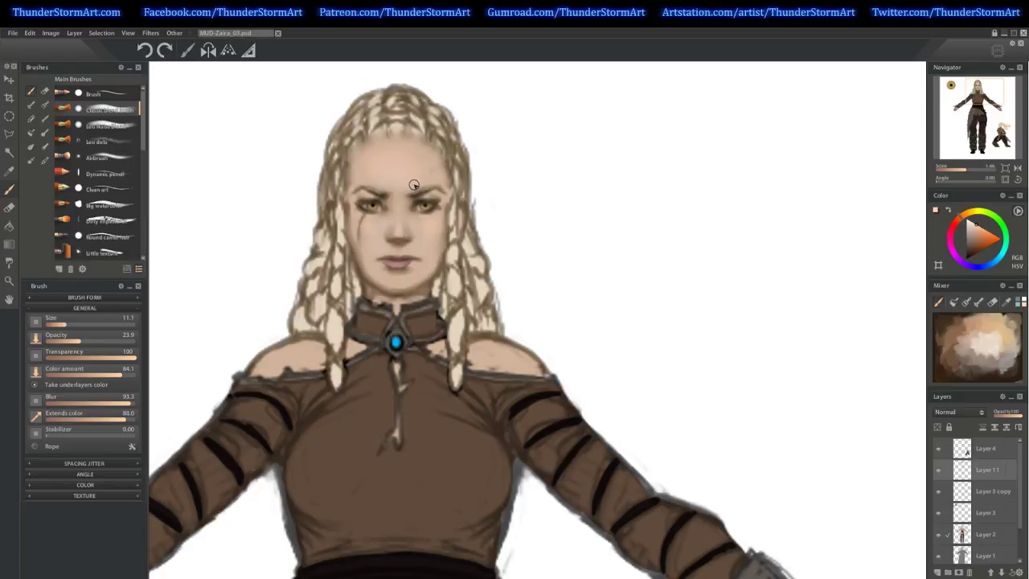
key("bracketleft")
key("bracketright")
key("]")
Toggle the visibility of Layer 11 repeatedly to compare the face with and without the new painting.
left_click(961, 172)
left_click_drag(962, 176, 959, 180)
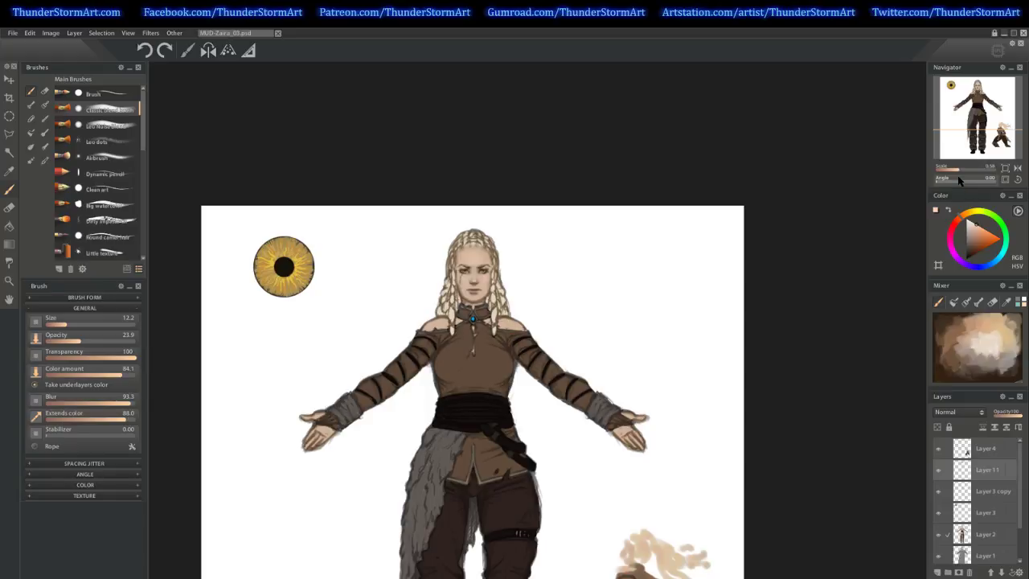
left_click(937, 471)
left_click(938, 471)
left_click(938, 471)
left_click(937, 471)
left_click(935, 471)
left_click(935, 471)
left_click(935, 470)
Add a layer above Layer 11 in Overlay mode and brush a dark brown sampled from the tunic onto the cheek.
key("ctrl+plus")
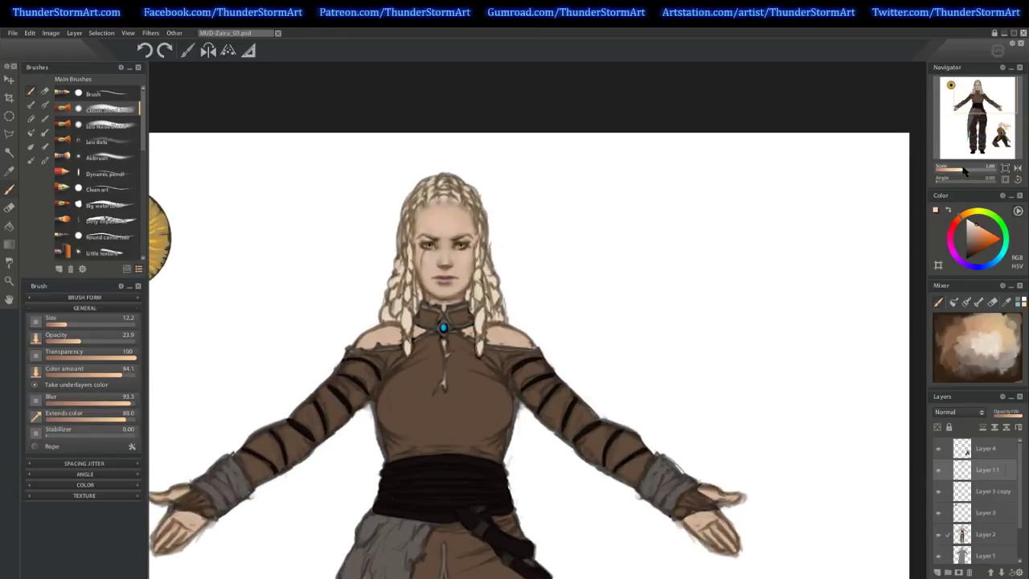
left_click(974, 413)
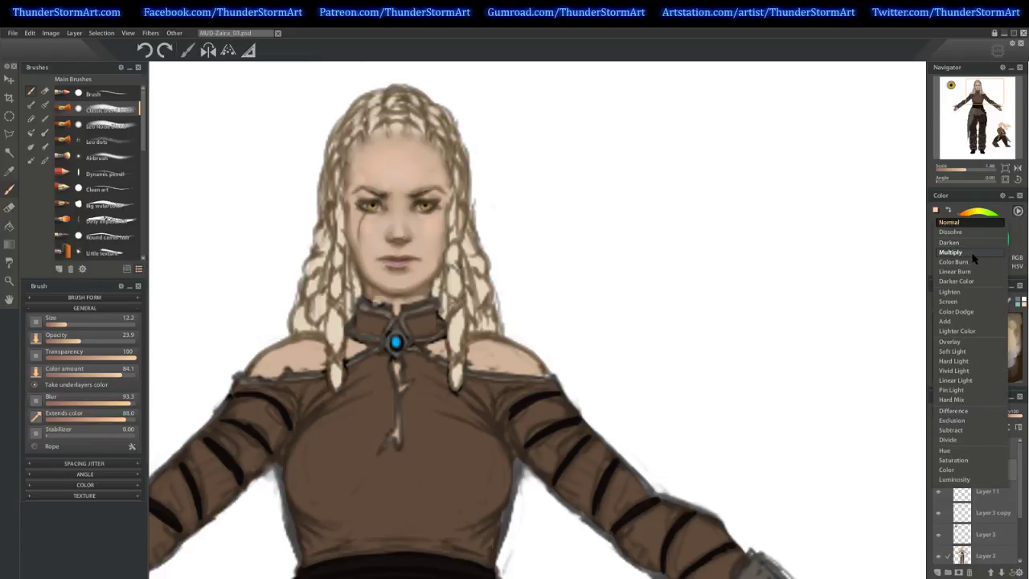
left_click(964, 342)
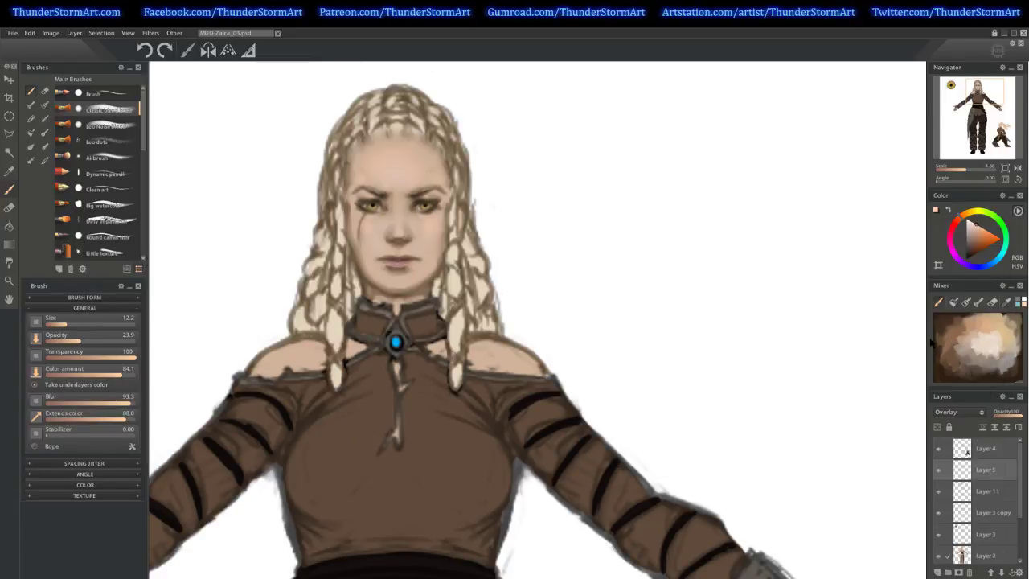
left_click(488, 441, "alt")
left_click_drag(434, 243, 444, 256)
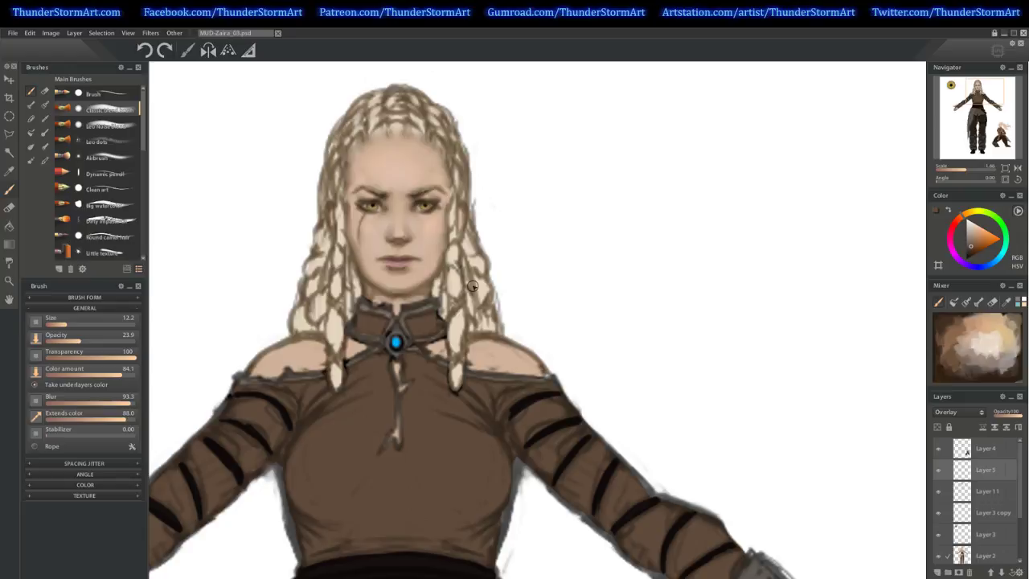
Switch Layer 5 to Normal blending and brush brown shading under the cheekbones and along the jaw.
left_click(957, 413)
left_click(952, 229)
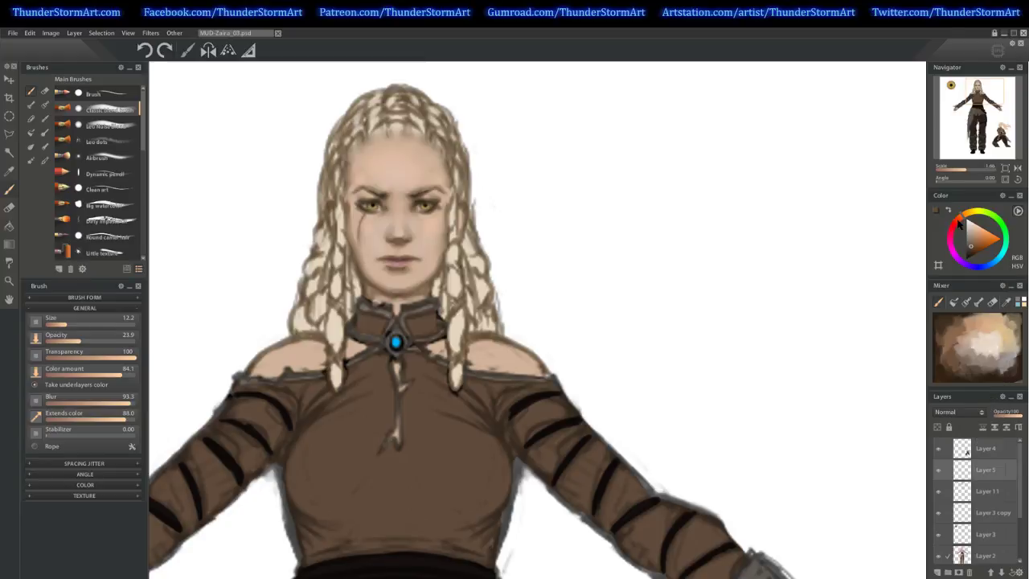
left_click_drag(437, 238, 426, 253)
key("ctrl+z")
left_click(956, 347)
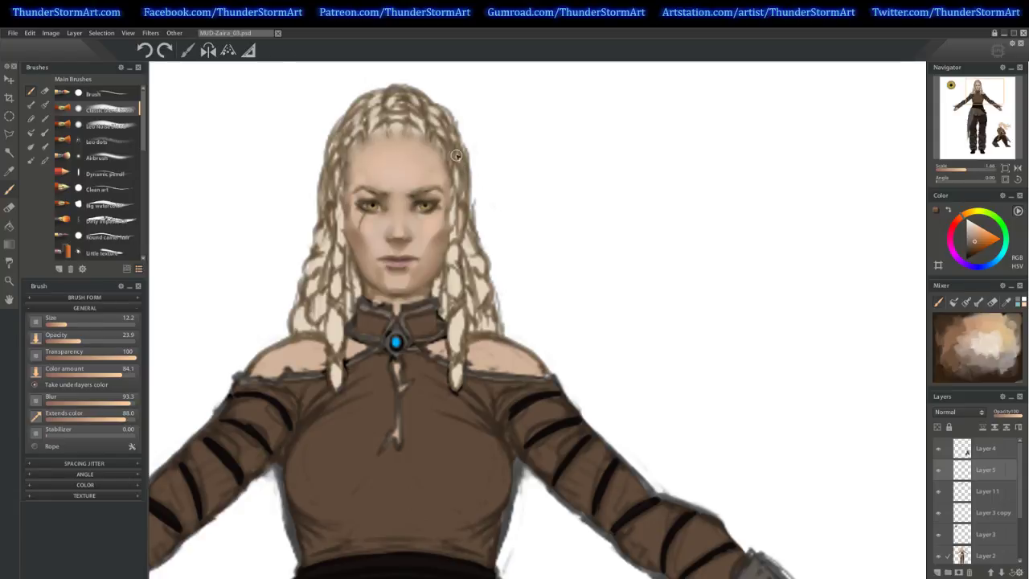
Try Multiply on the face shading layer, return it to Normal and lower its opacity to about 40%.
left_click(956, 411)
left_click(963, 252)
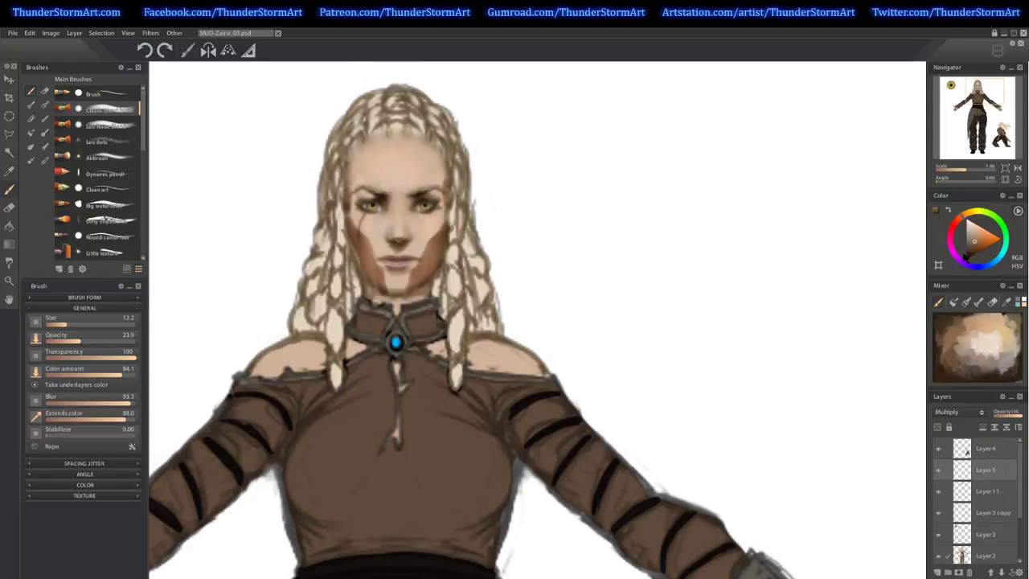
left_click(957, 412)
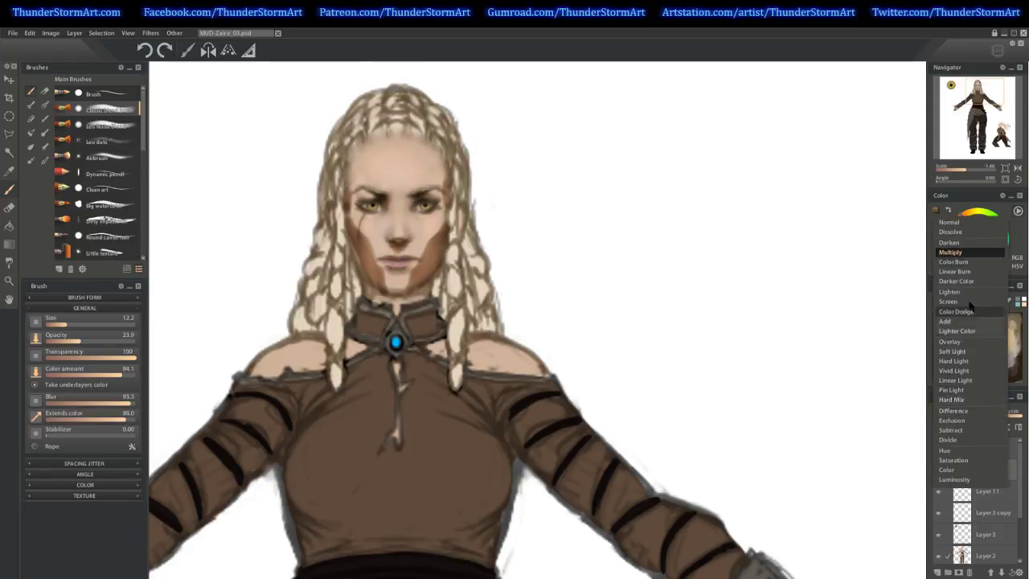
left_click(952, 227)
left_click(1010, 415)
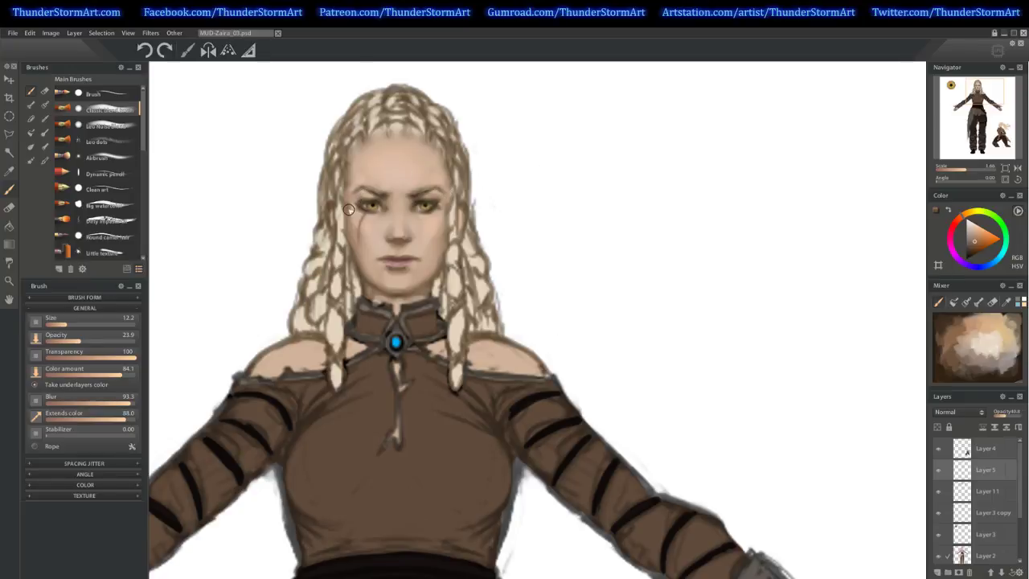
Check the face shading against the whole figure and merge Layer 5 into Layer 11.
left_click_drag(965, 170, 956, 181)
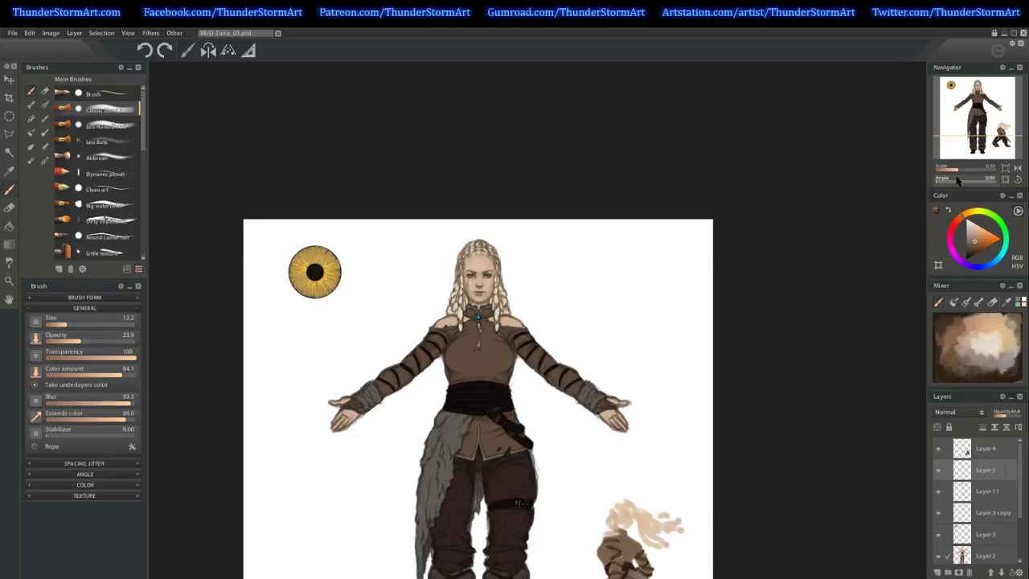
left_click_drag(956, 170, 971, 174)
left_click_drag(856, 248, 788, 302)
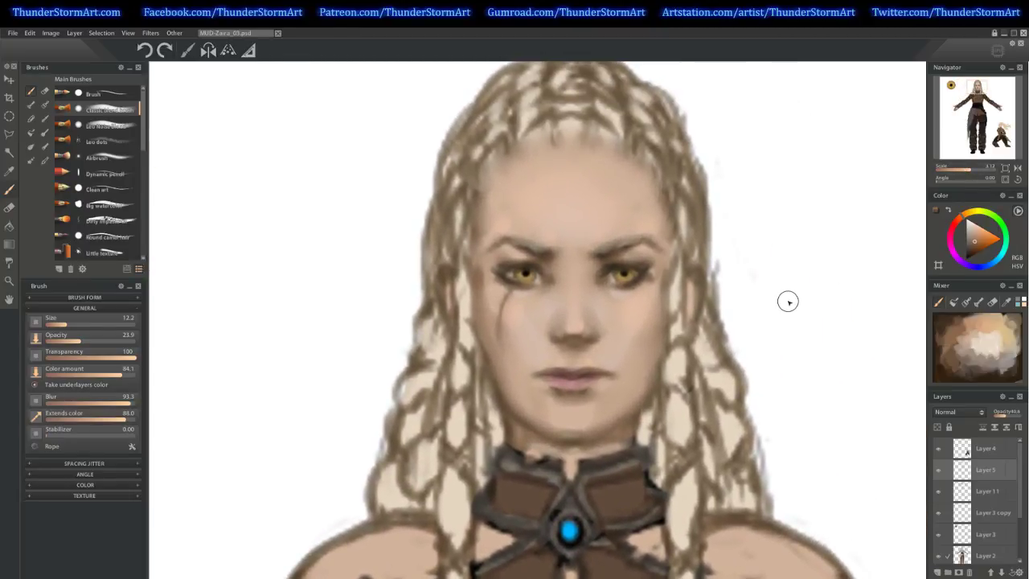
left_click(987, 492)
left_click_drag(986, 480, 987, 499)
Sample white from the background, reduce the brush size to 2.53 and review the full figure.
left_click(796, 272, "alt")
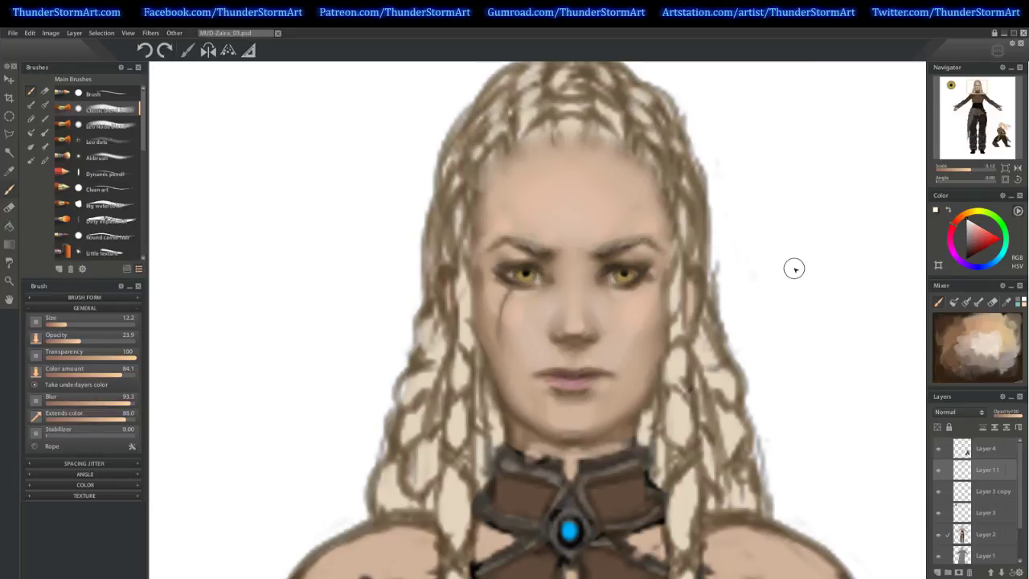
key("bracketleft")
key("bracketleft")
key("bracketleft")
key("bracketleft")
key("bracketright")
left_click(961, 172)
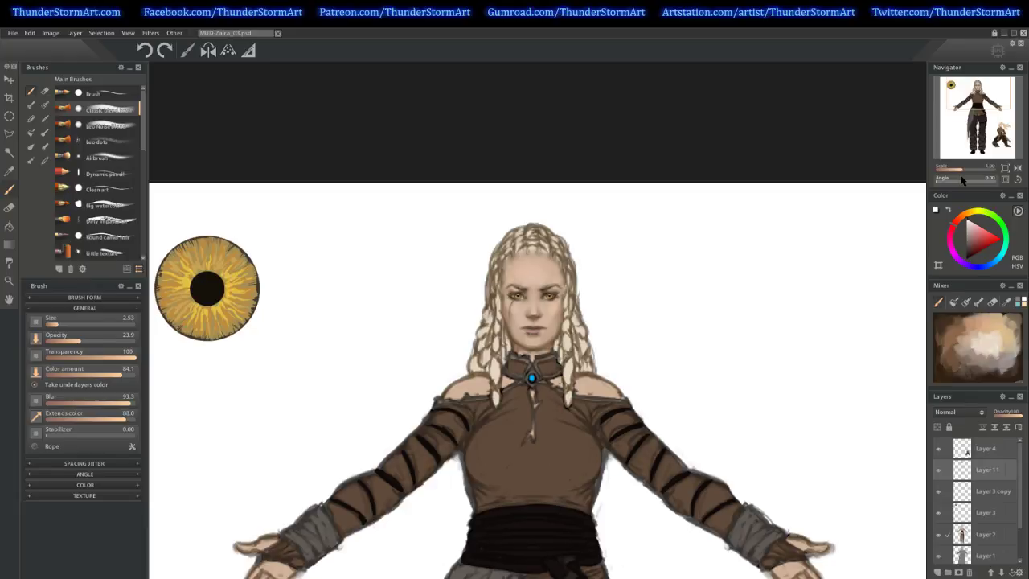
mouse_move(965, 157)
left_mouse_down()
mouse_move(966, 172)
mouse_move(955, 166)
left_mouse_up()
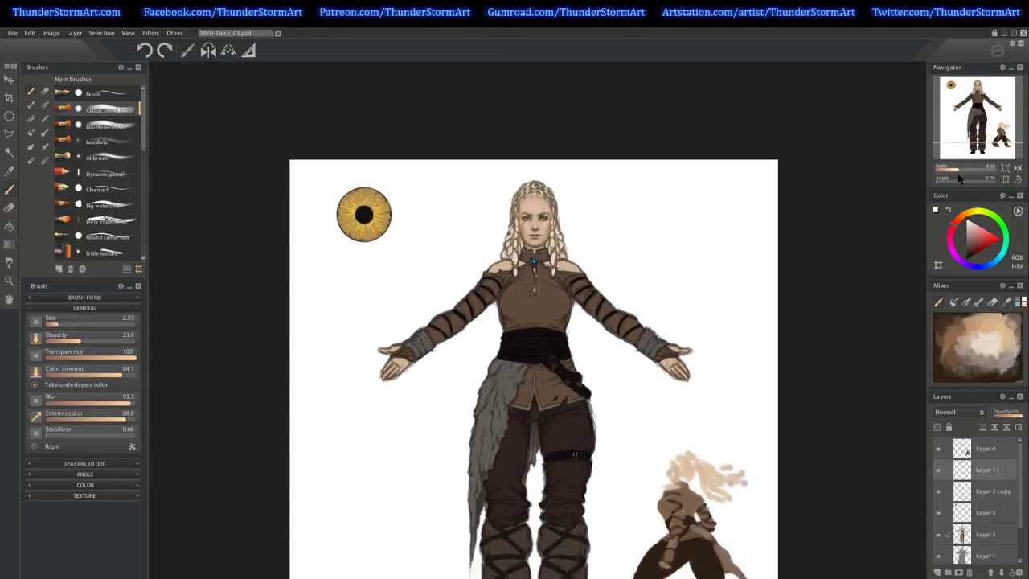
left_click_drag(829, 343, 822, 276)
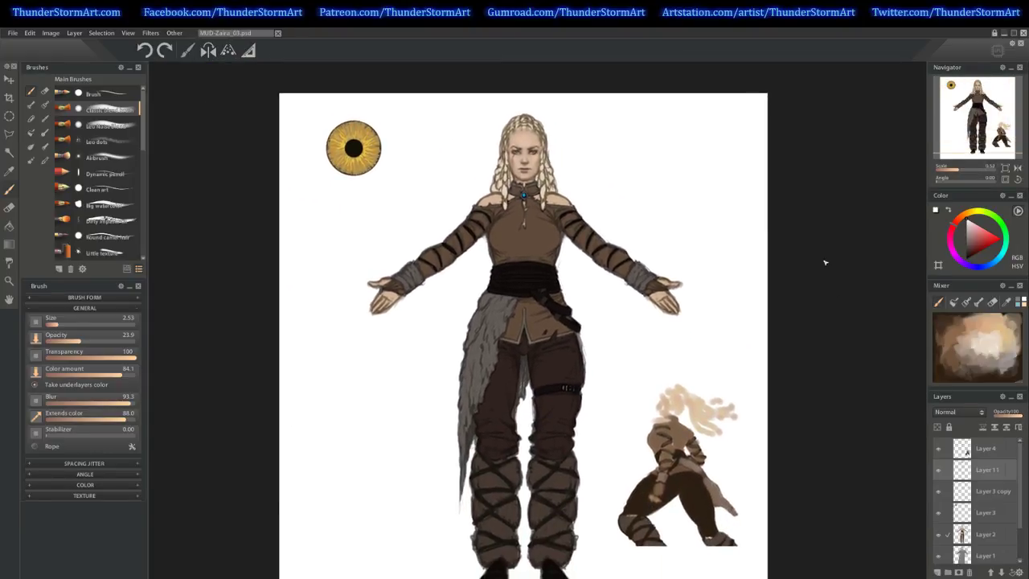
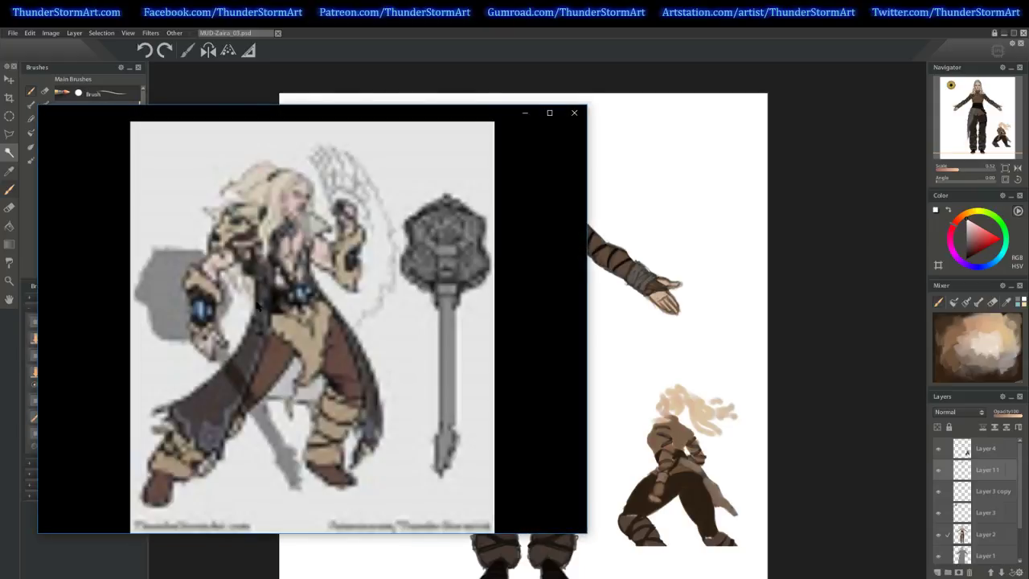
Switch to Photos to compare the MUD-Jari_02.jpg character with the painting, and close the image.
double_click(488, 118)
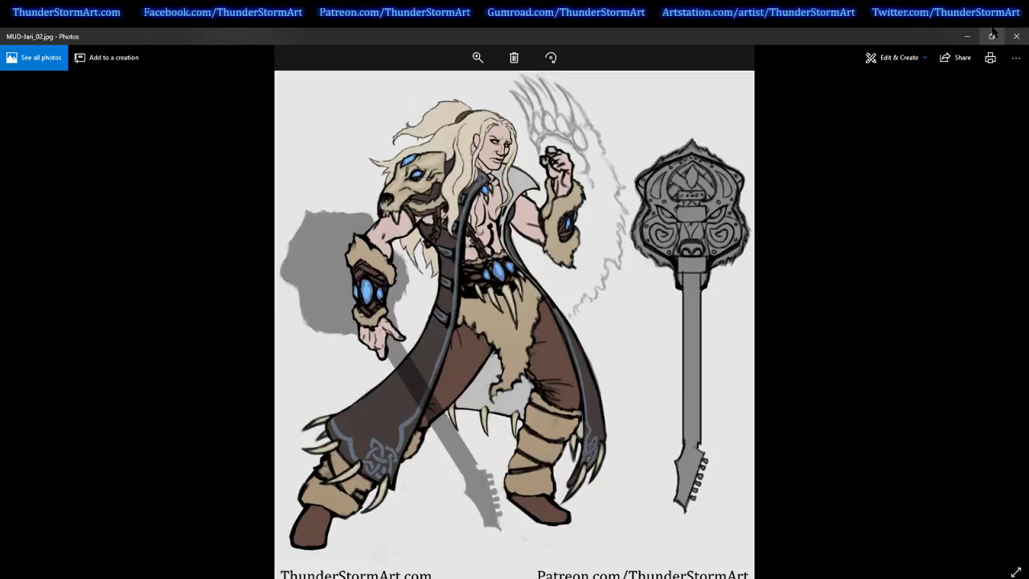
mouse_move(382, 37)
left_mouse_down()
mouse_move(721, 153)
mouse_move(1027, 143)
left_mouse_up()
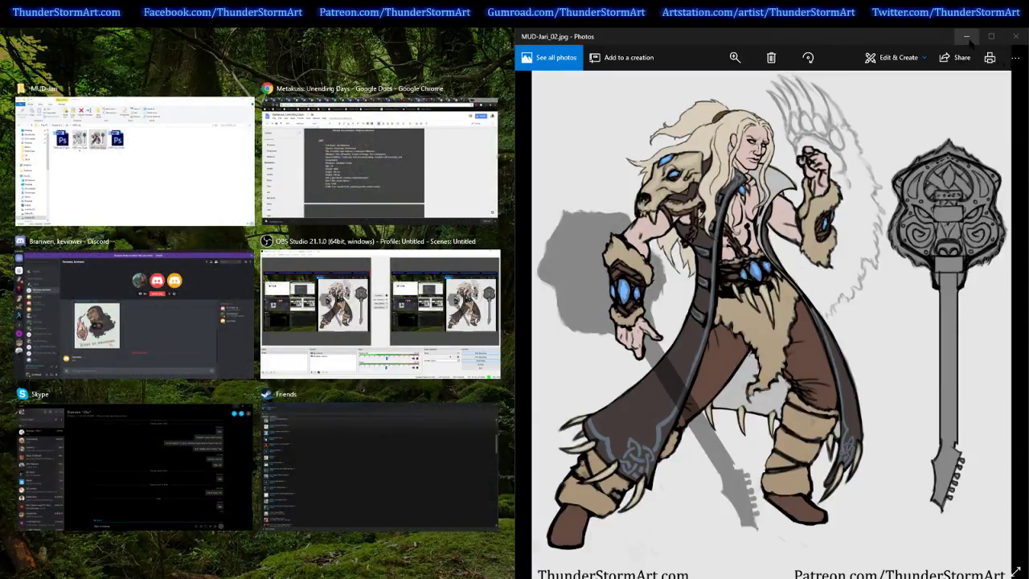
left_click(932, 42)
mouse_move(932, 42)
left_mouse_down()
mouse_move(901, 85)
mouse_move(955, 214)
mouse_move(1009, 102)
left_mouse_up()
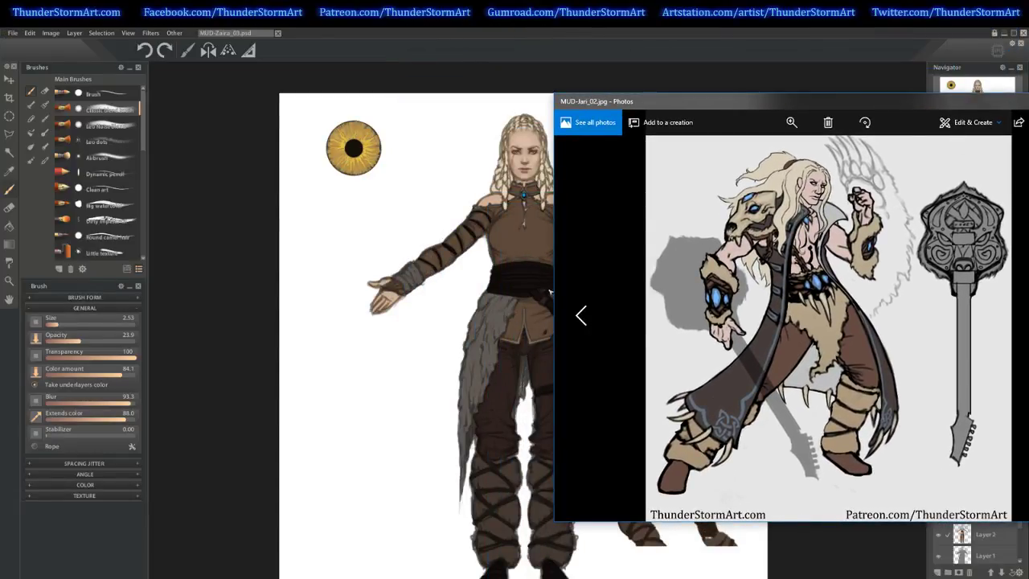
left_click_drag(549, 291, 710, 291)
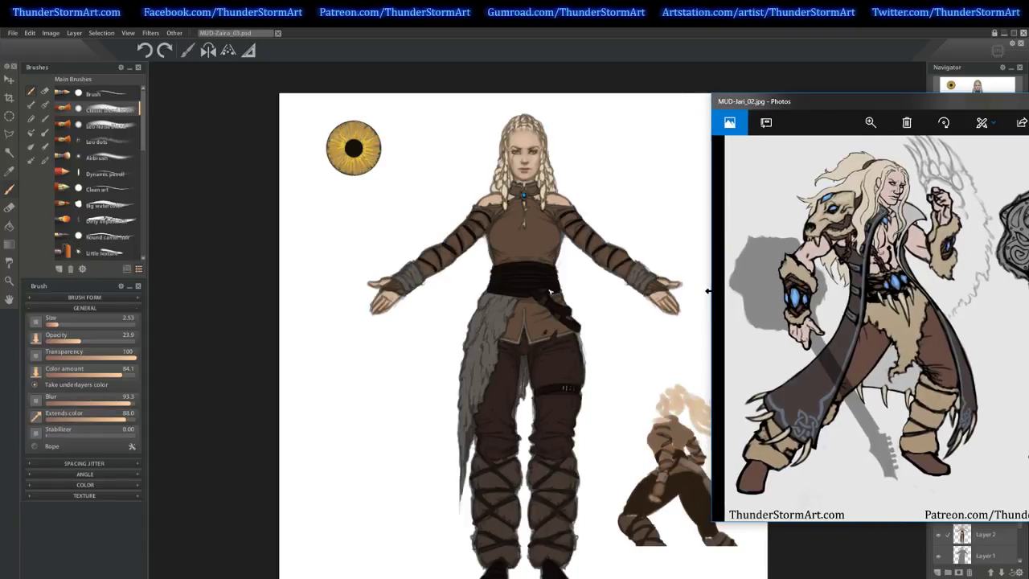
left_click_drag(882, 106, 807, 86)
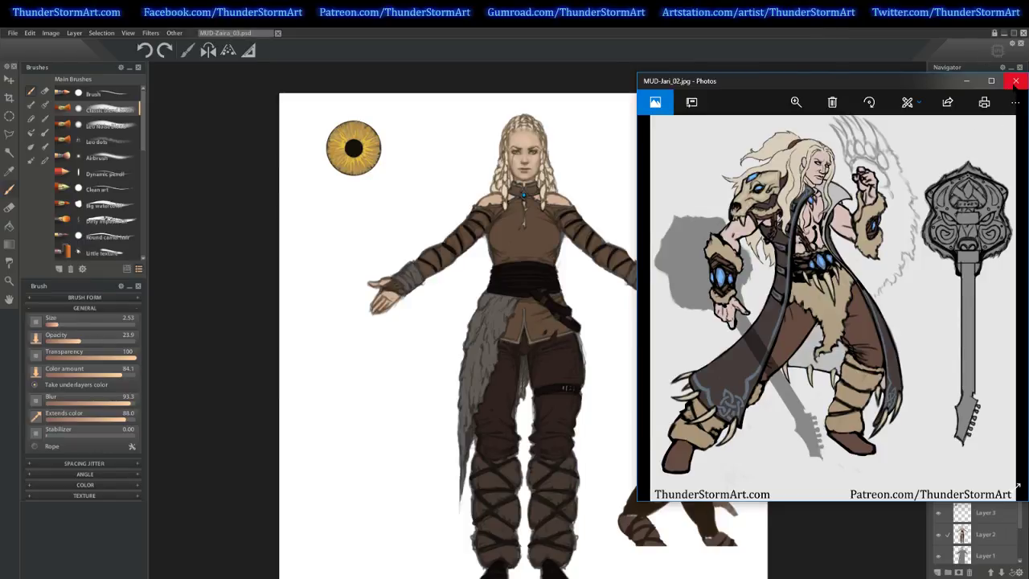
left_click(1009, 86)
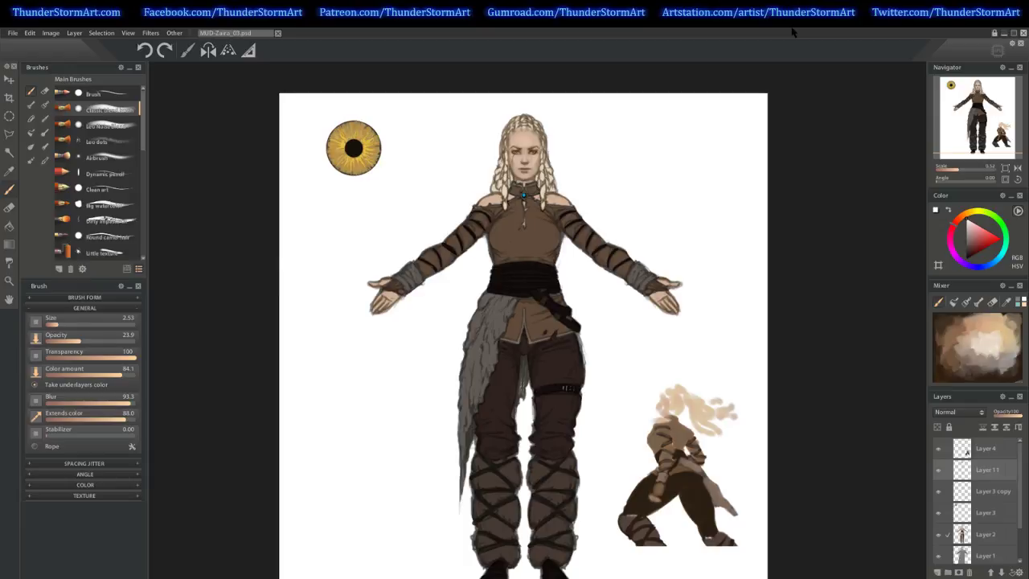
Compare the face with and without Layer 11, add a layer above it in Color mode and sample the collar gem's blue.
left_click(939, 471)
left_click(939, 473)
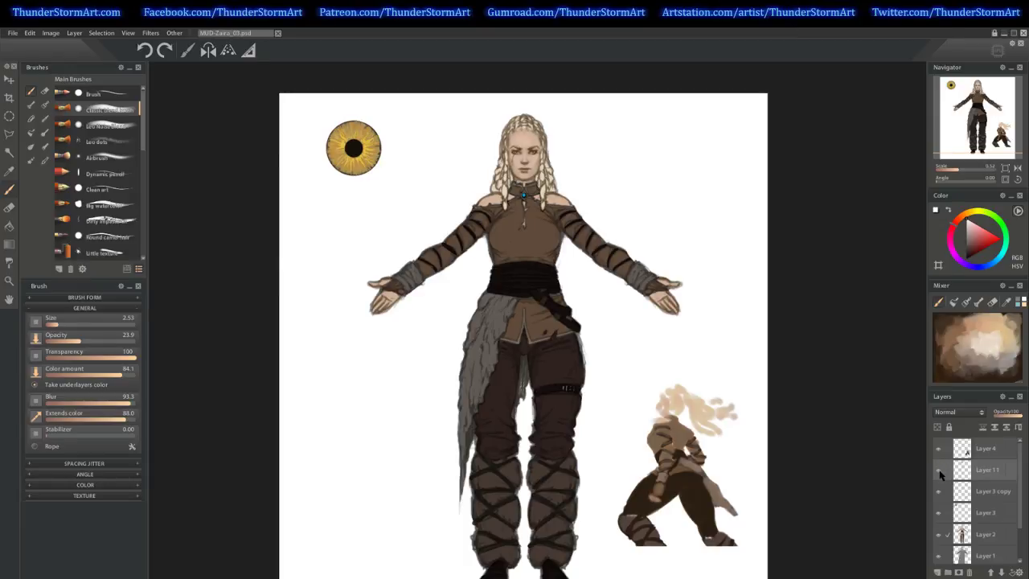
left_click(938, 572)
left_click(523, 193, "alt")
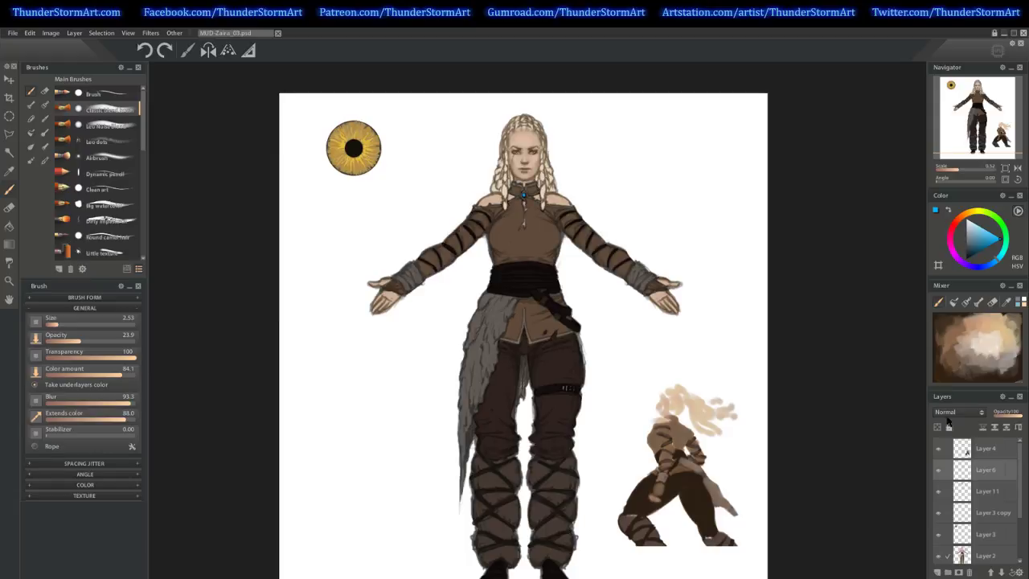
left_click(950, 413)
left_click(946, 470)
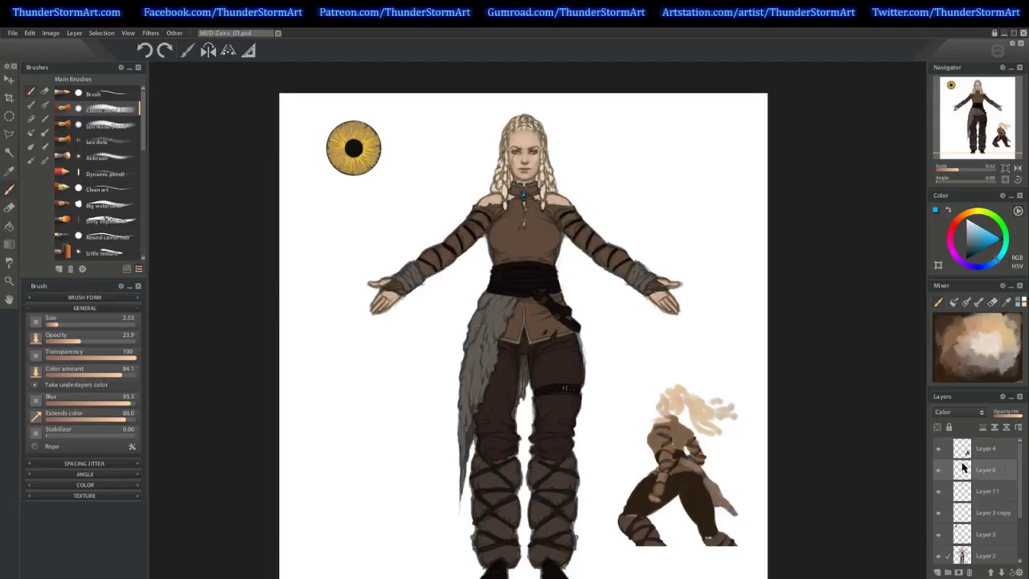
Paint both irises blue on Layer 6 using the Brush preset at size 8.88.
scroll(439, 104, "up", 5)
scroll(869, 165, "up", 4)
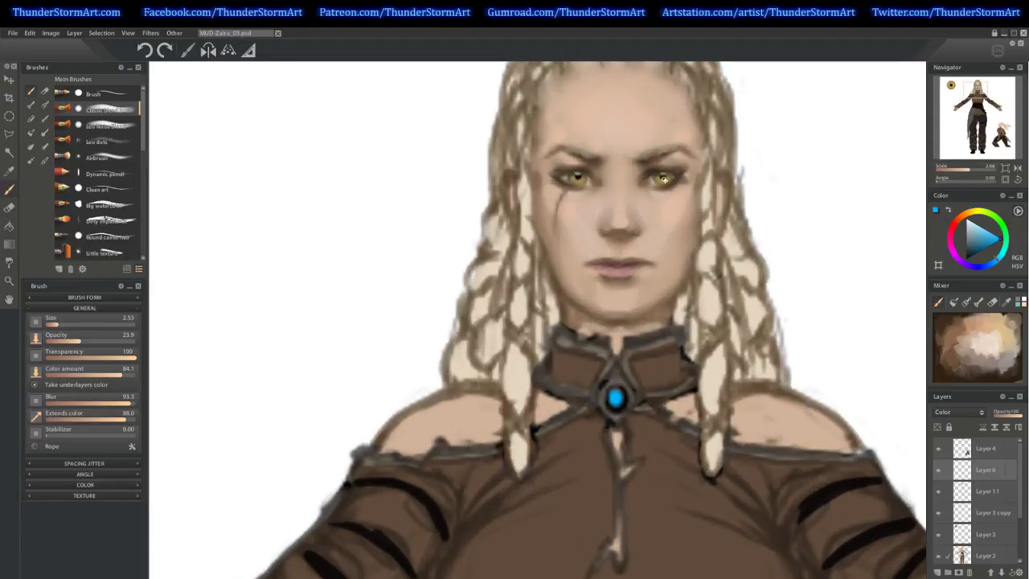
left_click(112, 95)
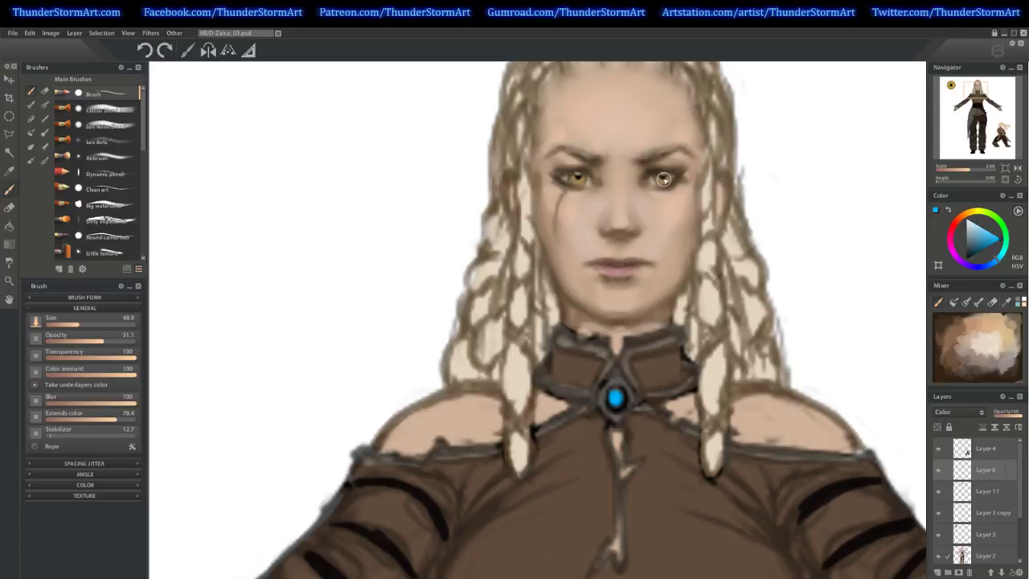
key("bracketleft")
key("bracketleft")
key("bracketleft")
key("bracketleft")
left_click_drag(659, 181, 663, 181)
mouse_move(572, 177)
left_mouse_down()
mouse_move(584, 181)
mouse_move(572, 176)
left_mouse_up()
Change the blue iris layer to Hue blending and set its opacity to about 60%.
left_click_drag(970, 171, 957, 177)
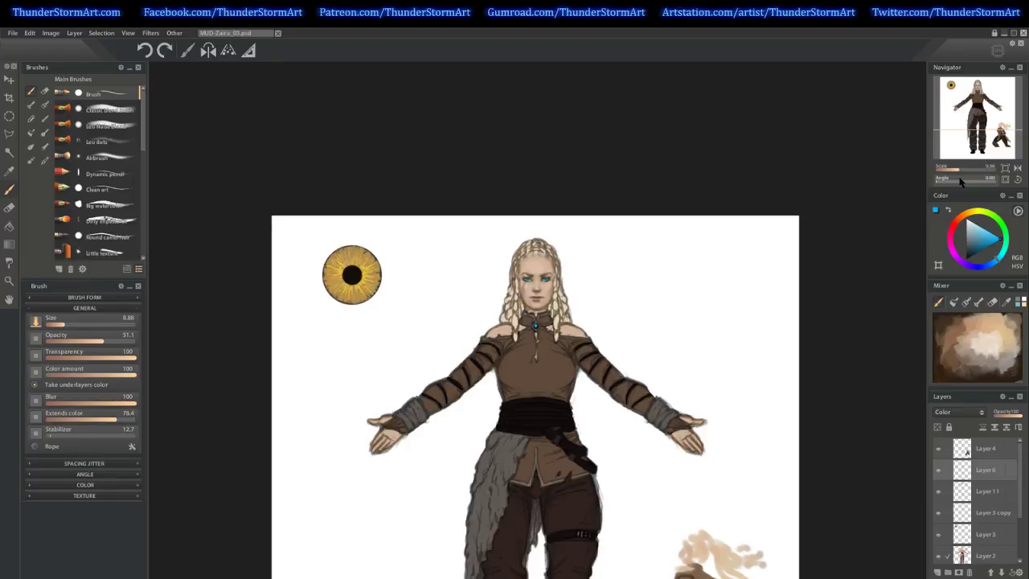
left_click_drag(1017, 415, 999, 417)
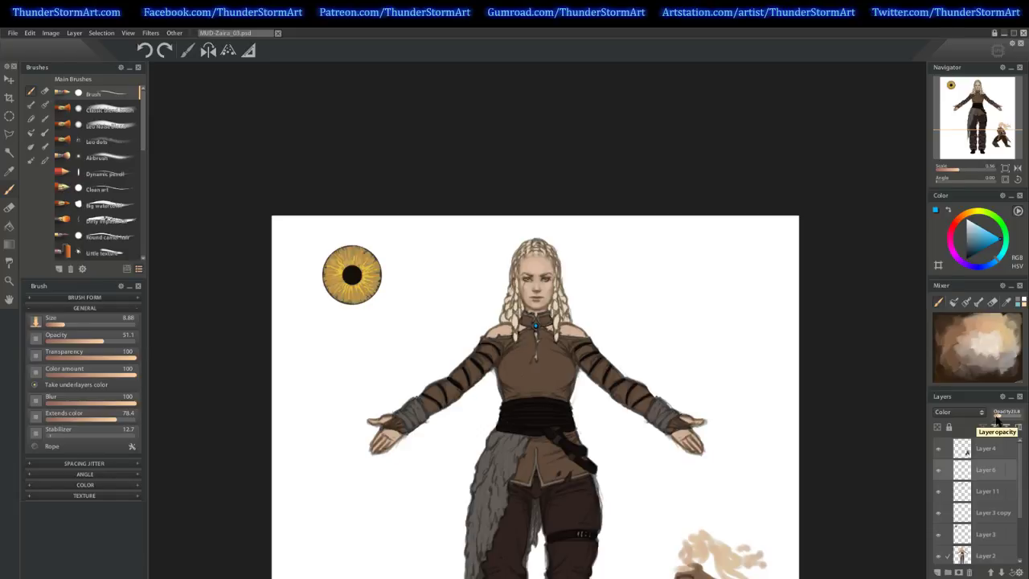
left_click(958, 411)
left_click(955, 454)
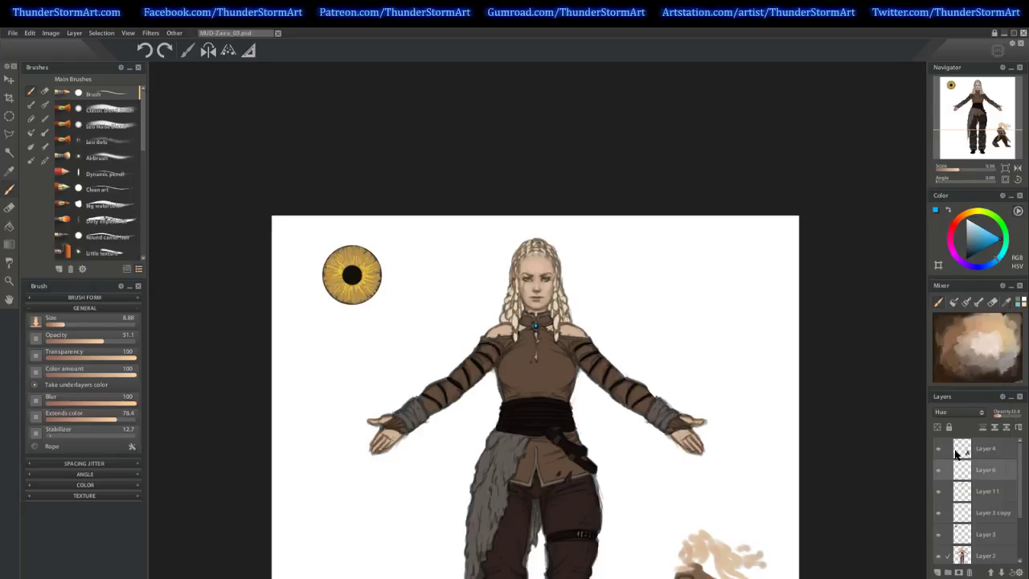
left_click_drag(997, 415, 1026, 411)
left_click_drag(958, 169, 970, 187)
left_click_drag(1020, 413, 1011, 420)
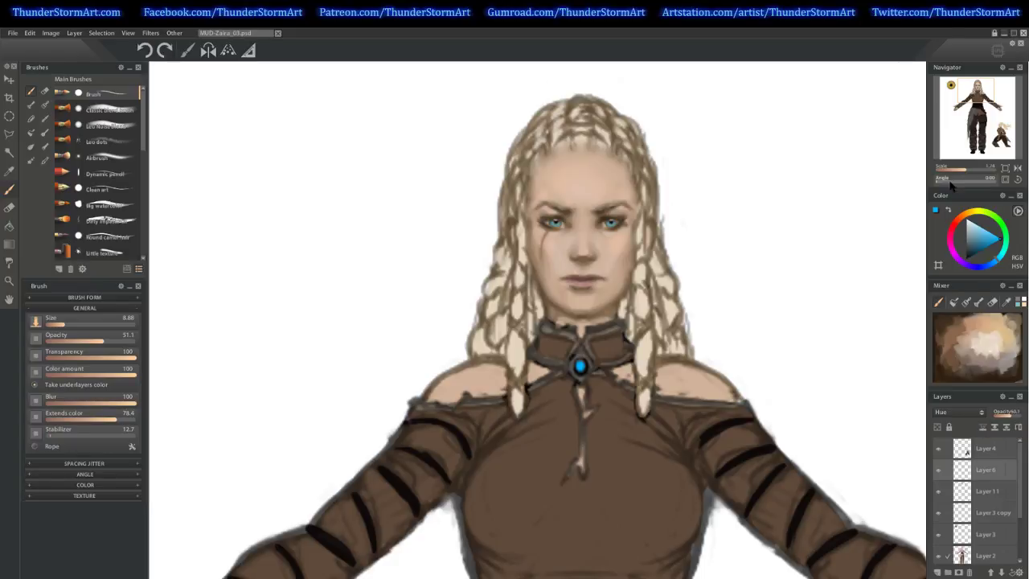
left_click_drag(967, 170, 959, 176)
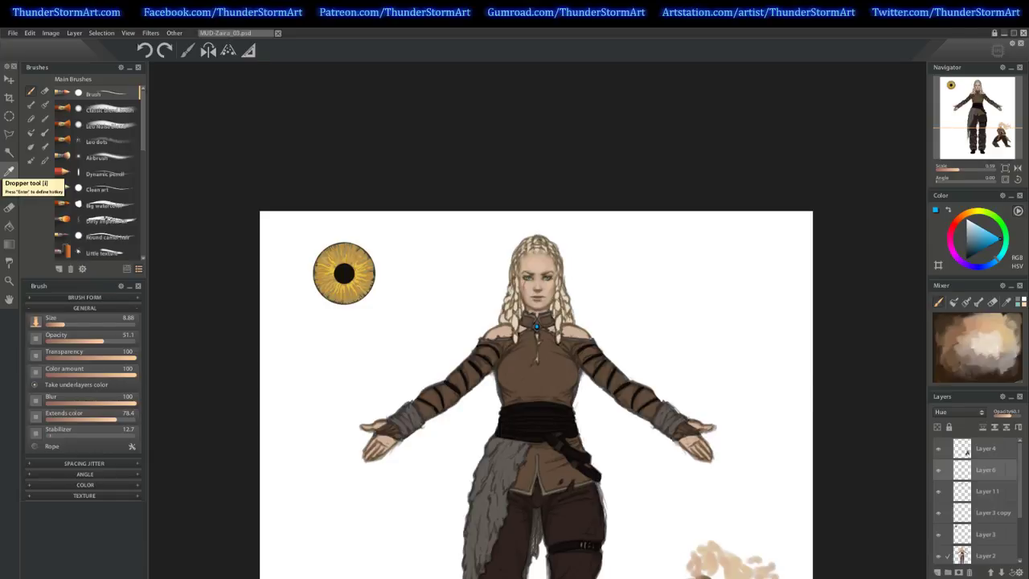
Hide Layer 4, which holds the small crouching figure beside the character's legs.
left_click(9, 172)
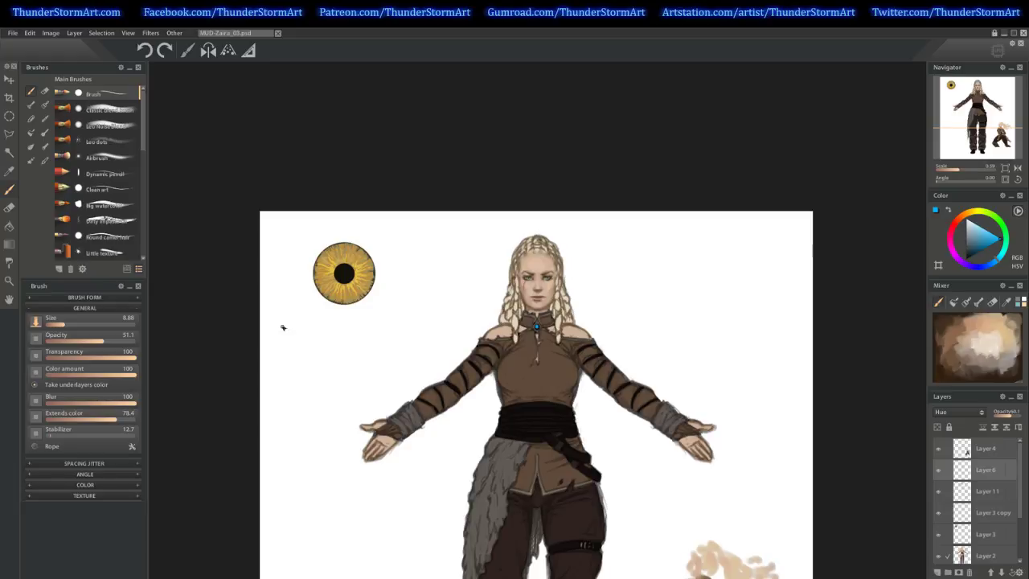
left_click(980, 116)
left_click(985, 122)
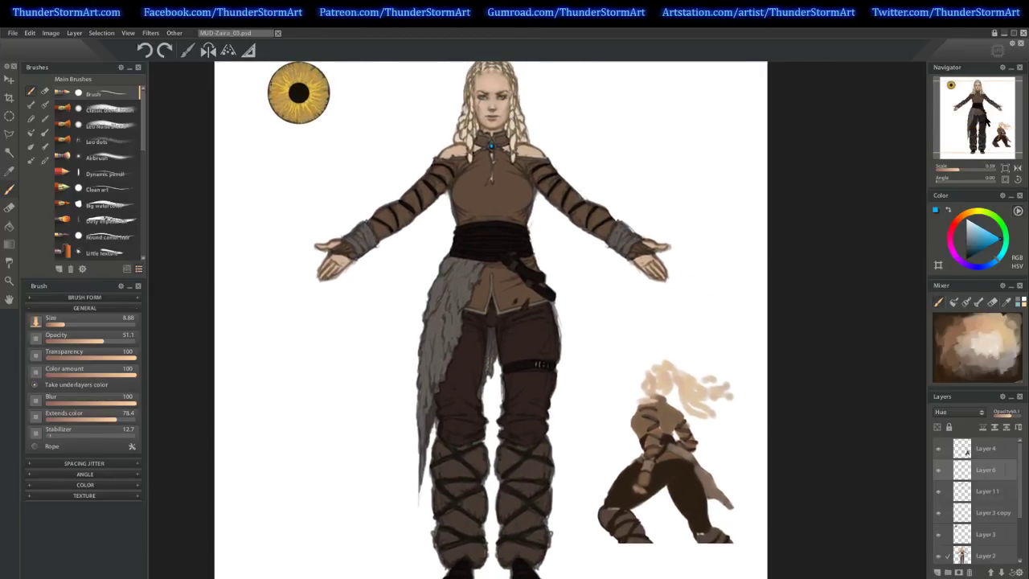
left_click(937, 450)
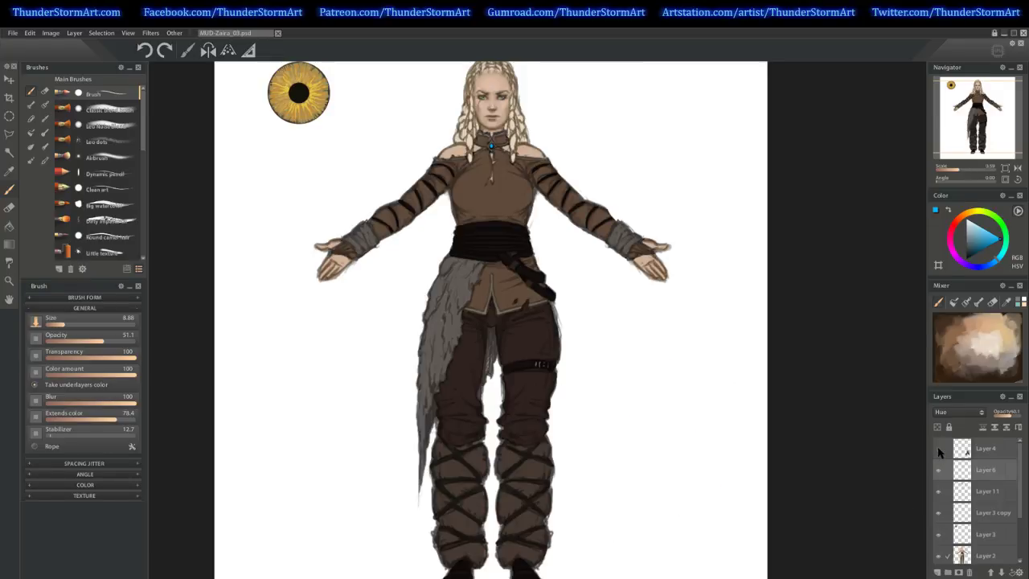
Show Layer 4 again so the small crouching figure is included on the character sheet.
left_click(937, 450)
left_click(970, 132)
left_click(976, 111)
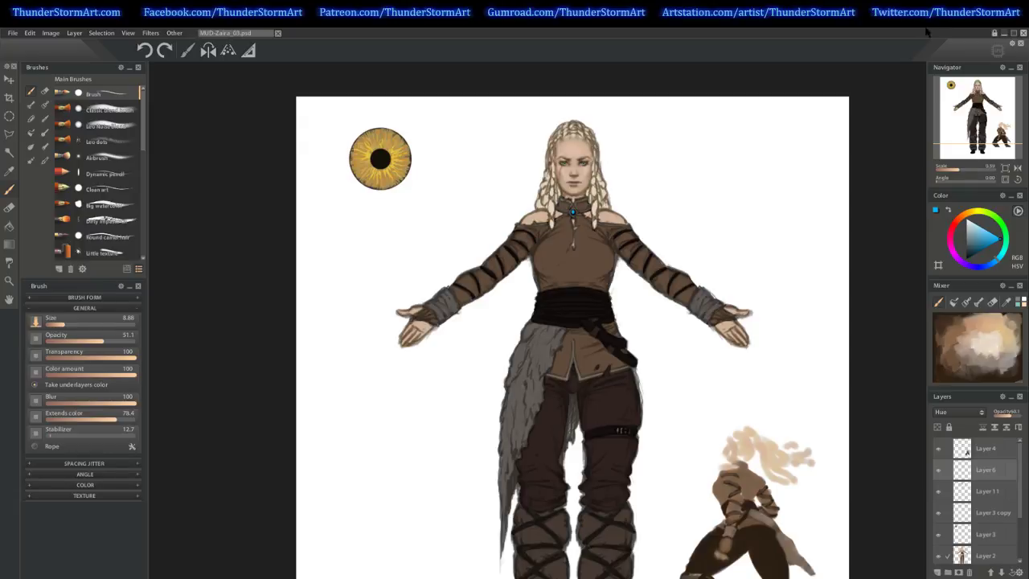
left_click_drag(572, 337, 600, 280)
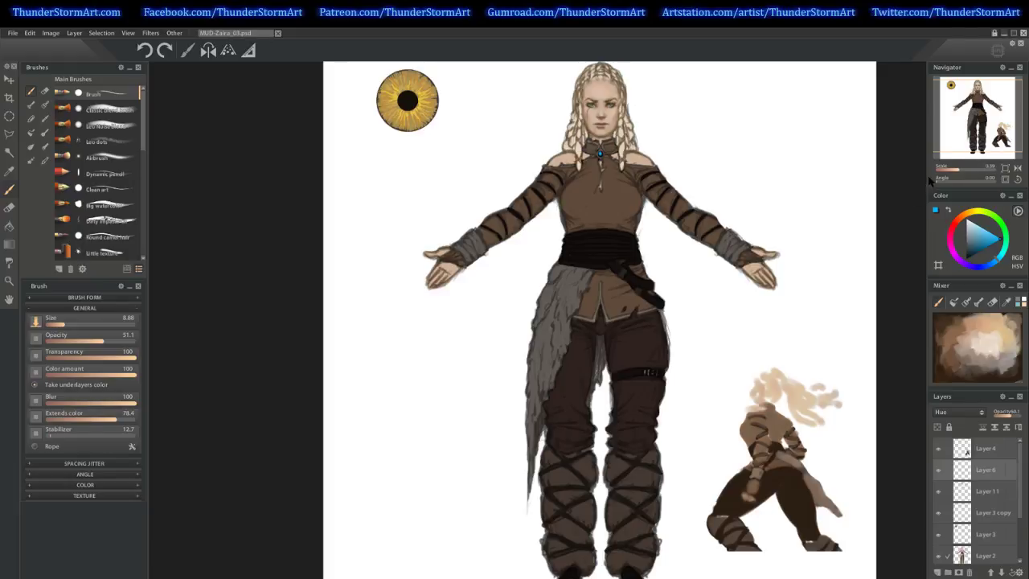
left_click_drag(964, 171, 958, 173)
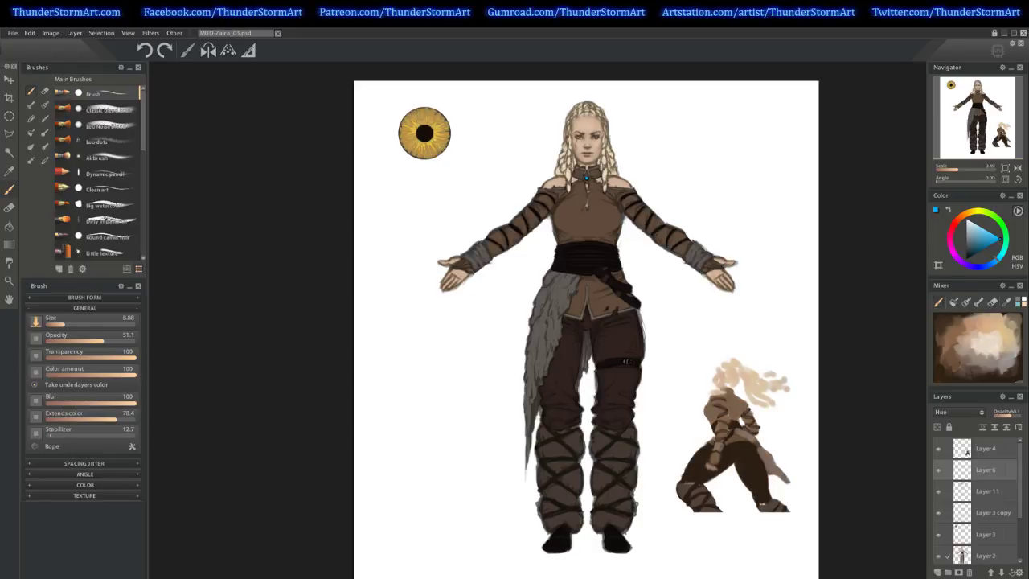
Switch to the browser and open the Hack, Hack, Hack 'n Slash pen & paper RPG project from the designer's portfolio overview.
key("alt+Tab")
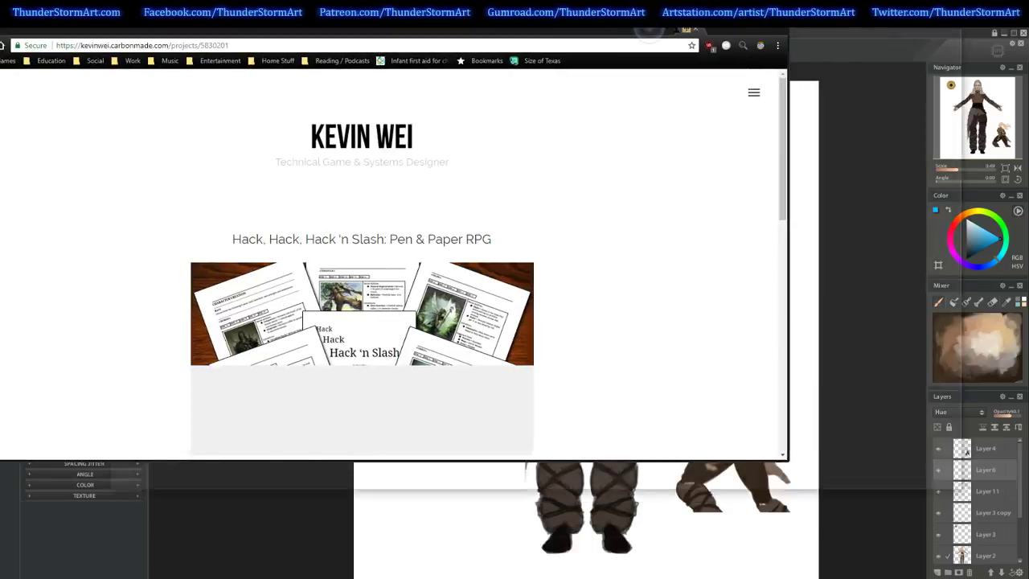
key("alt+Left")
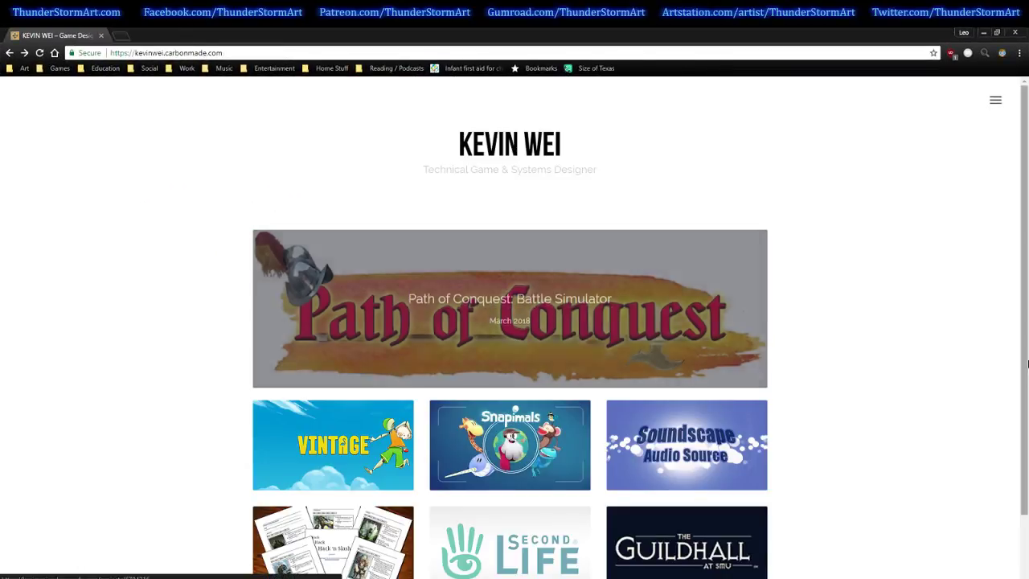
scroll(892, 410, "down", 2)
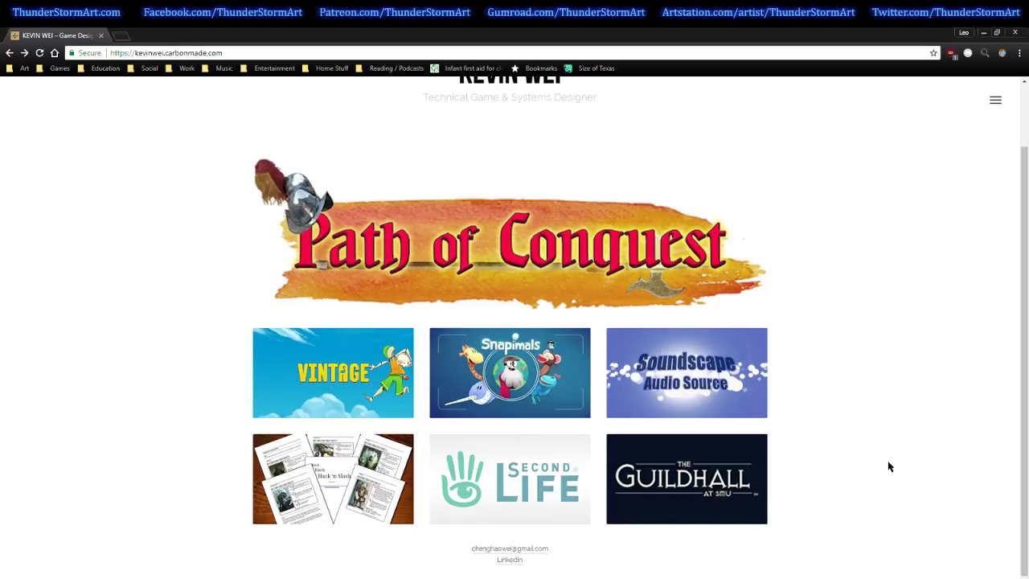
left_click(380, 504)
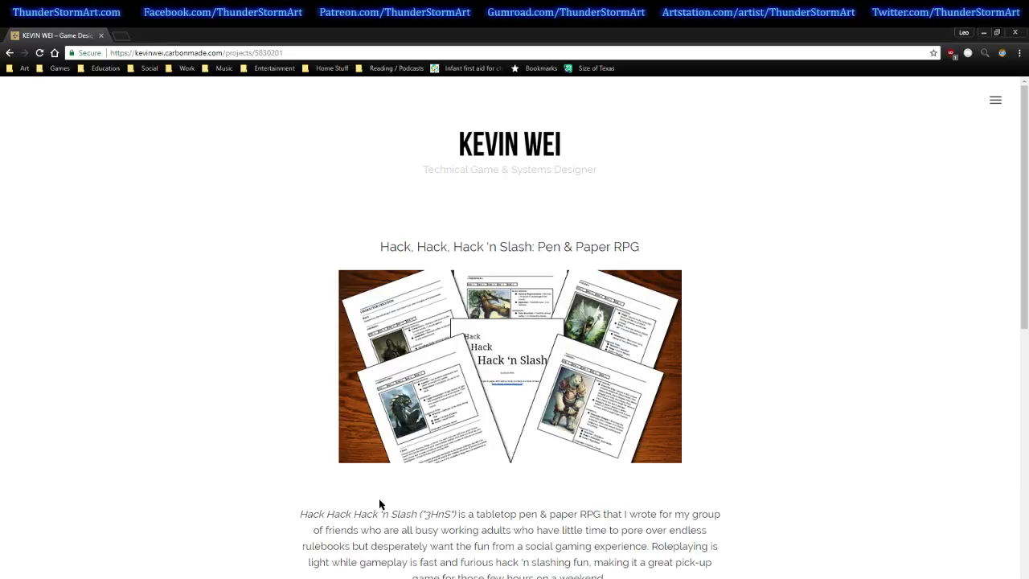
scroll(277, 460, "down", 4)
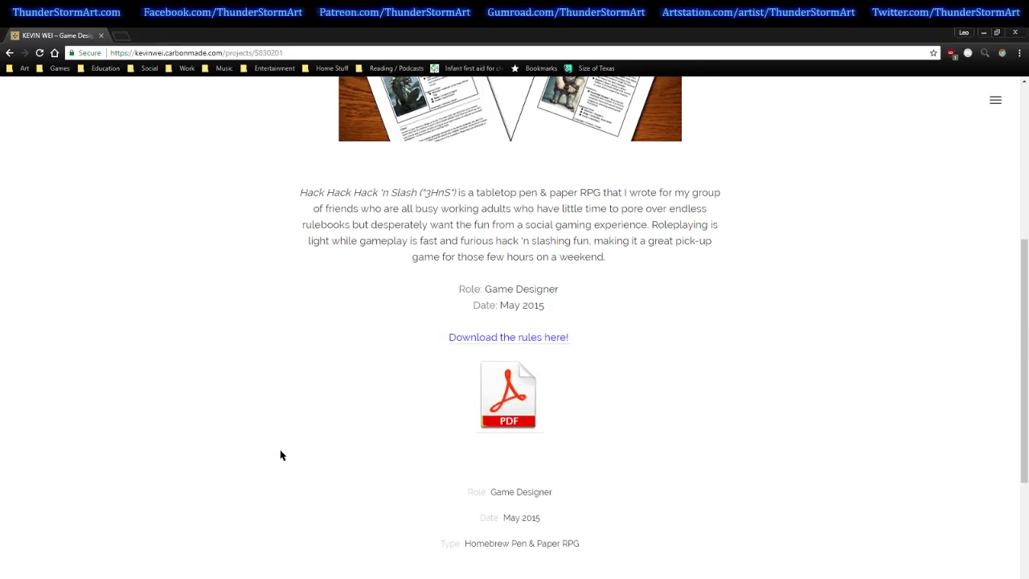
scroll(281, 455, "down", 1)
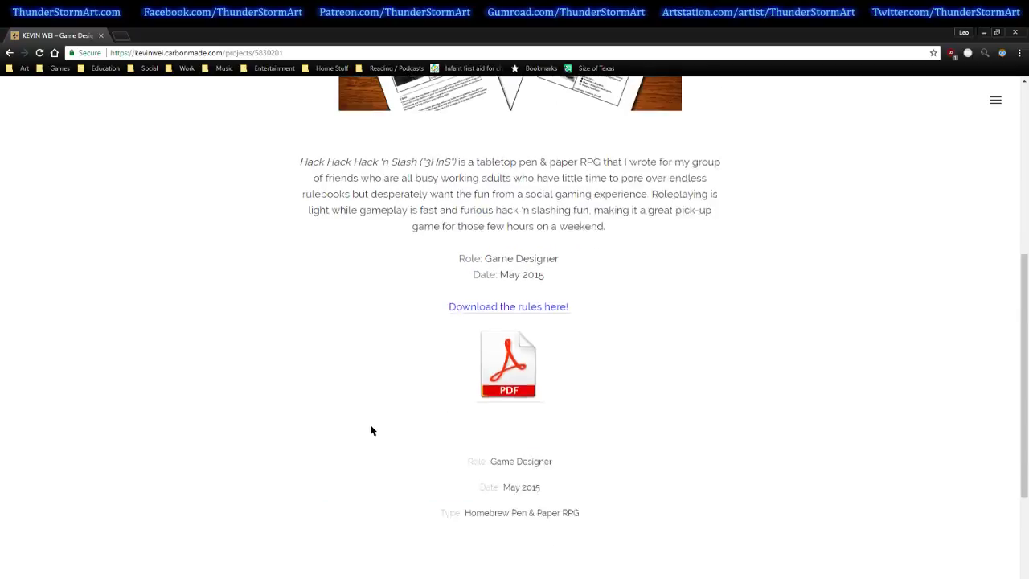
Open the RPG's rules PDF and skim it through to the last page, returning to the character sheet in Paintstorm Studio.
scroll(434, 414, "up", 1)
left_click(535, 361)
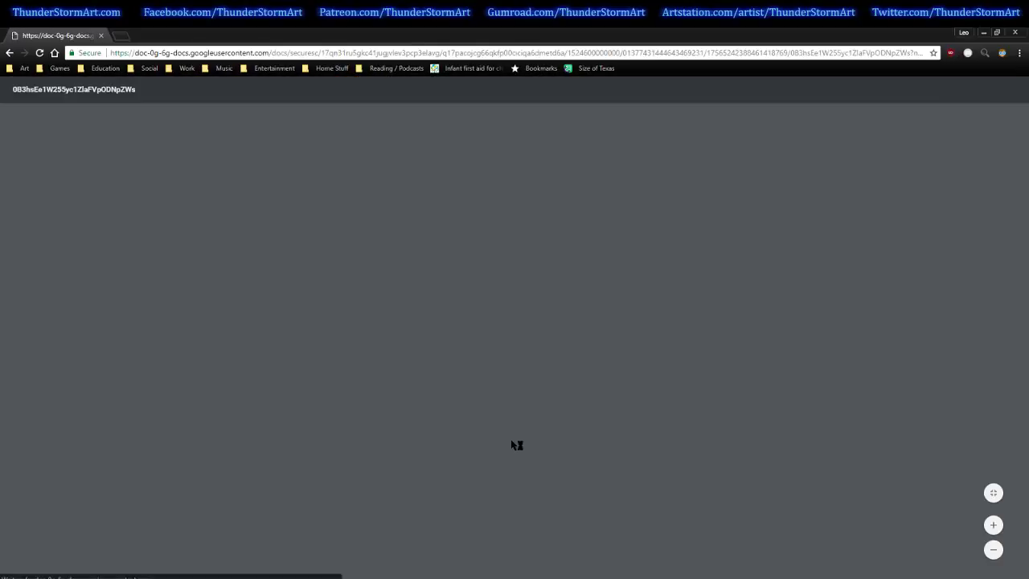
scroll(514, 443, "down", 5)
scroll(481, 458, "down", 20)
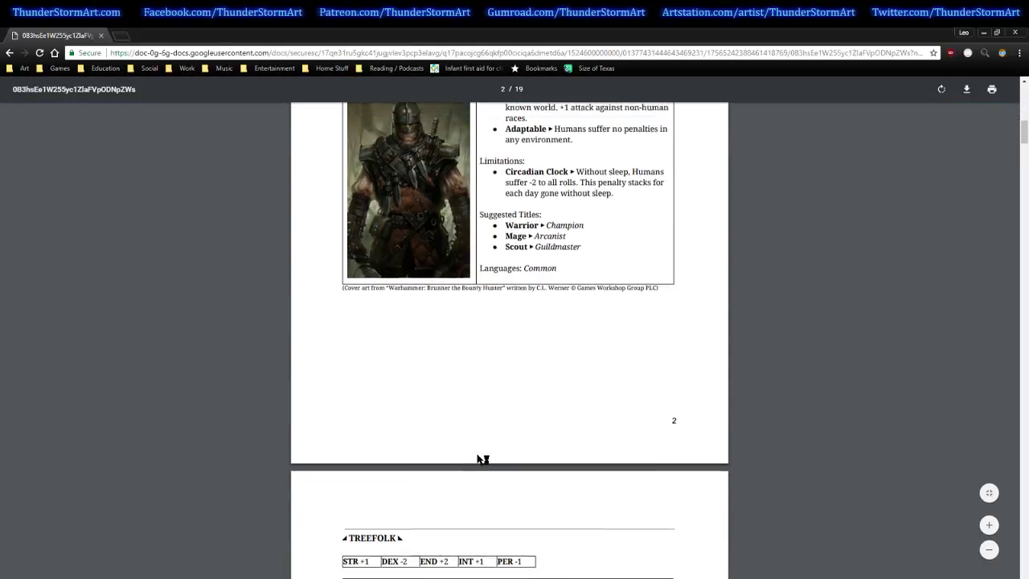
scroll(478, 459, "down", 20)
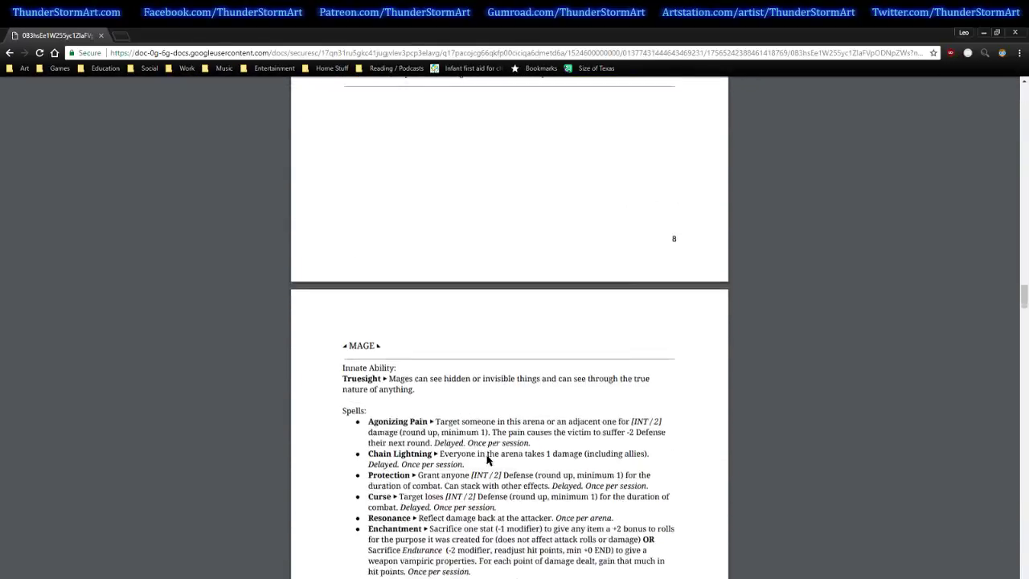
scroll(488, 457, "down", 20)
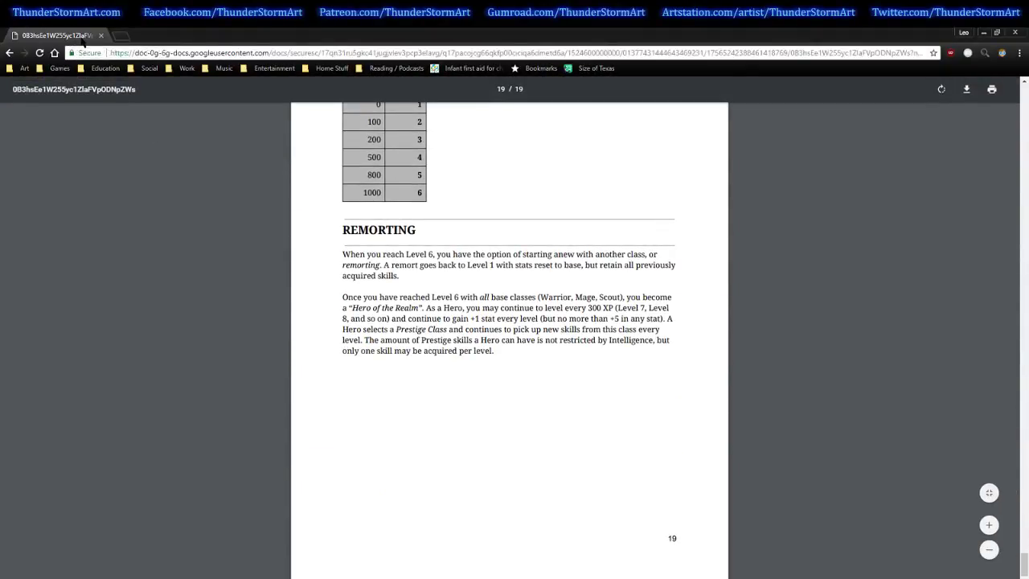
key("alt+Tab")
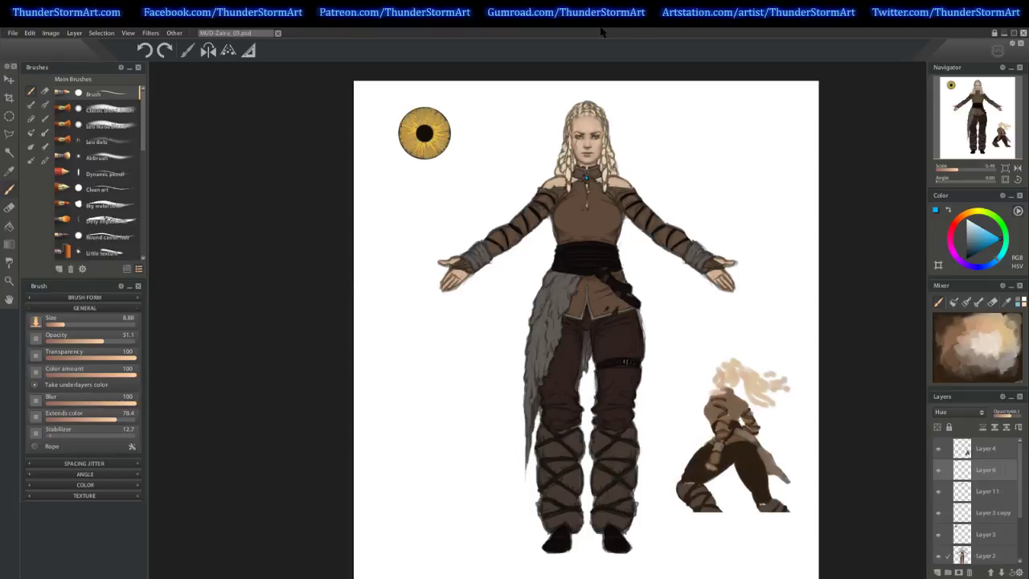